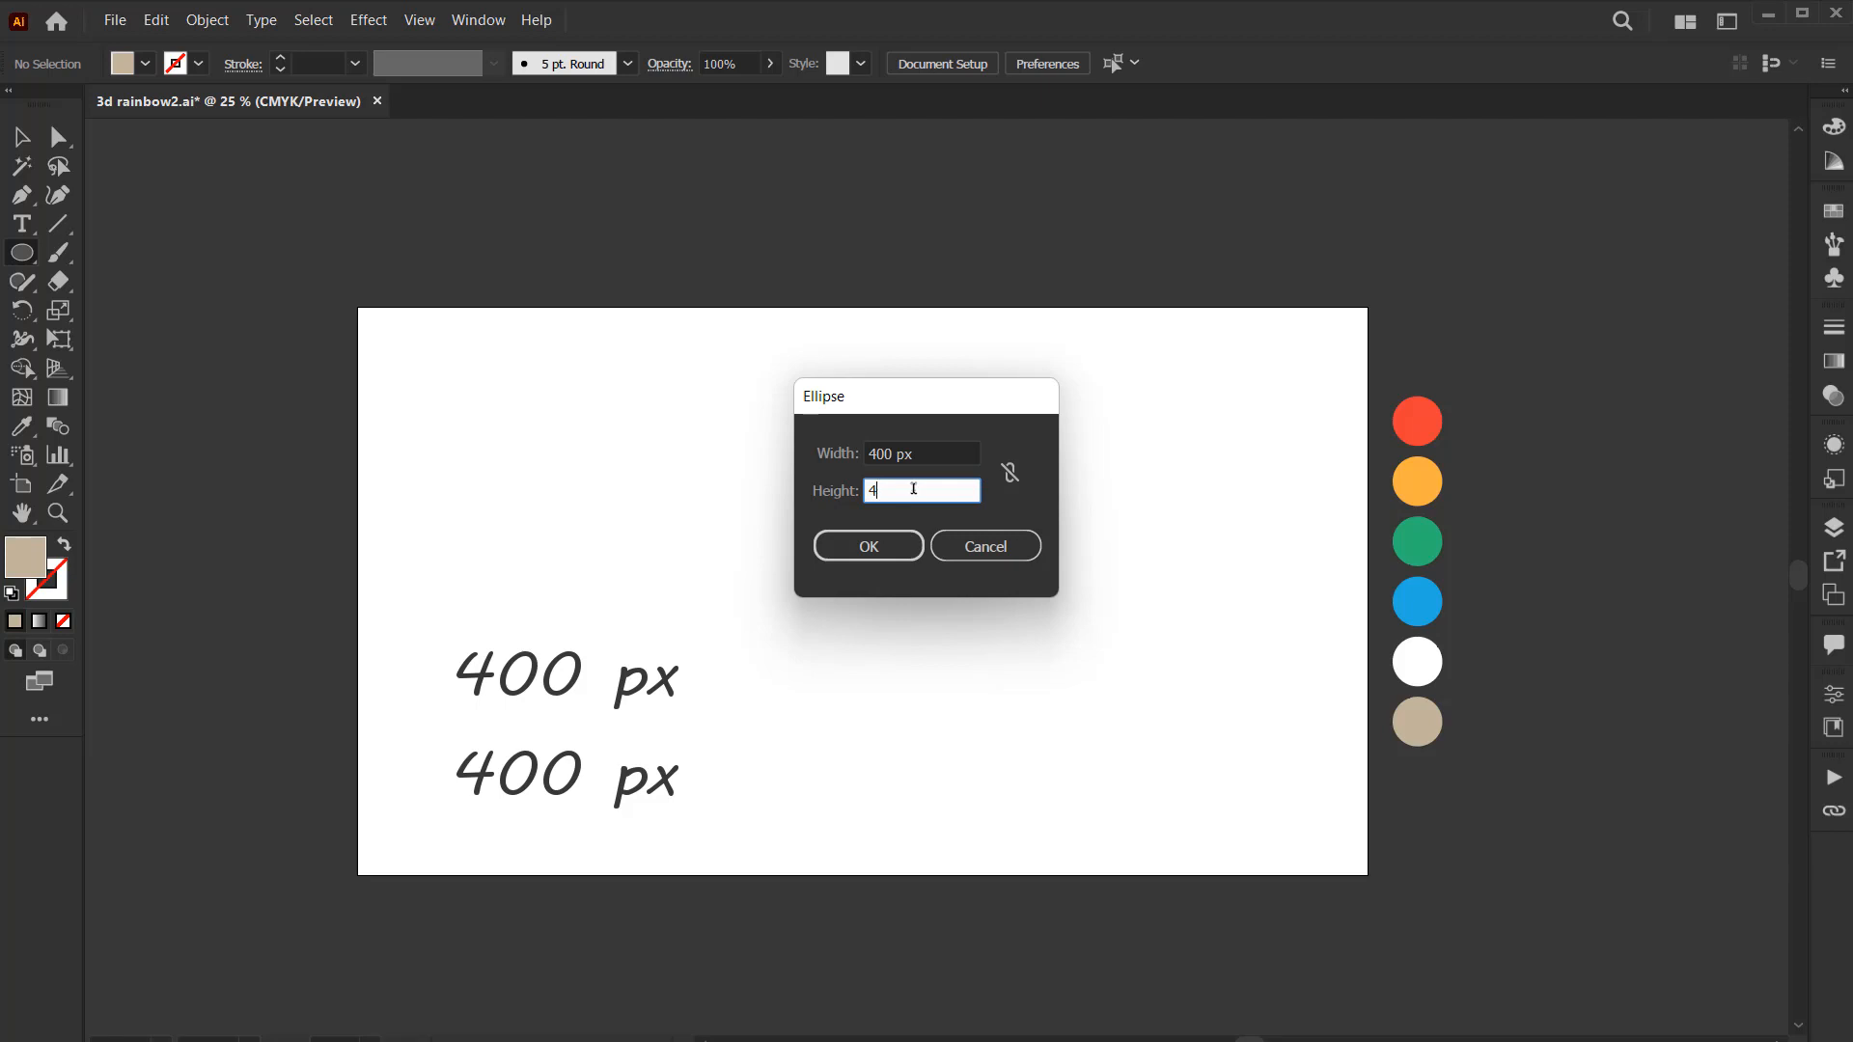
Create a 400 px by 400 px circle on the artboard and fill it with the red sample colour
click(885, 542)
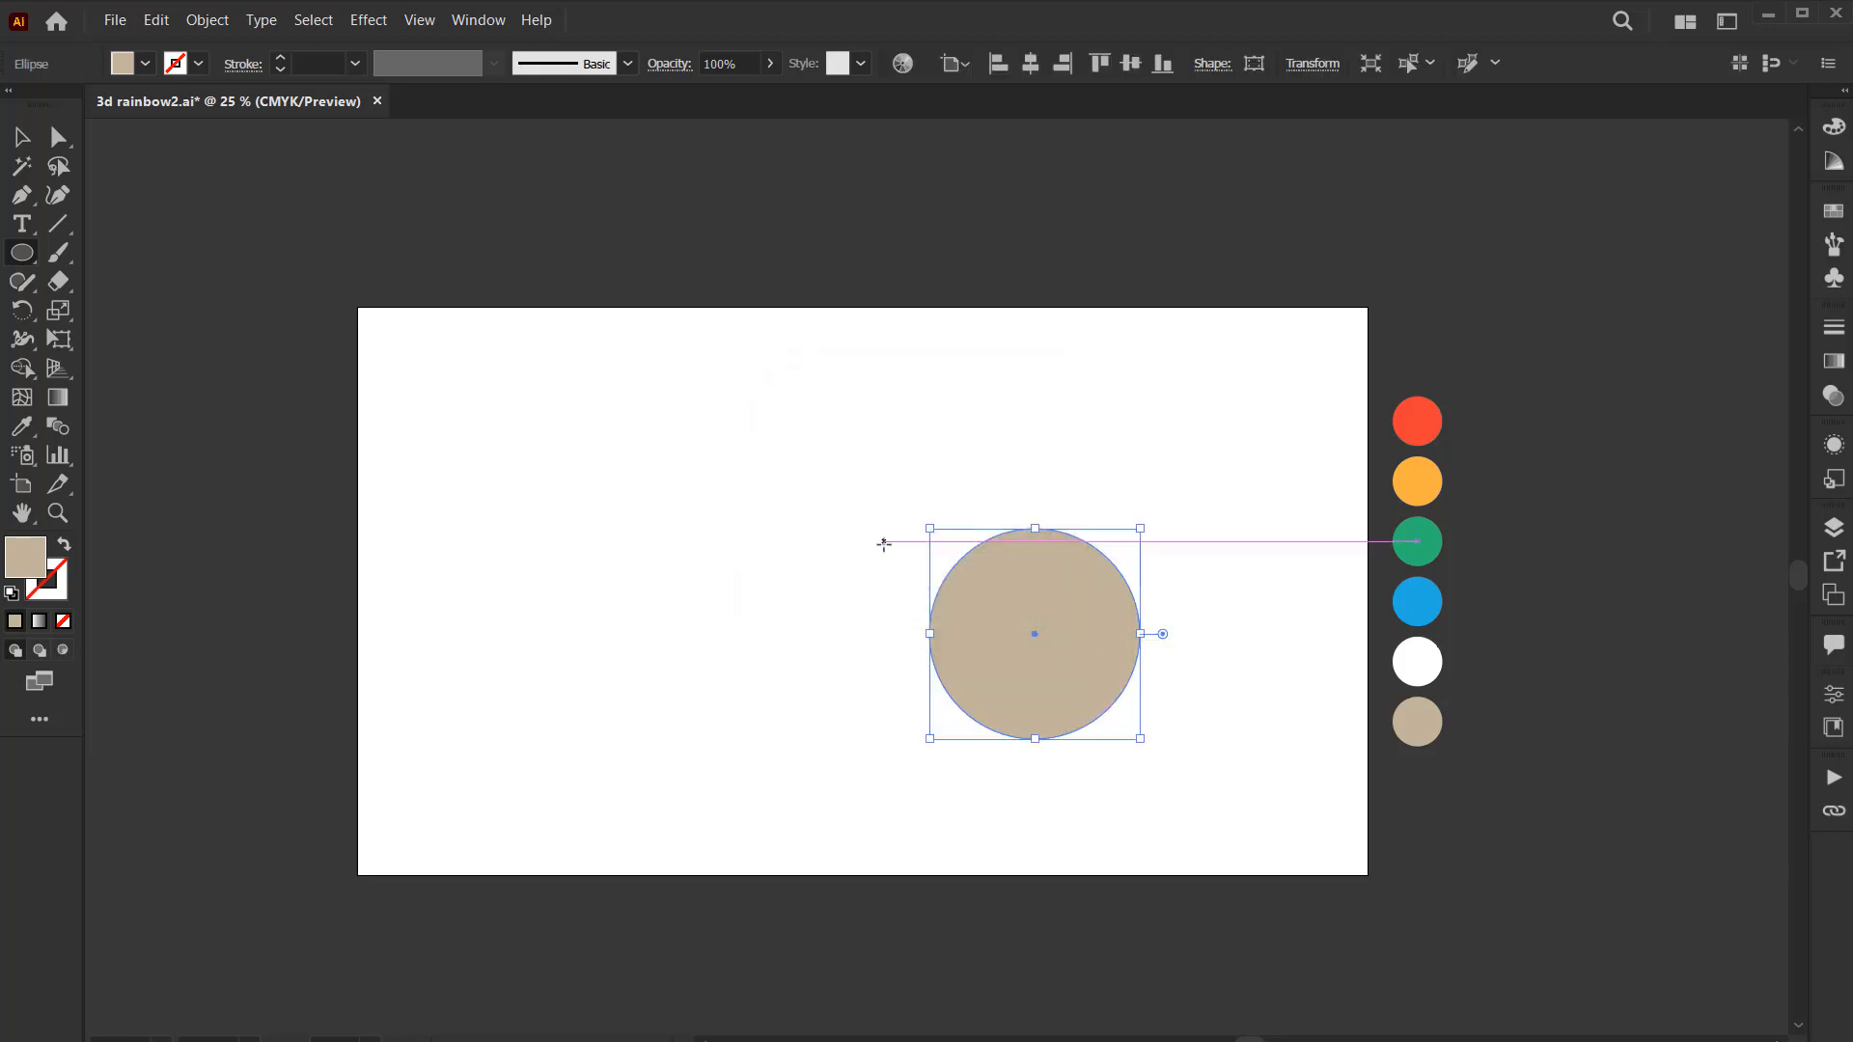
click(21, 425)
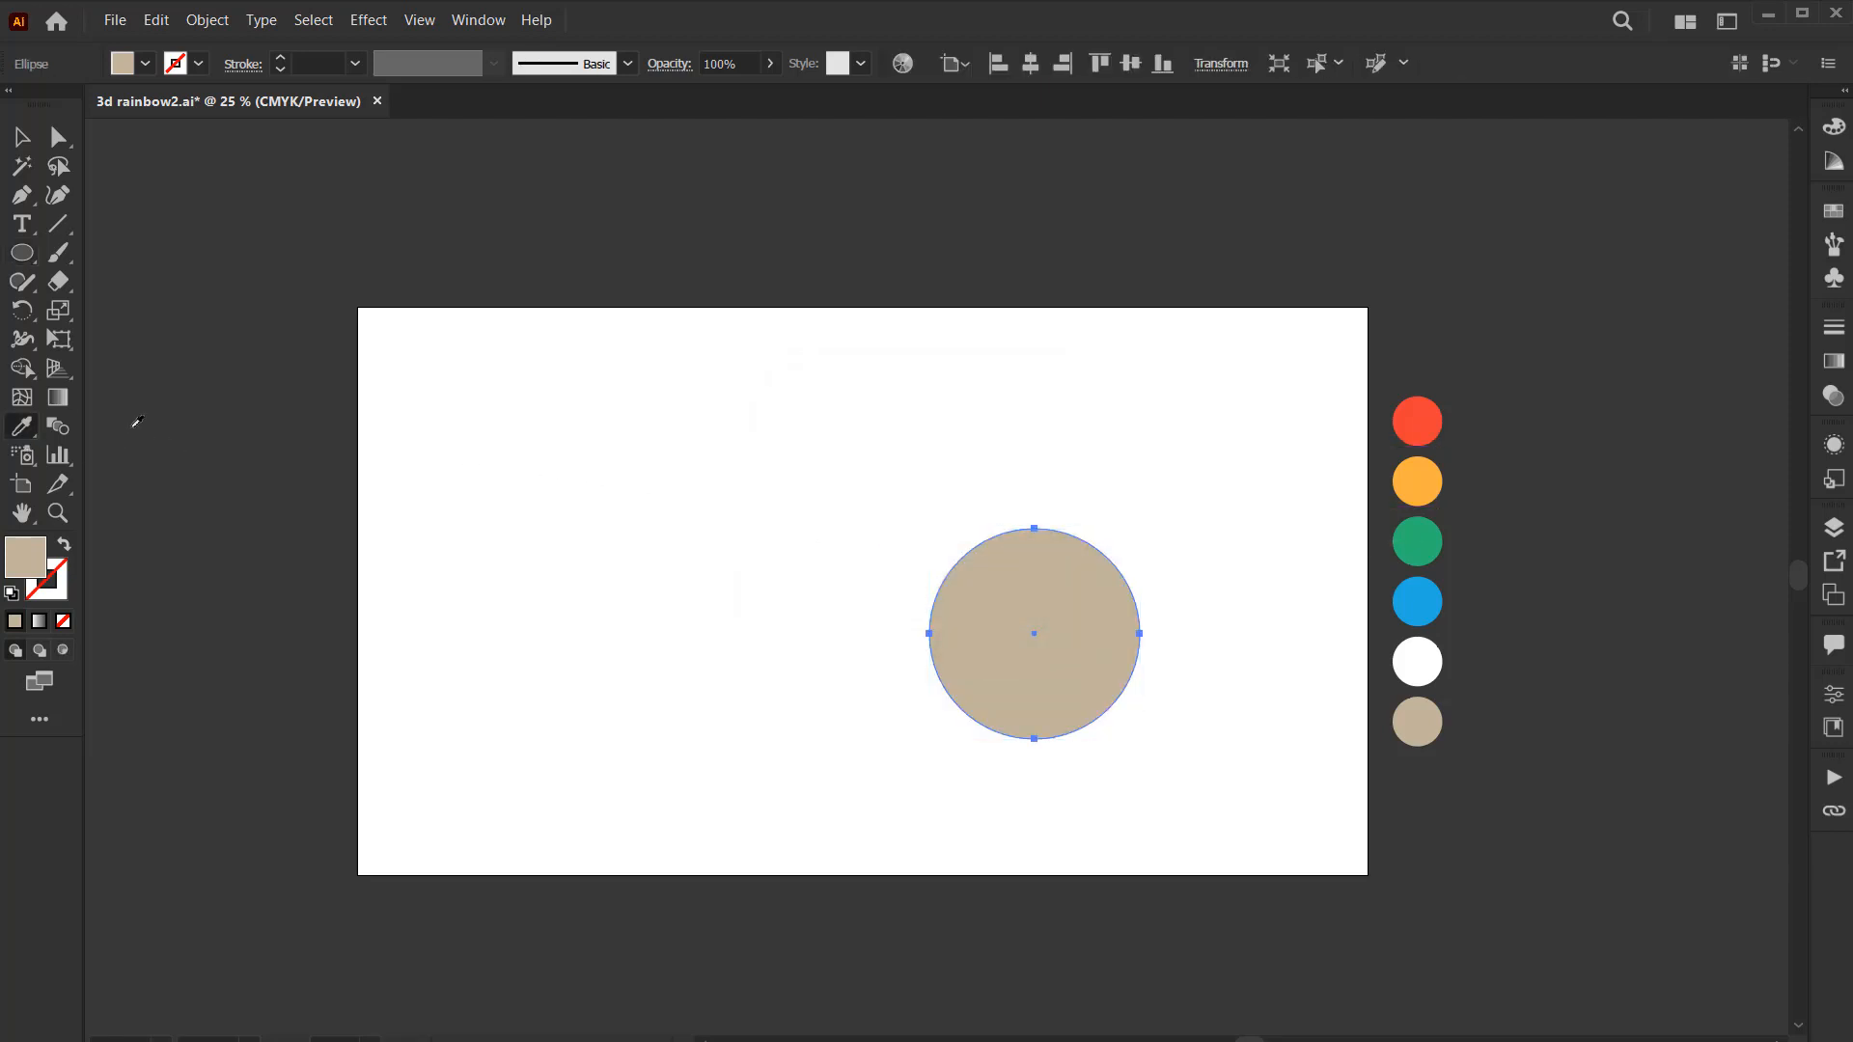
click(1426, 421)
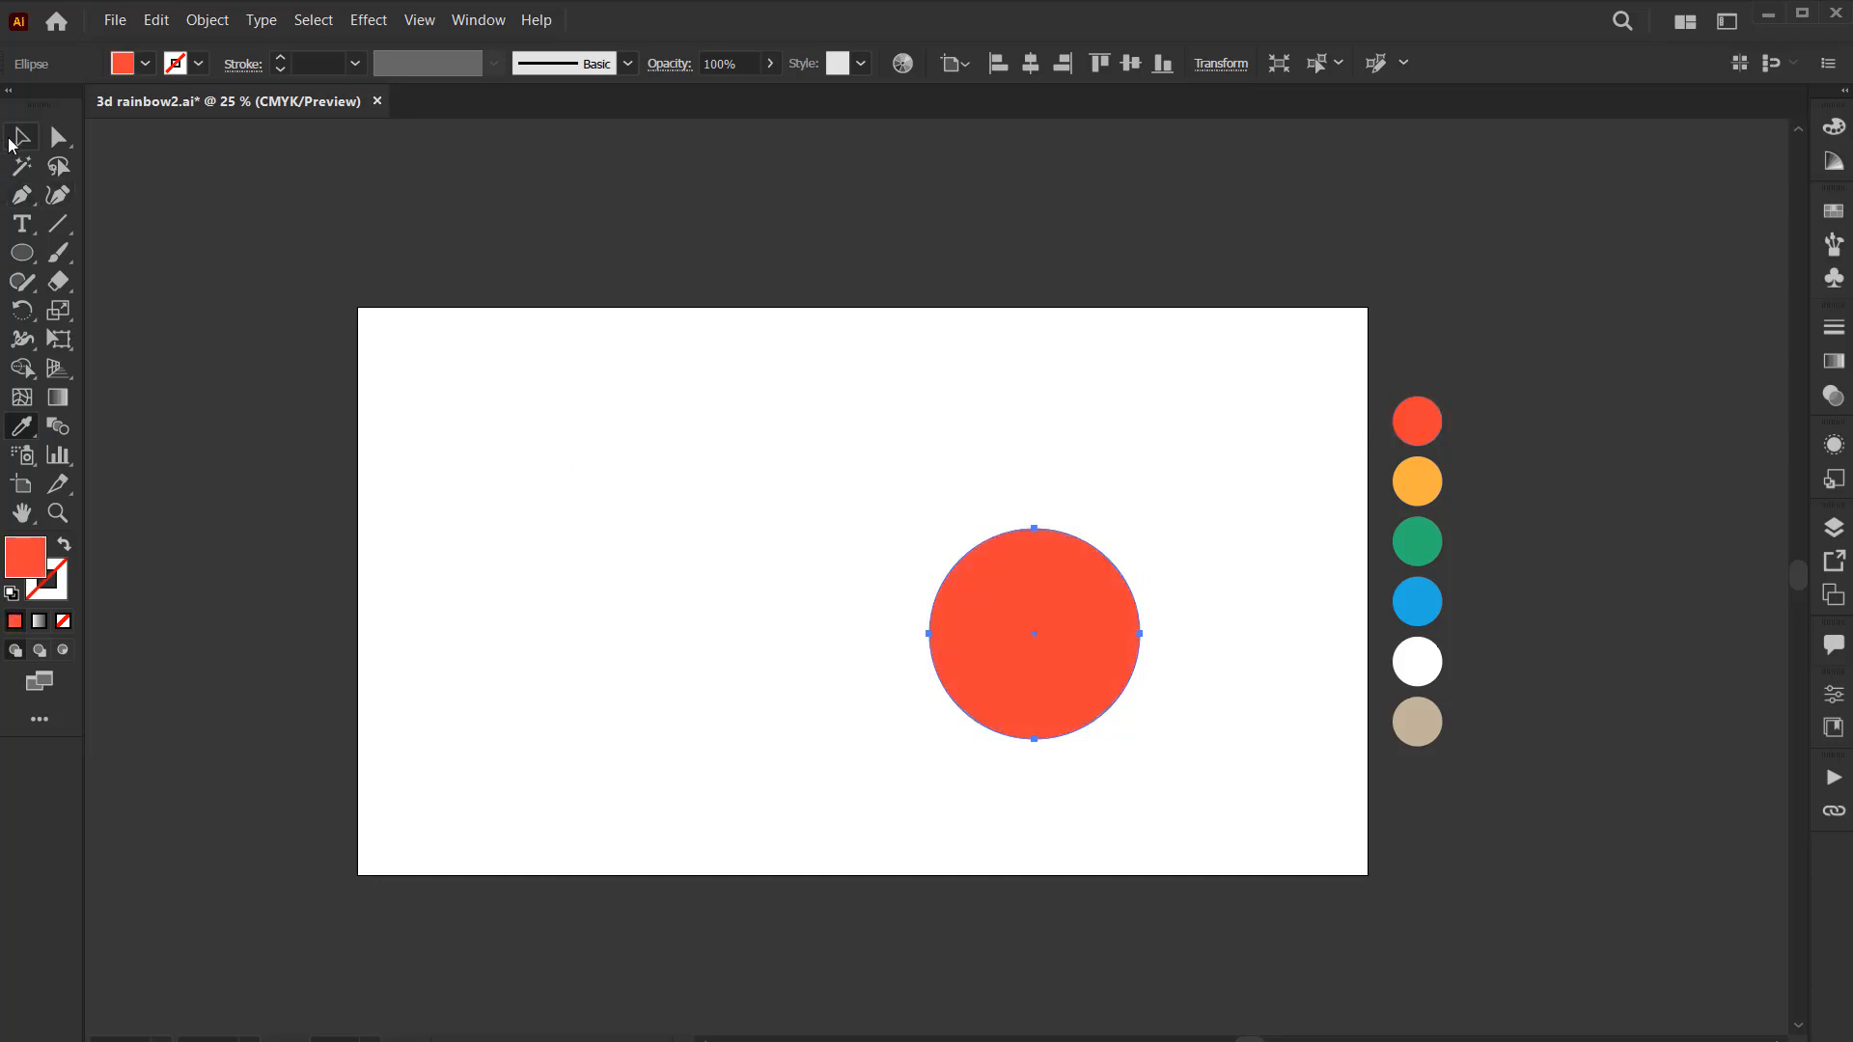
click(13, 141)
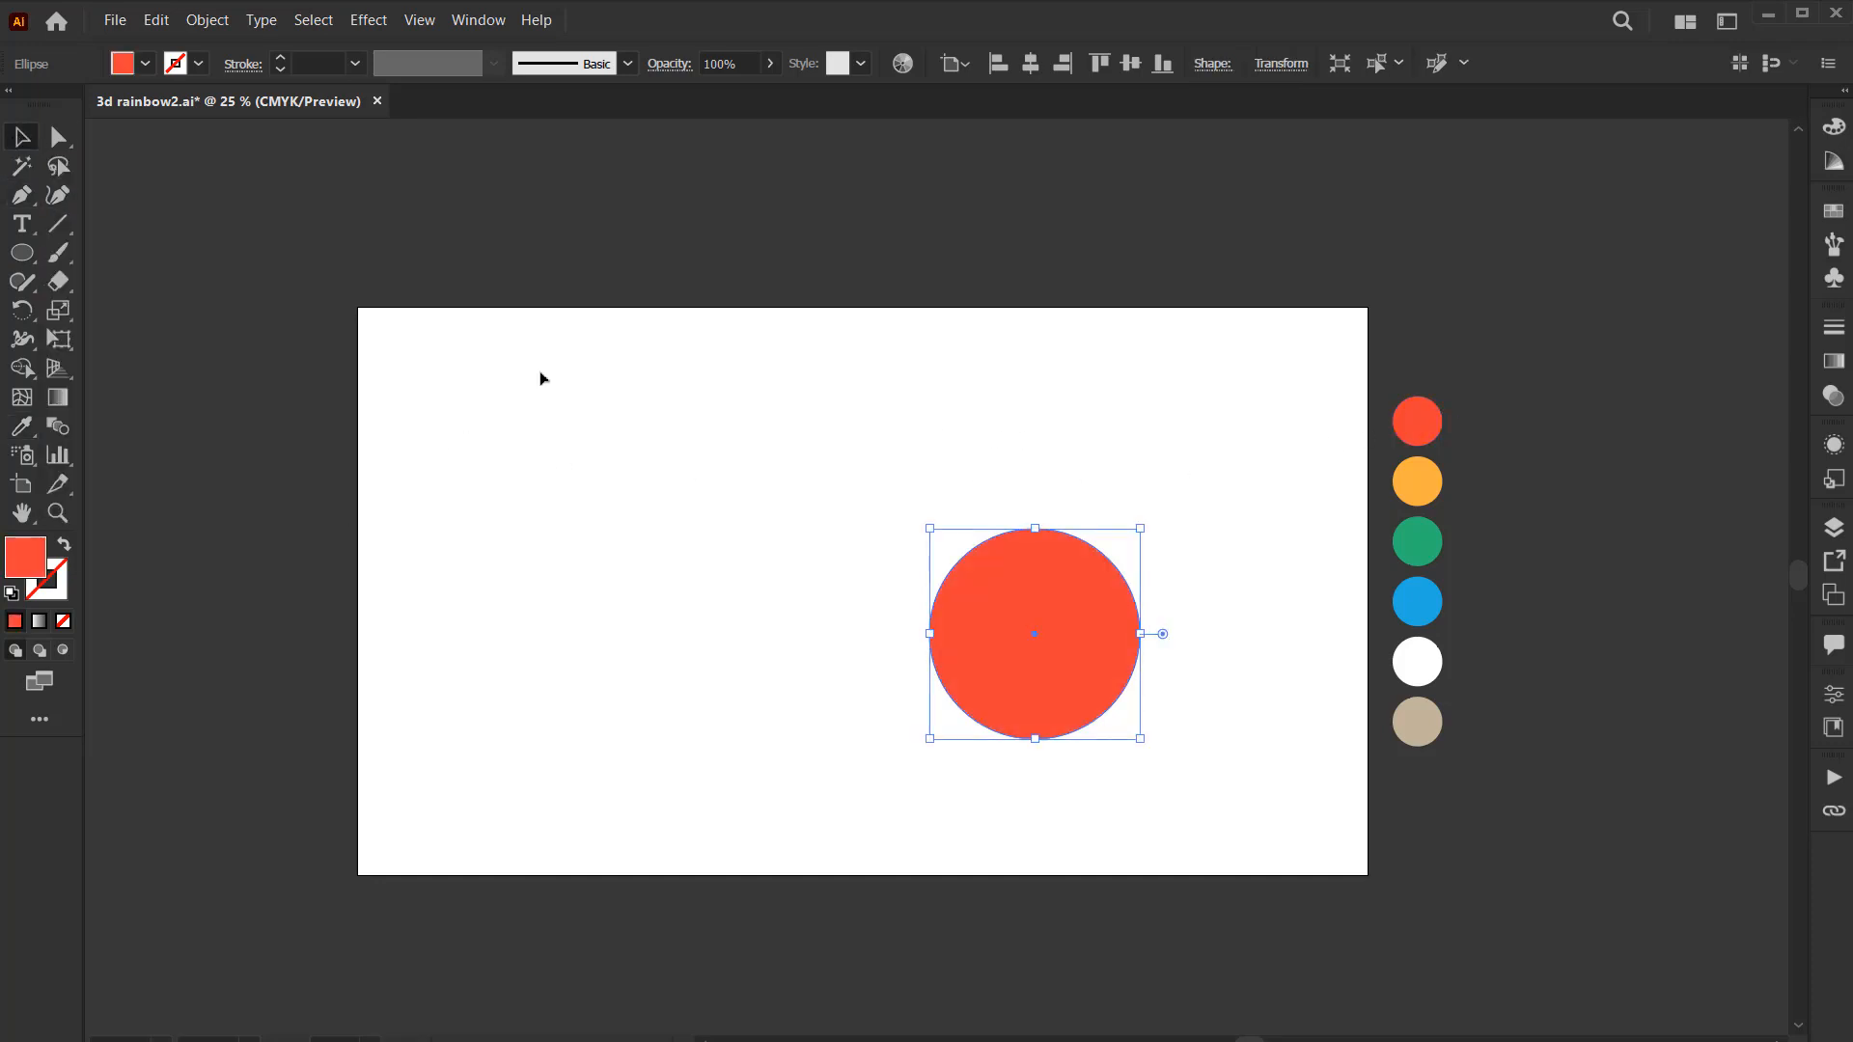
Move the red circle to the upper middle of the artboard and check whether Smart Guides are enabled
drag(992, 633, 949, 483)
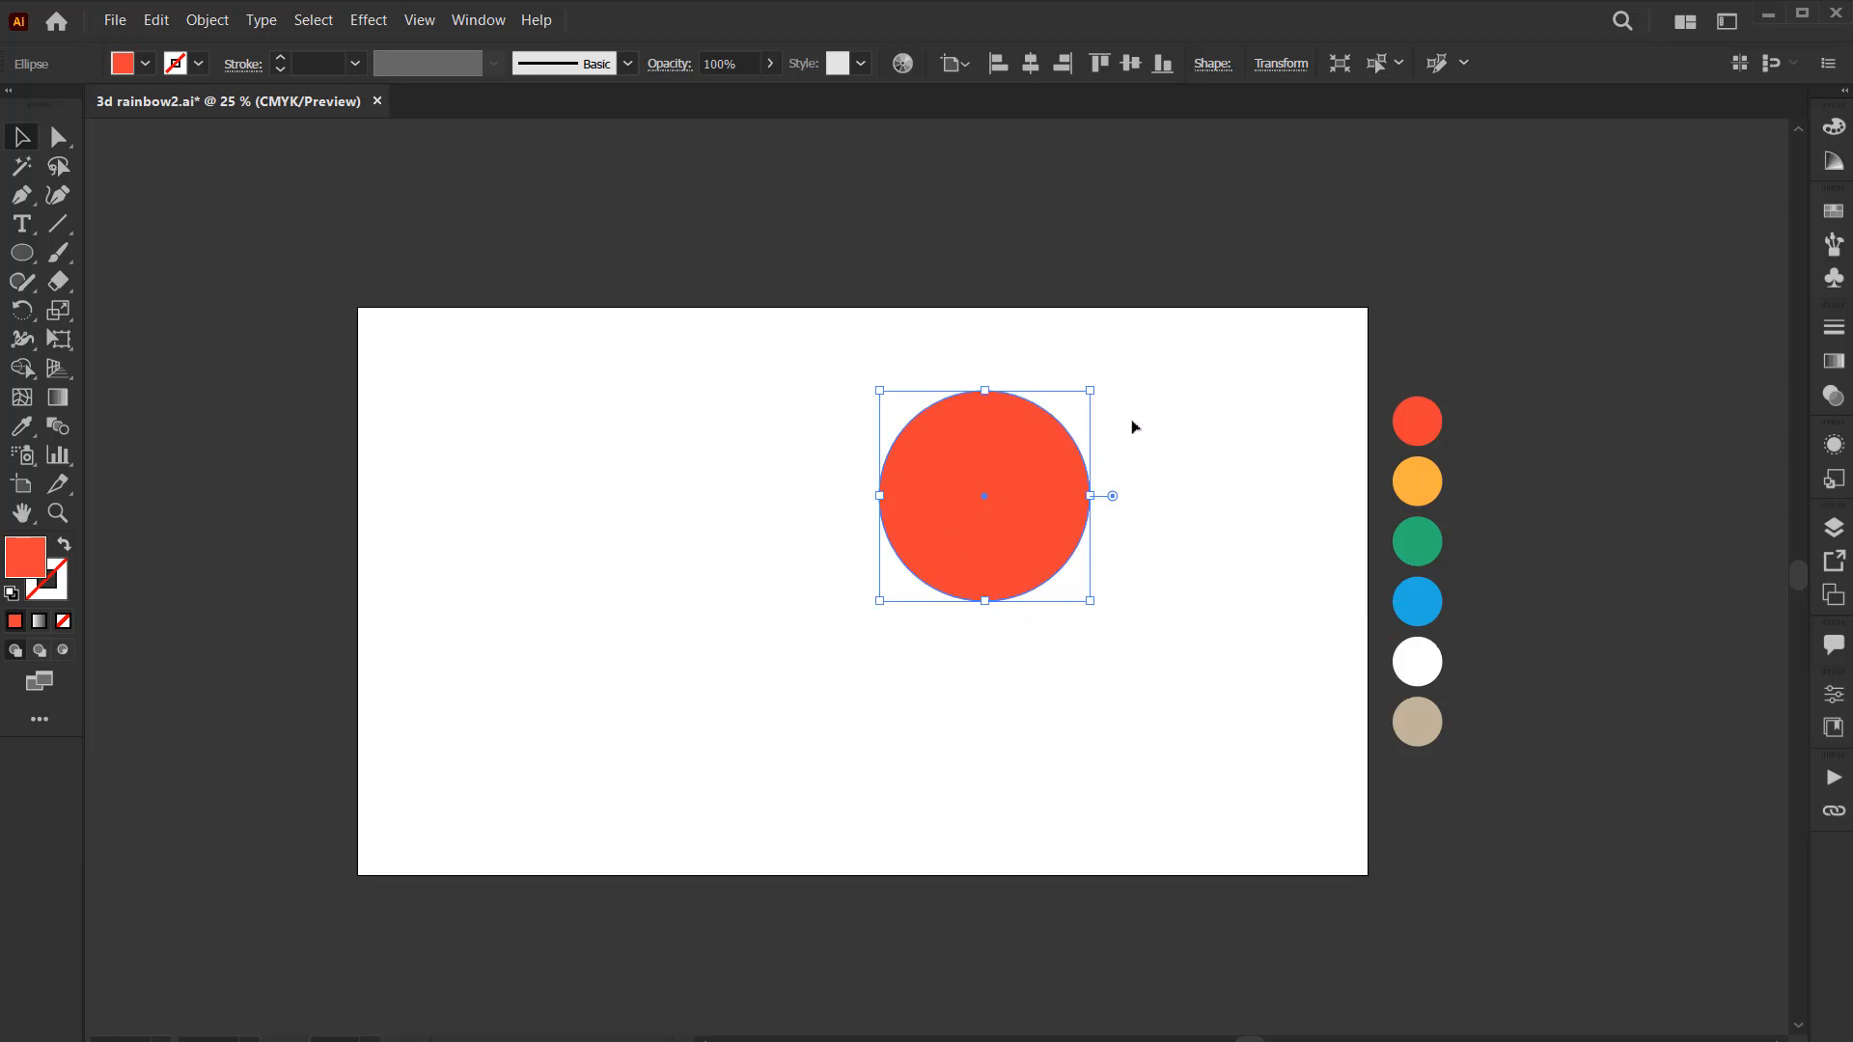
click(1115, 461)
drag(1010, 488, 978, 459)
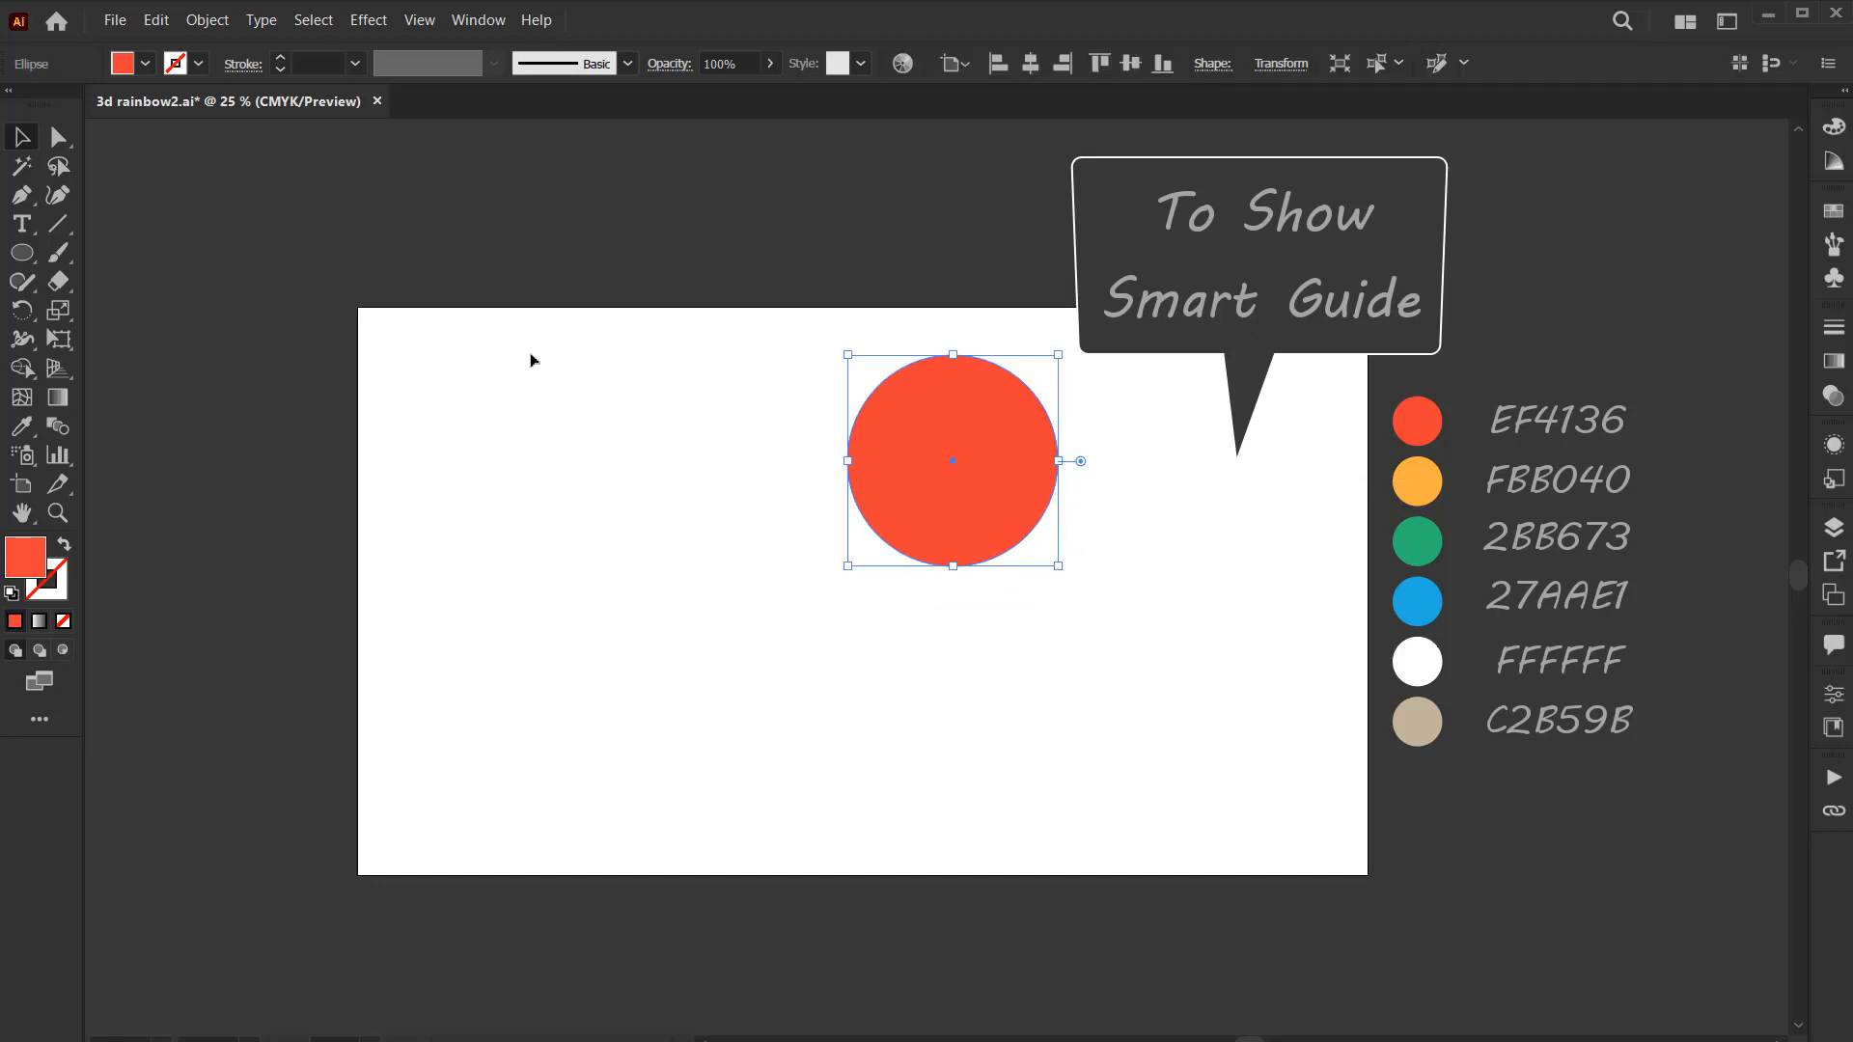
click(421, 21)
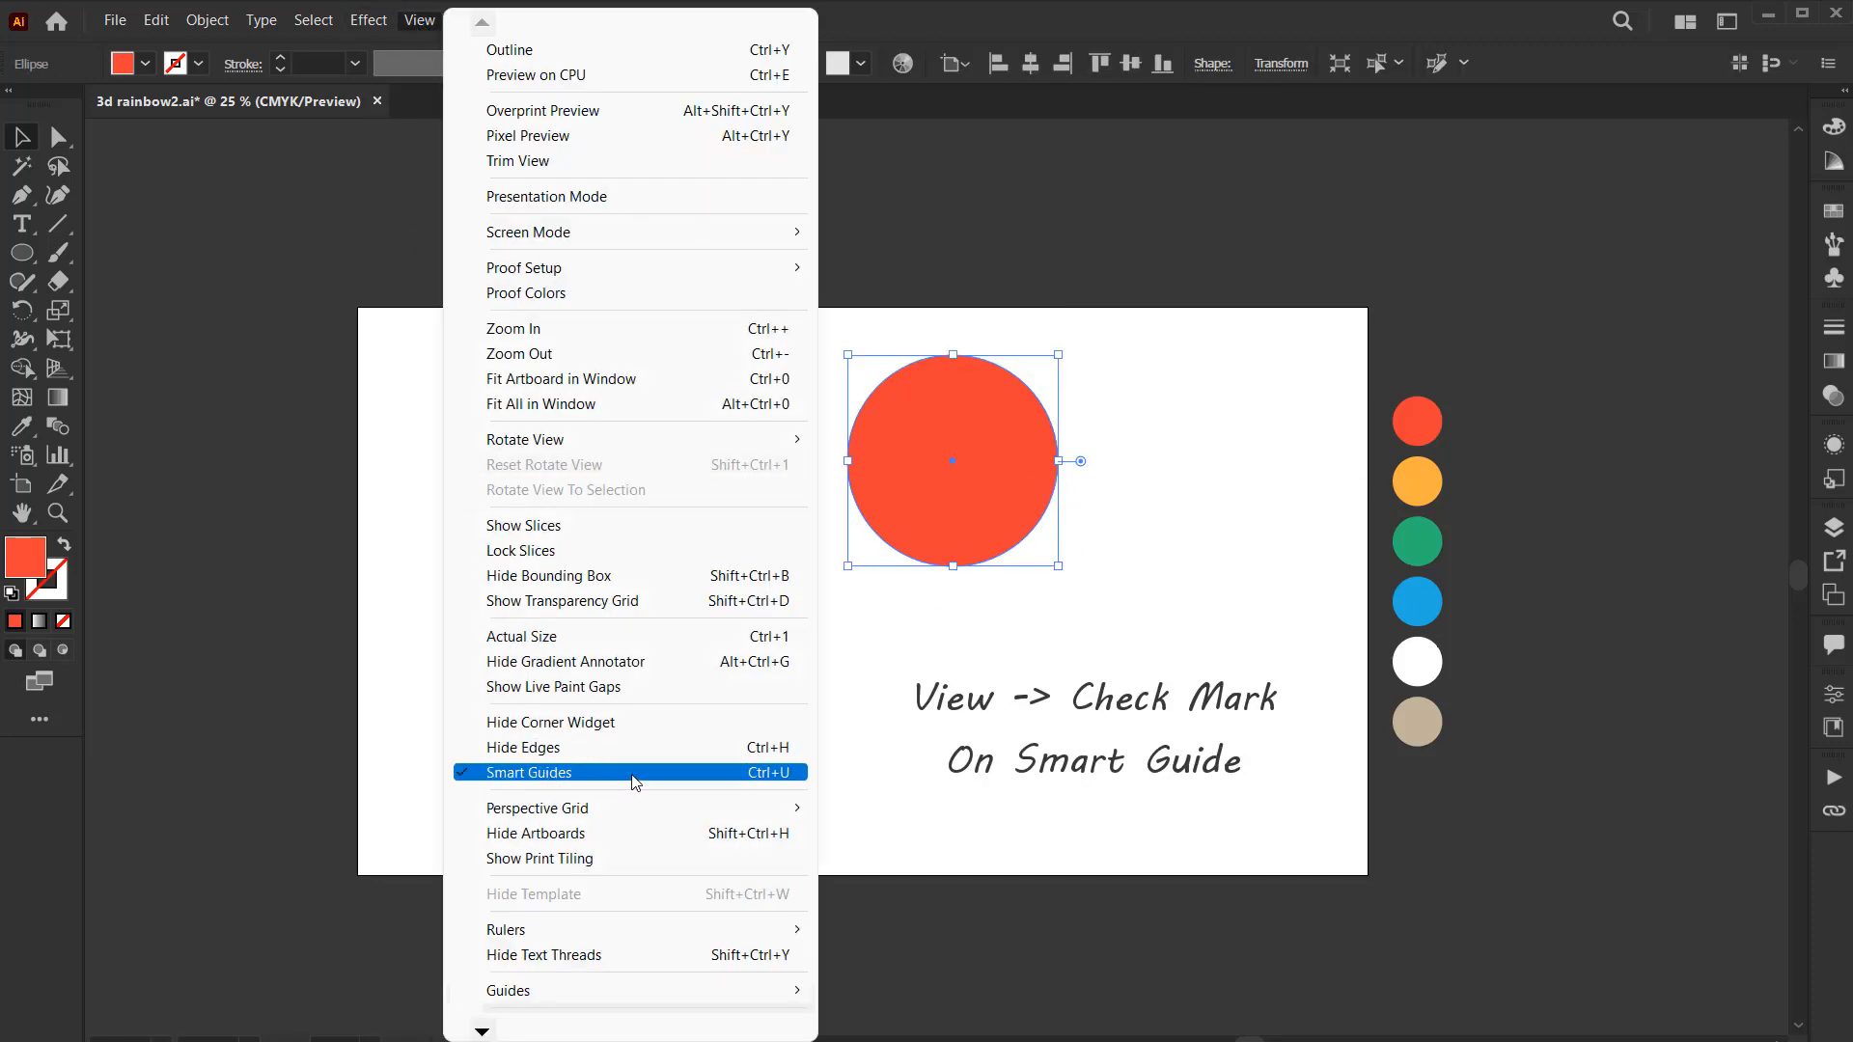
click(979, 699)
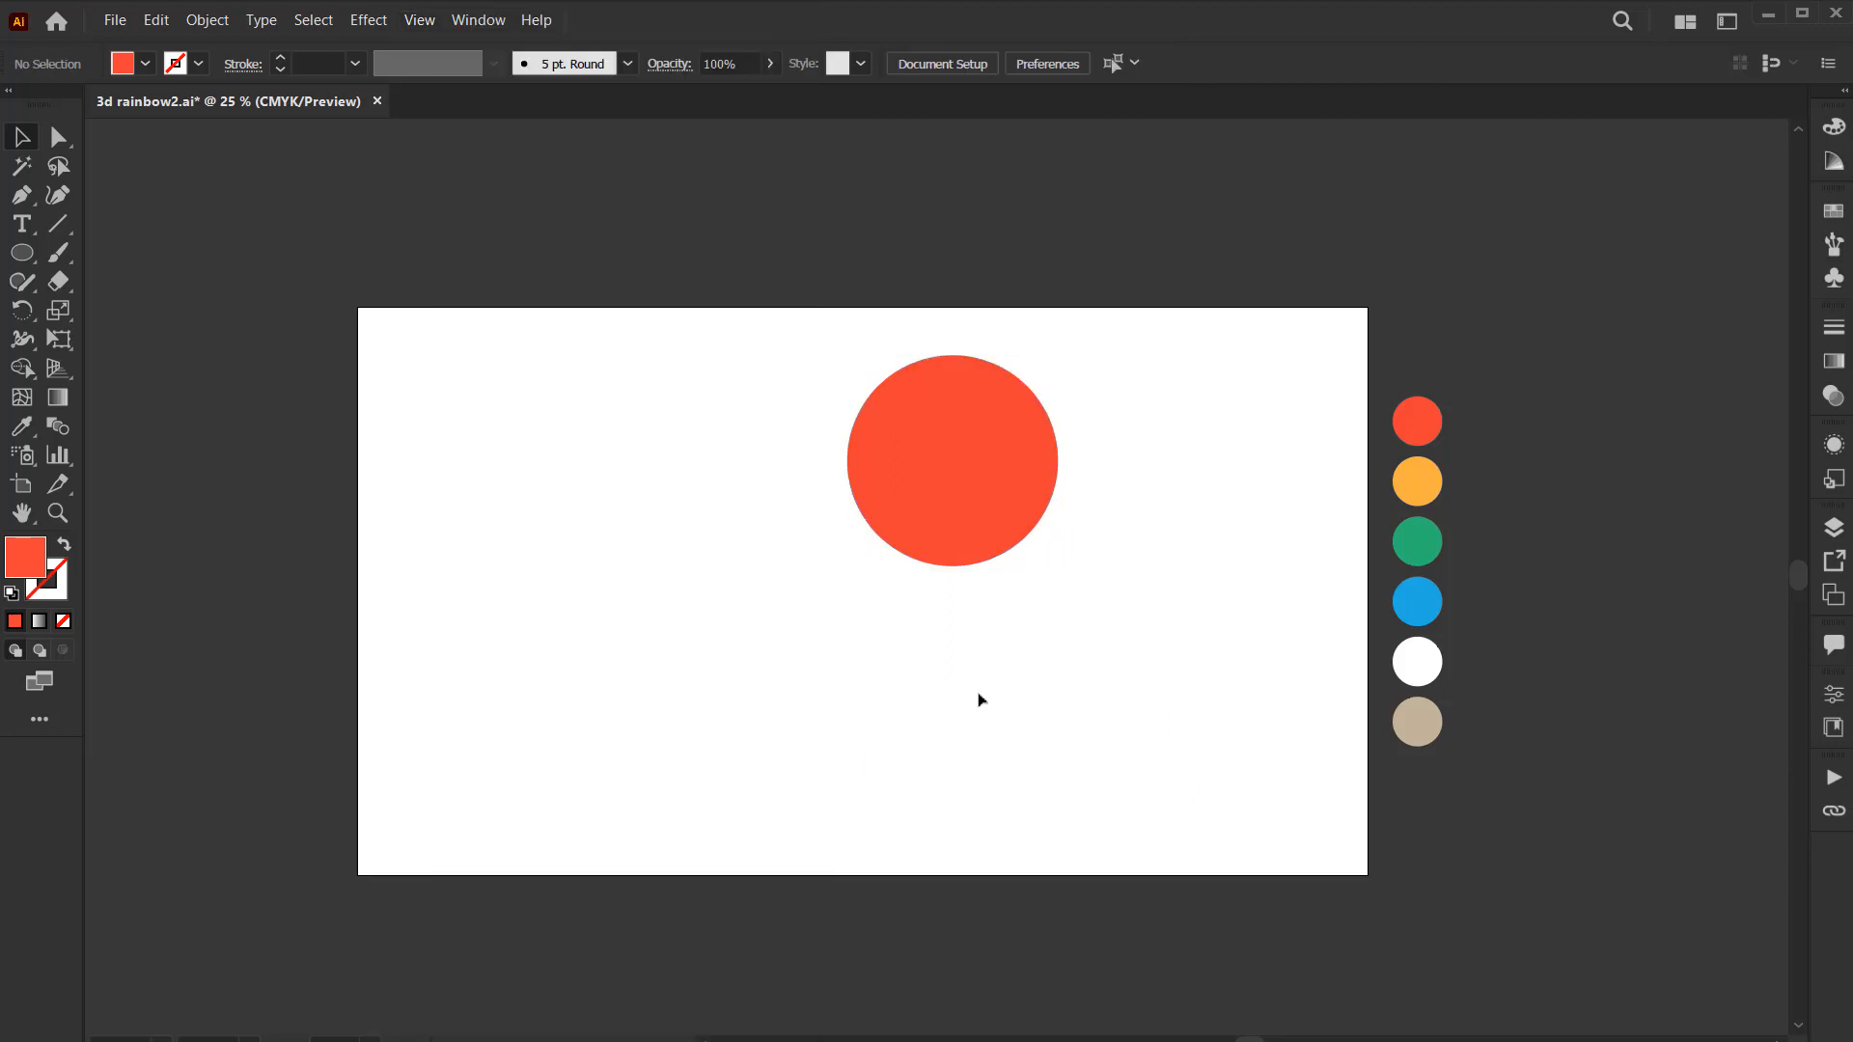
Offset the red circle's path by -40 px and fill the new inner circle with the orange sample colour
click(985, 468)
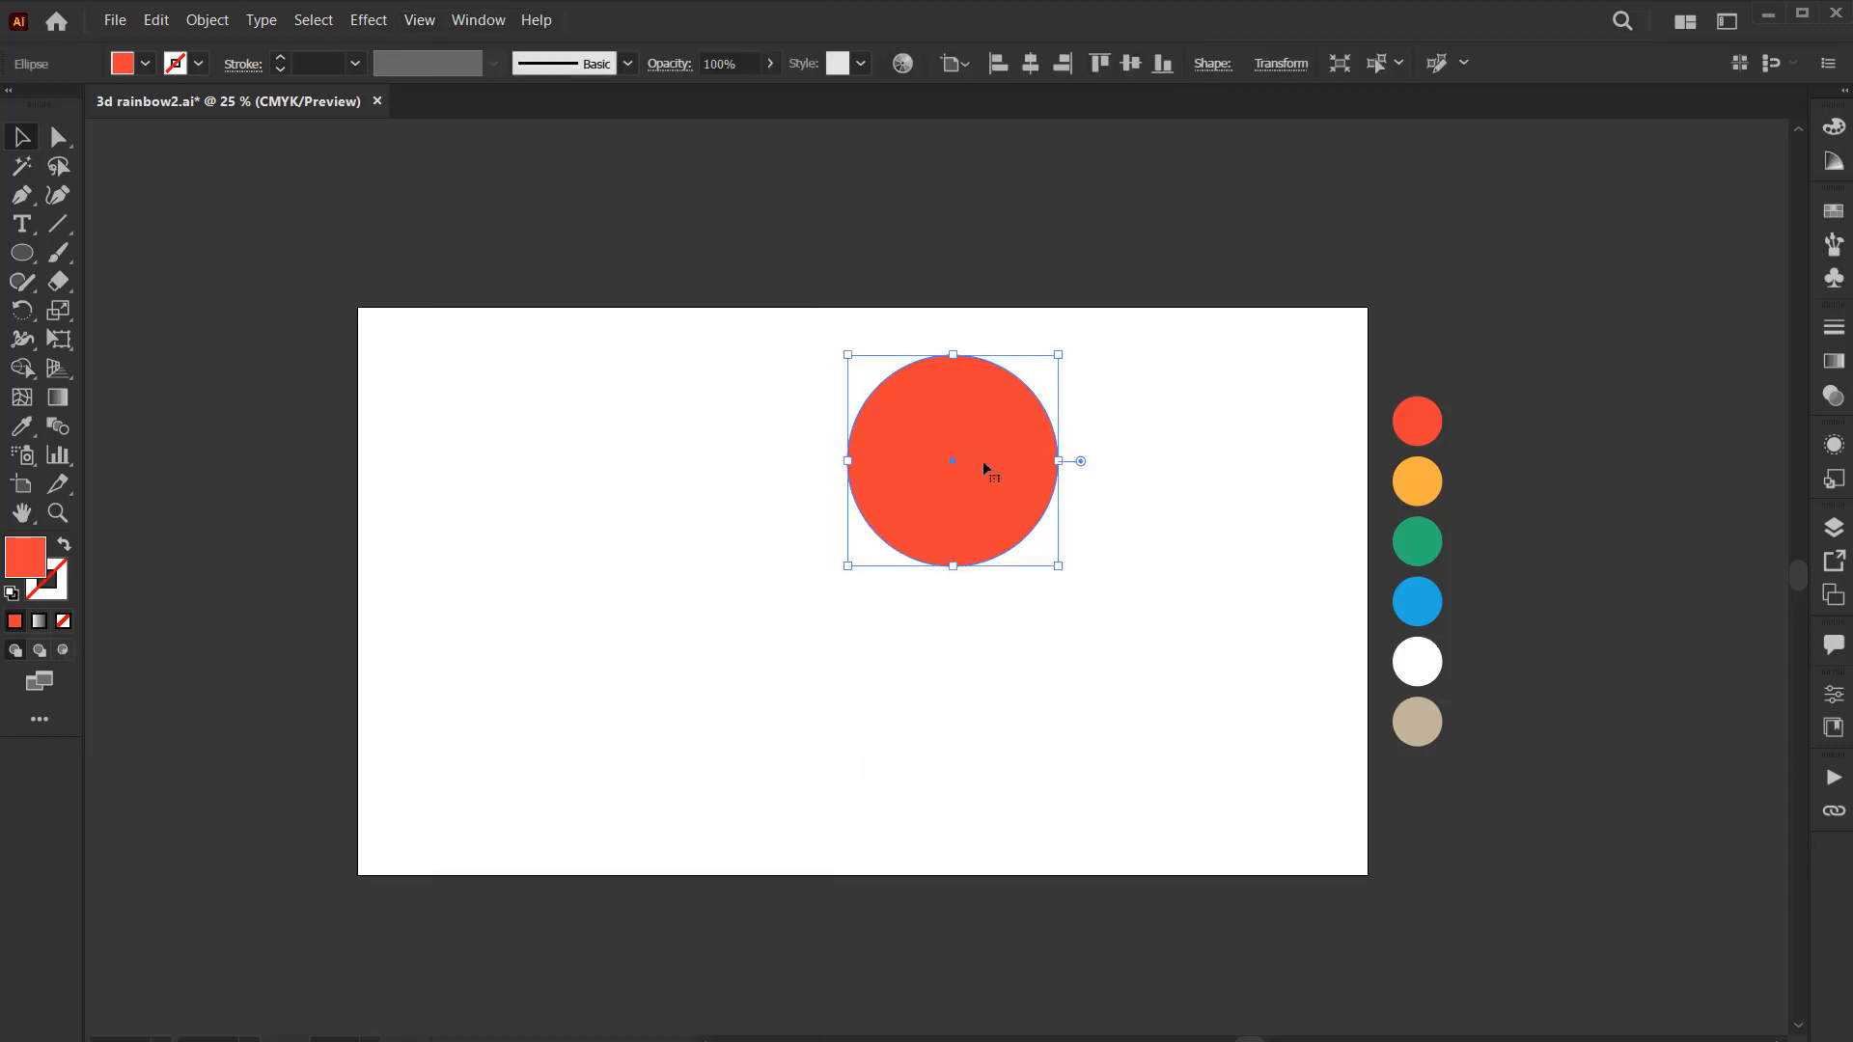
click(208, 21)
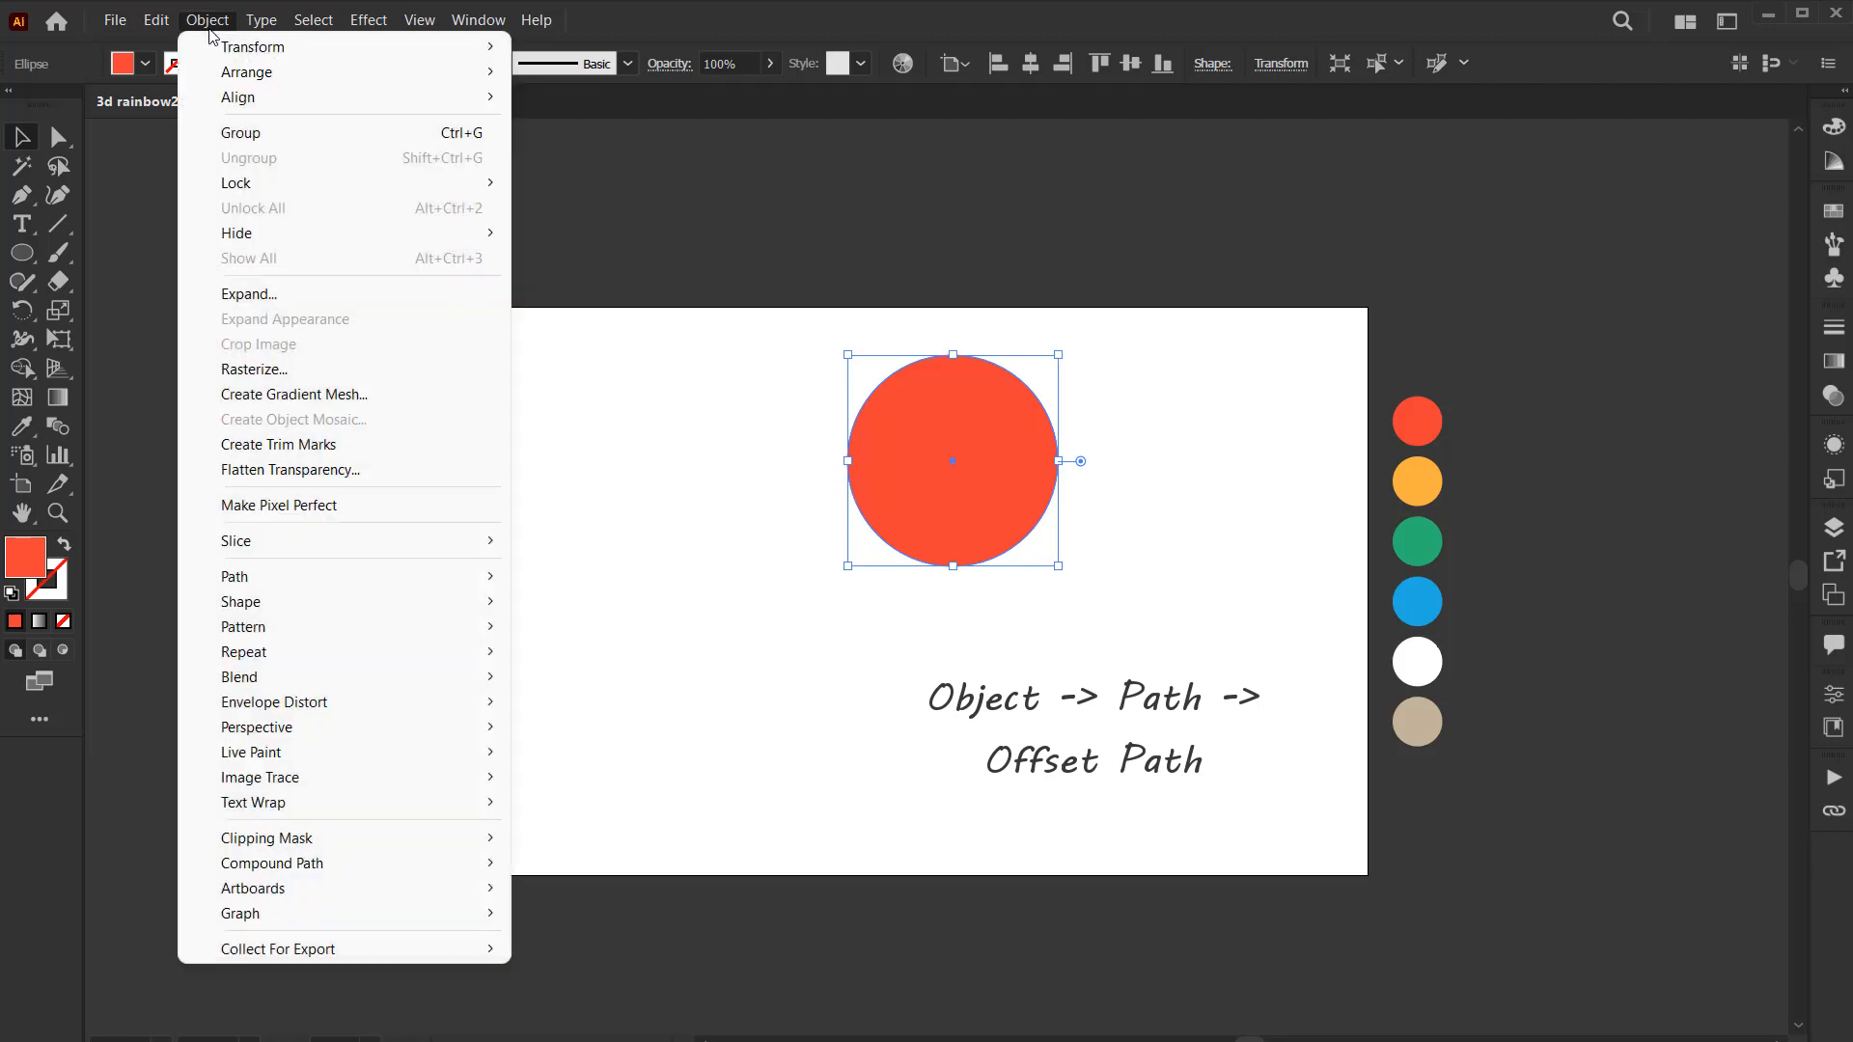
mouse_move(350, 582)
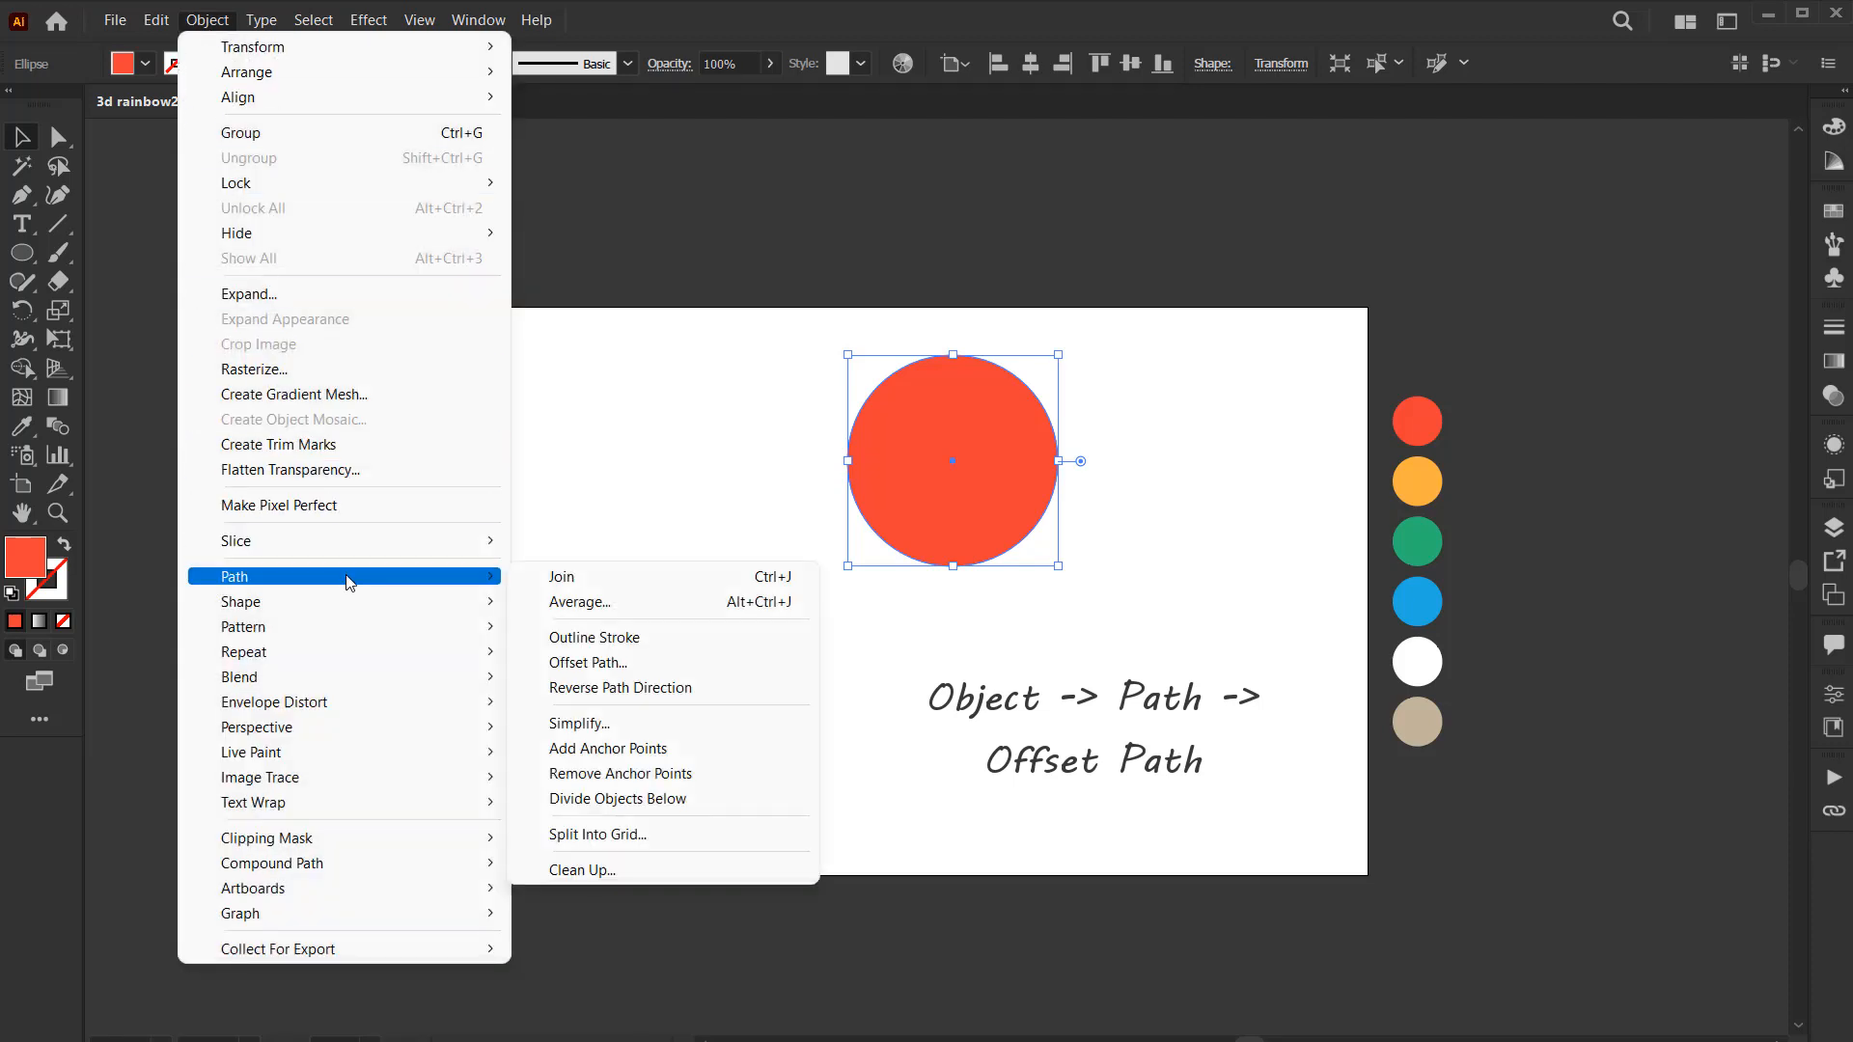
click(579, 661)
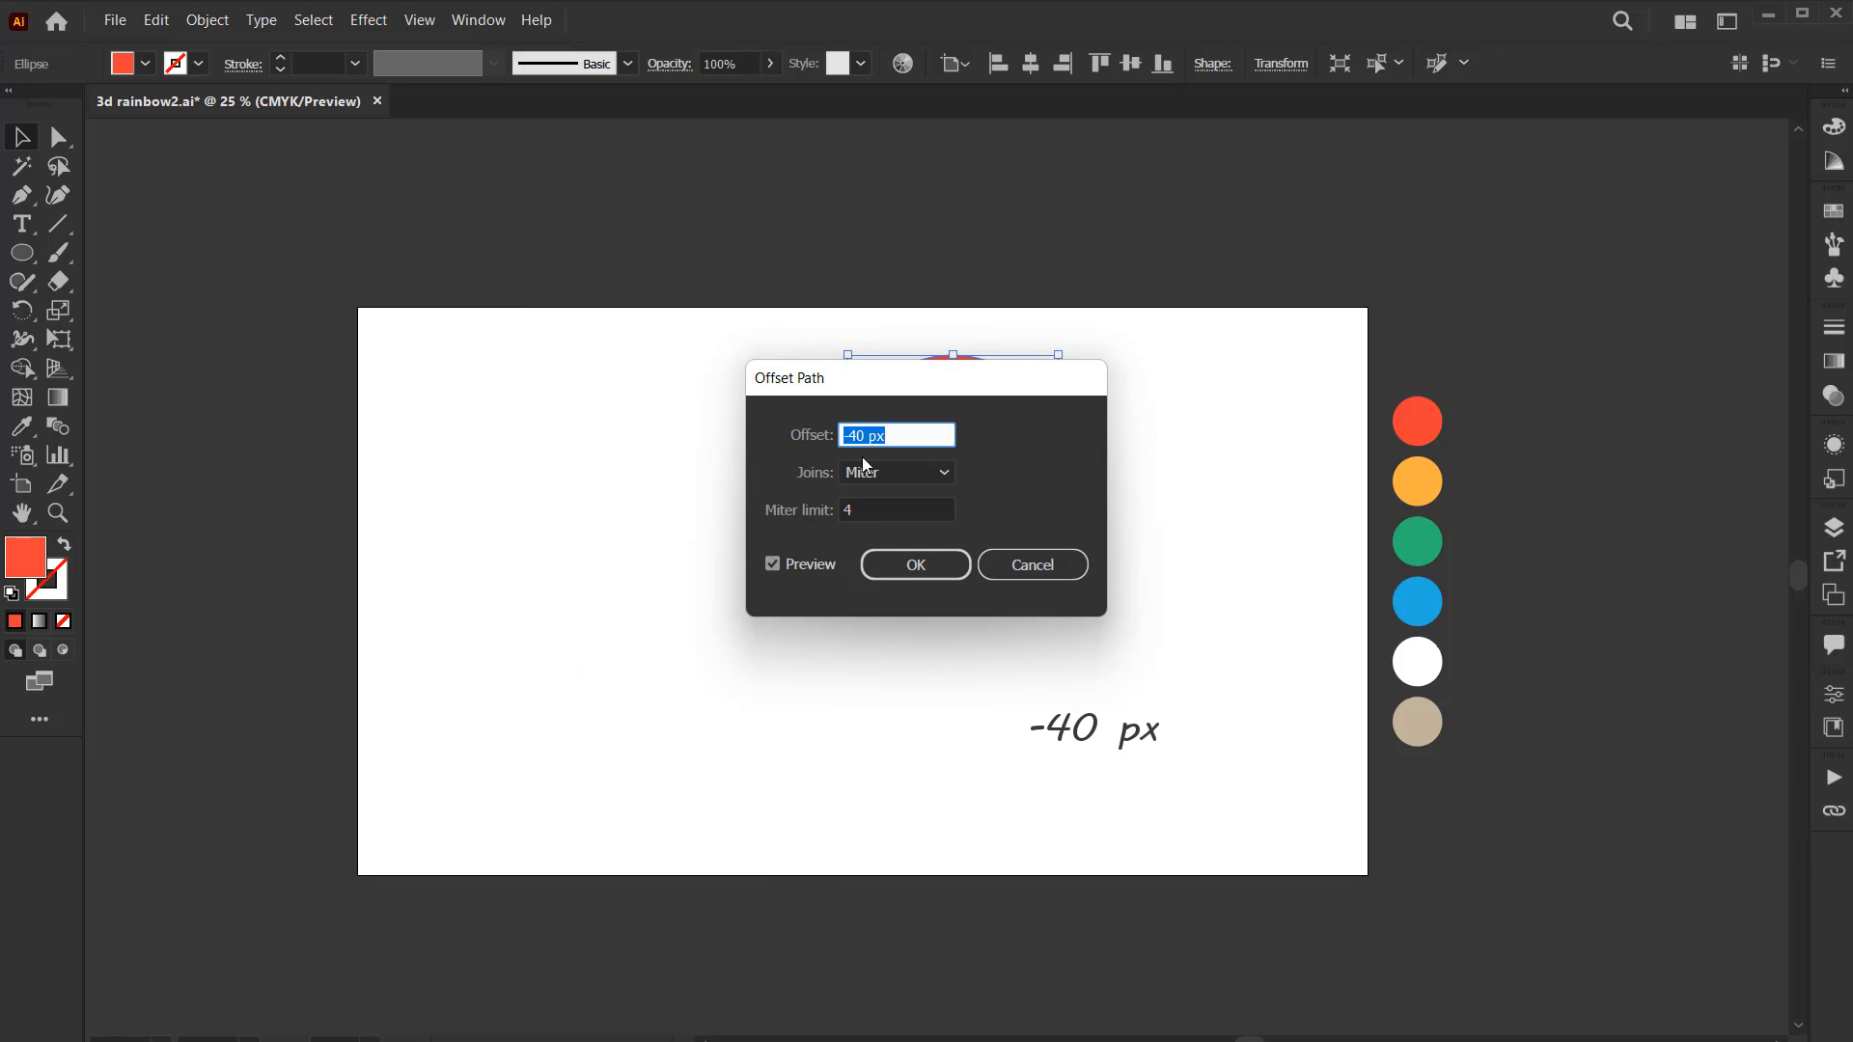
click(911, 435)
click(914, 566)
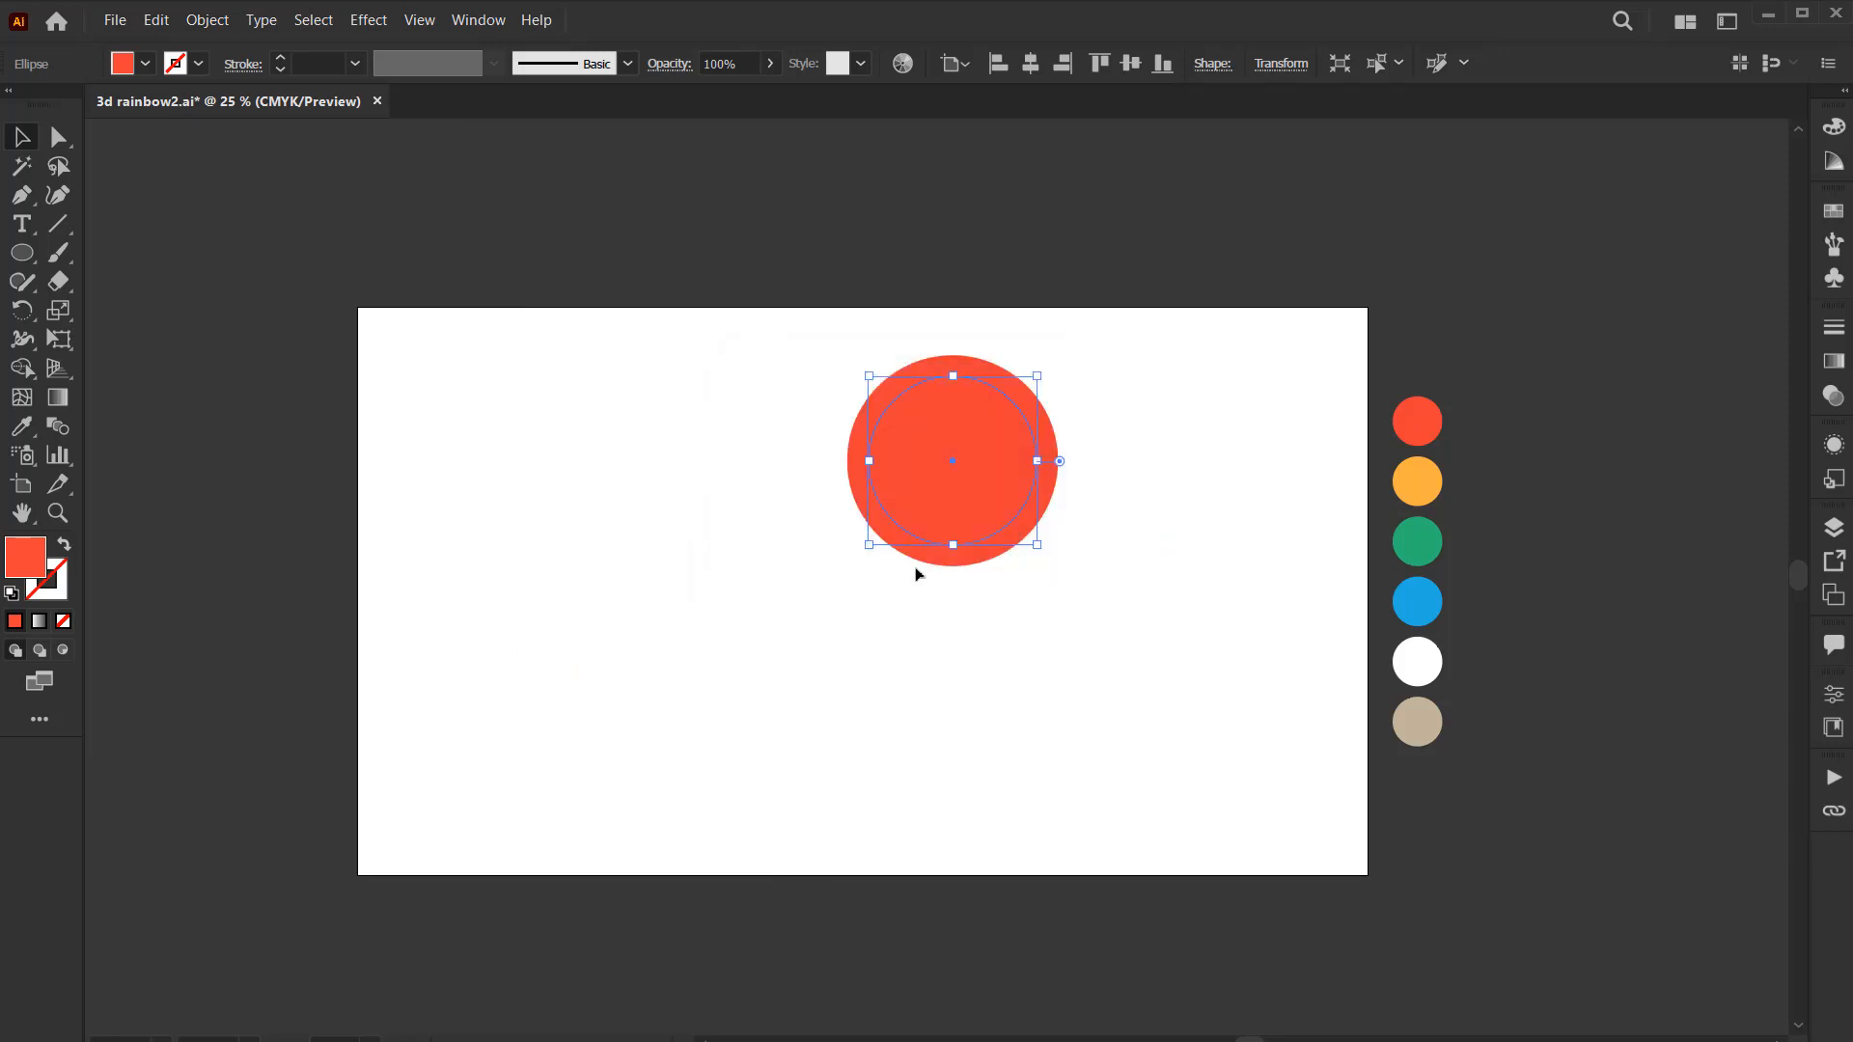
click(35, 431)
click(1419, 478)
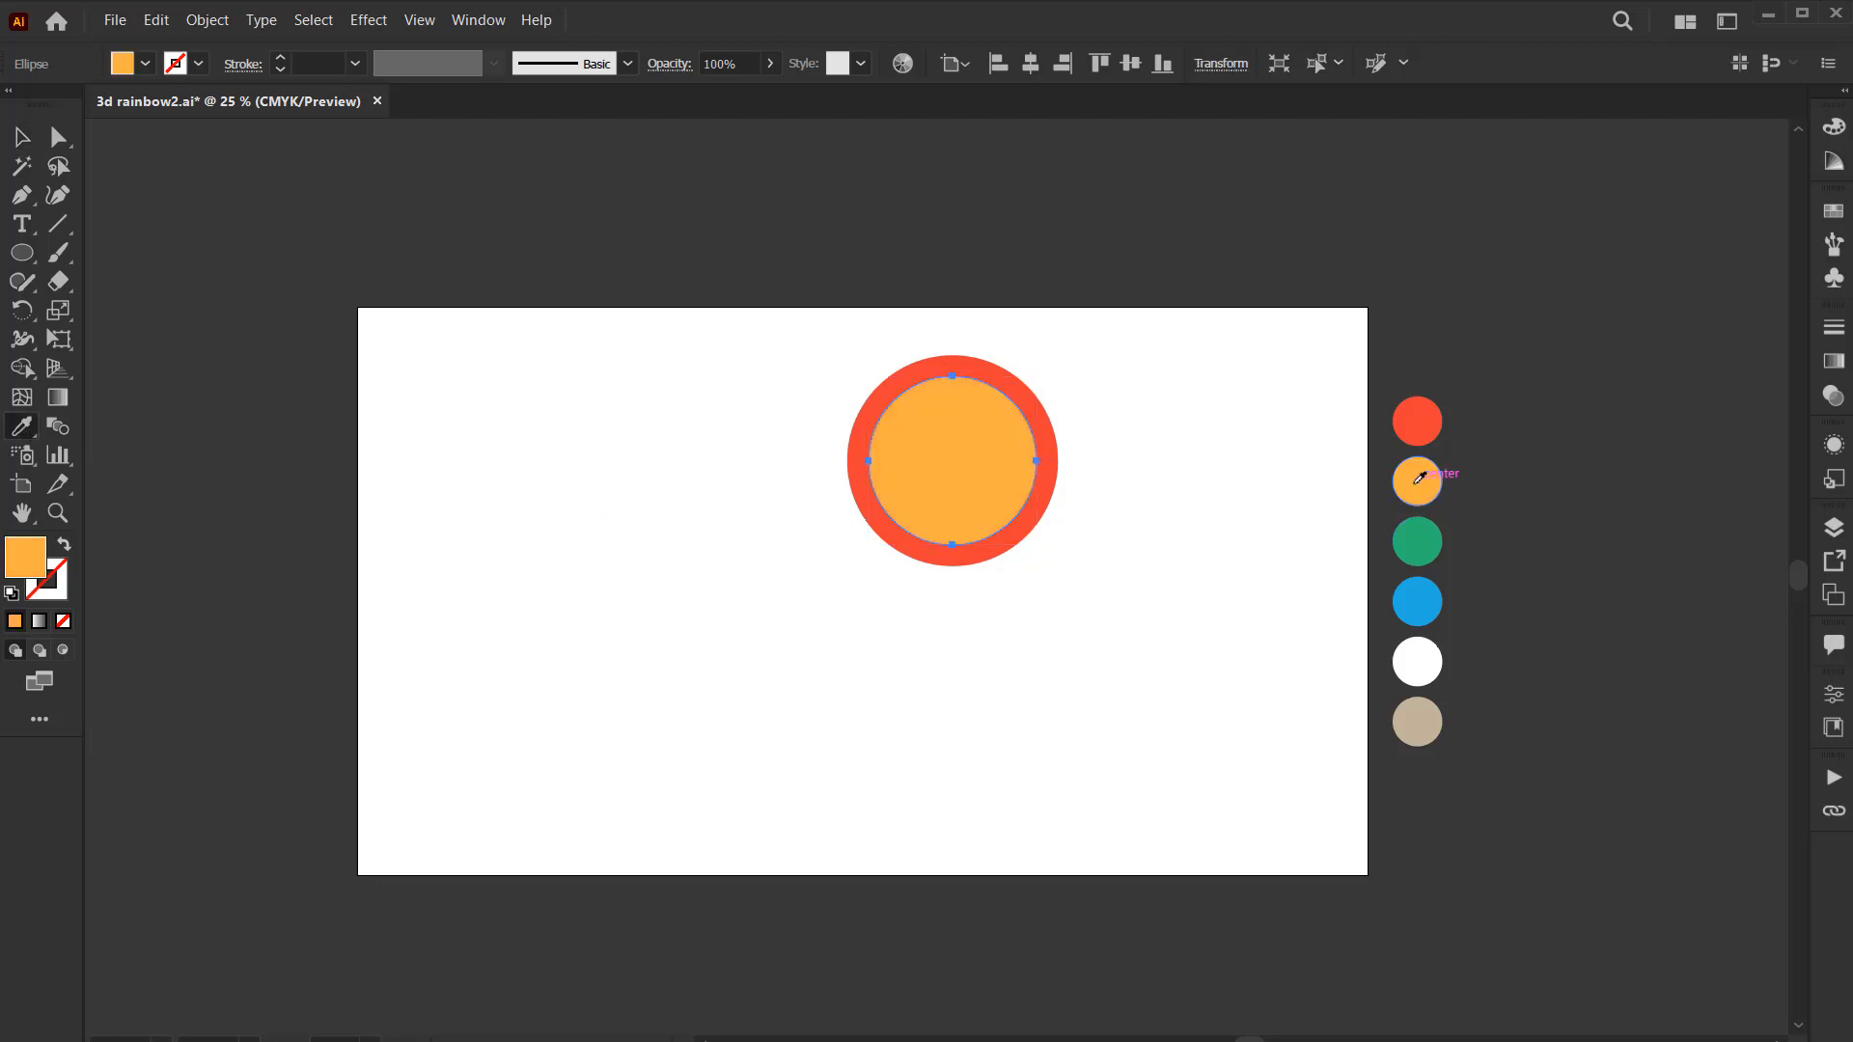
Offset the orange circle's path by -40 px and fill the new inner circle with the green sample colour
click(208, 21)
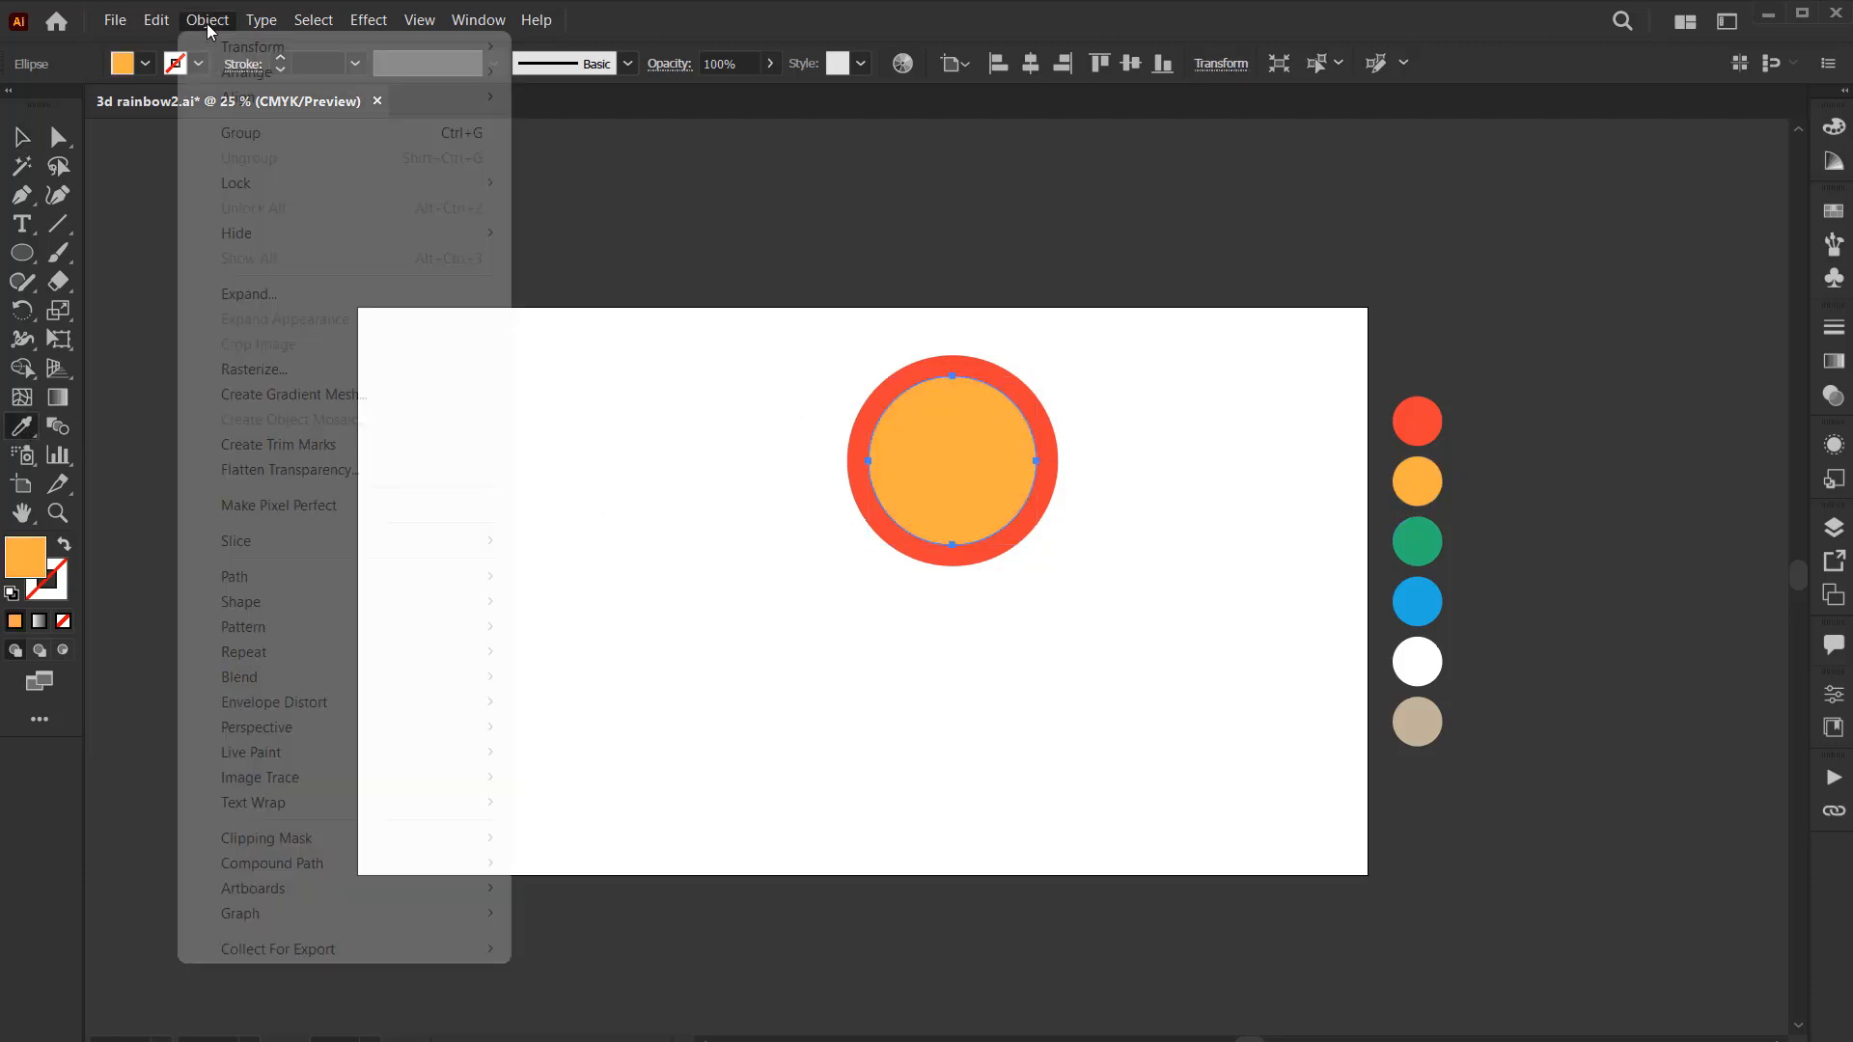
mouse_move(360, 577)
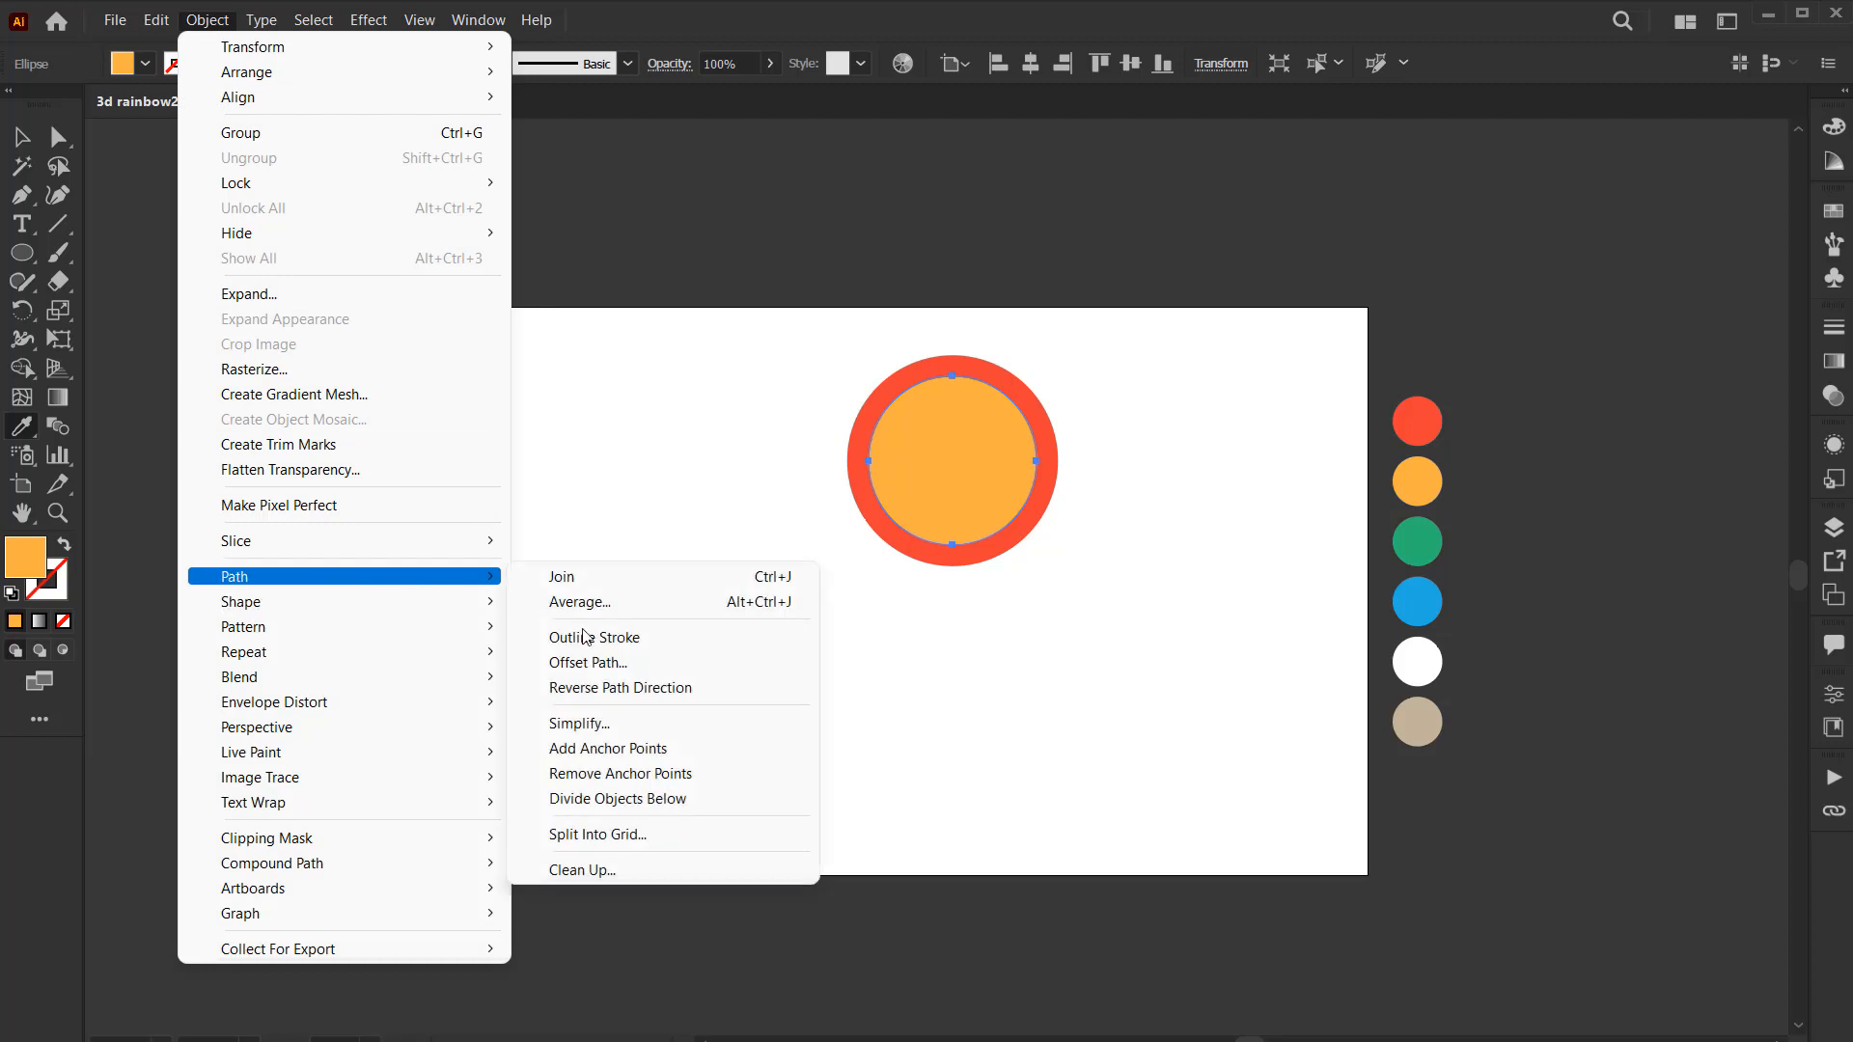
click(740, 662)
click(913, 561)
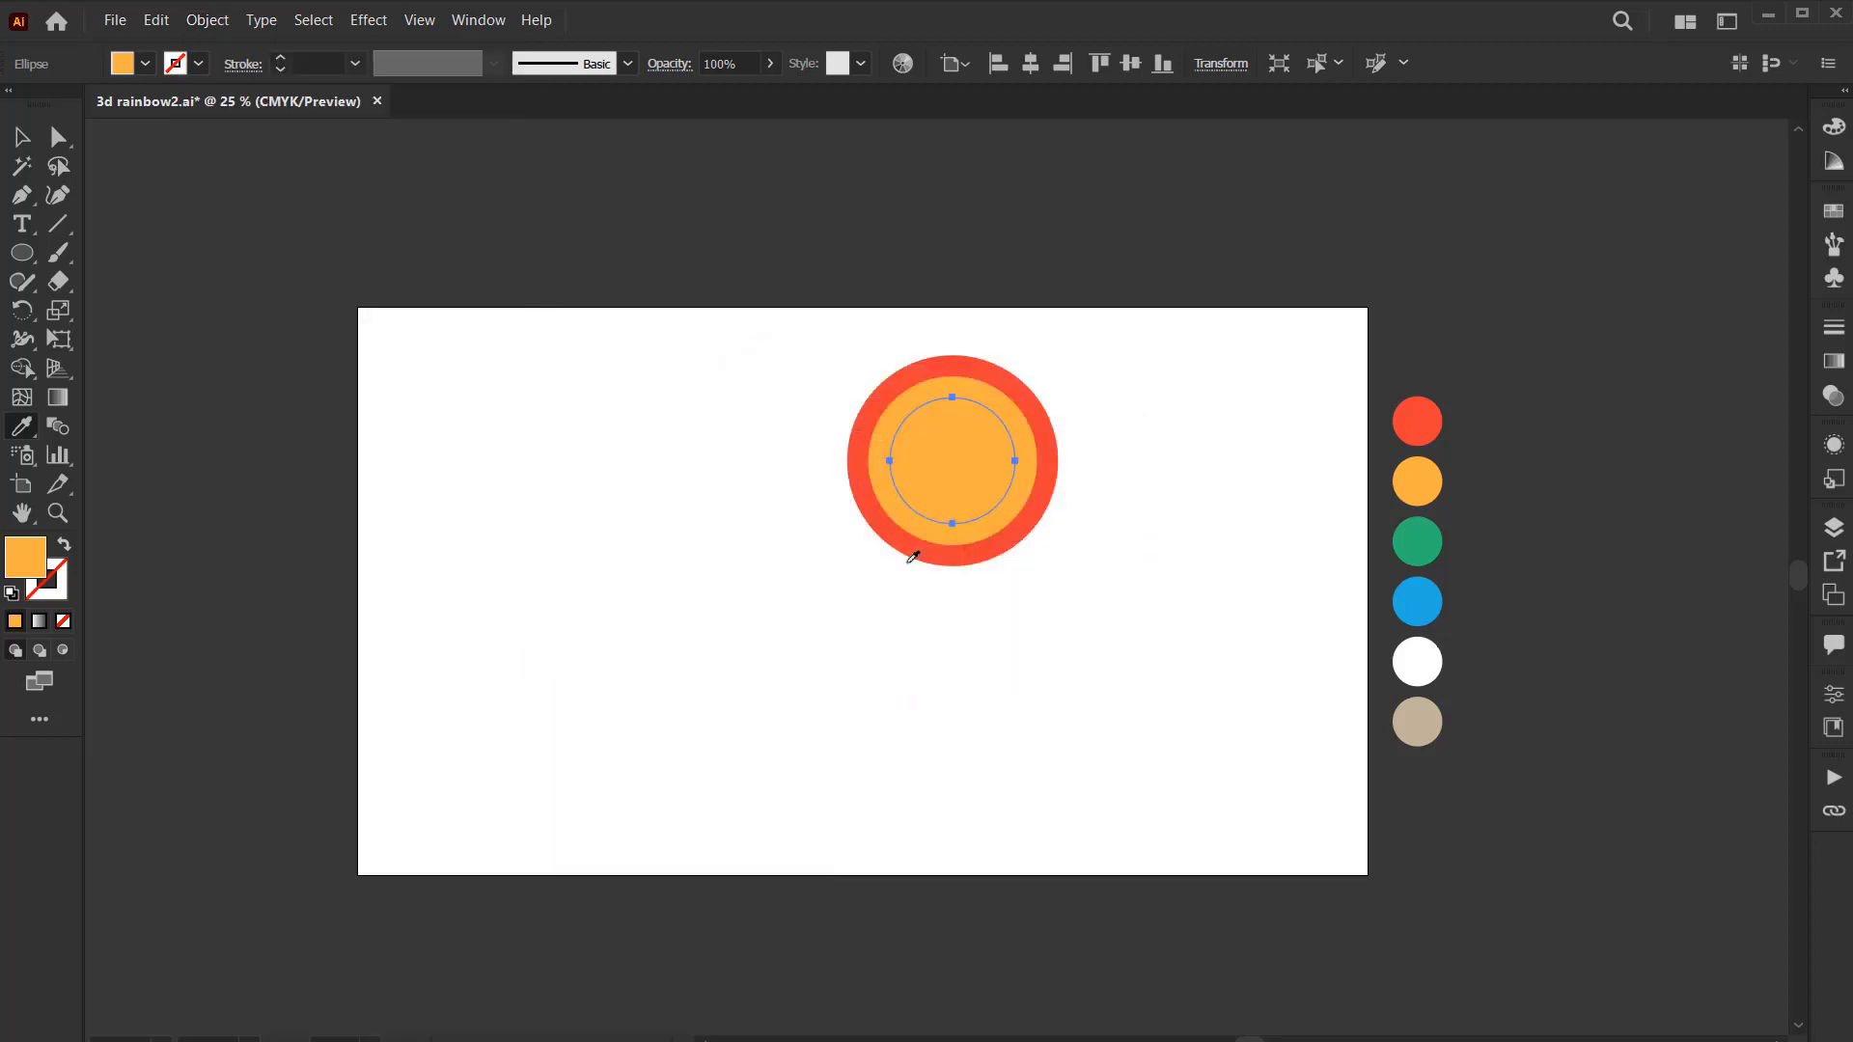
click(1426, 532)
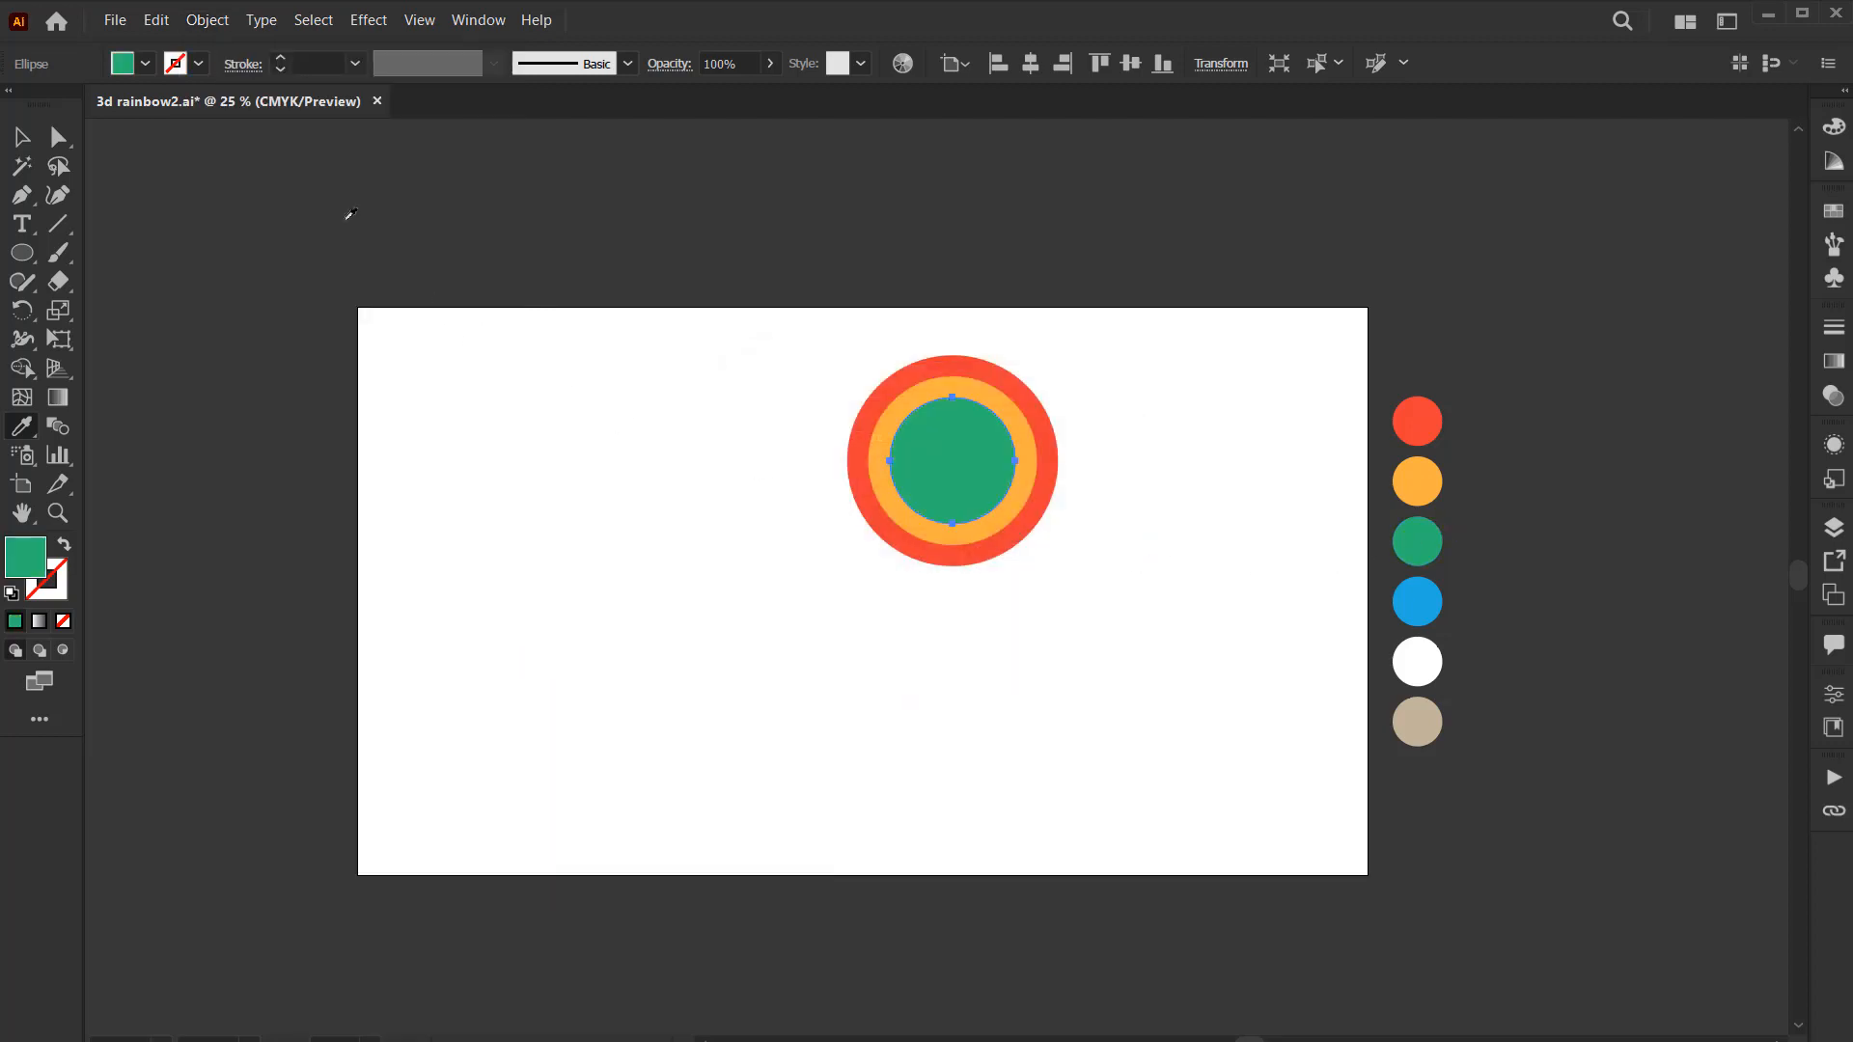
Offset the green circle's path by -40 px and fill the new inner circle with the blue sample colour
click(198, 17)
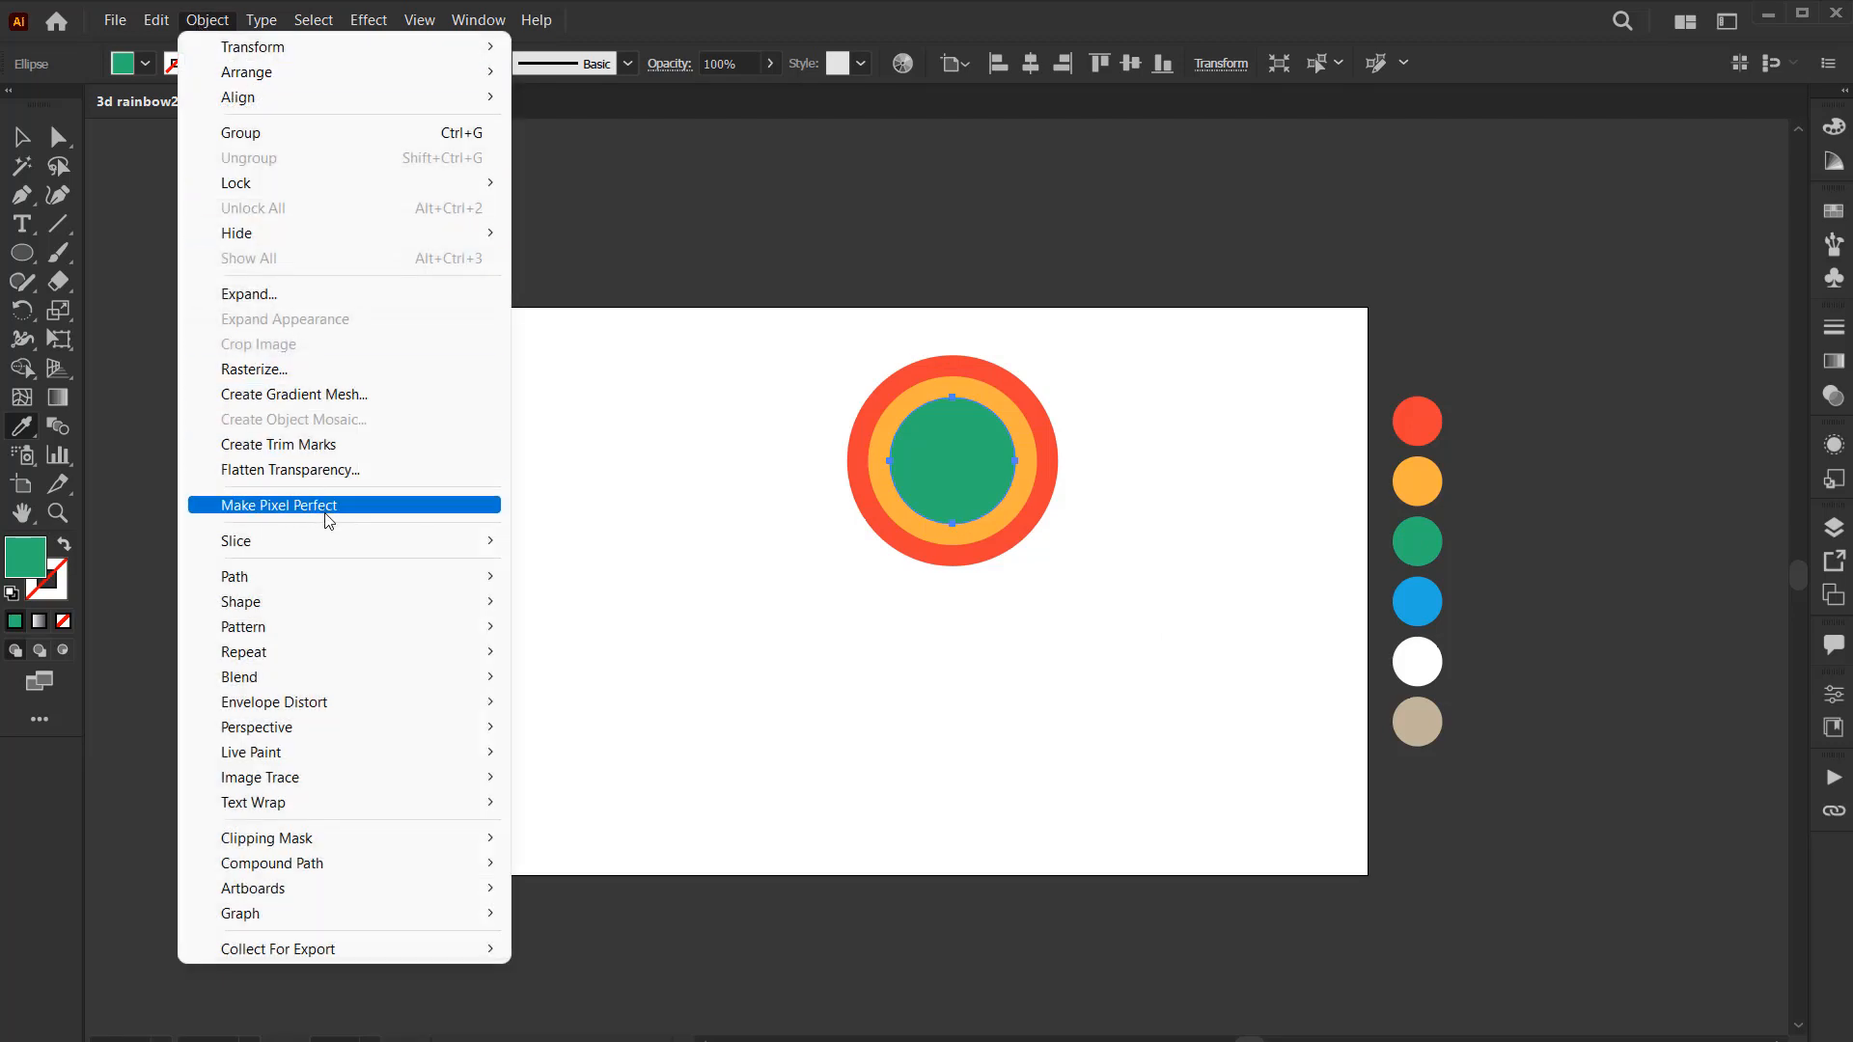
mouse_move(360, 583)
click(591, 660)
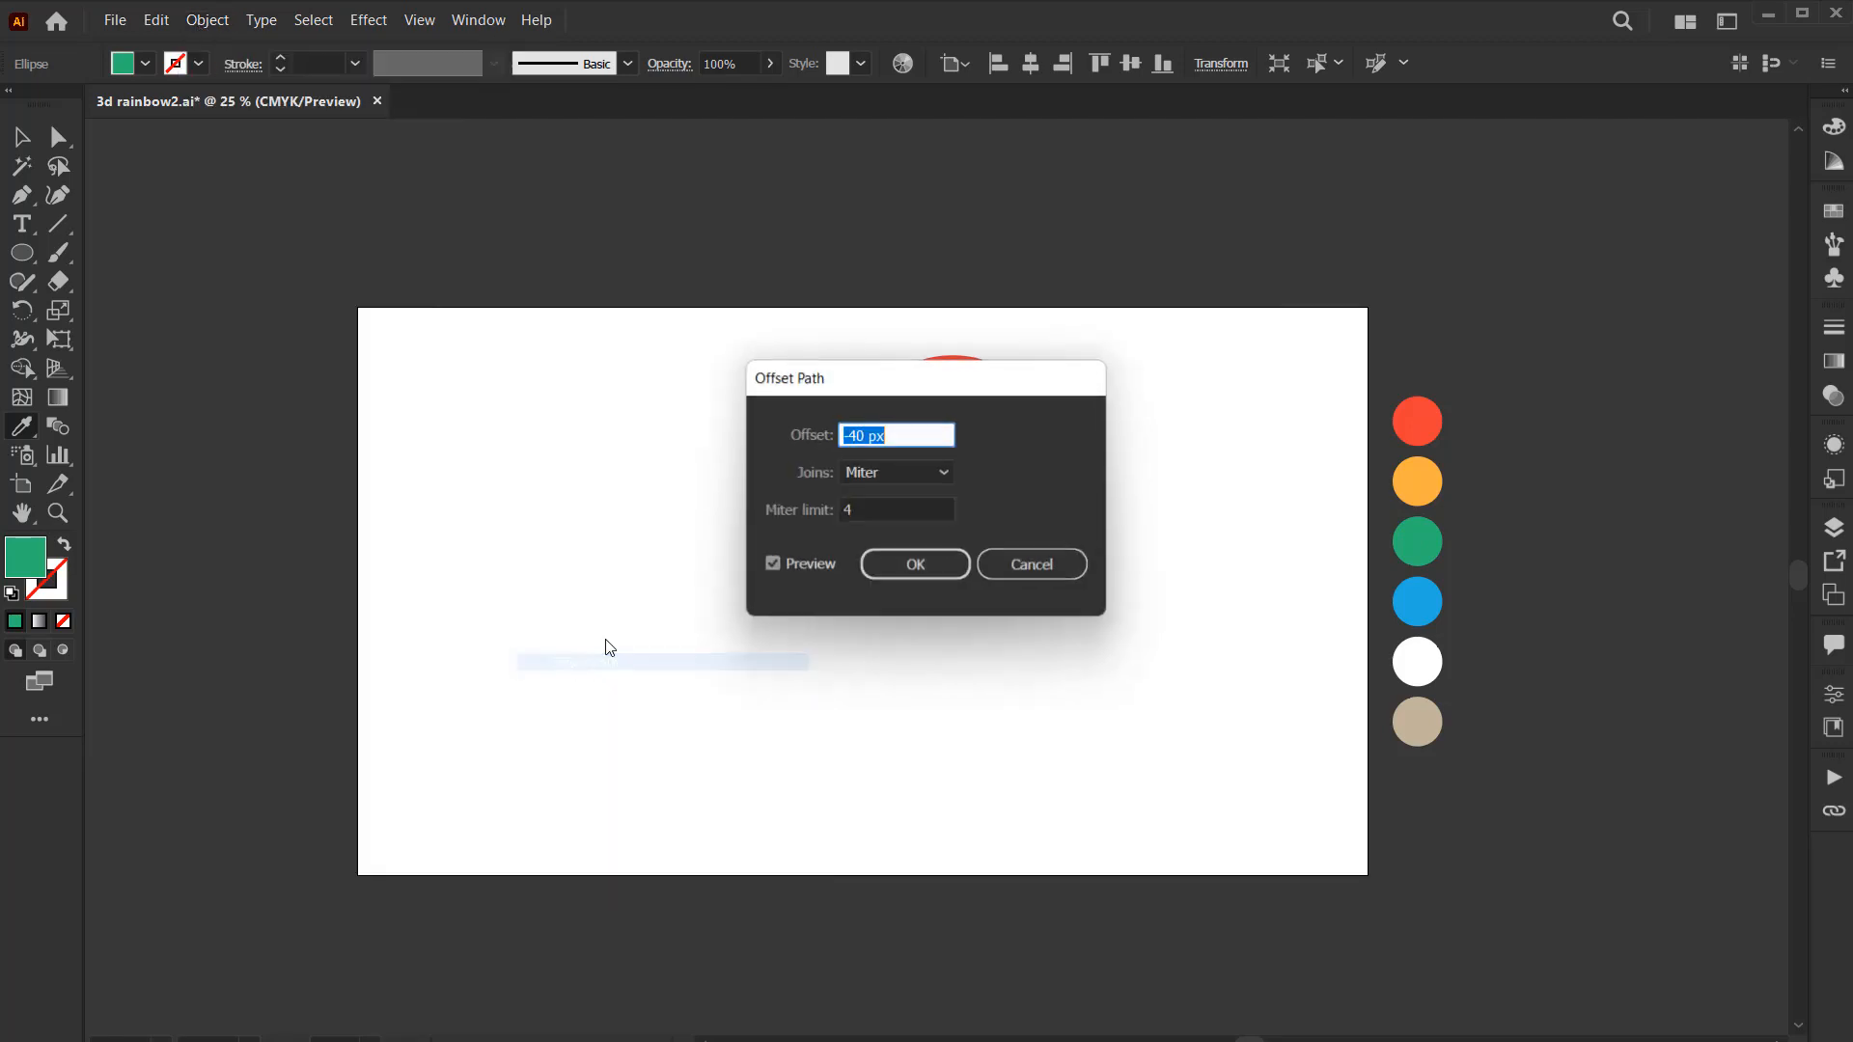
click(929, 570)
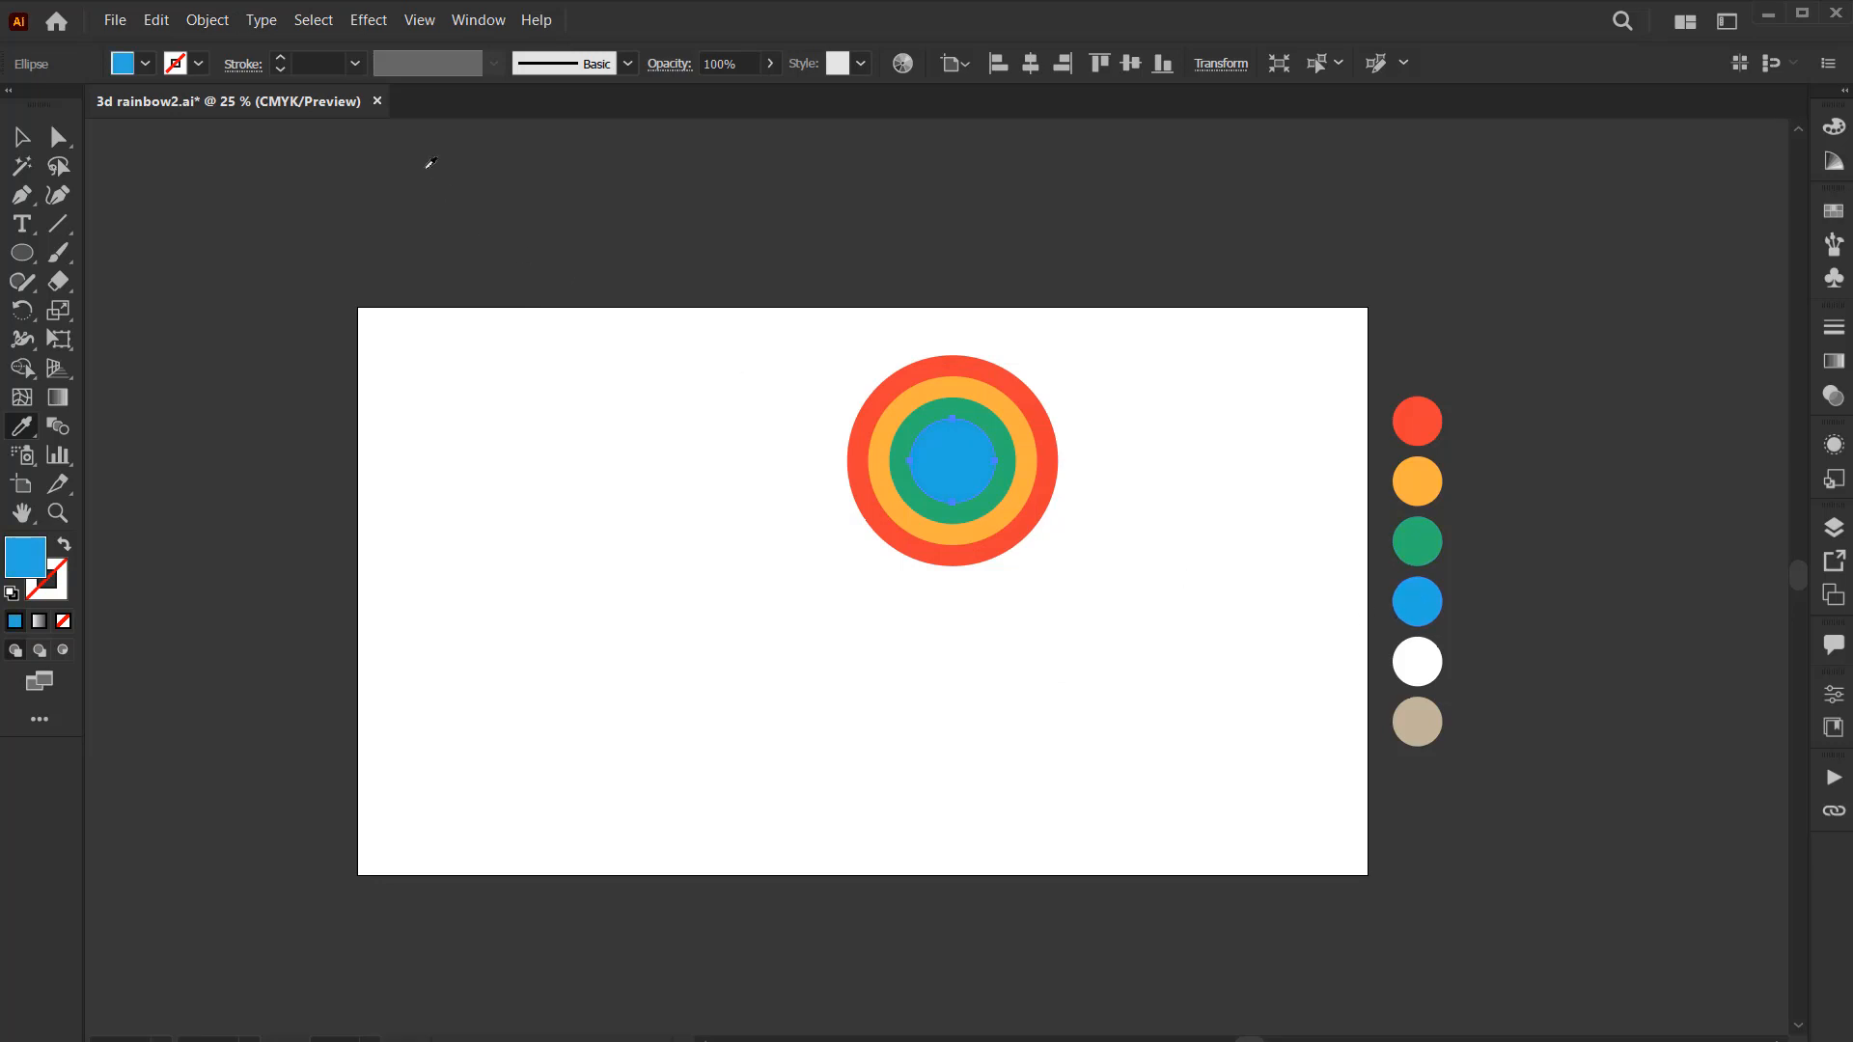
Offset the blue circle's path by -40 px, fill the new innermost circle with the white sample colour, and deselect it
click(207, 21)
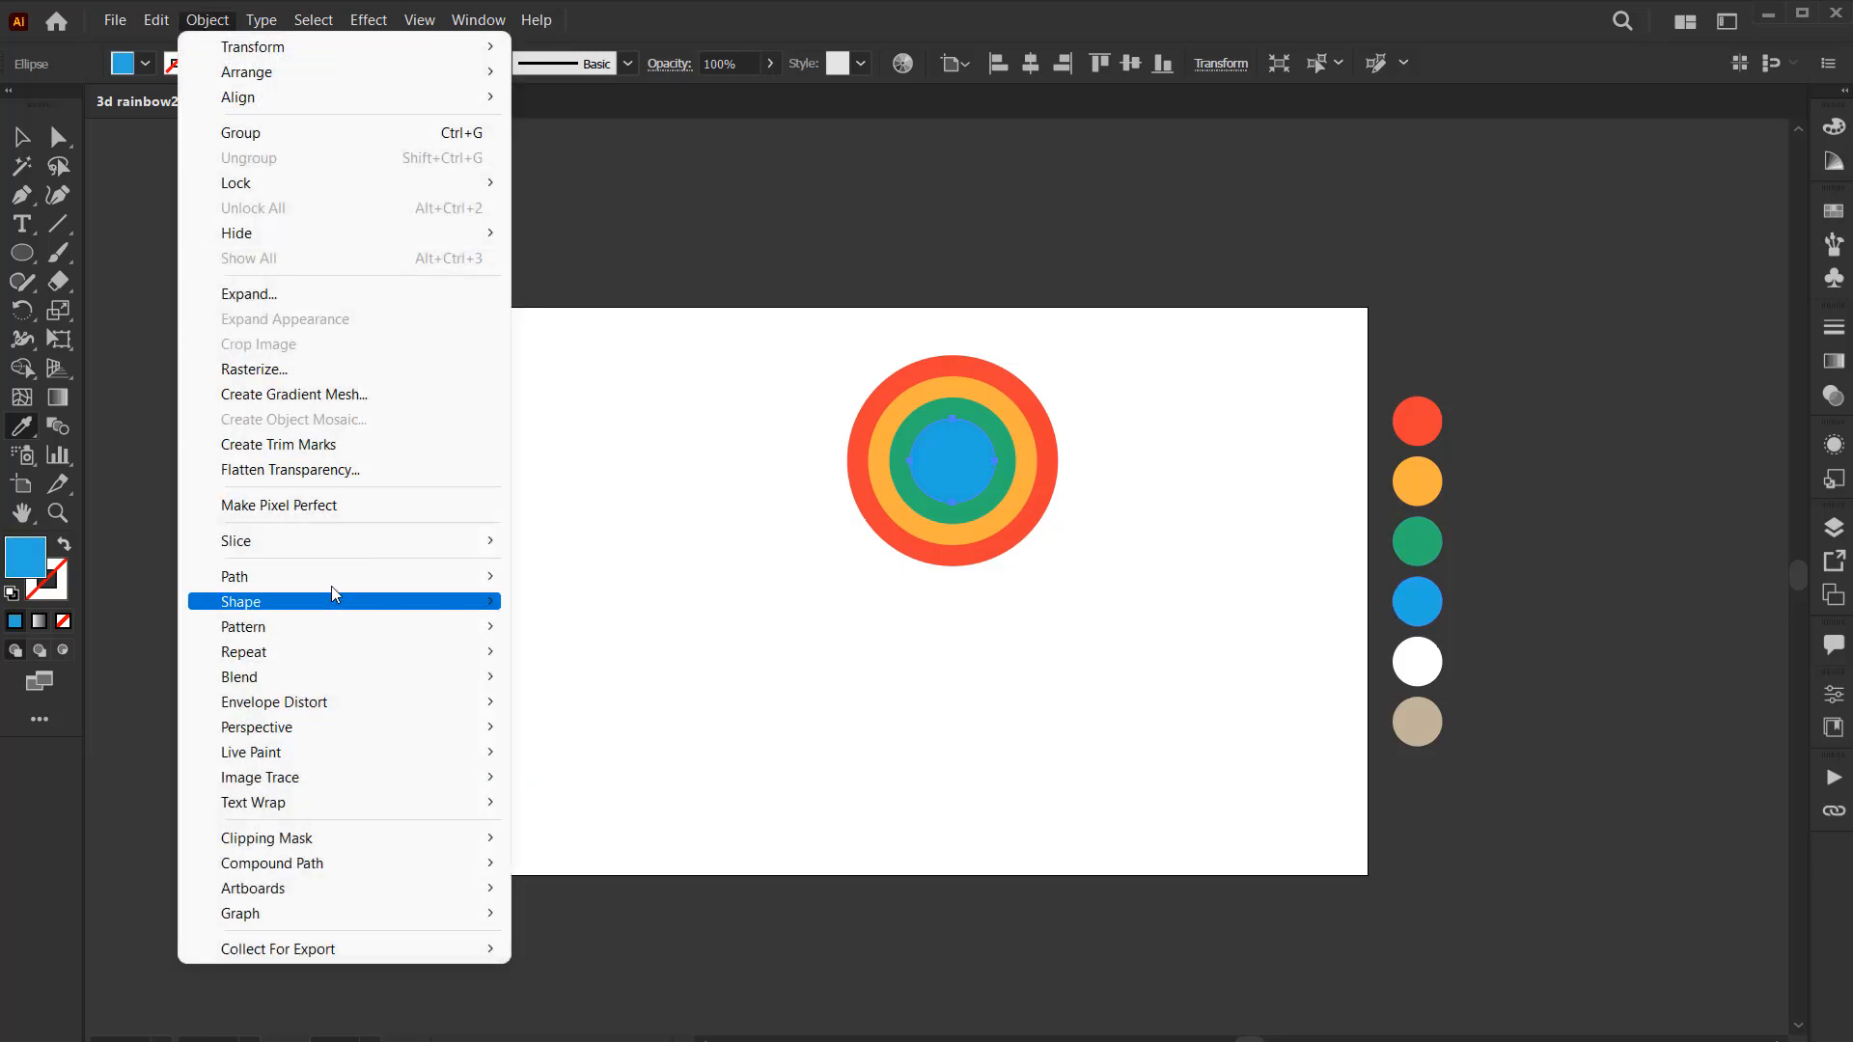
mouse_move(483, 579)
click(610, 662)
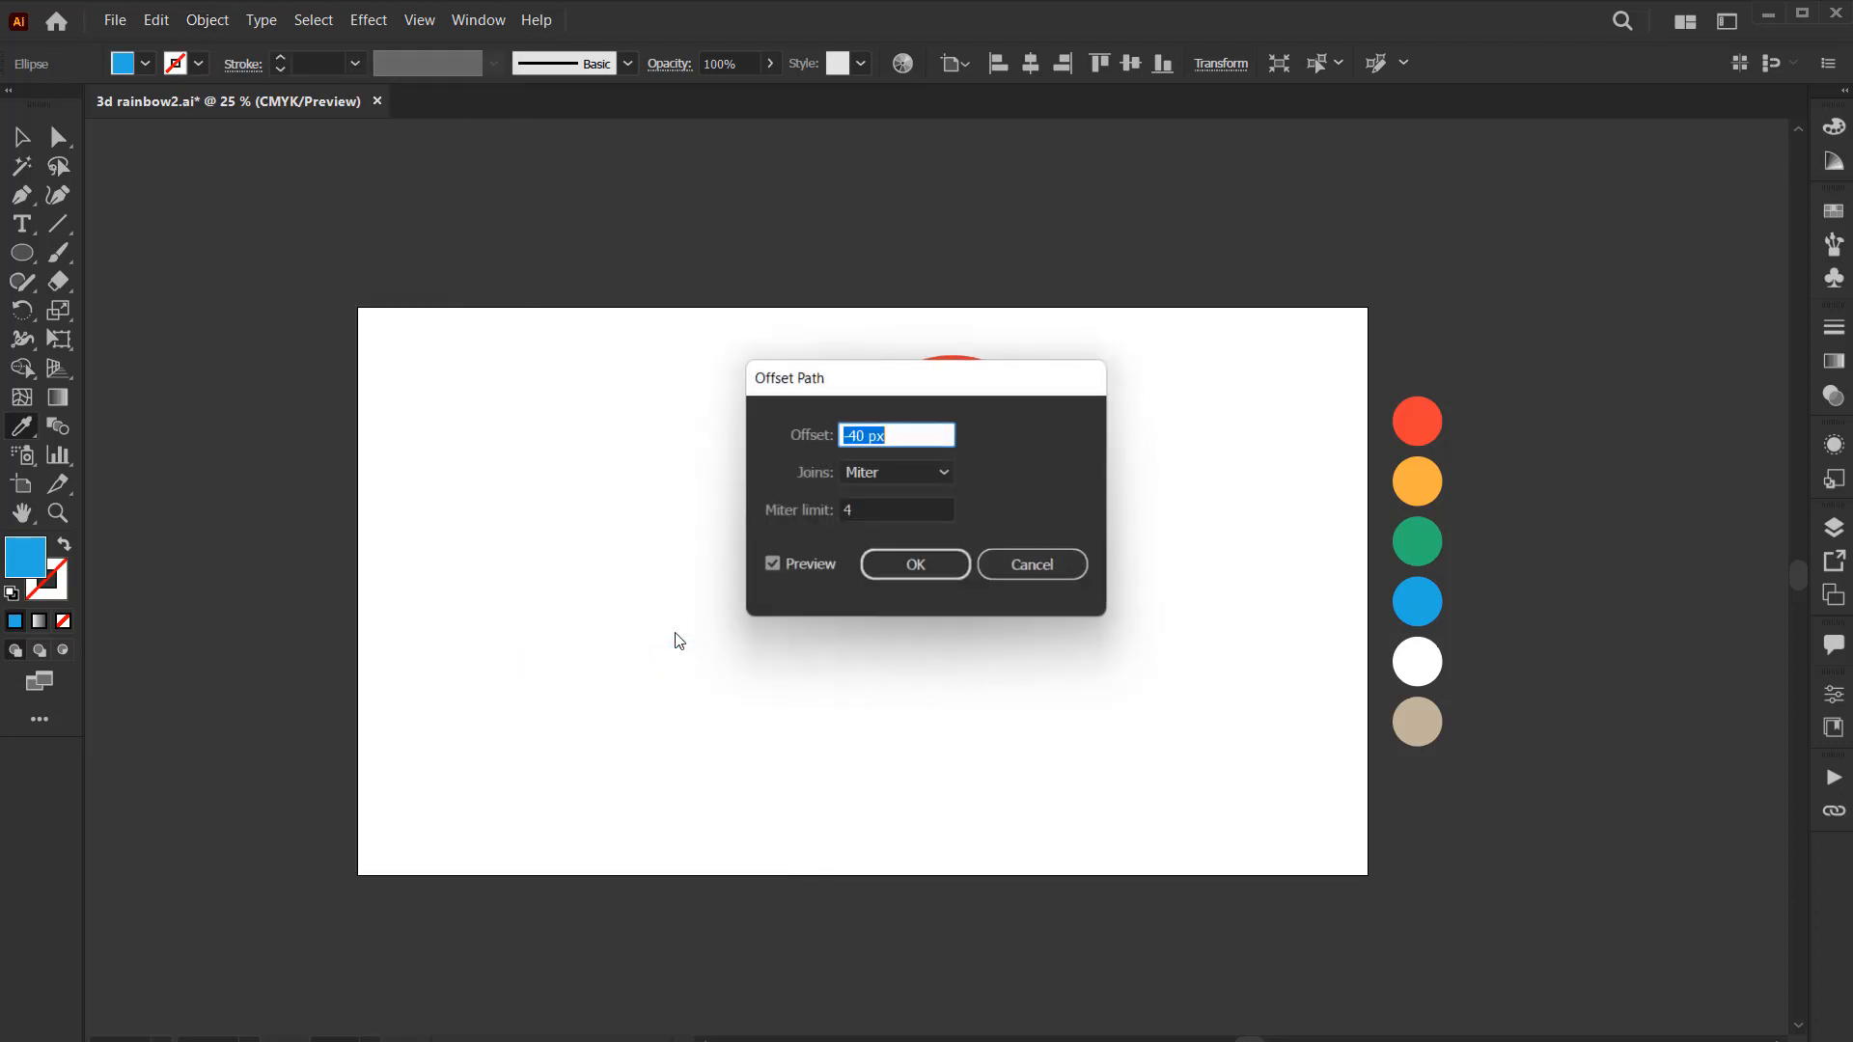
click(906, 560)
click(1426, 669)
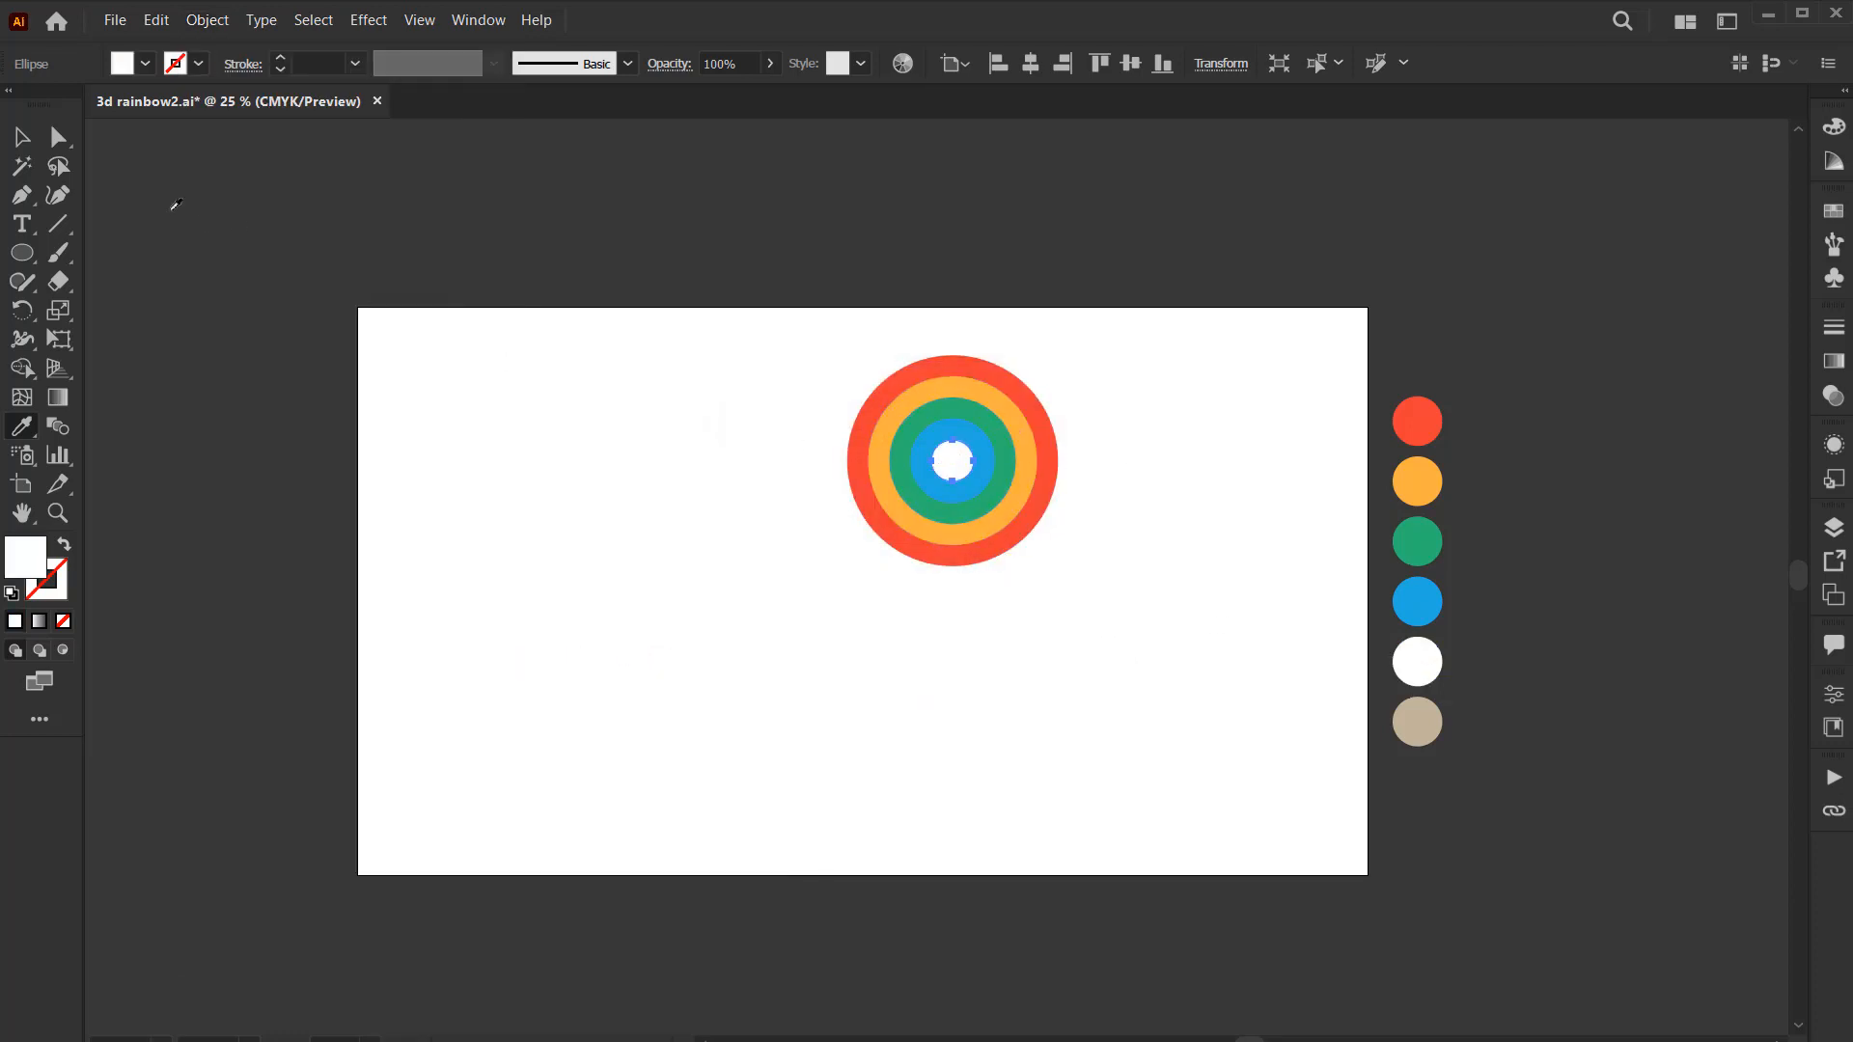
click(21, 137)
click(1000, 639)
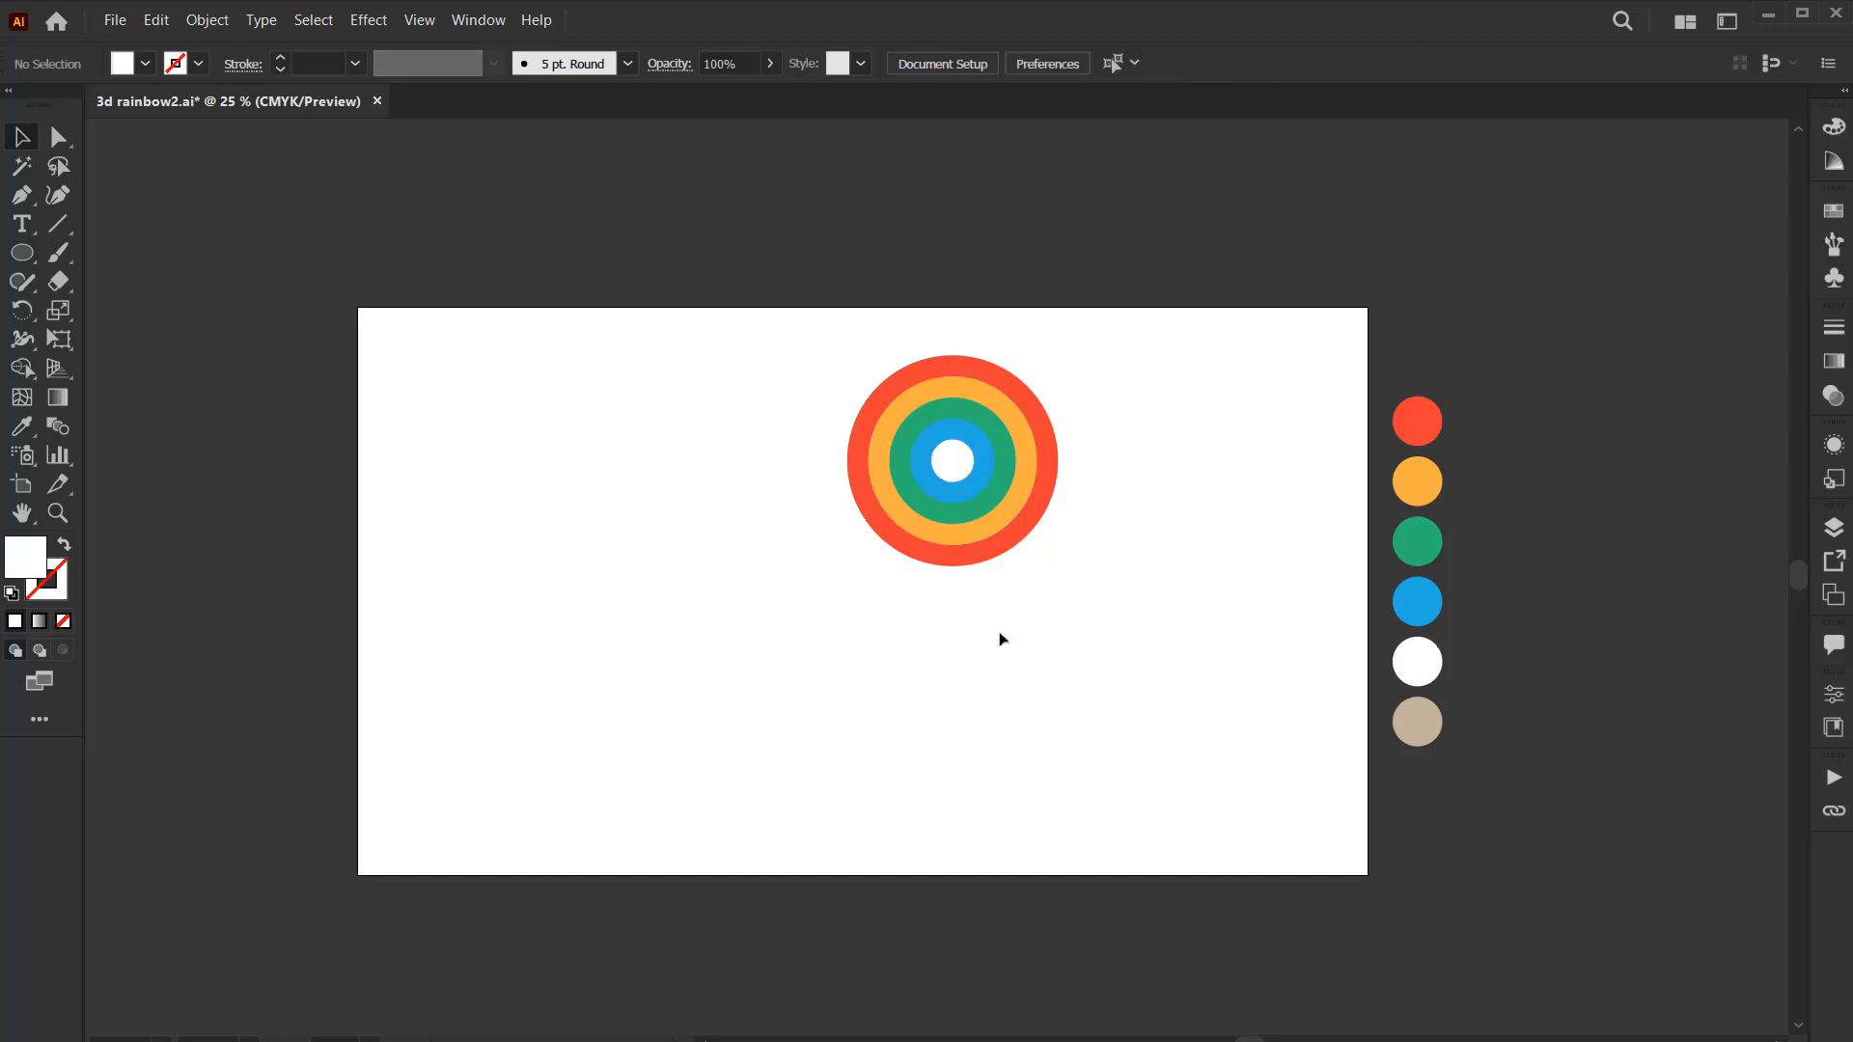
In outline view, delete the bottom anchor points of all five concentric circles to leave half circles, and return to the colour preview
key(ctrl+y)
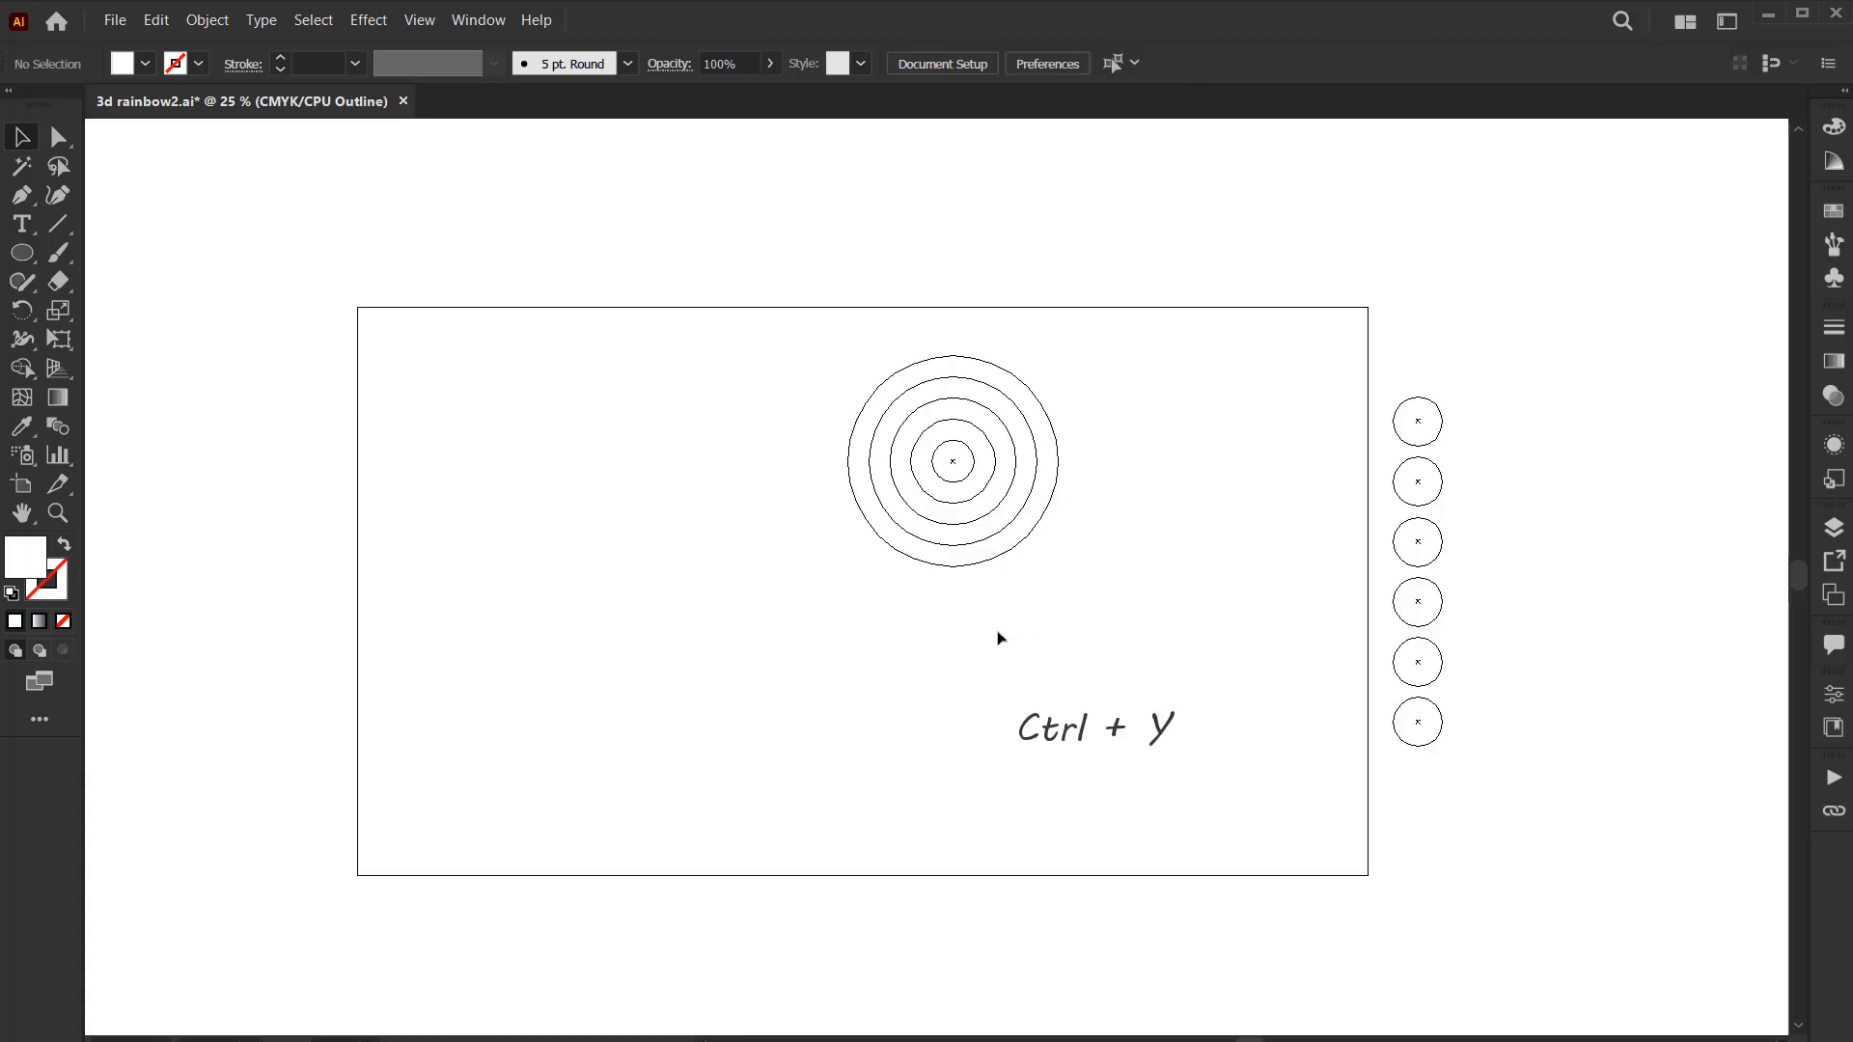
click(61, 141)
drag(858, 606, 1088, 482)
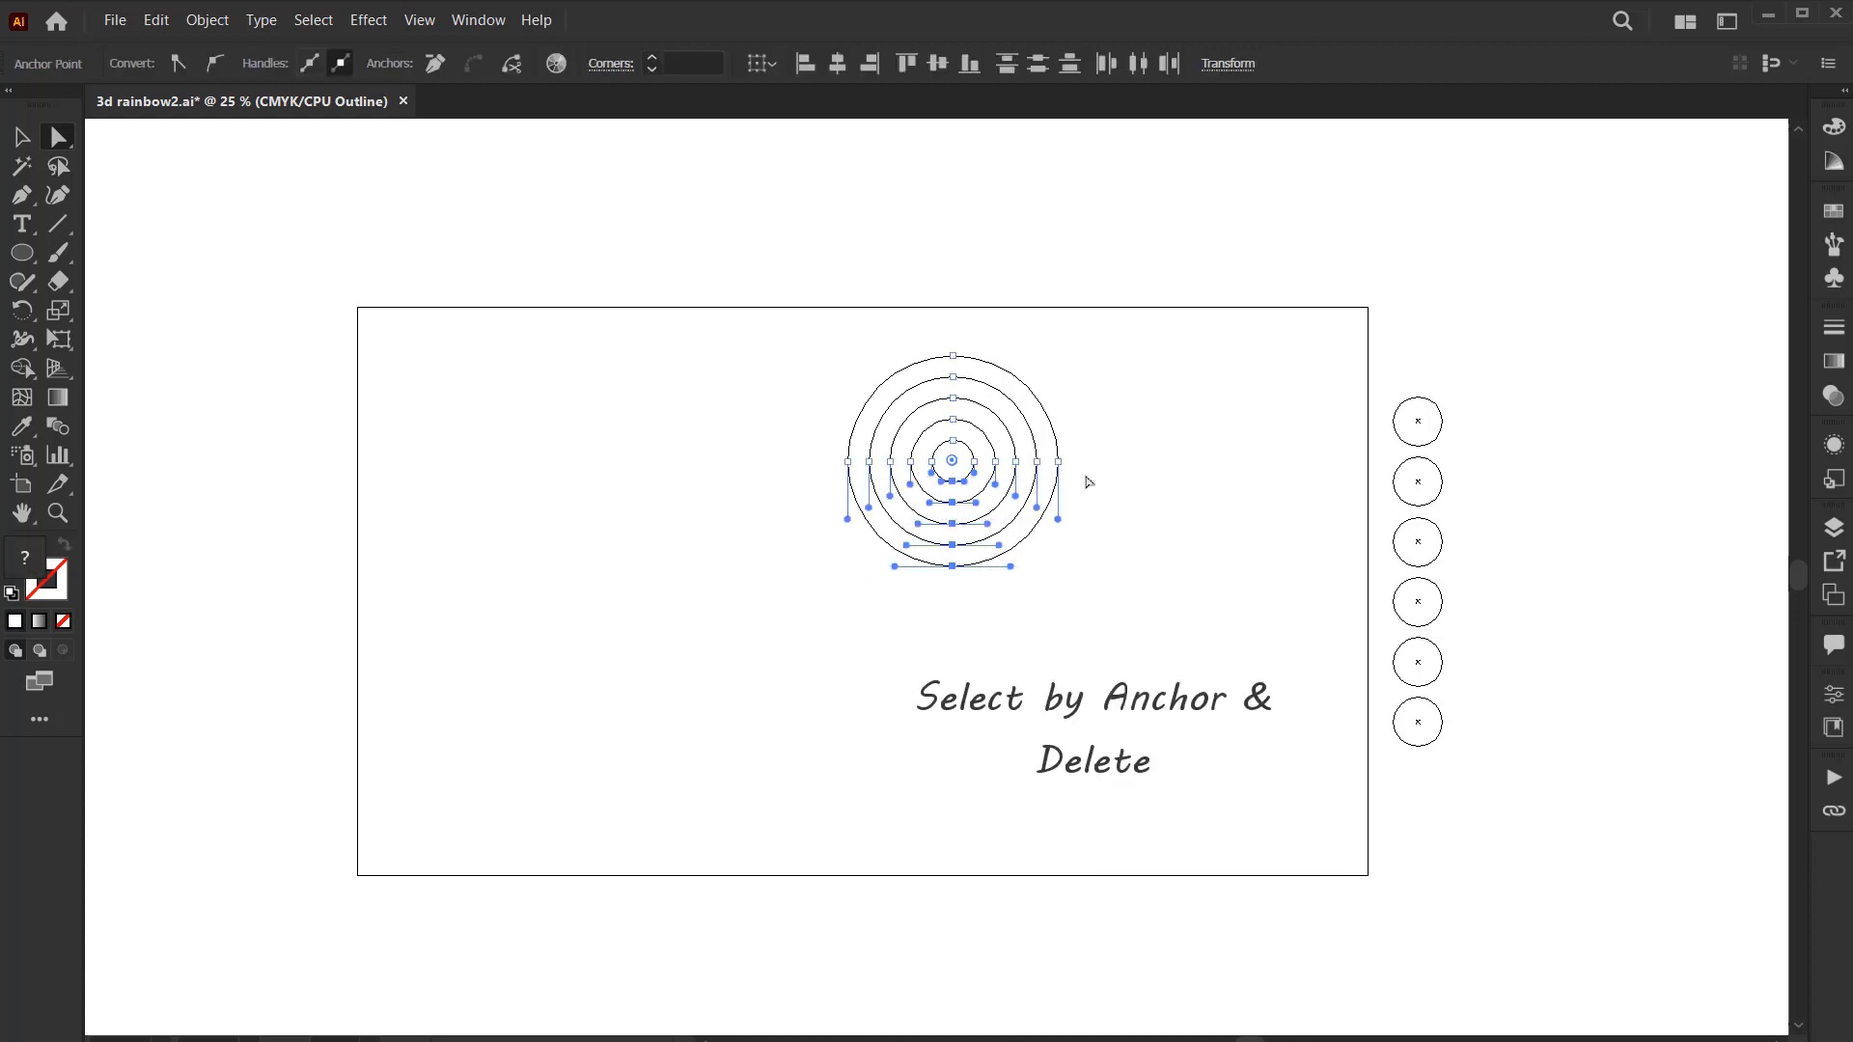
key(Delete)
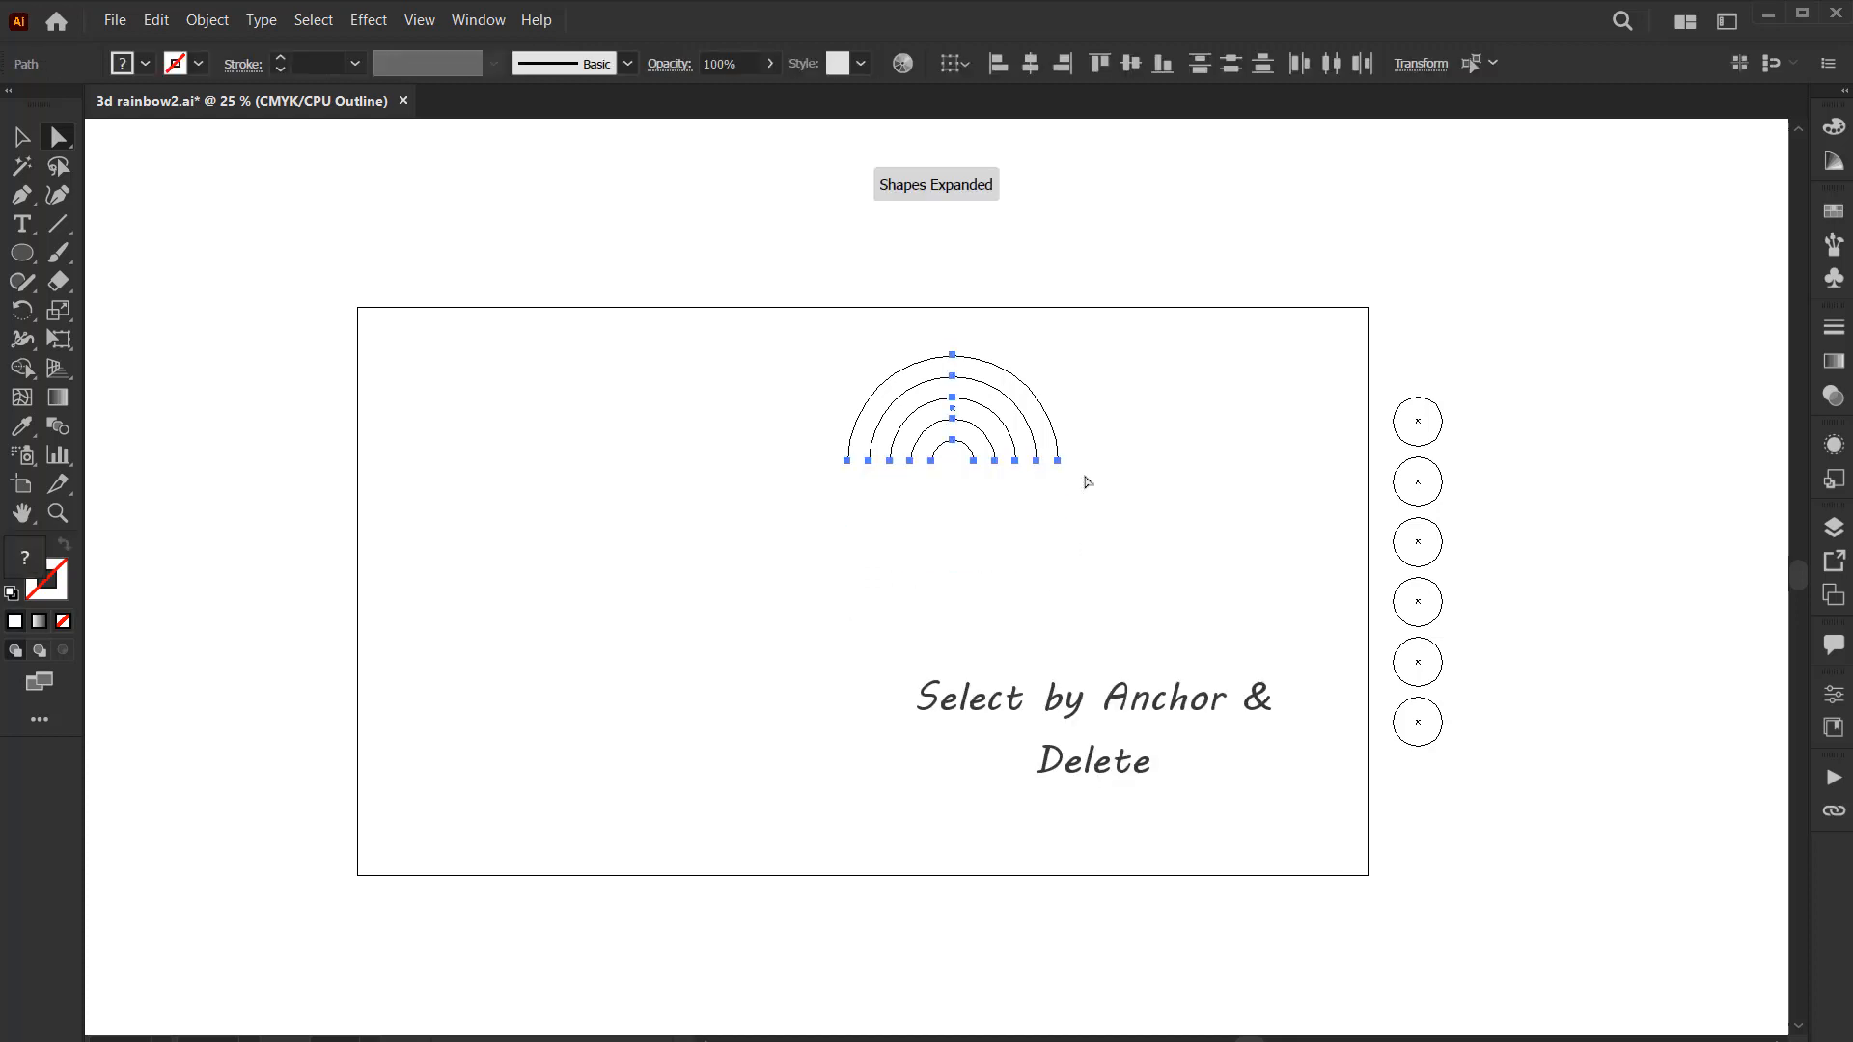
click(978, 561)
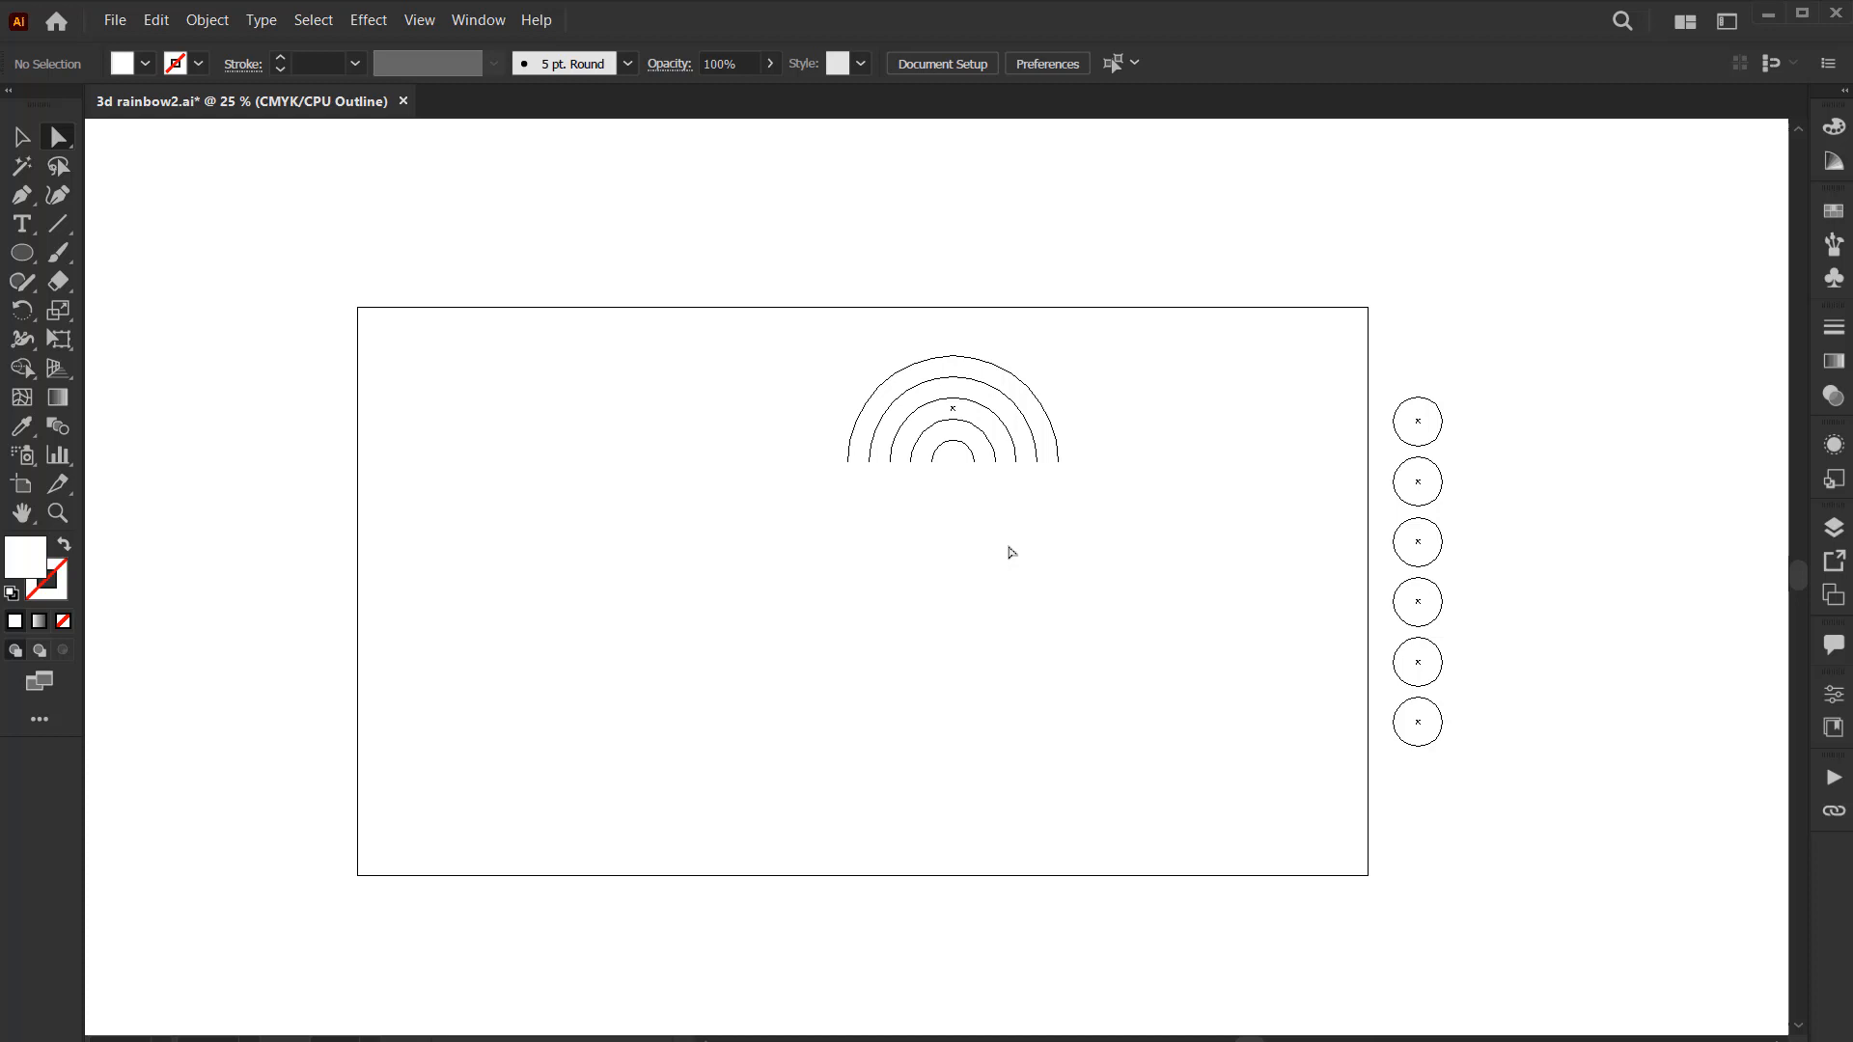
key(ctrl+y)
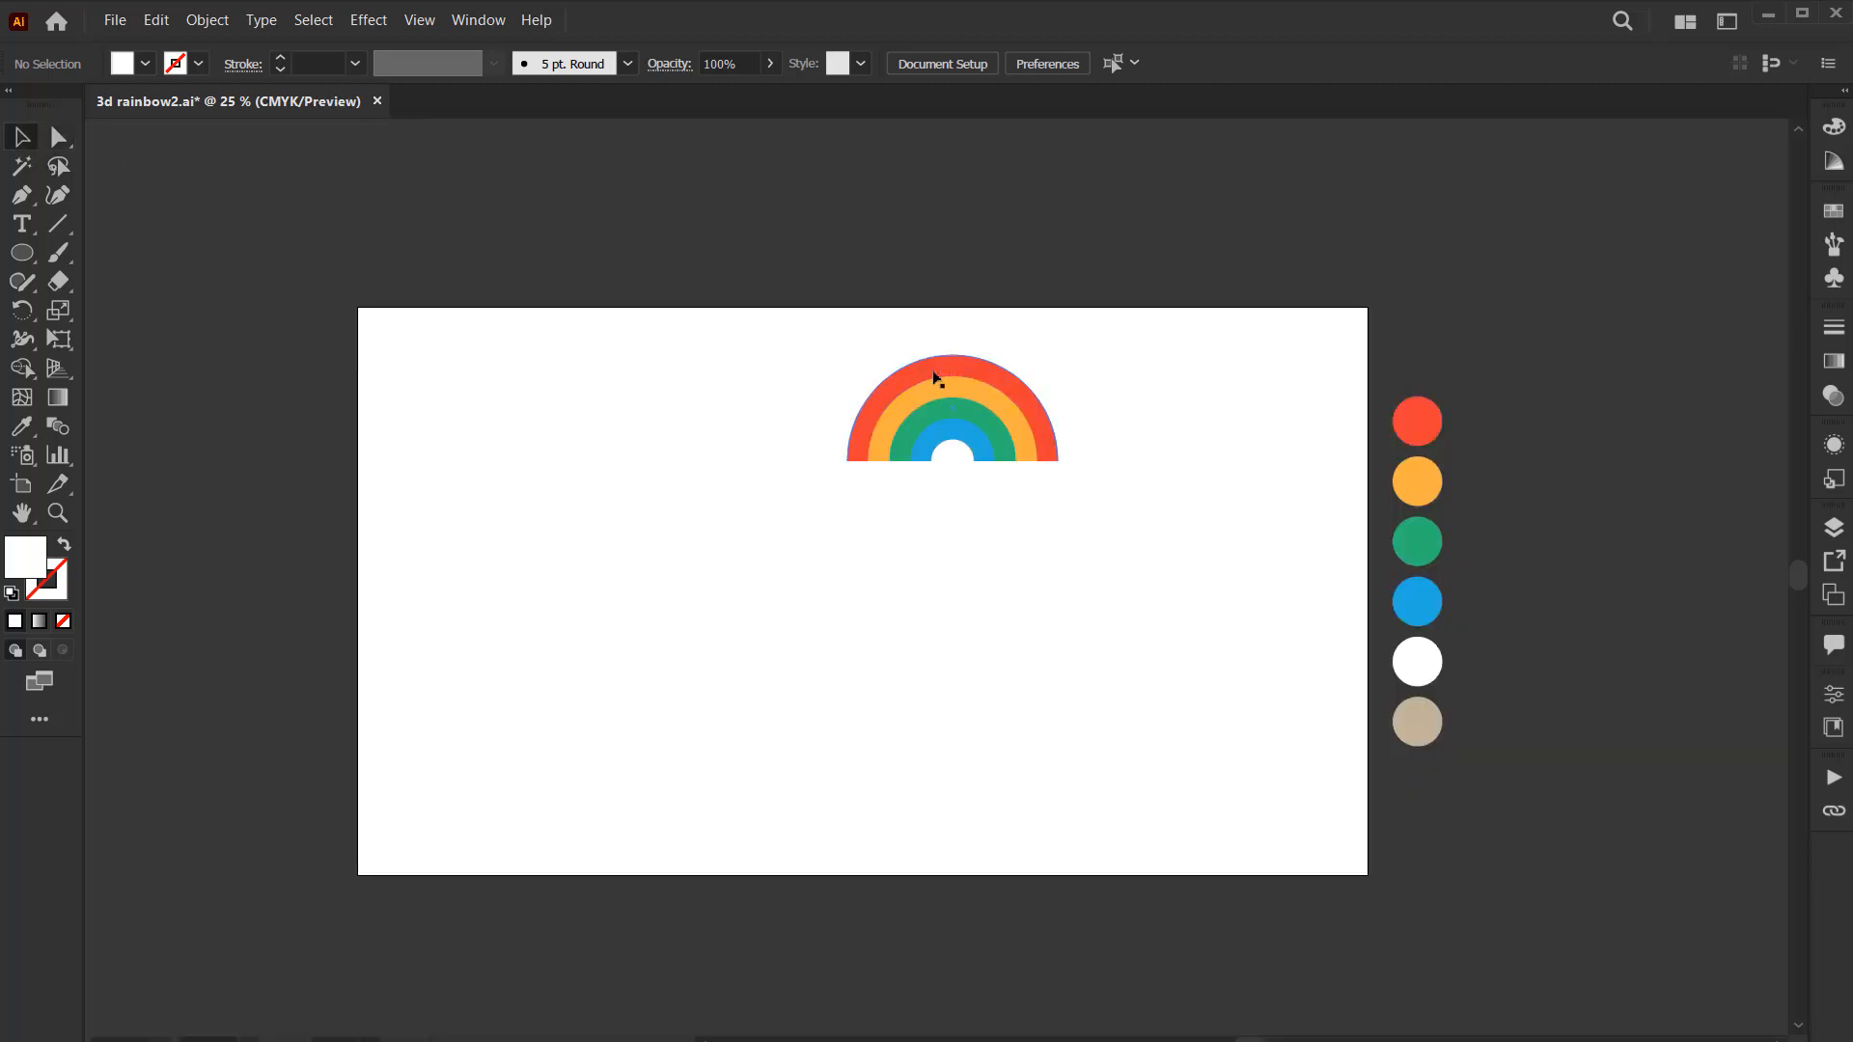
drag(927, 363, 871, 291)
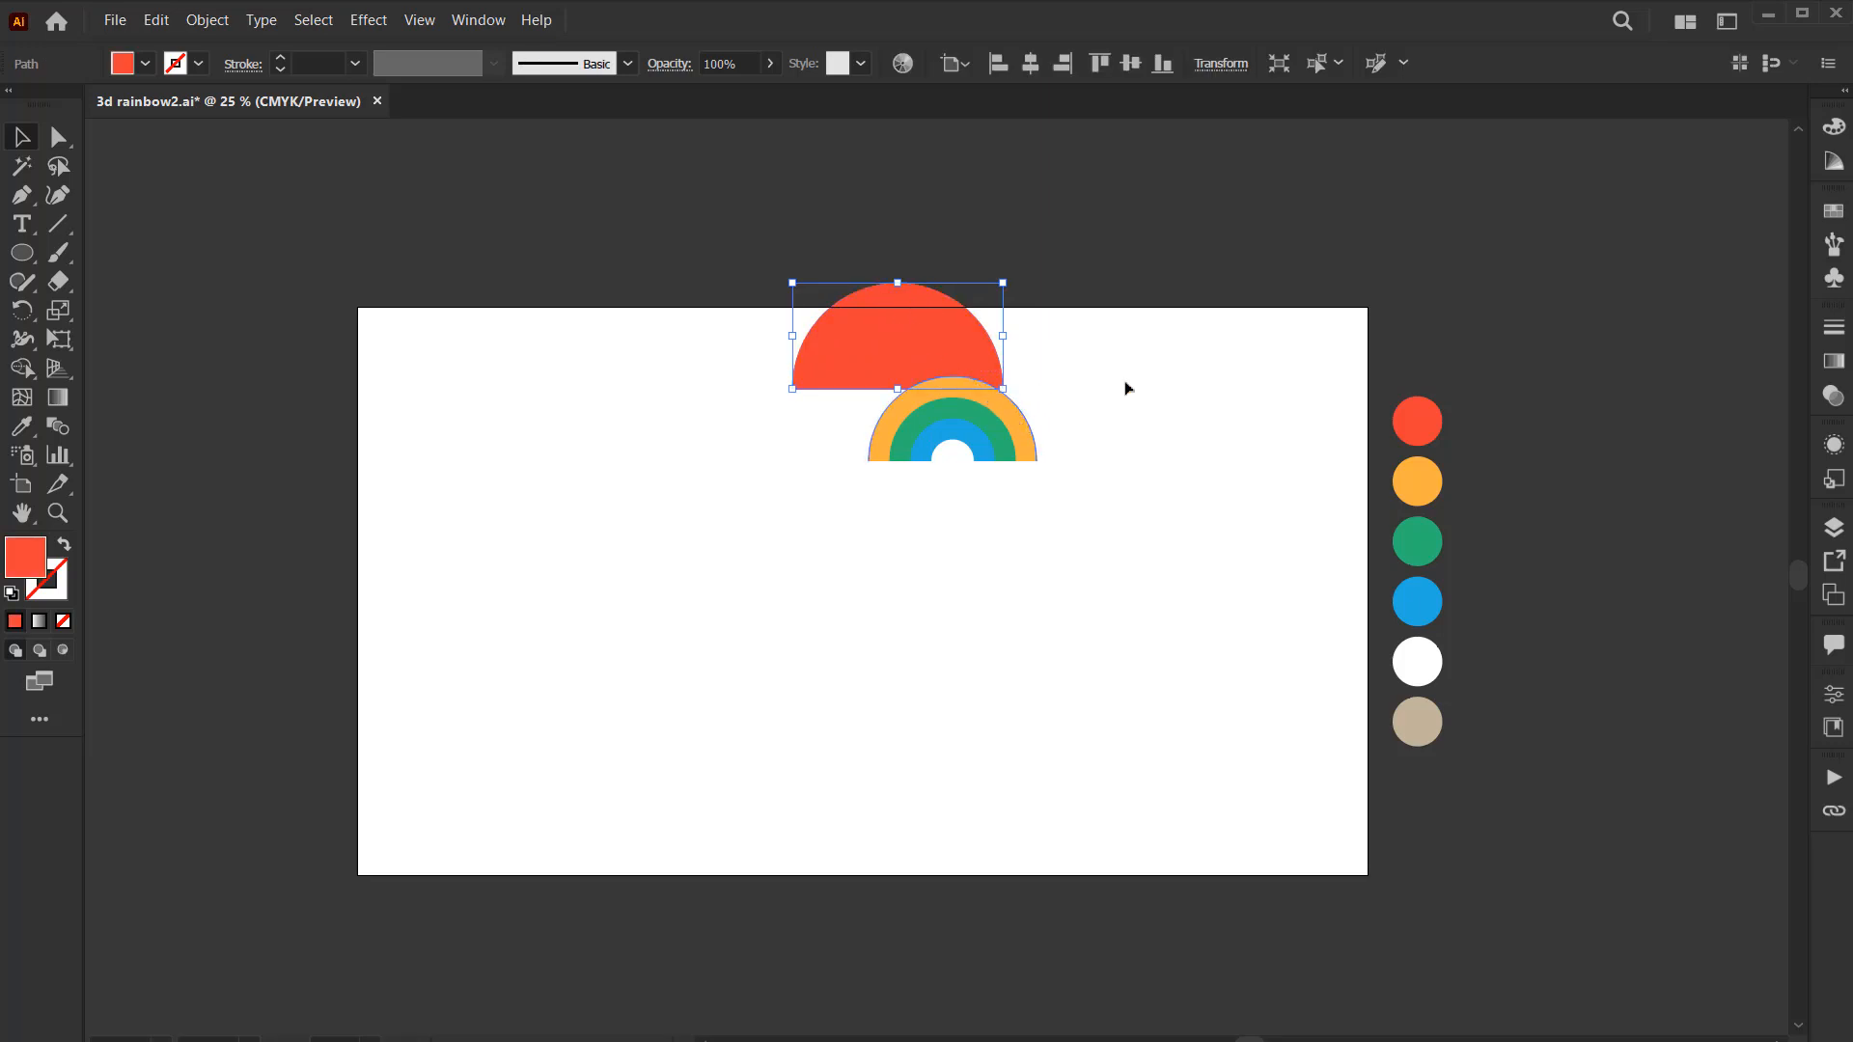
drag(1015, 426, 1174, 367)
key(ctrl+z)
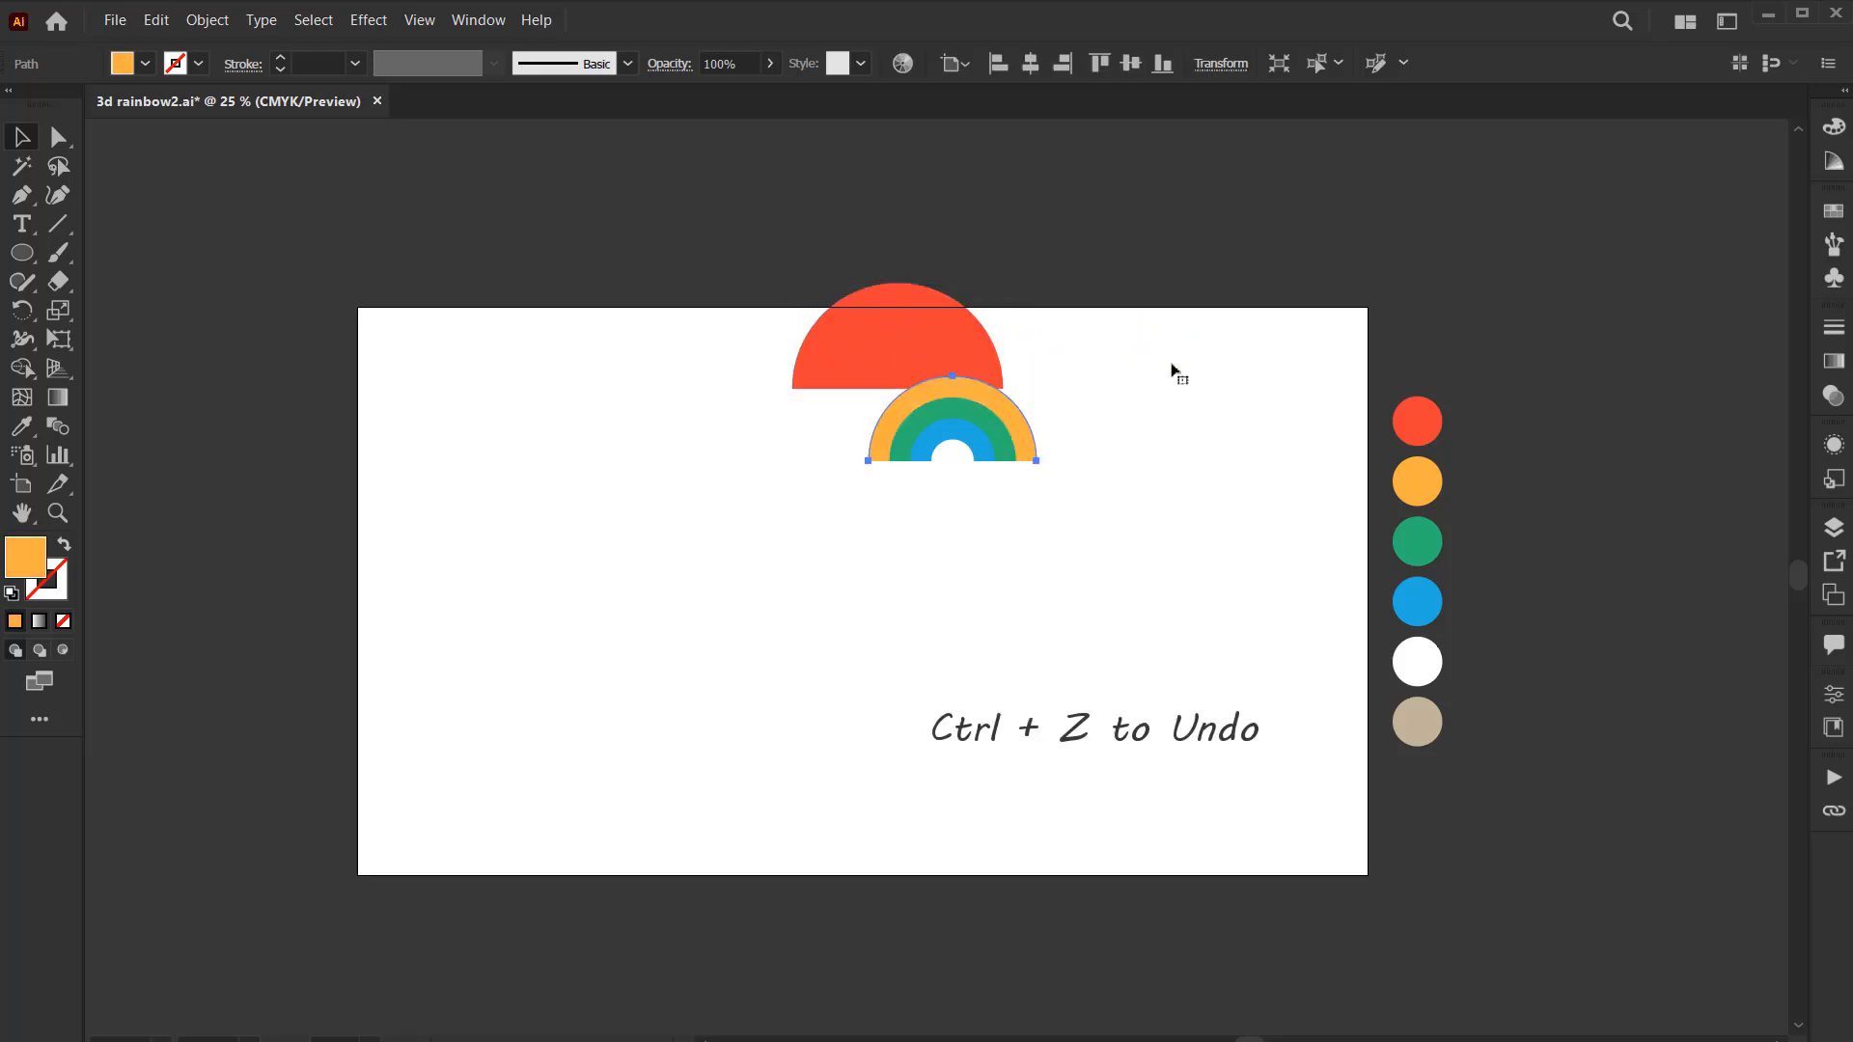
key(ctrl+z)
Select all five half circles, split them into separate regions with the Shape Builder tool, and deselect them
drag(1126, 362, 857, 510)
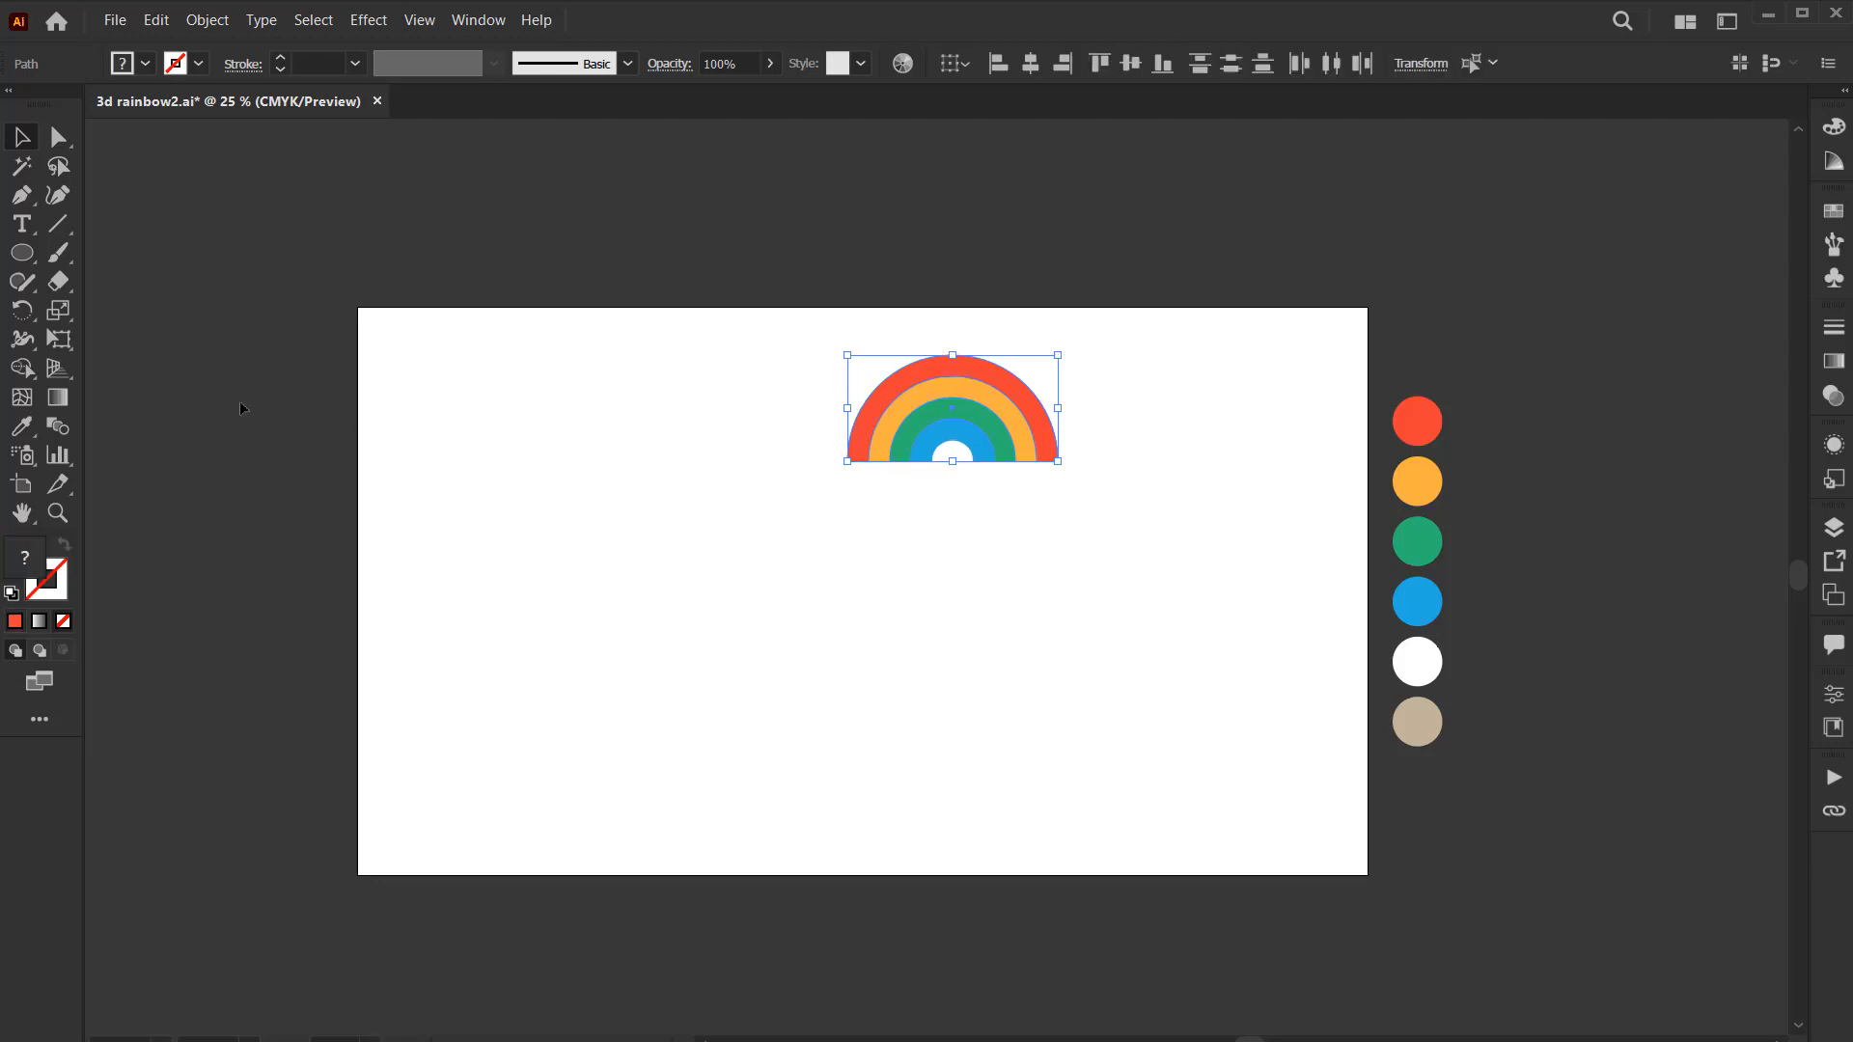
click(24, 371)
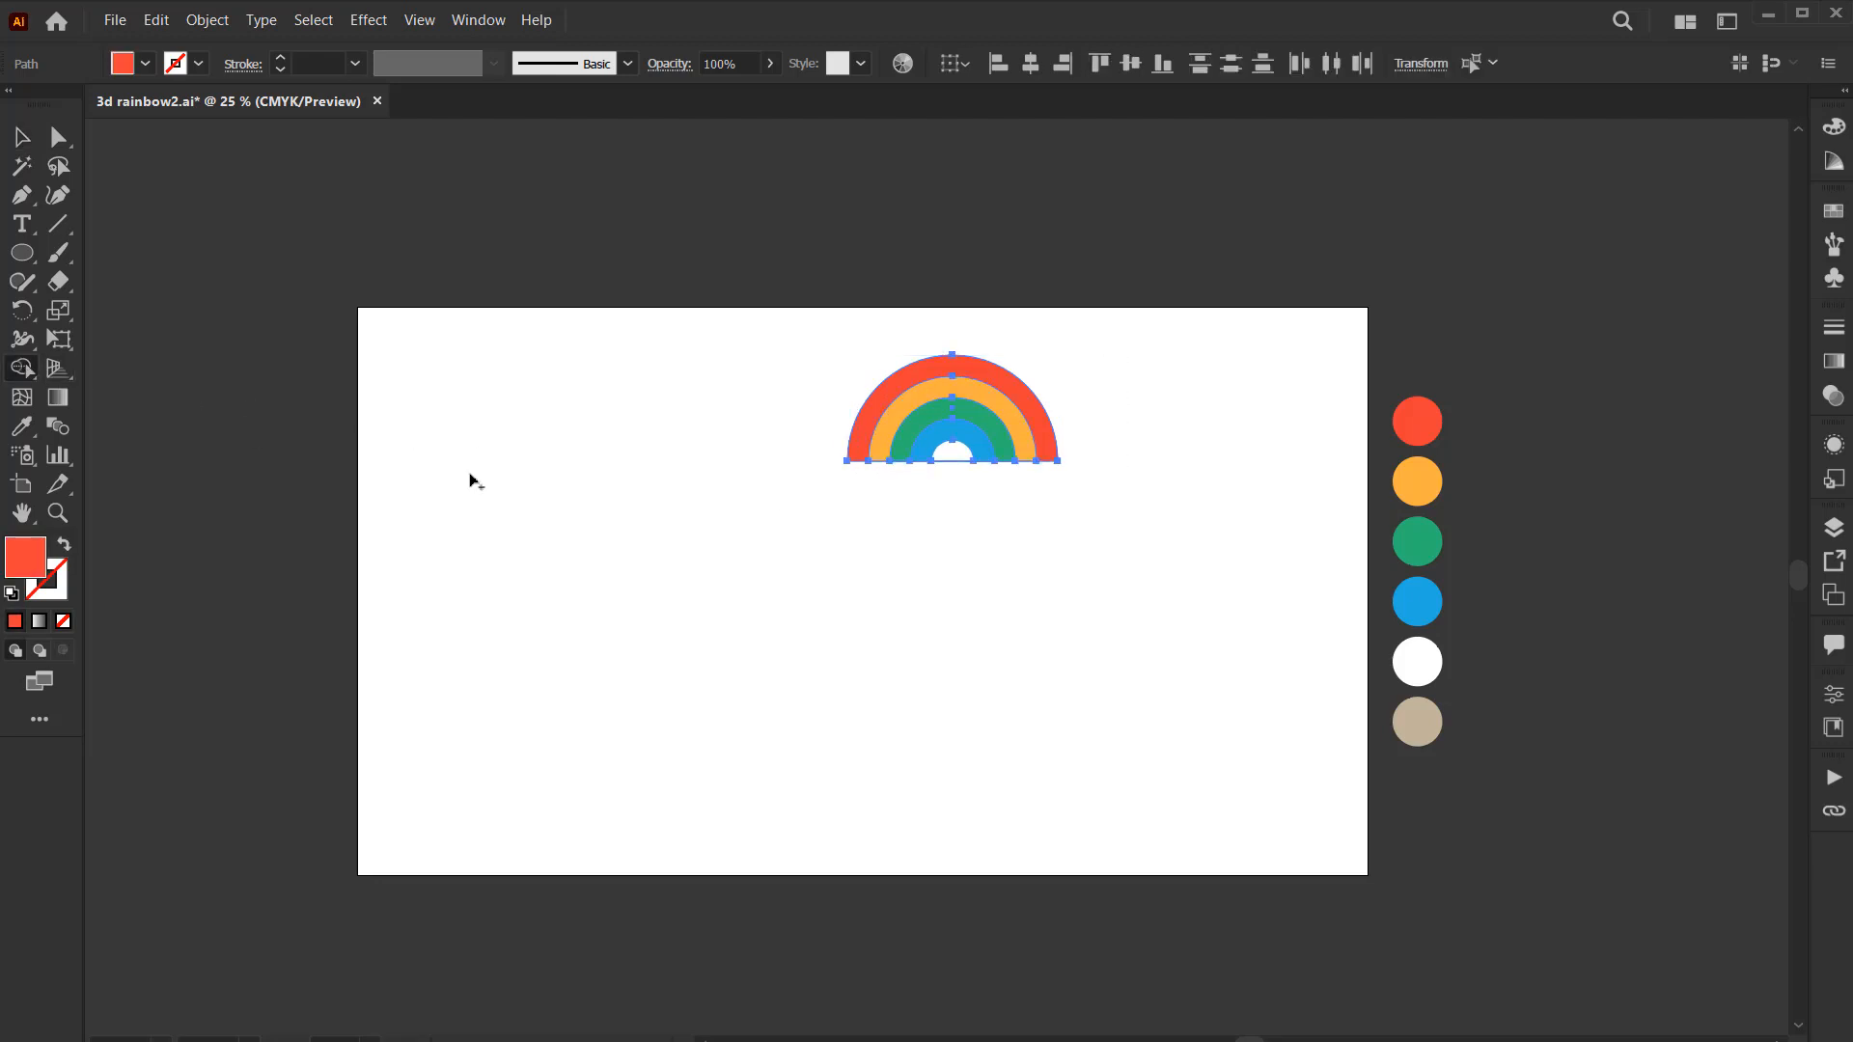
click(901, 397)
click(909, 406)
click(927, 426)
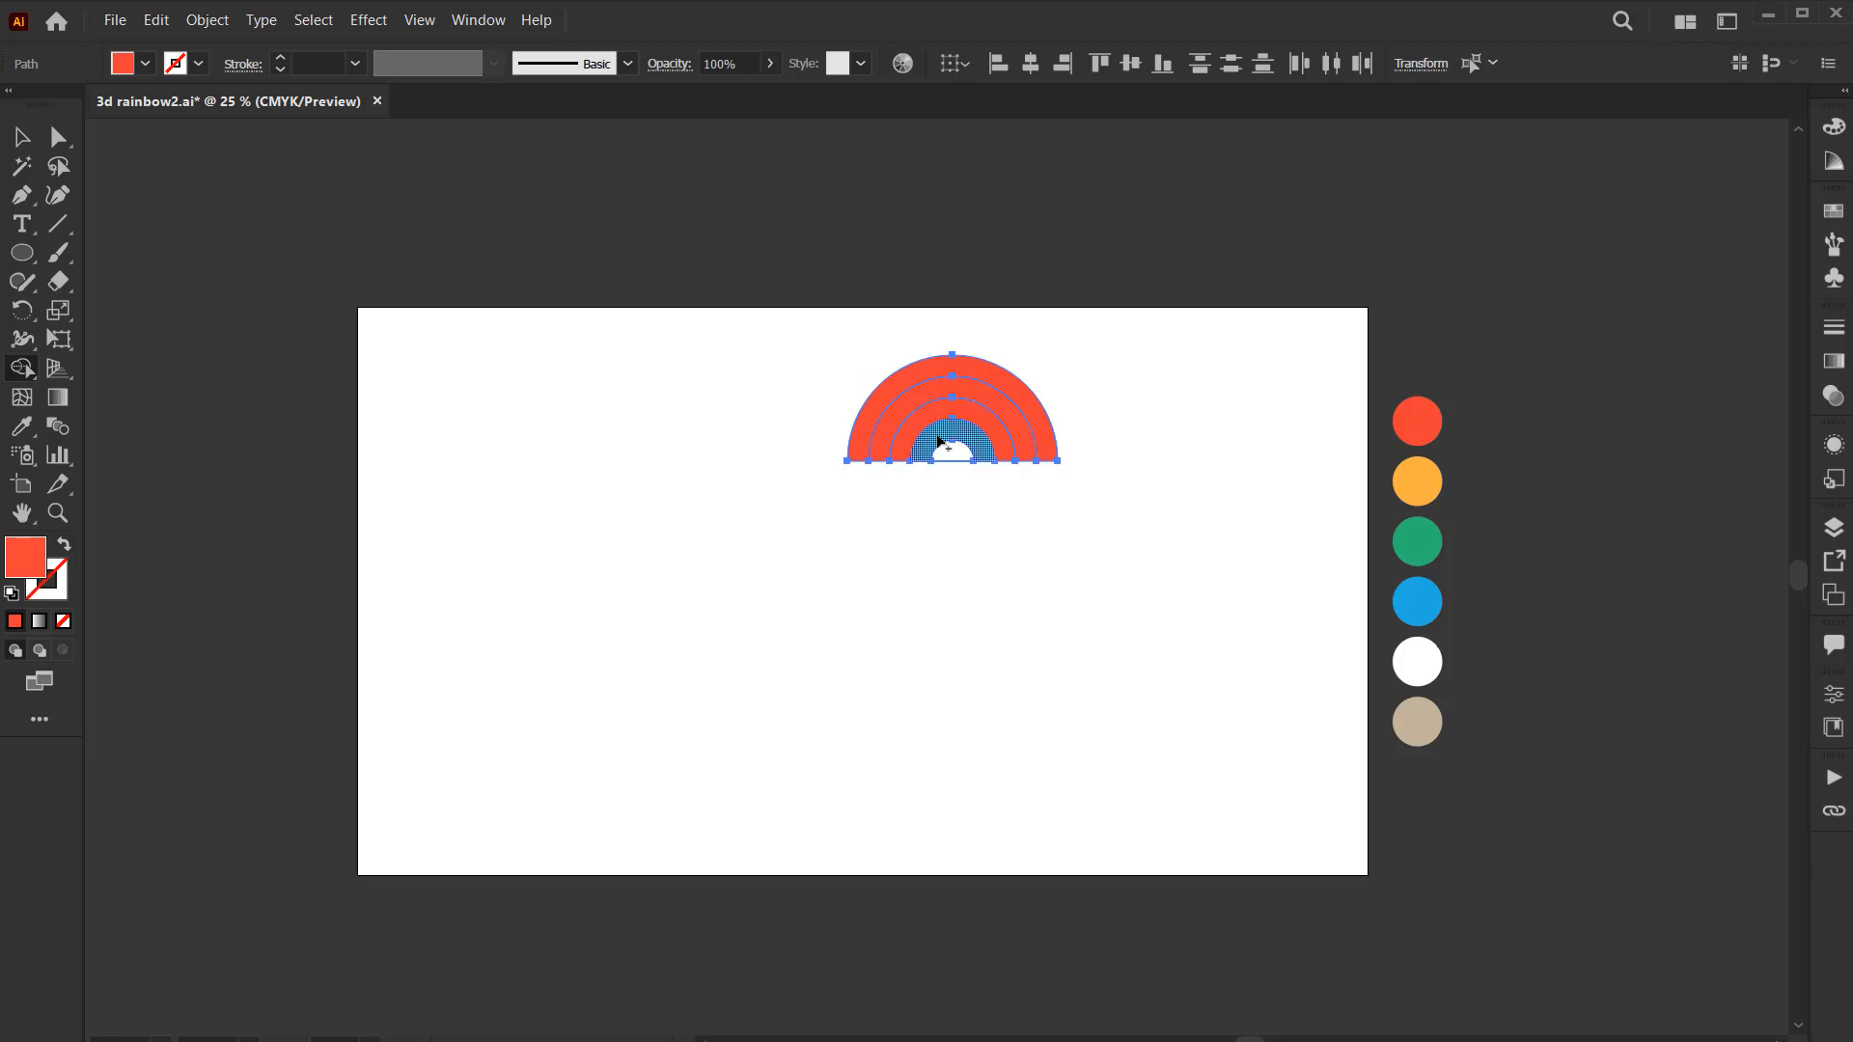
click(938, 442)
click(951, 449)
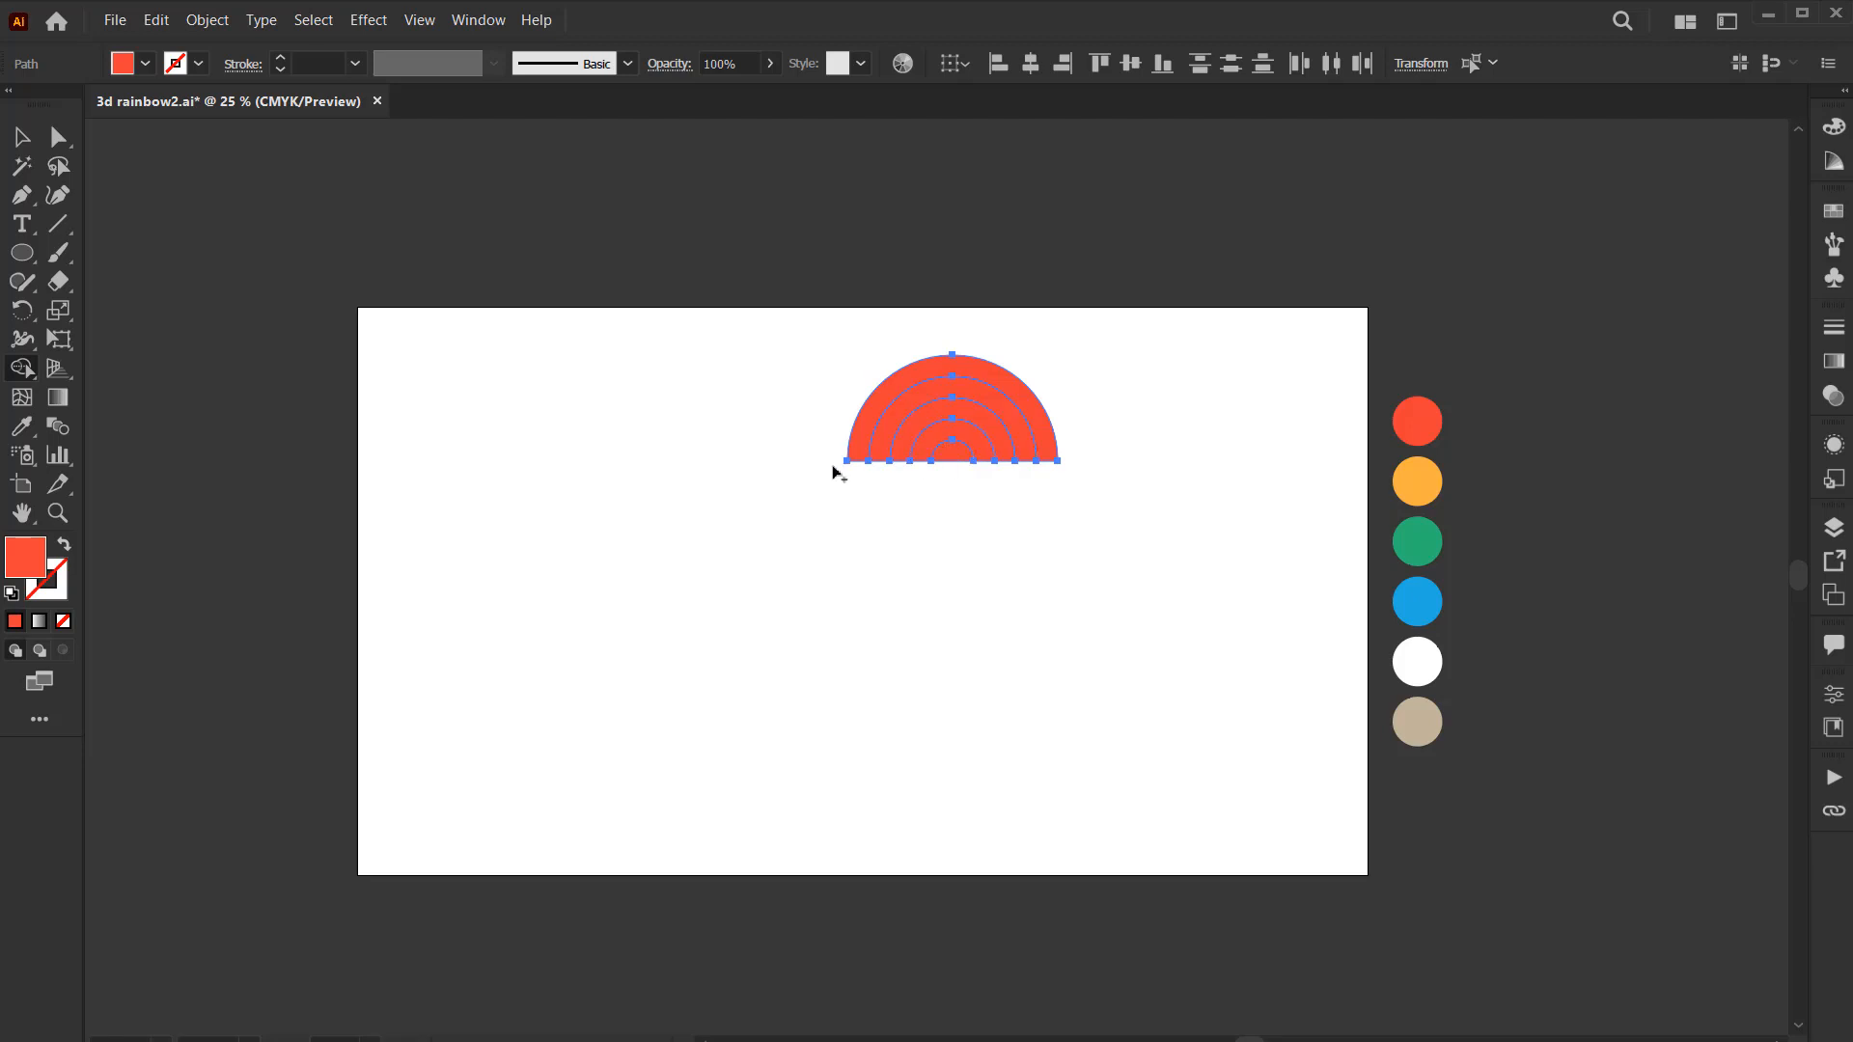
click(19, 141)
click(917, 593)
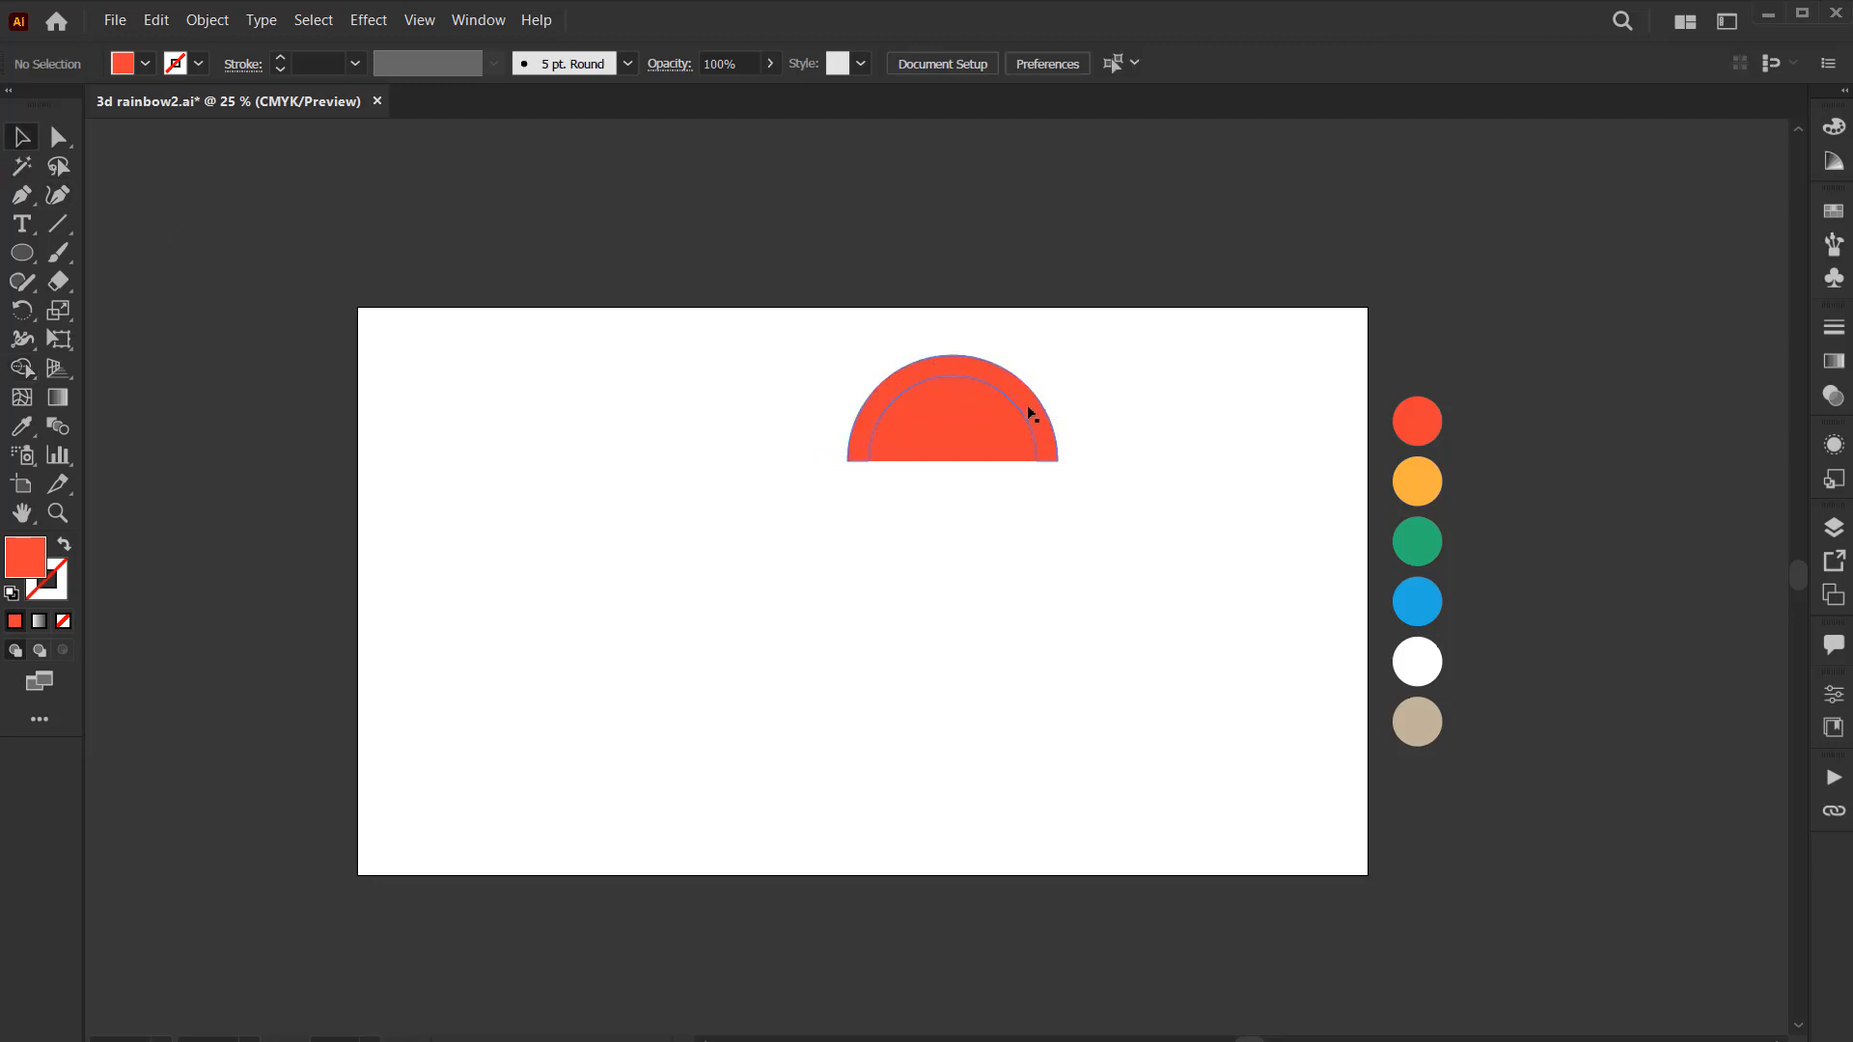
Move the outer bands apart to check that they are separate shapes, and undo the moves
drag(1029, 415, 975, 374)
key(ctrl+z)
key(ctrl+z)
key(ctrl+z)
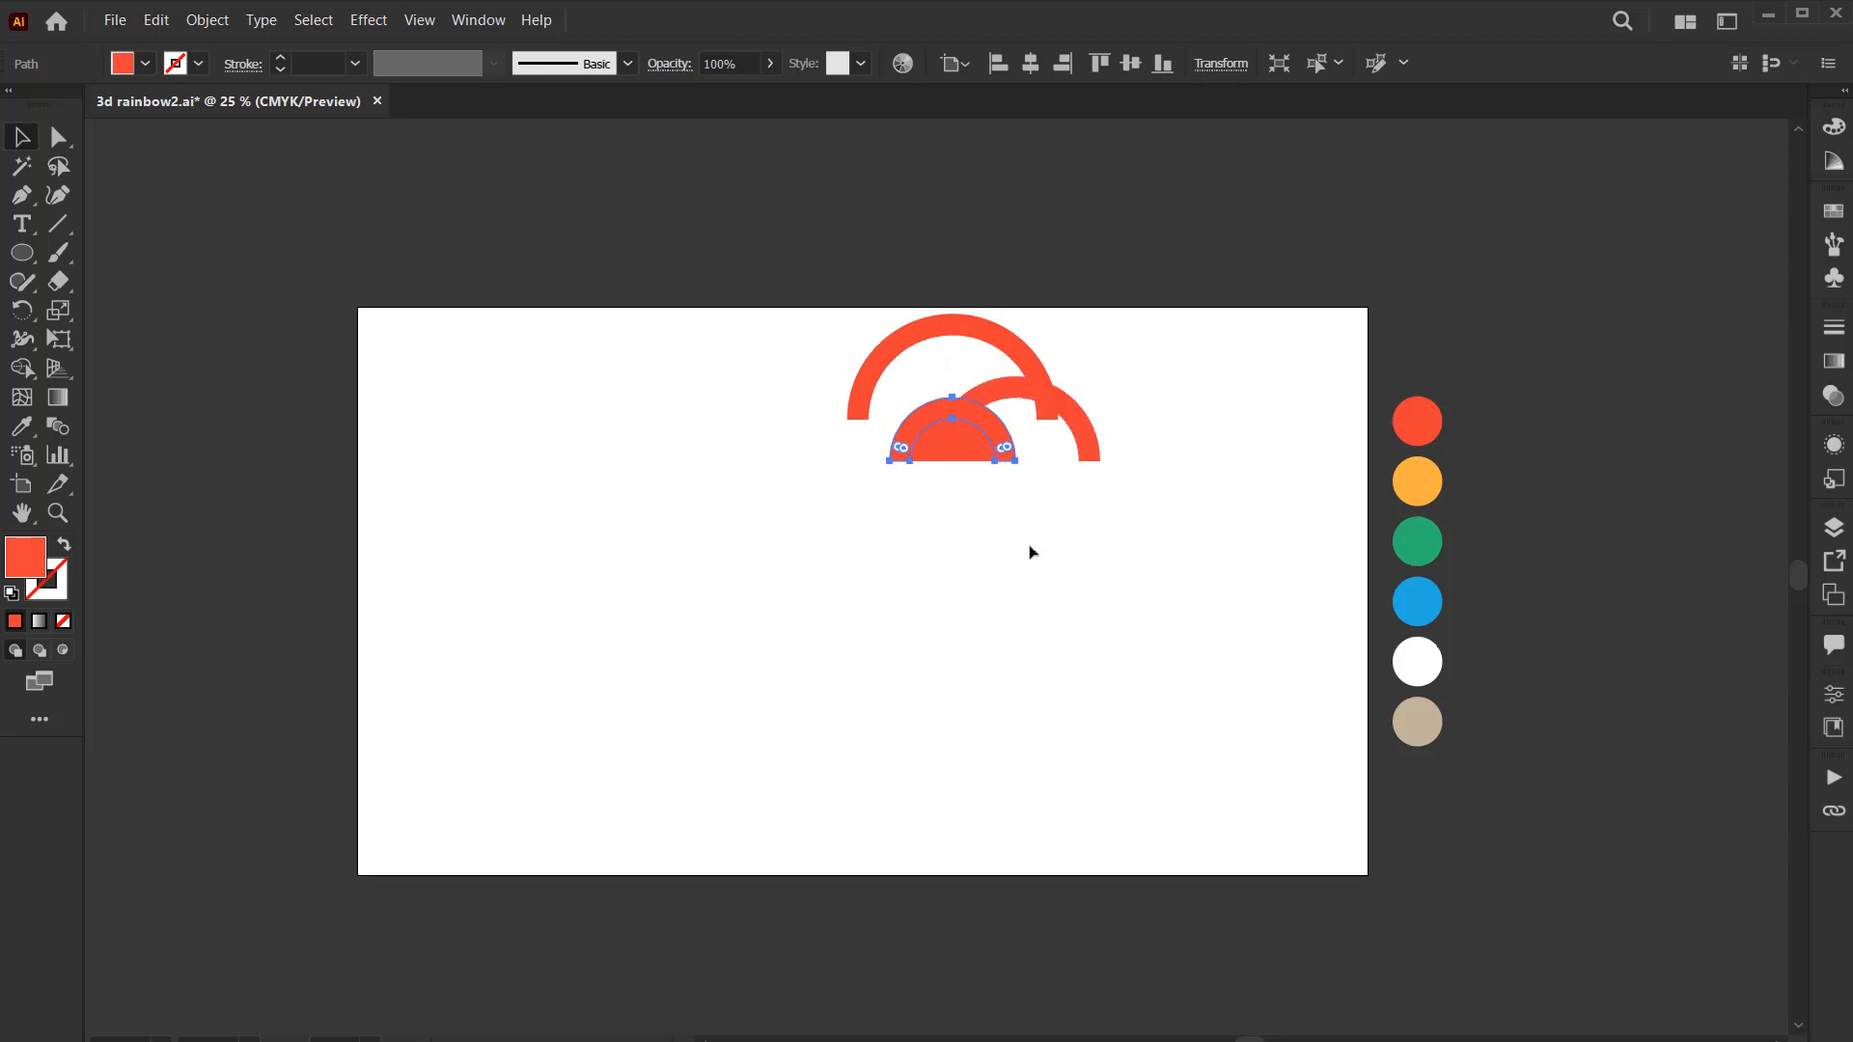
Fill the second band from outside with the orange sample colour and the third band with the green sample colour
click(1009, 425)
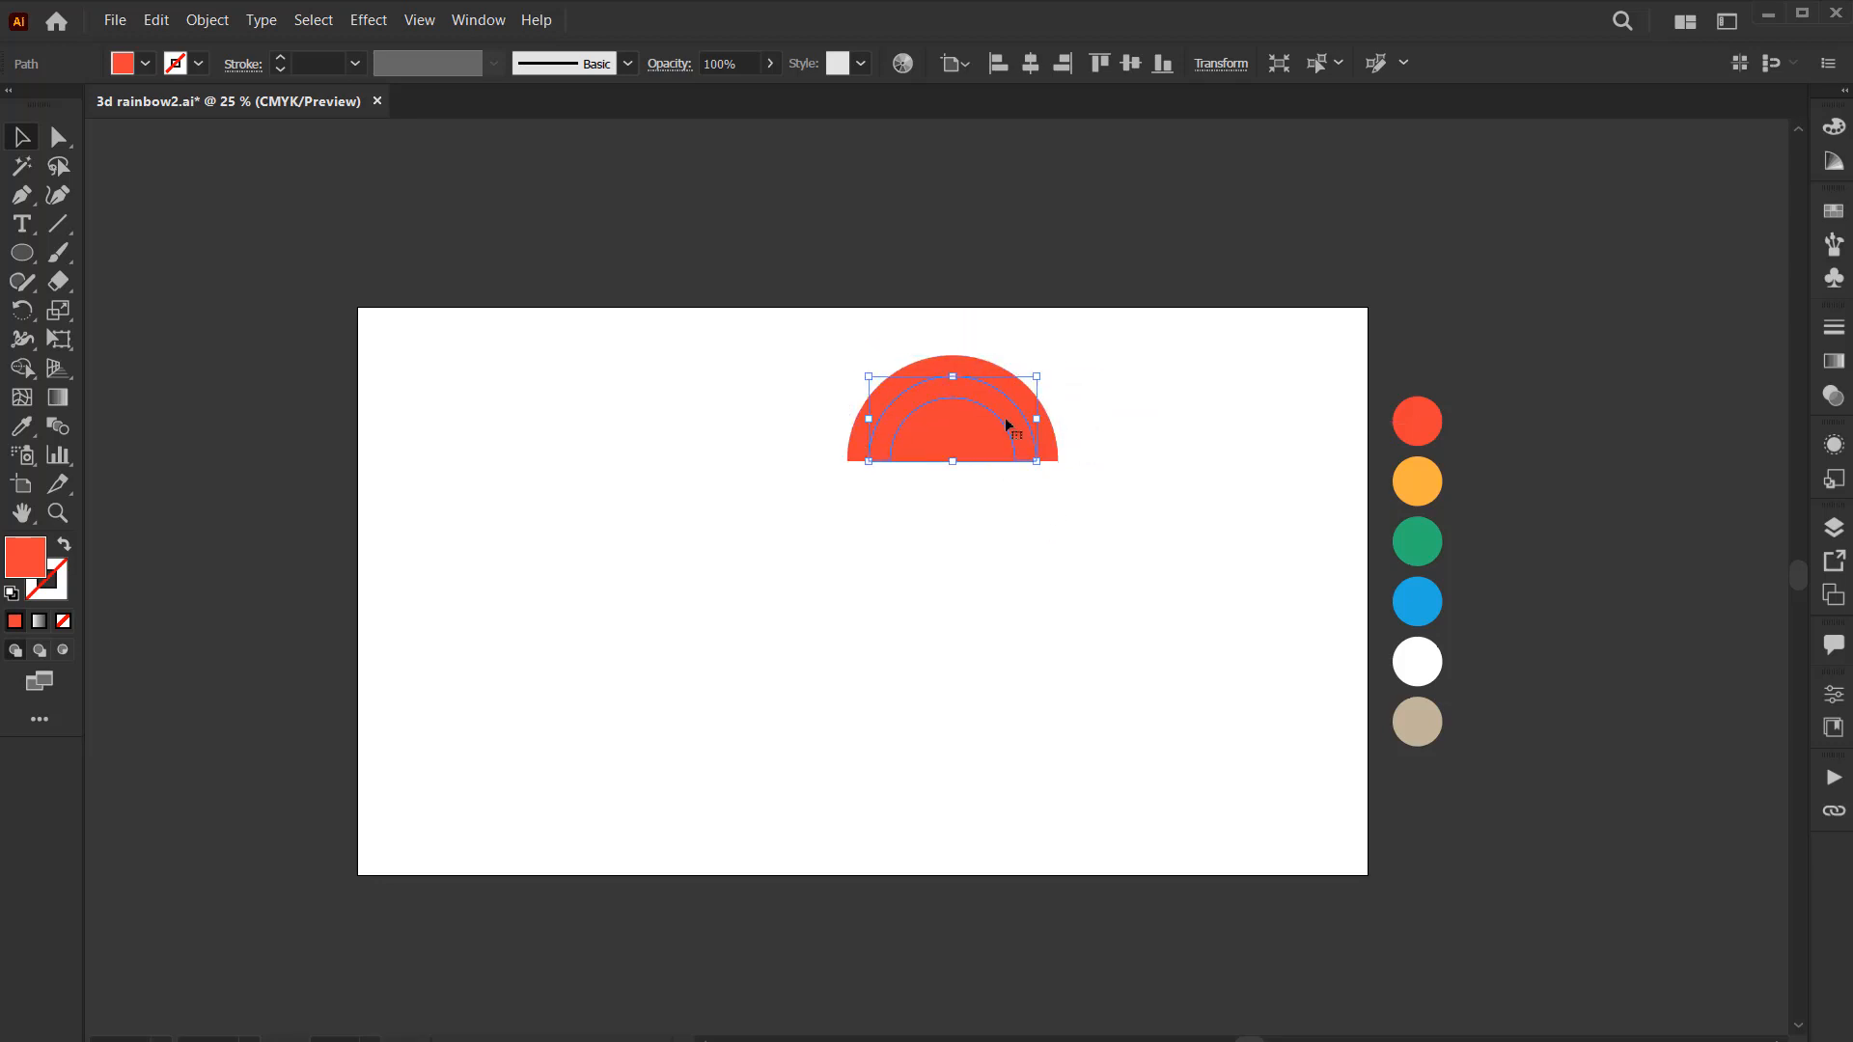
click(21, 427)
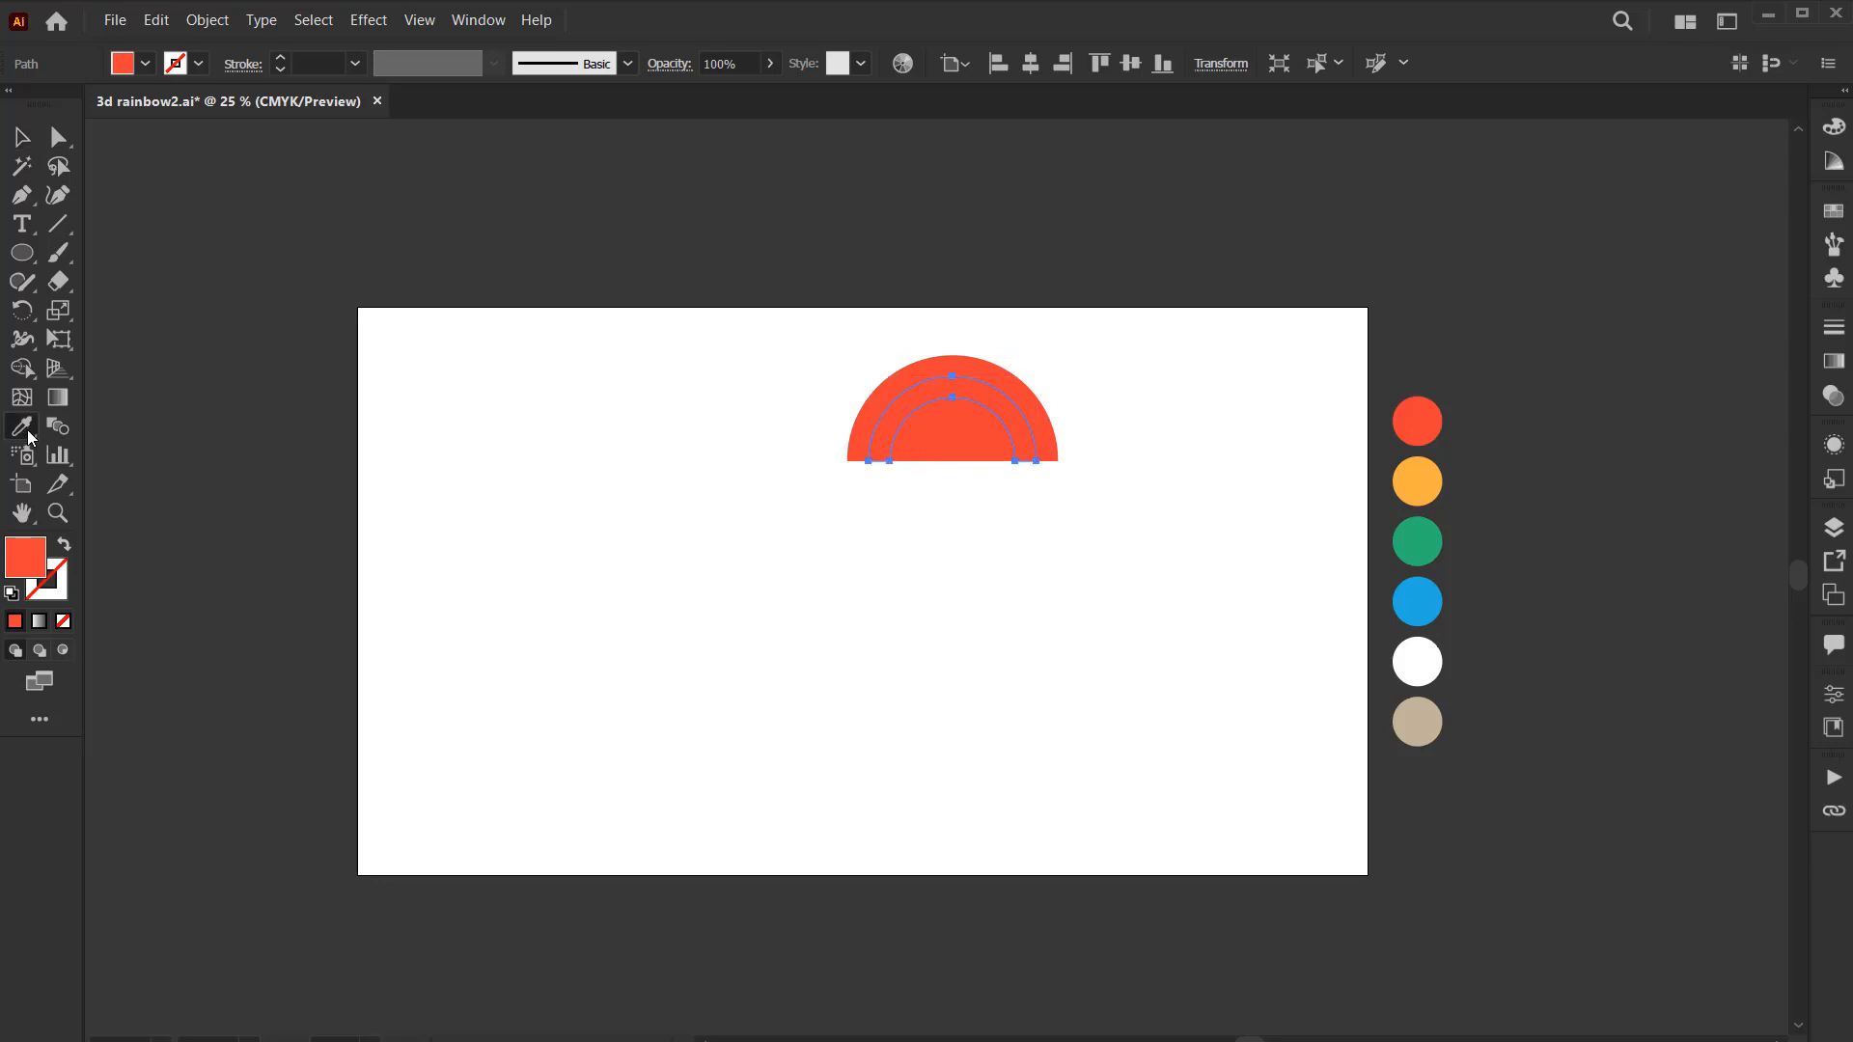
click(1420, 485)
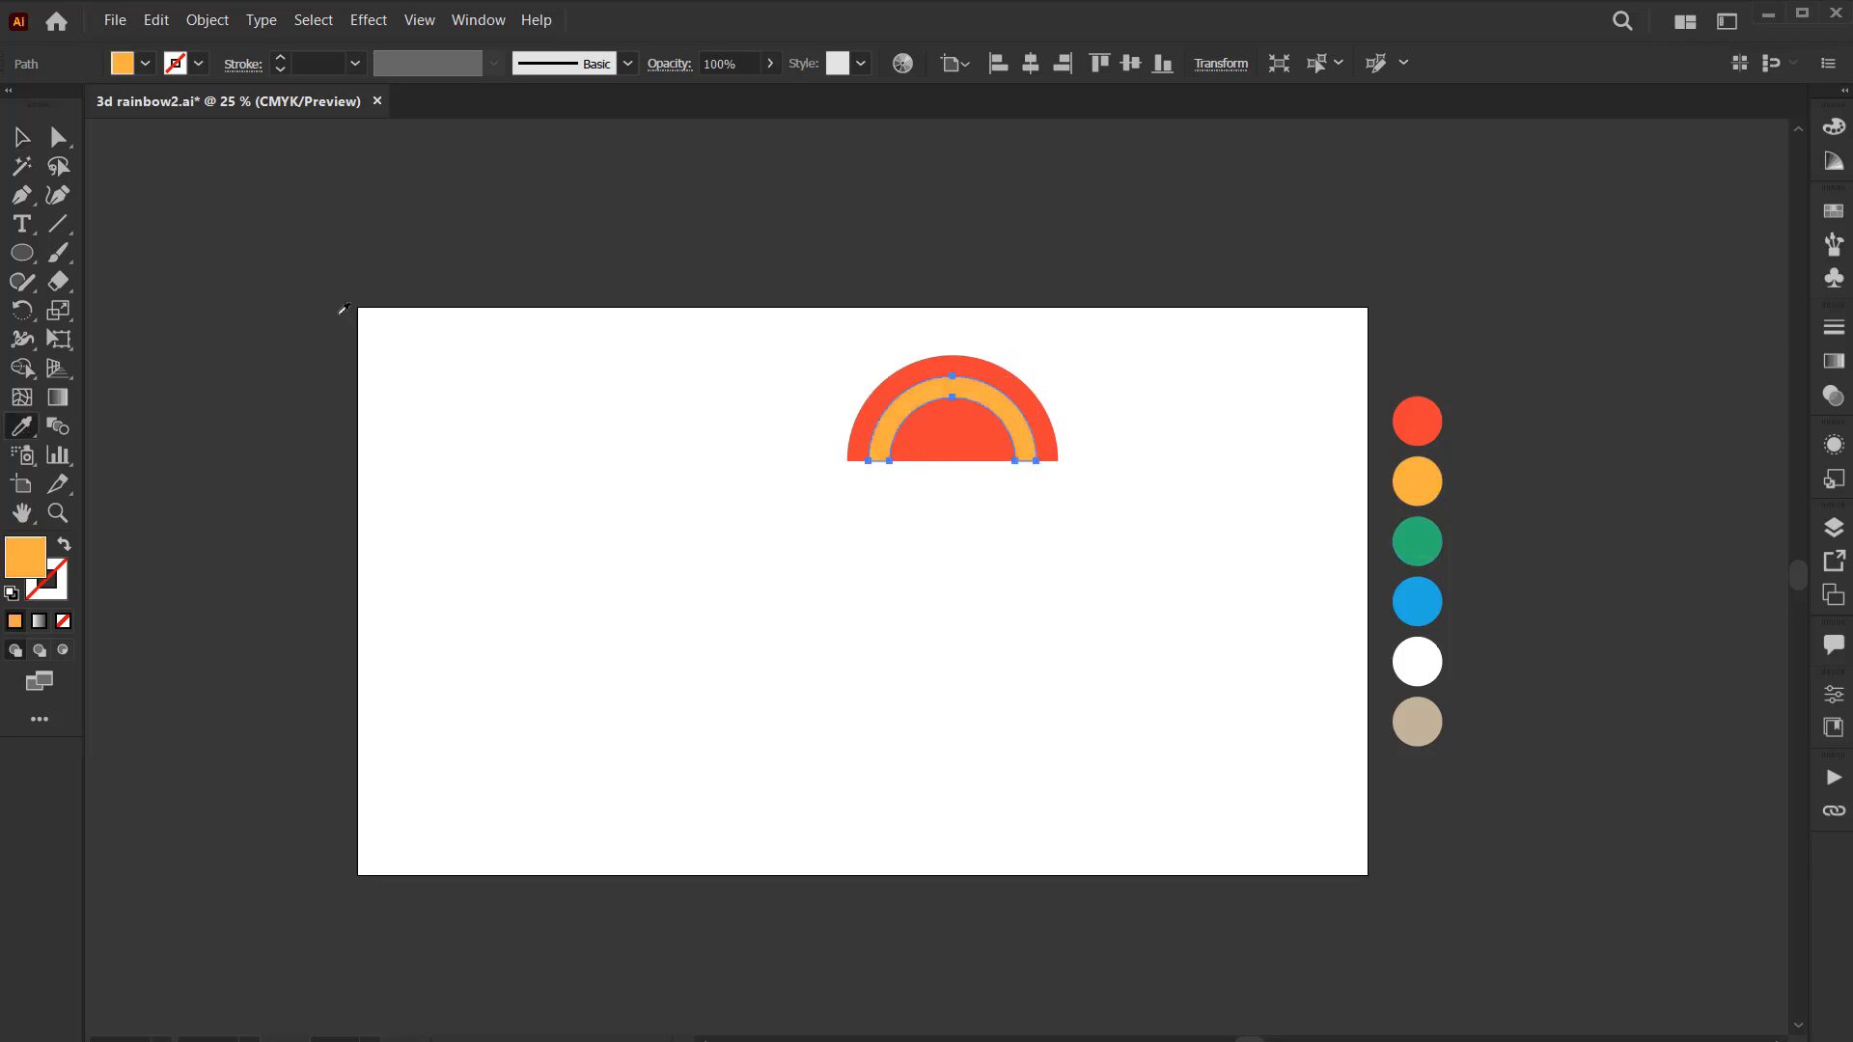
click(22, 137)
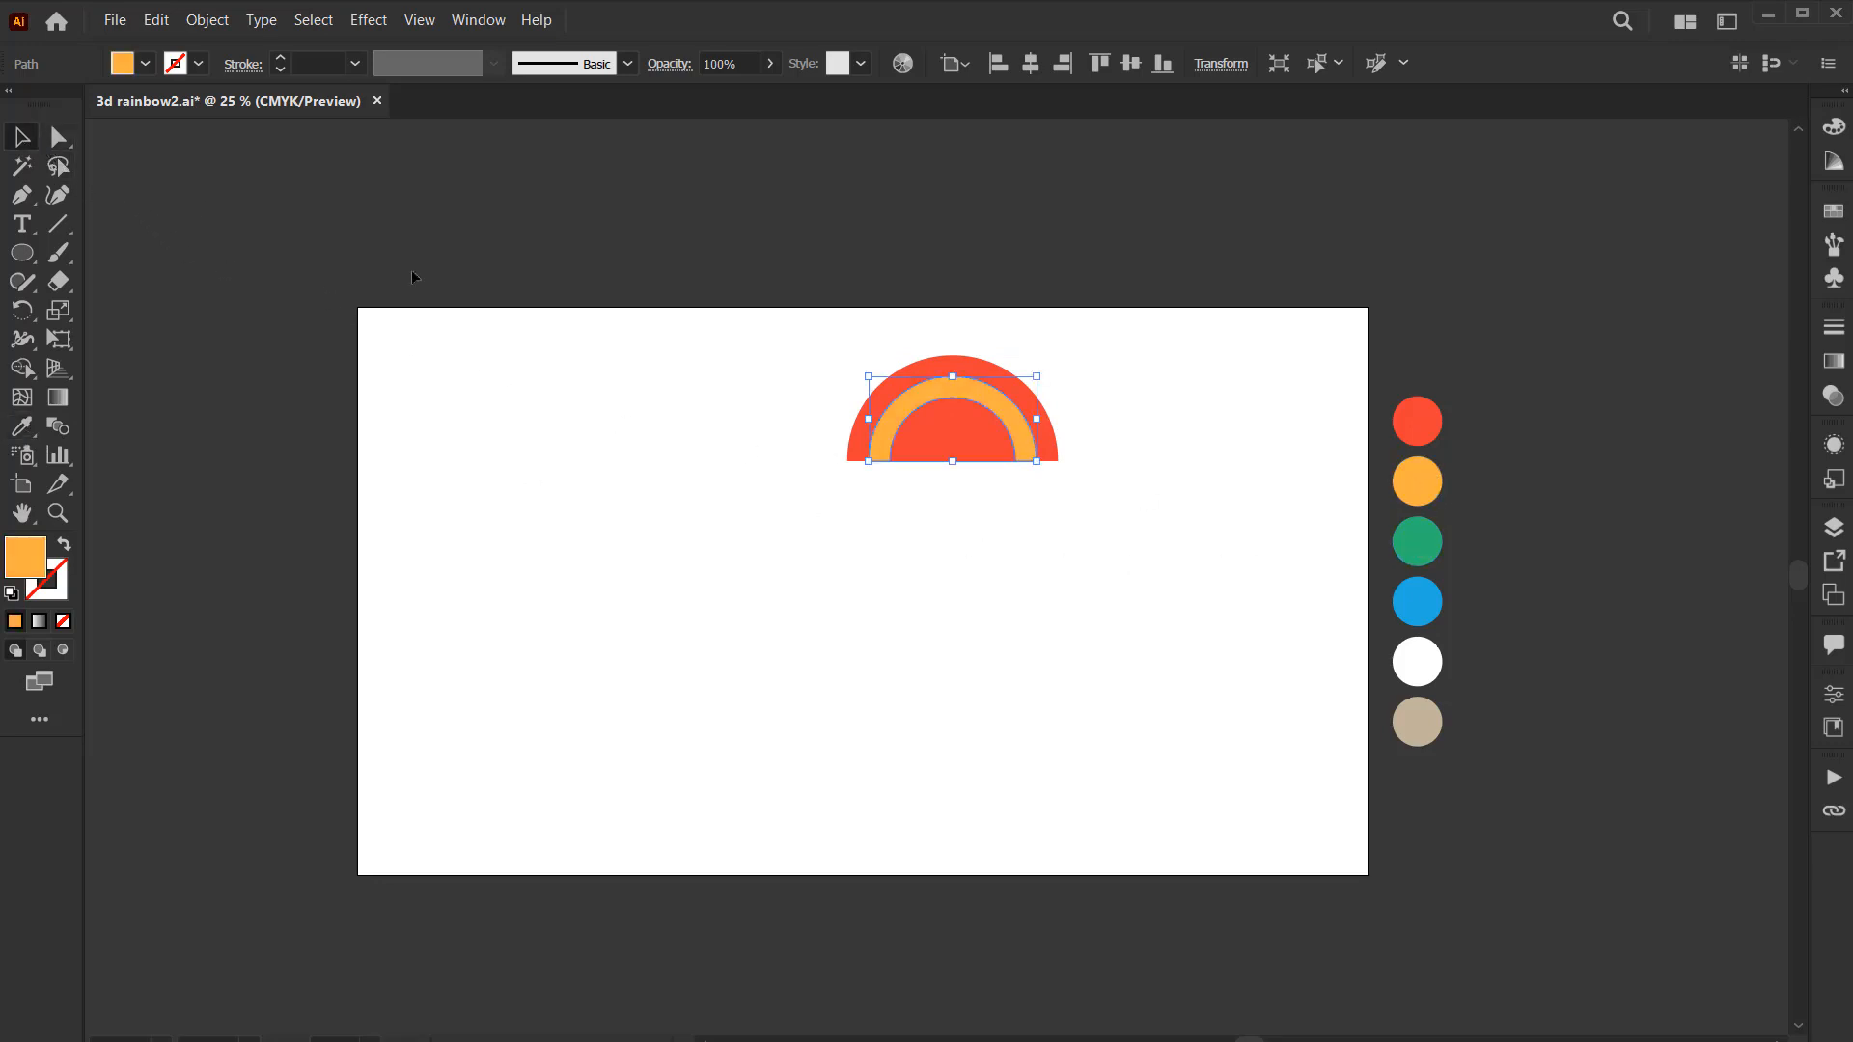
click(933, 407)
click(21, 427)
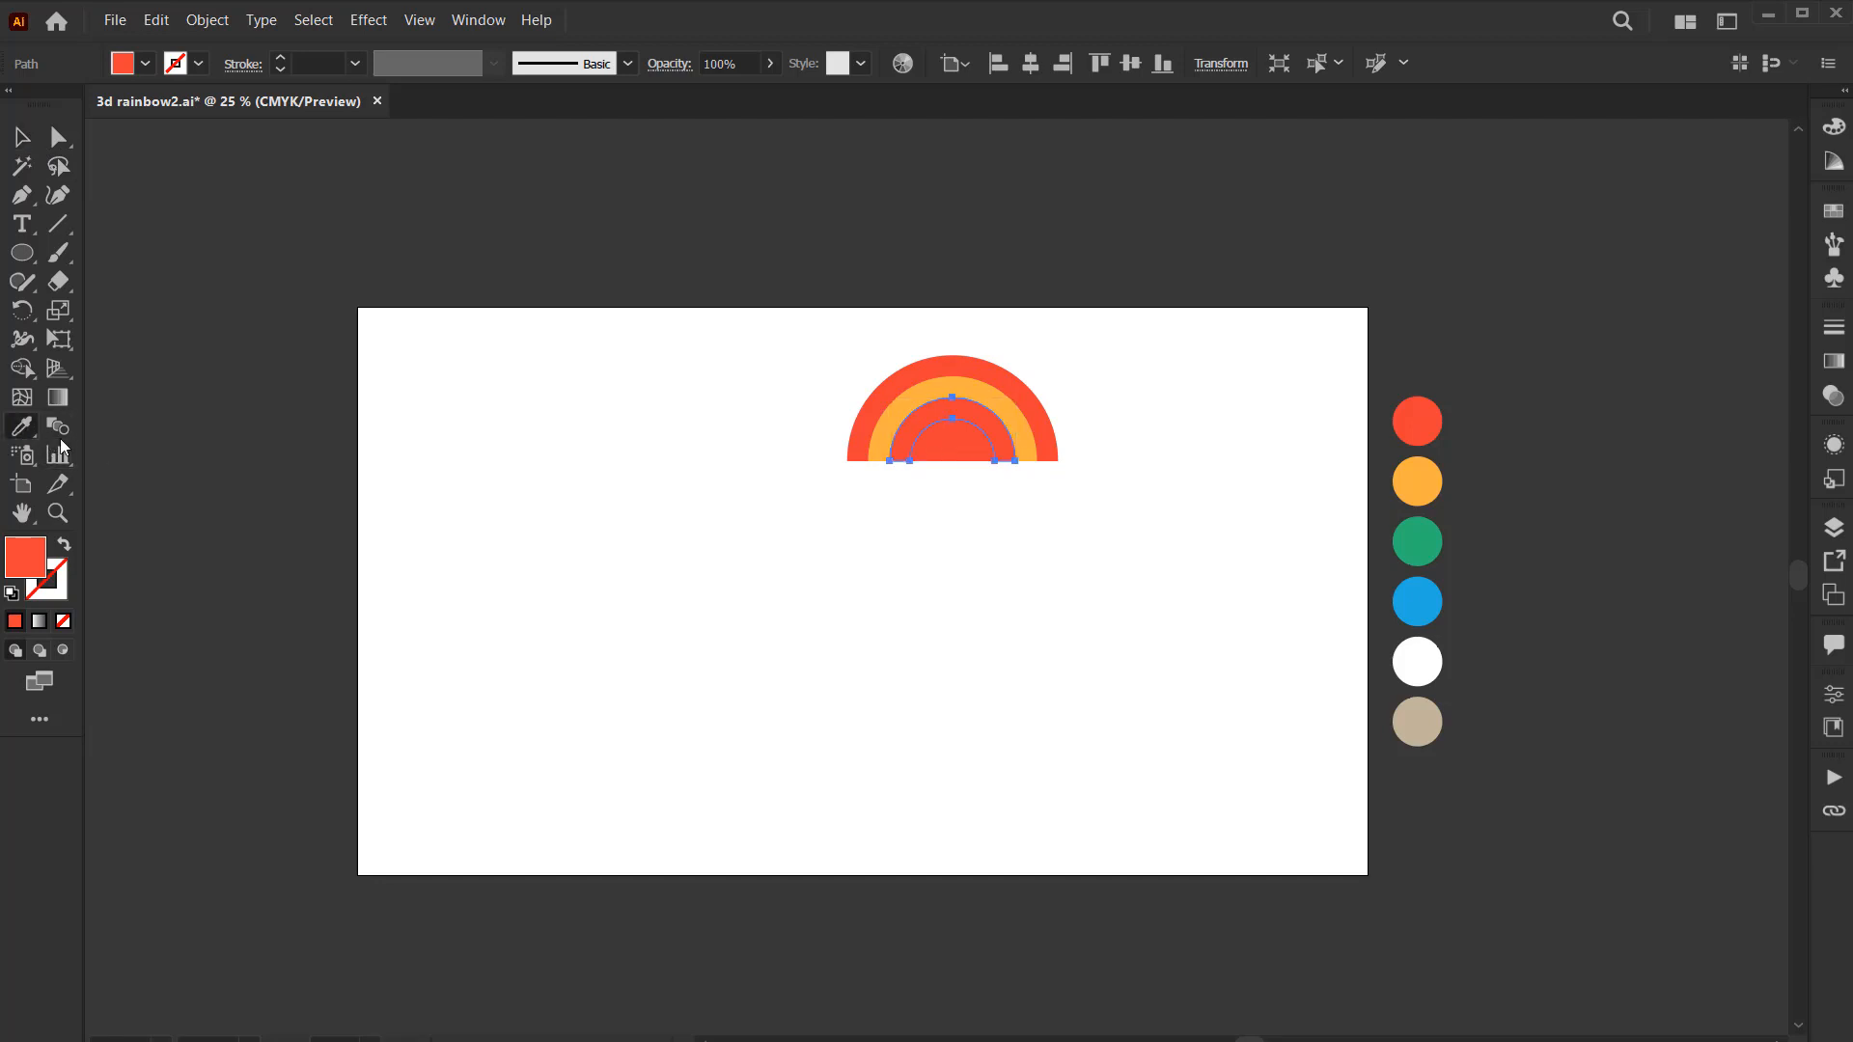
click(1422, 546)
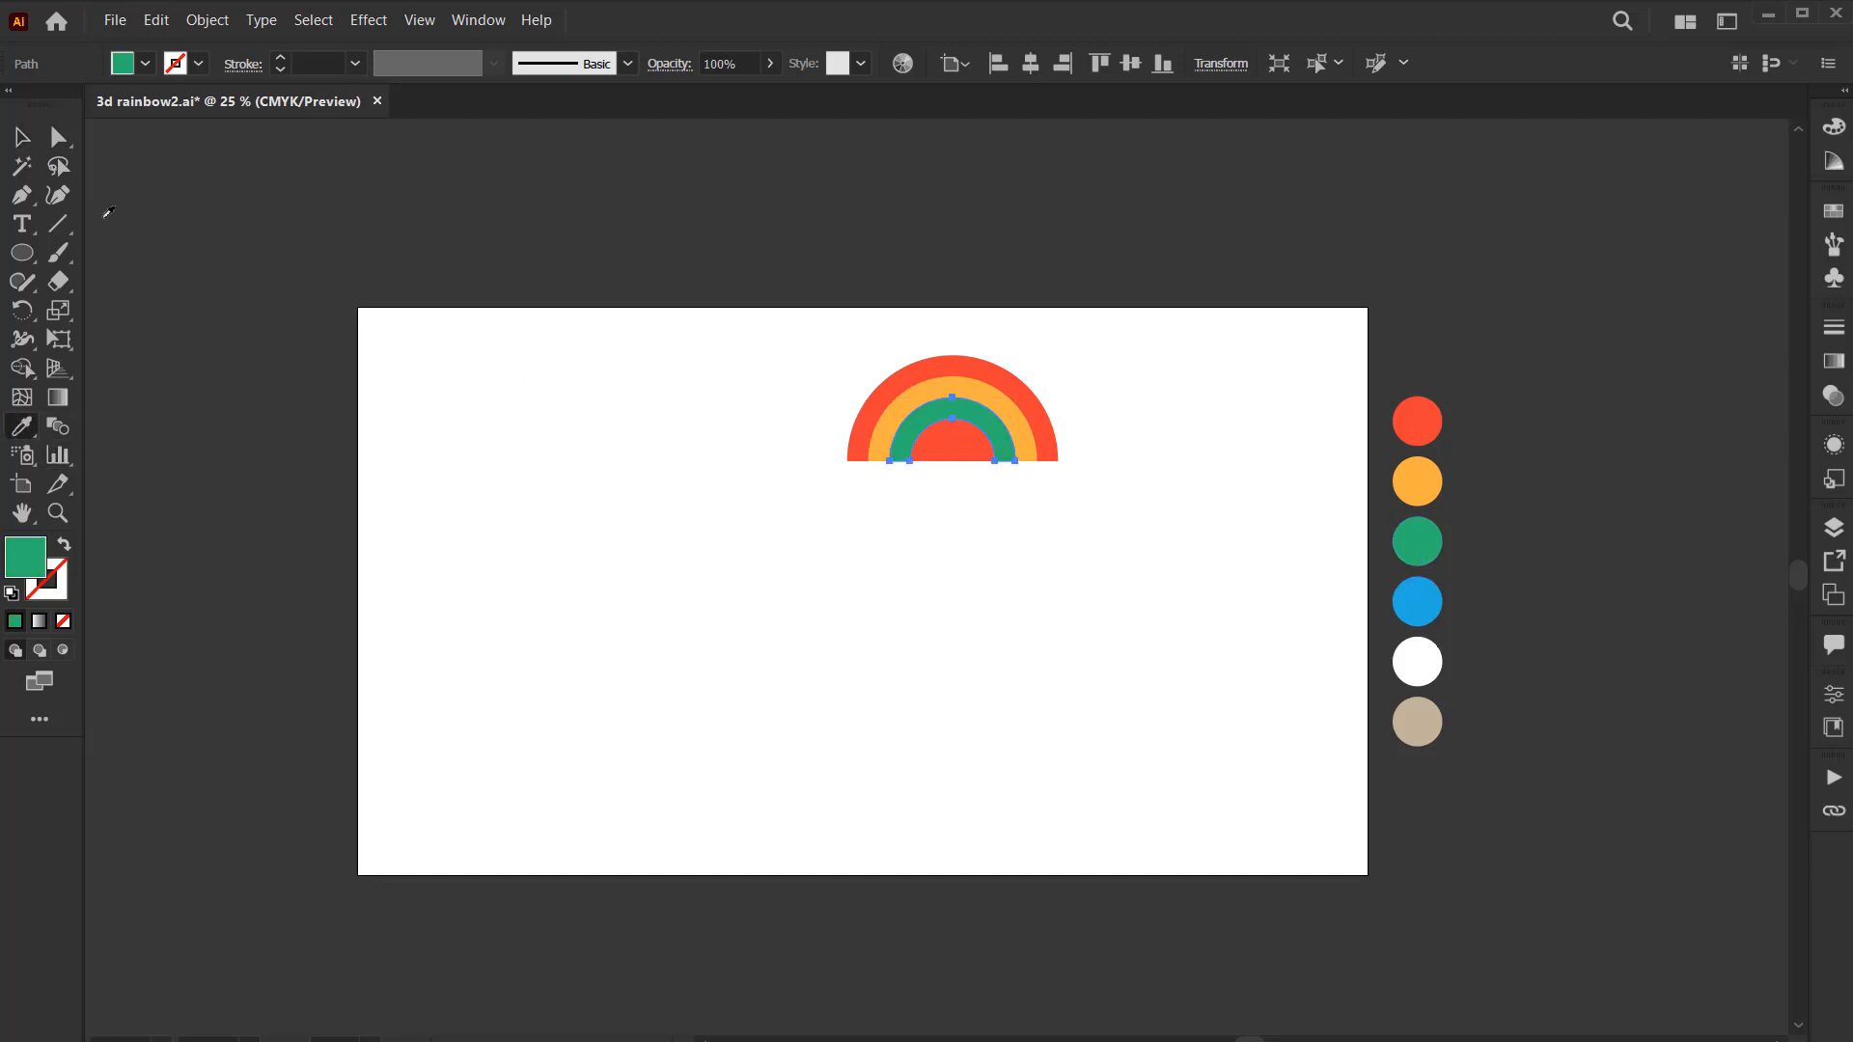
Fill the fourth band with the blue sample colour and the innermost half circle with the white sample colour, leaving nothing selected
click(21, 137)
click(925, 451)
click(28, 430)
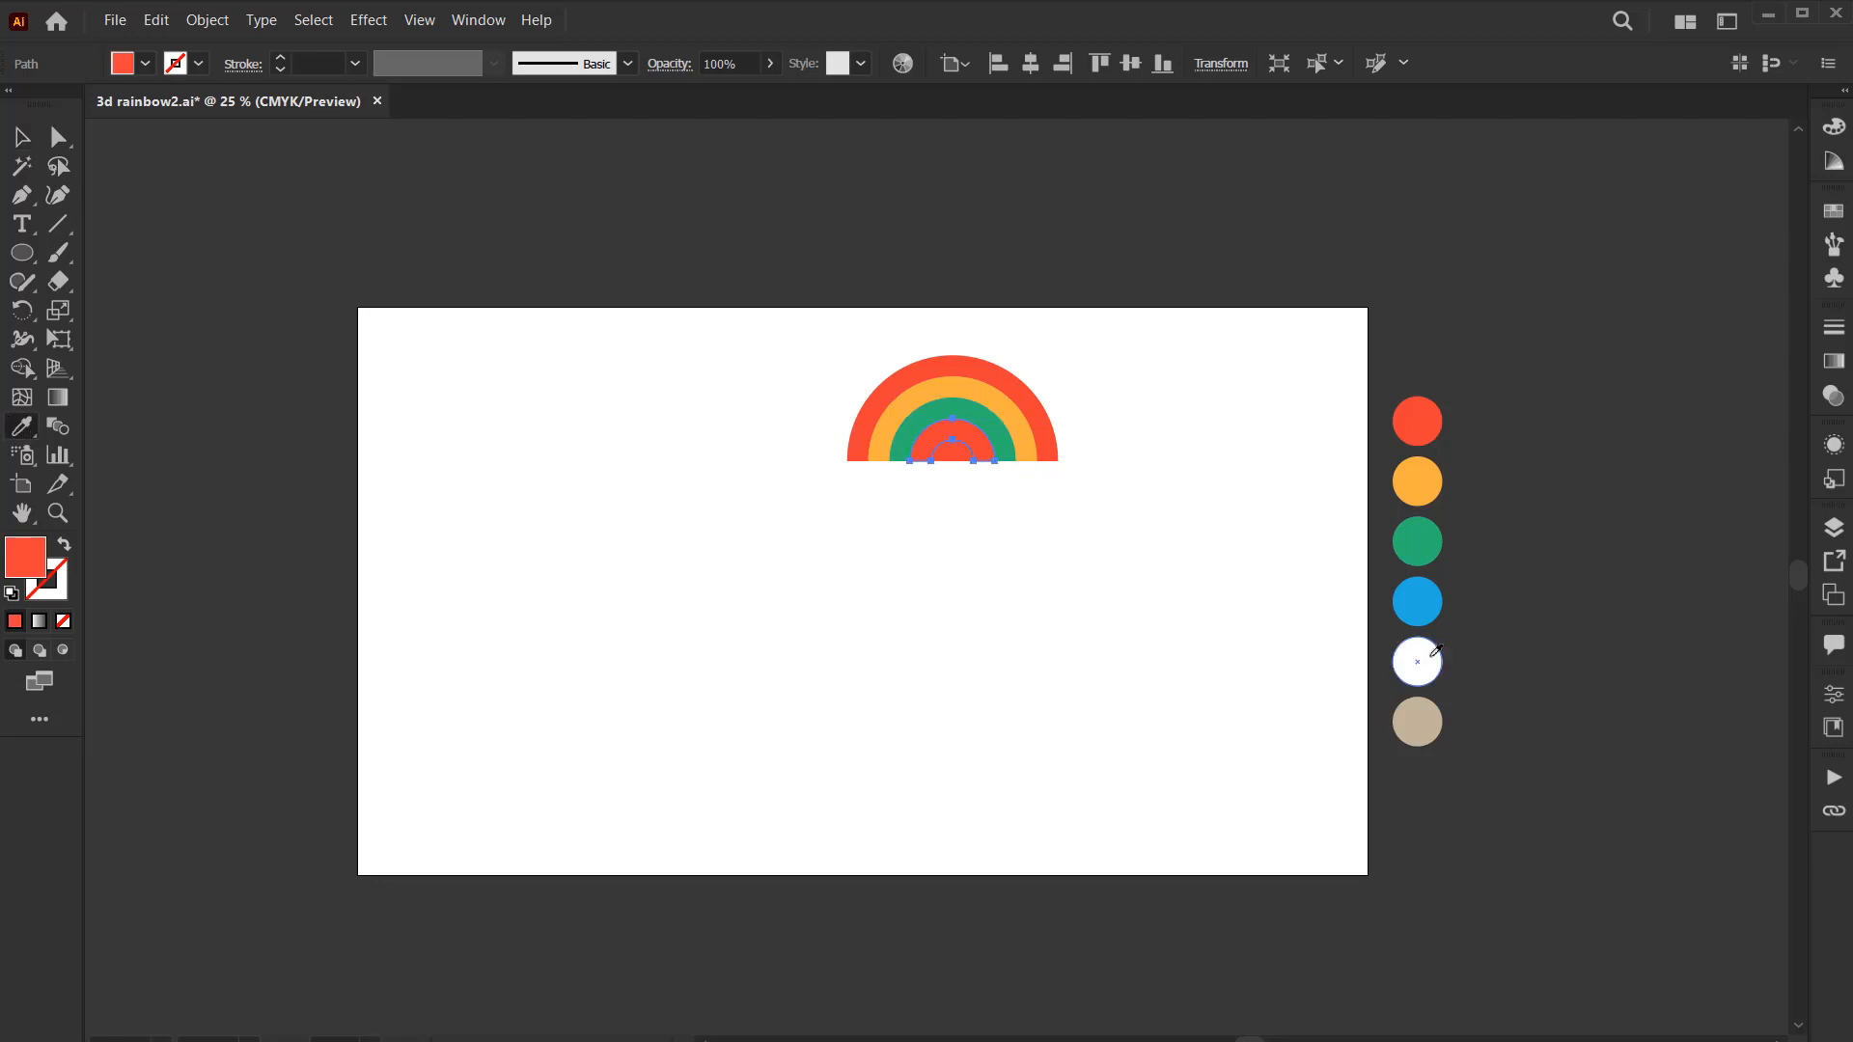
click(1425, 607)
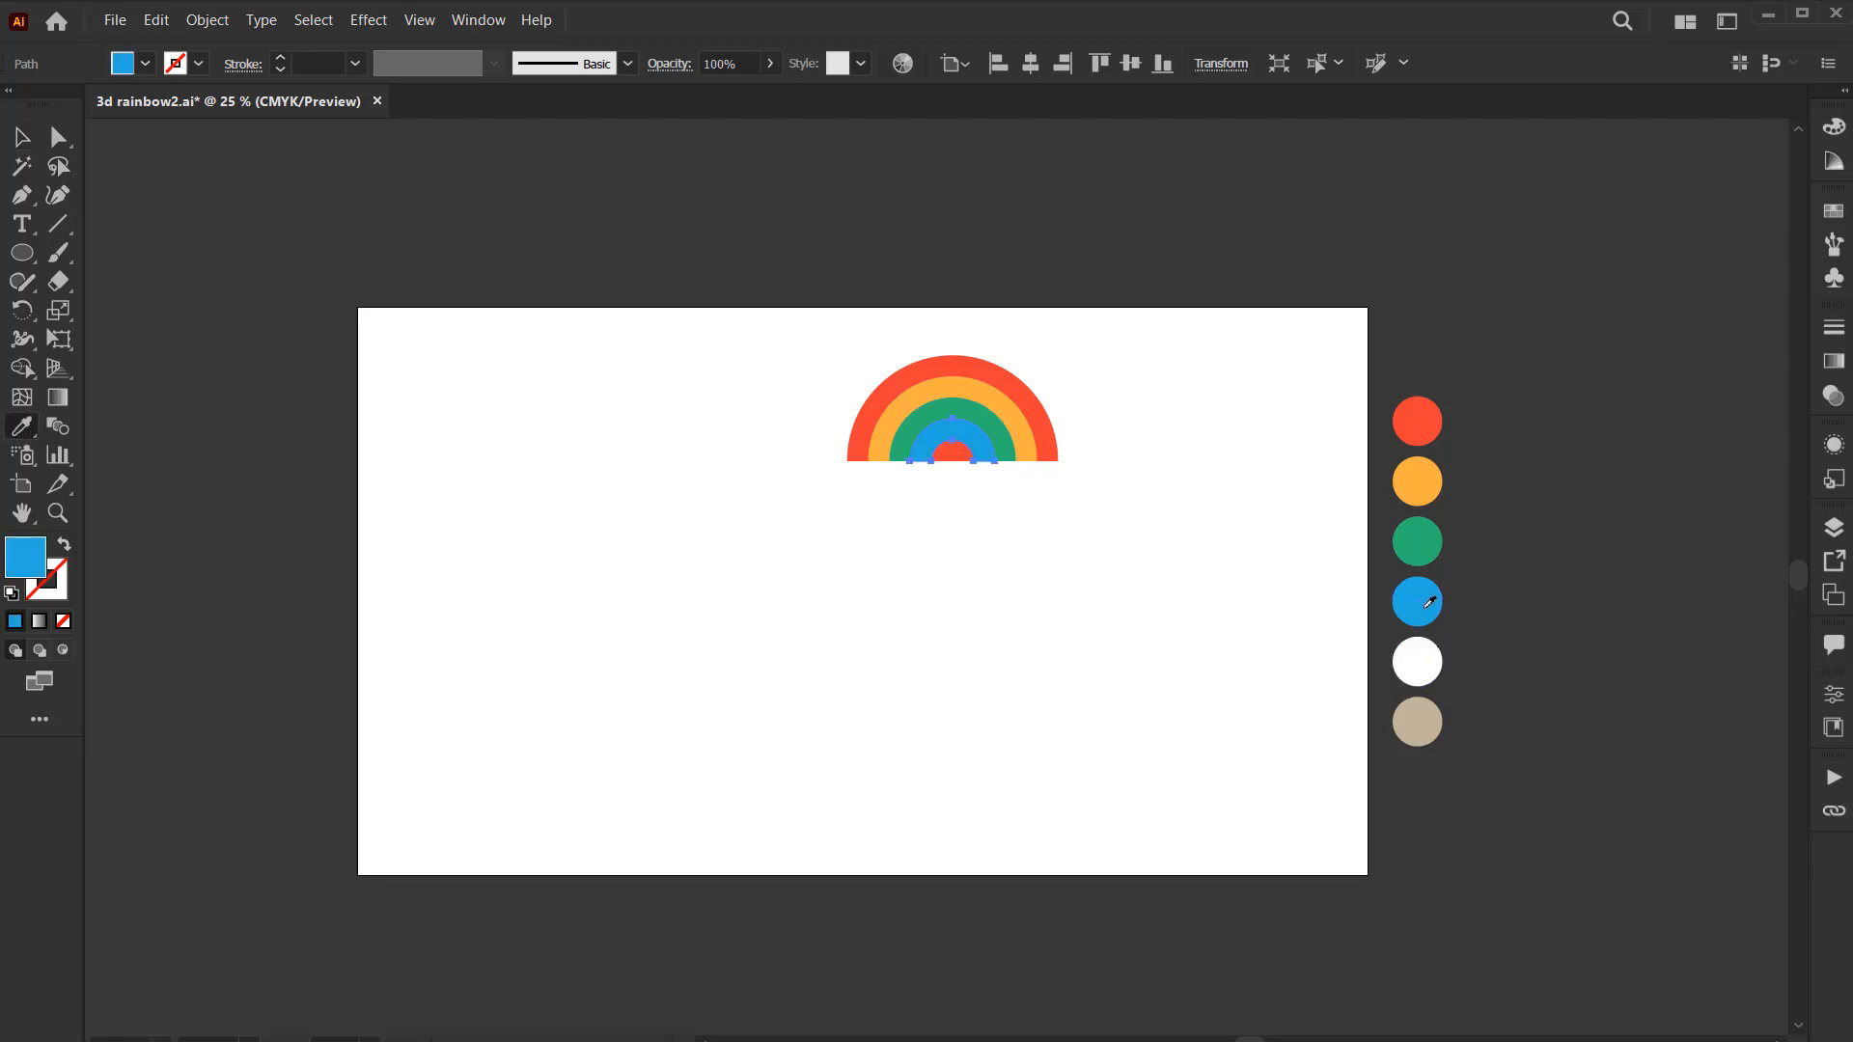
click(21, 137)
click(963, 470)
click(955, 456)
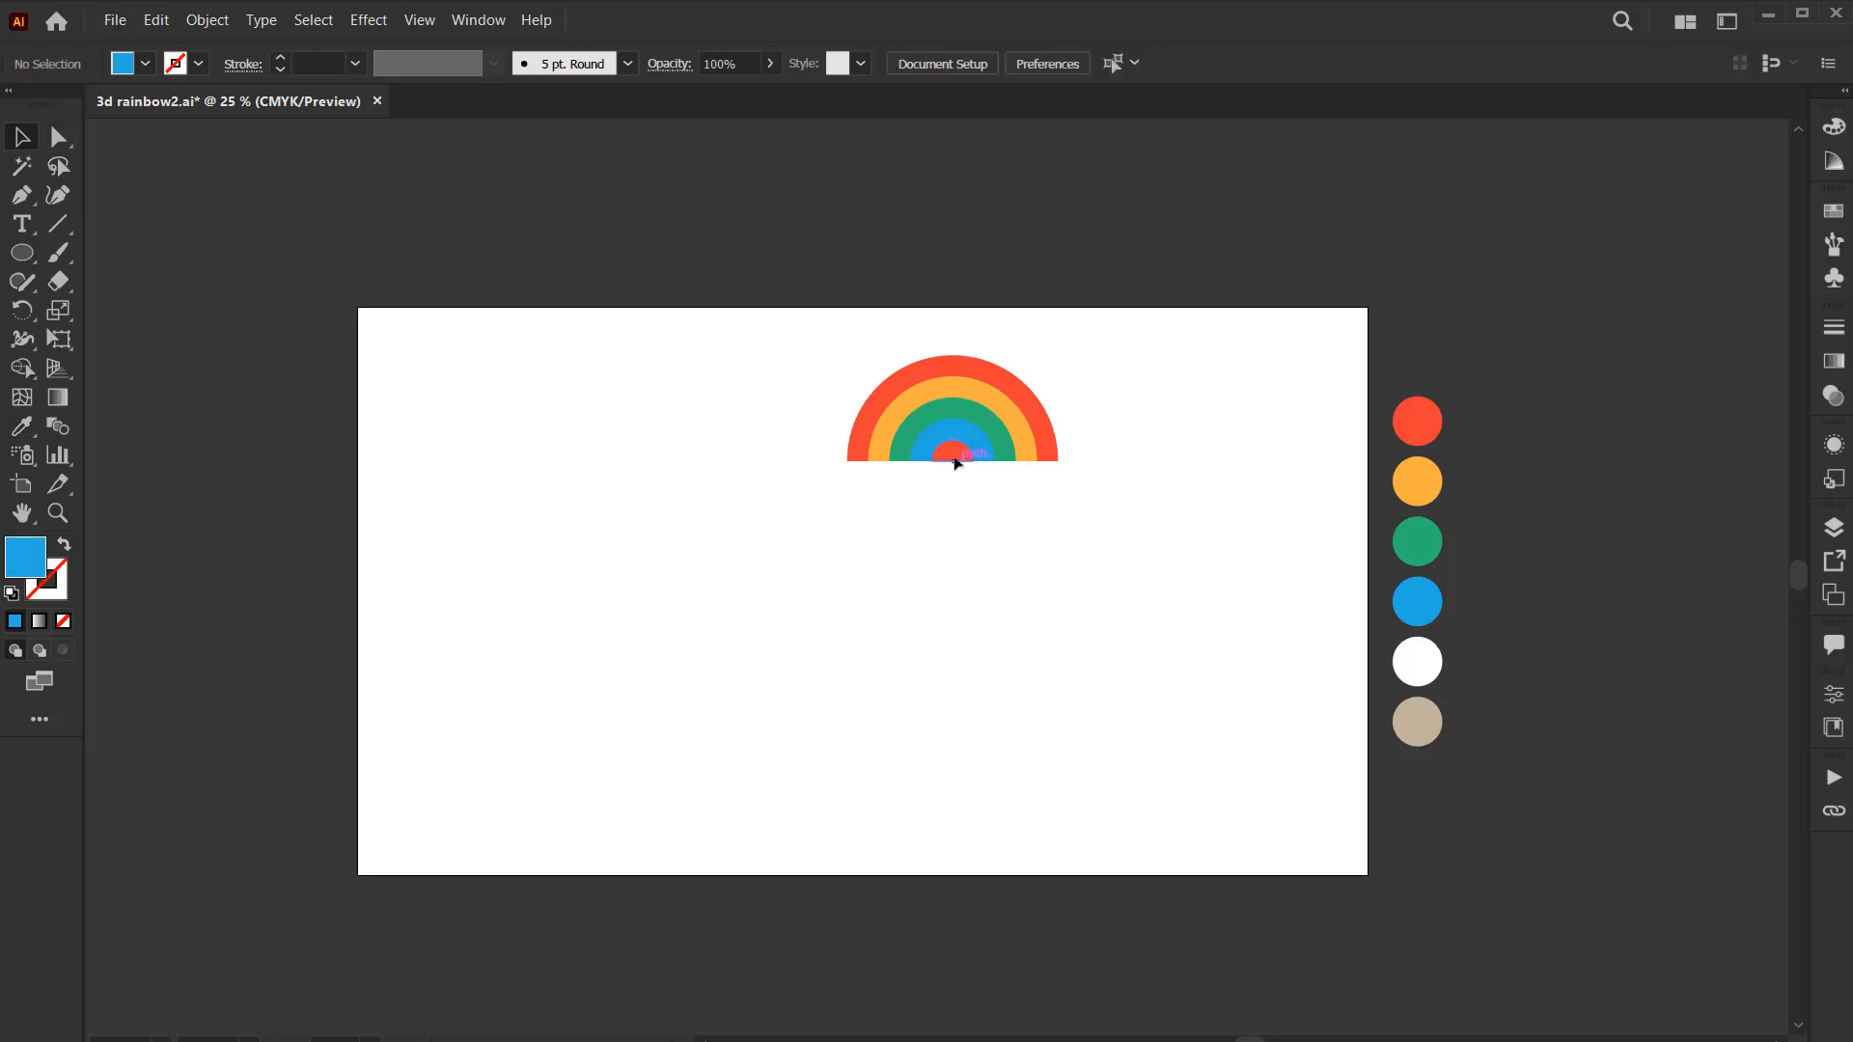
click(23, 430)
click(1418, 664)
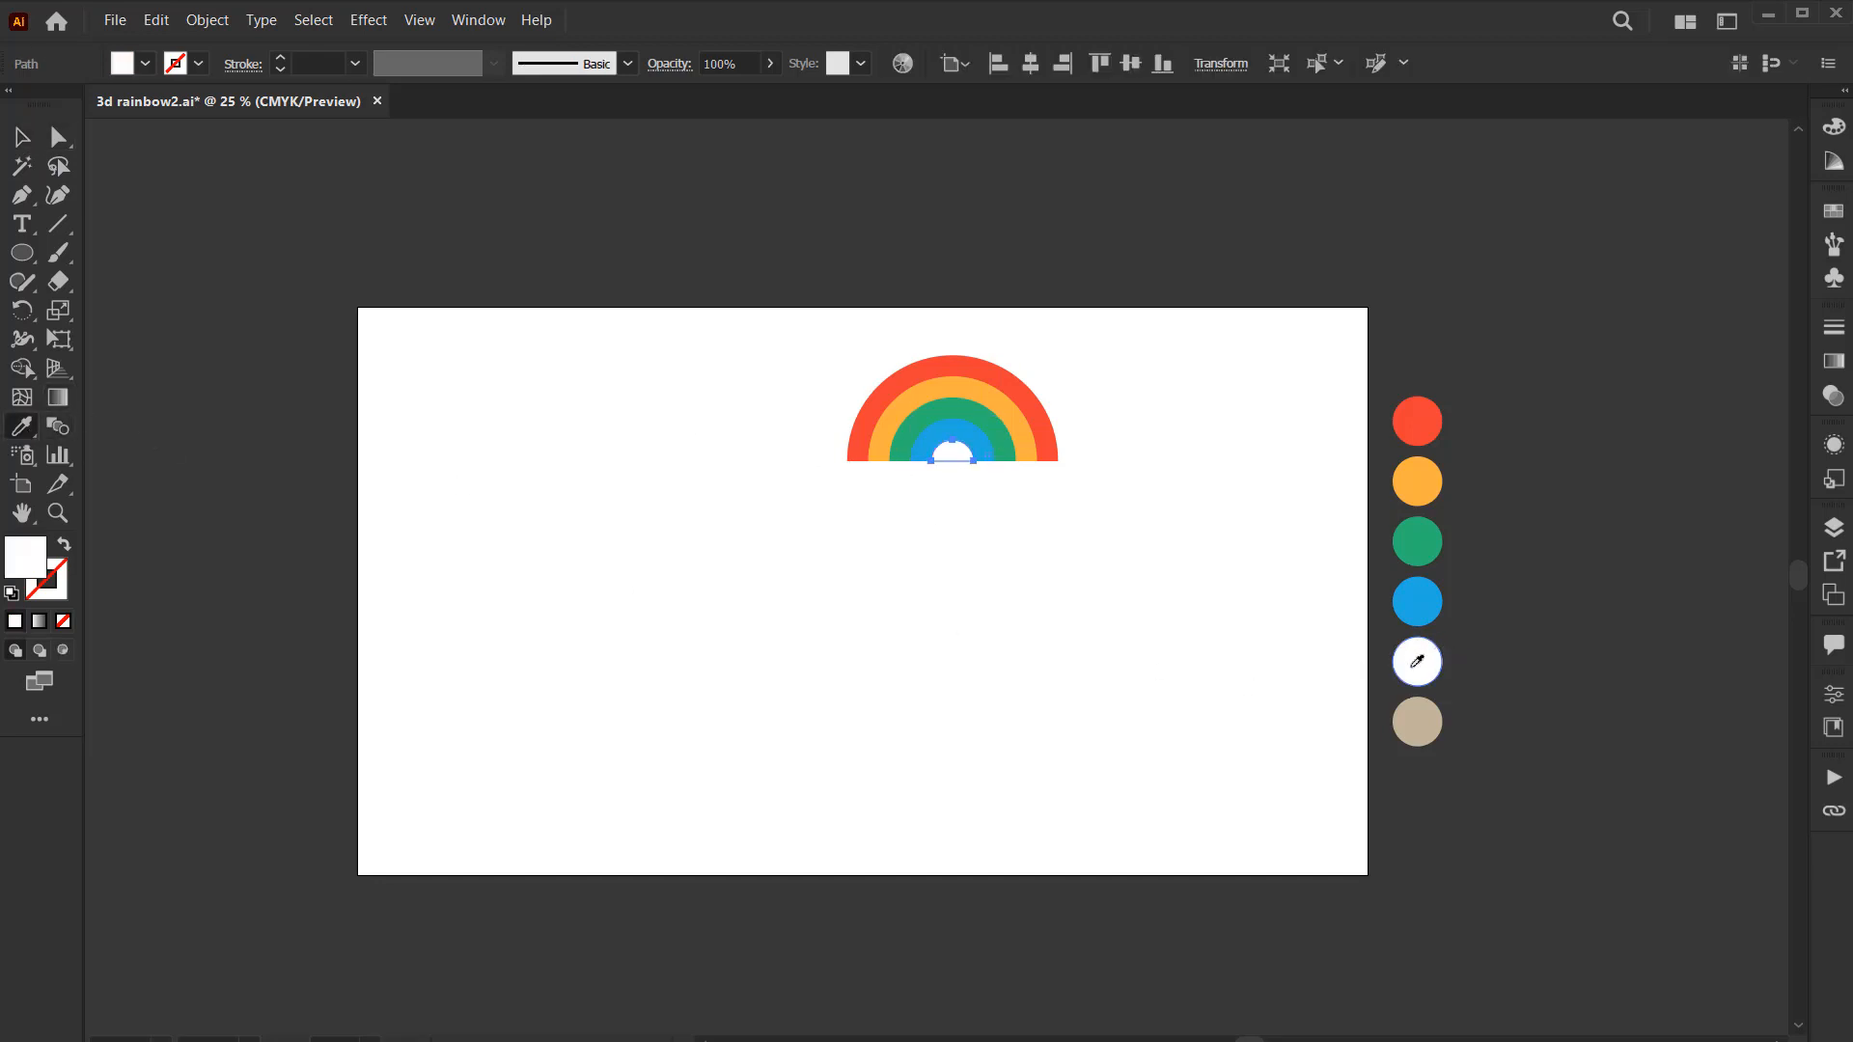
click(24, 138)
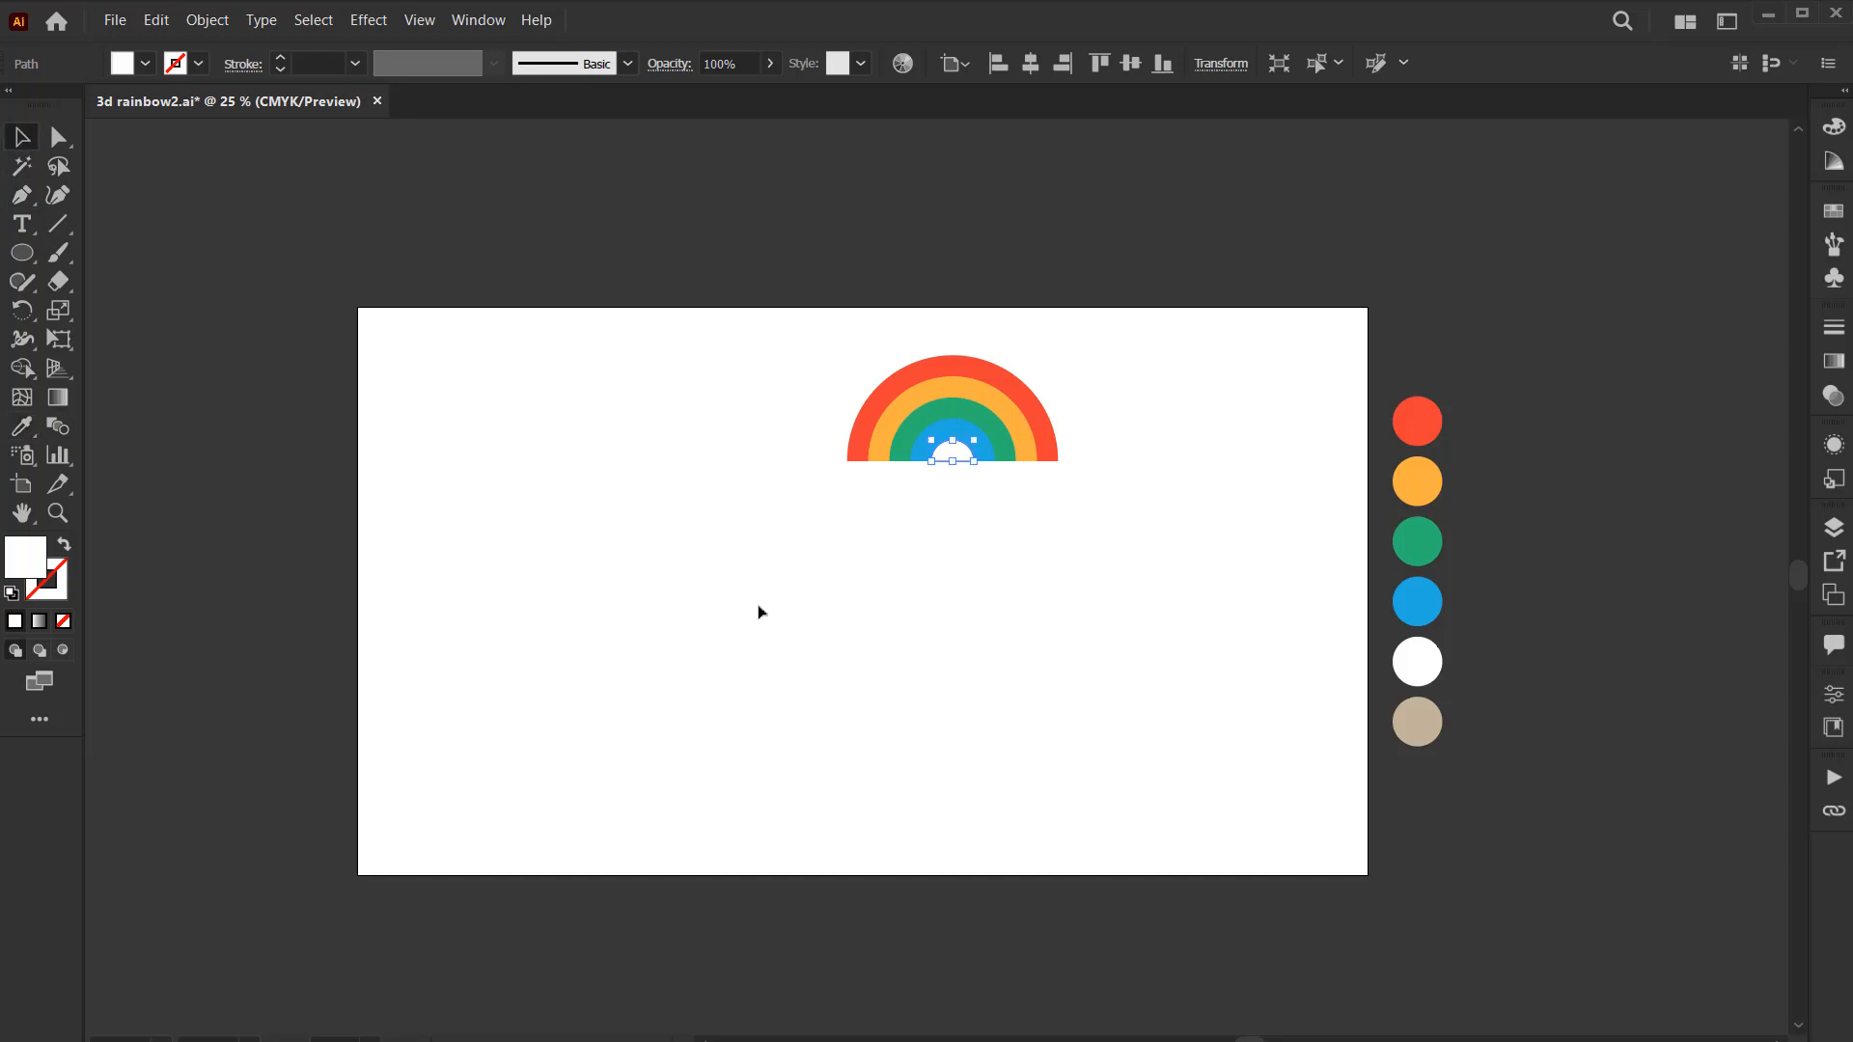
click(769, 611)
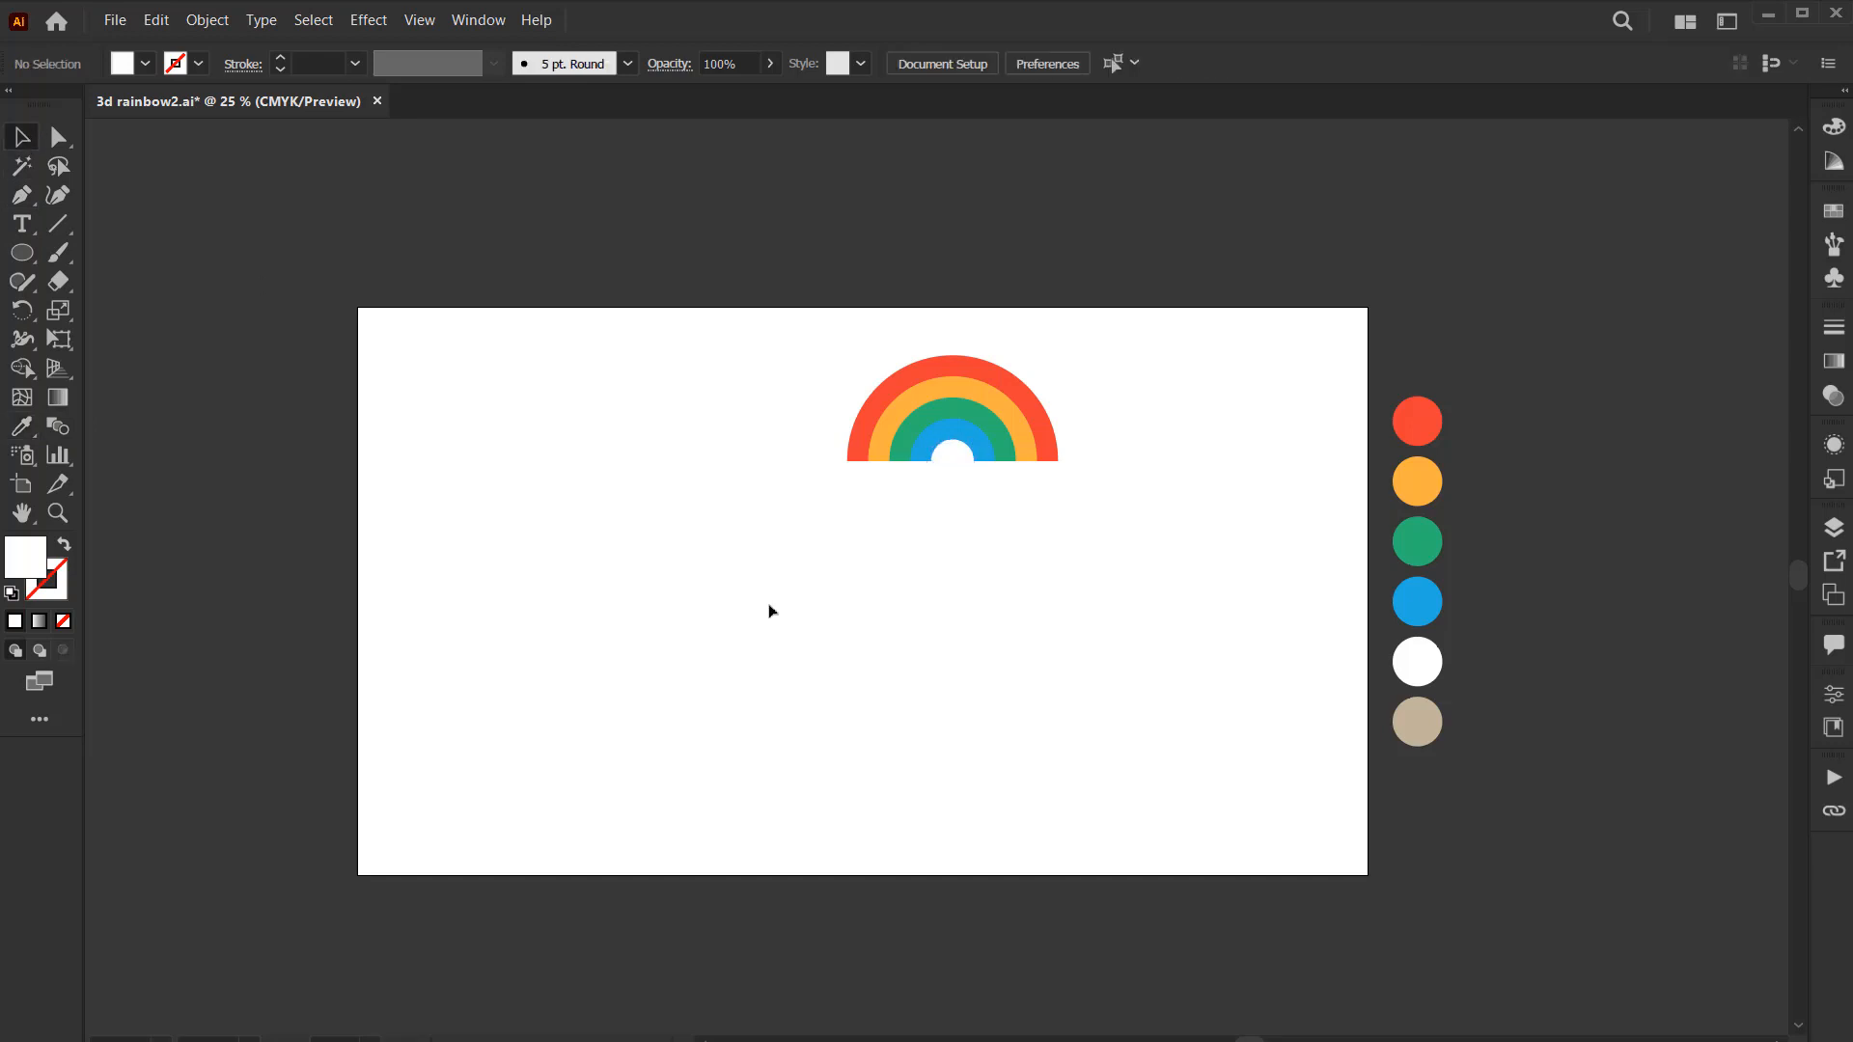
Create a 75 x 75 px circle below the rainbow and fill it with the beige sample colour
click(29, 257)
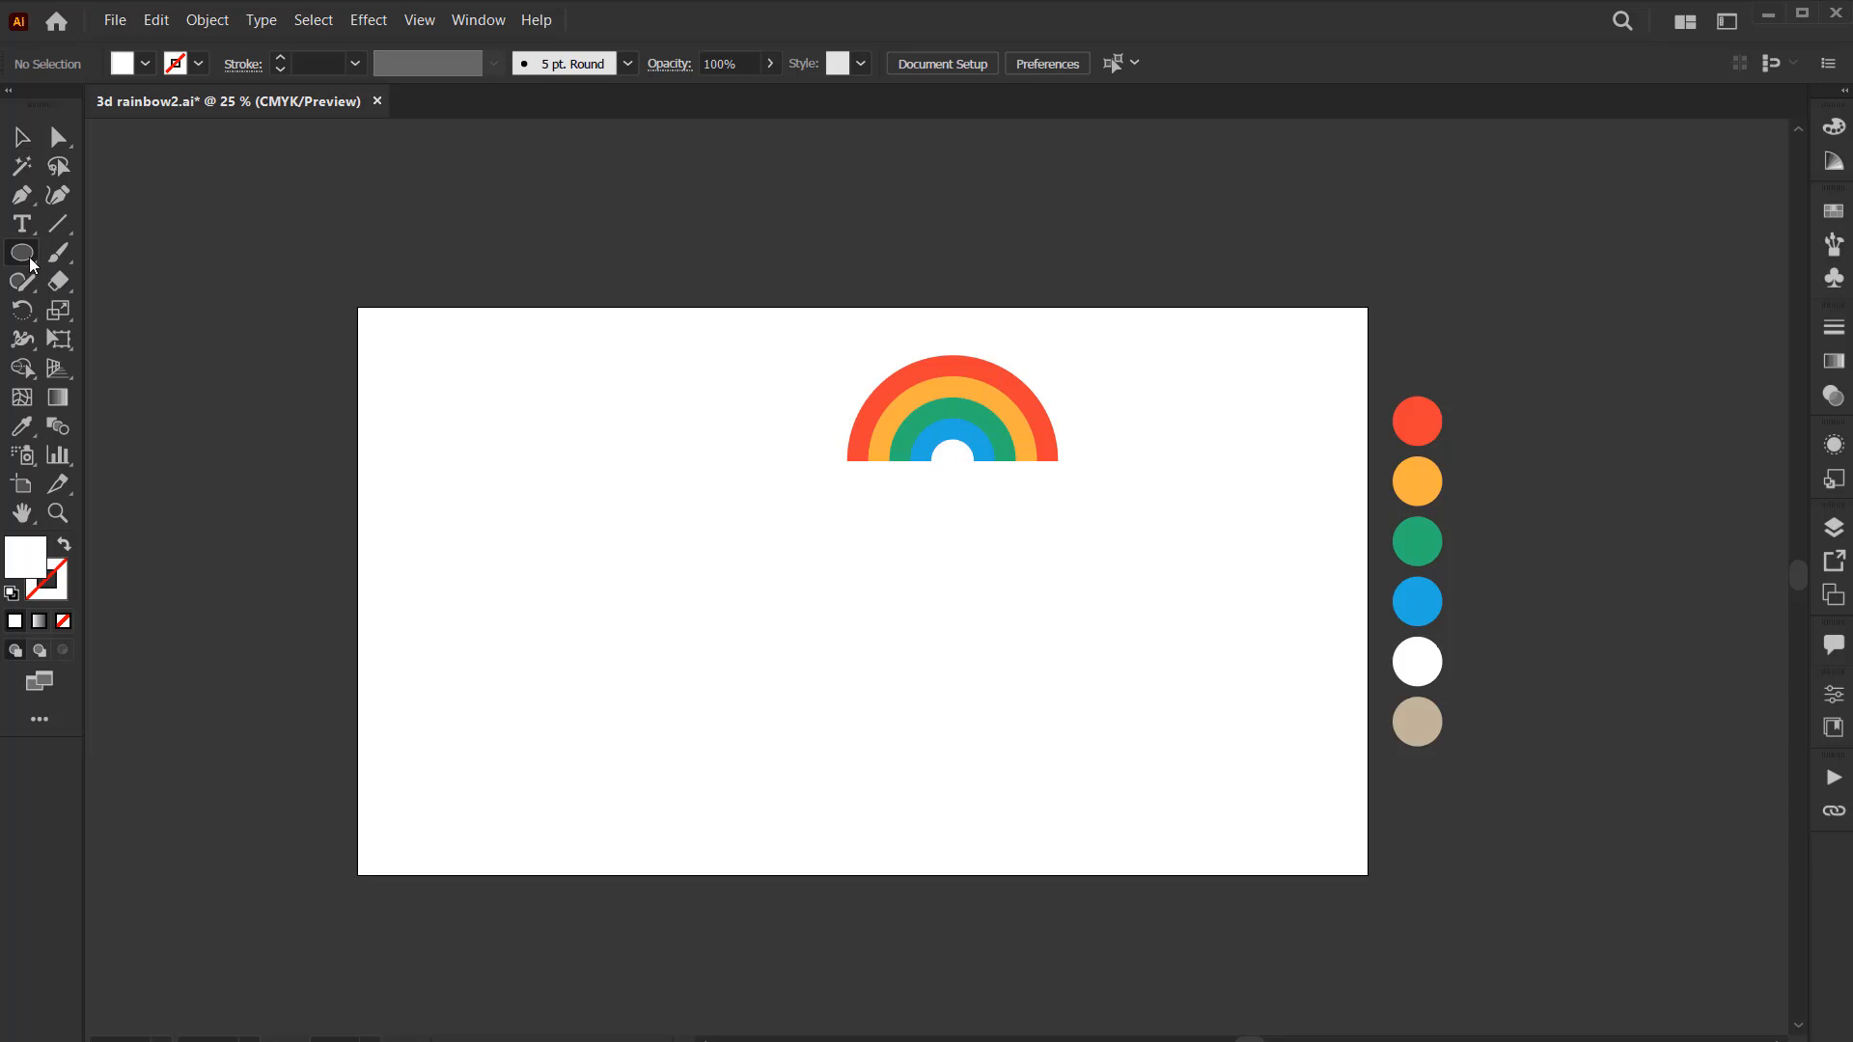
click(905, 501)
text(75)
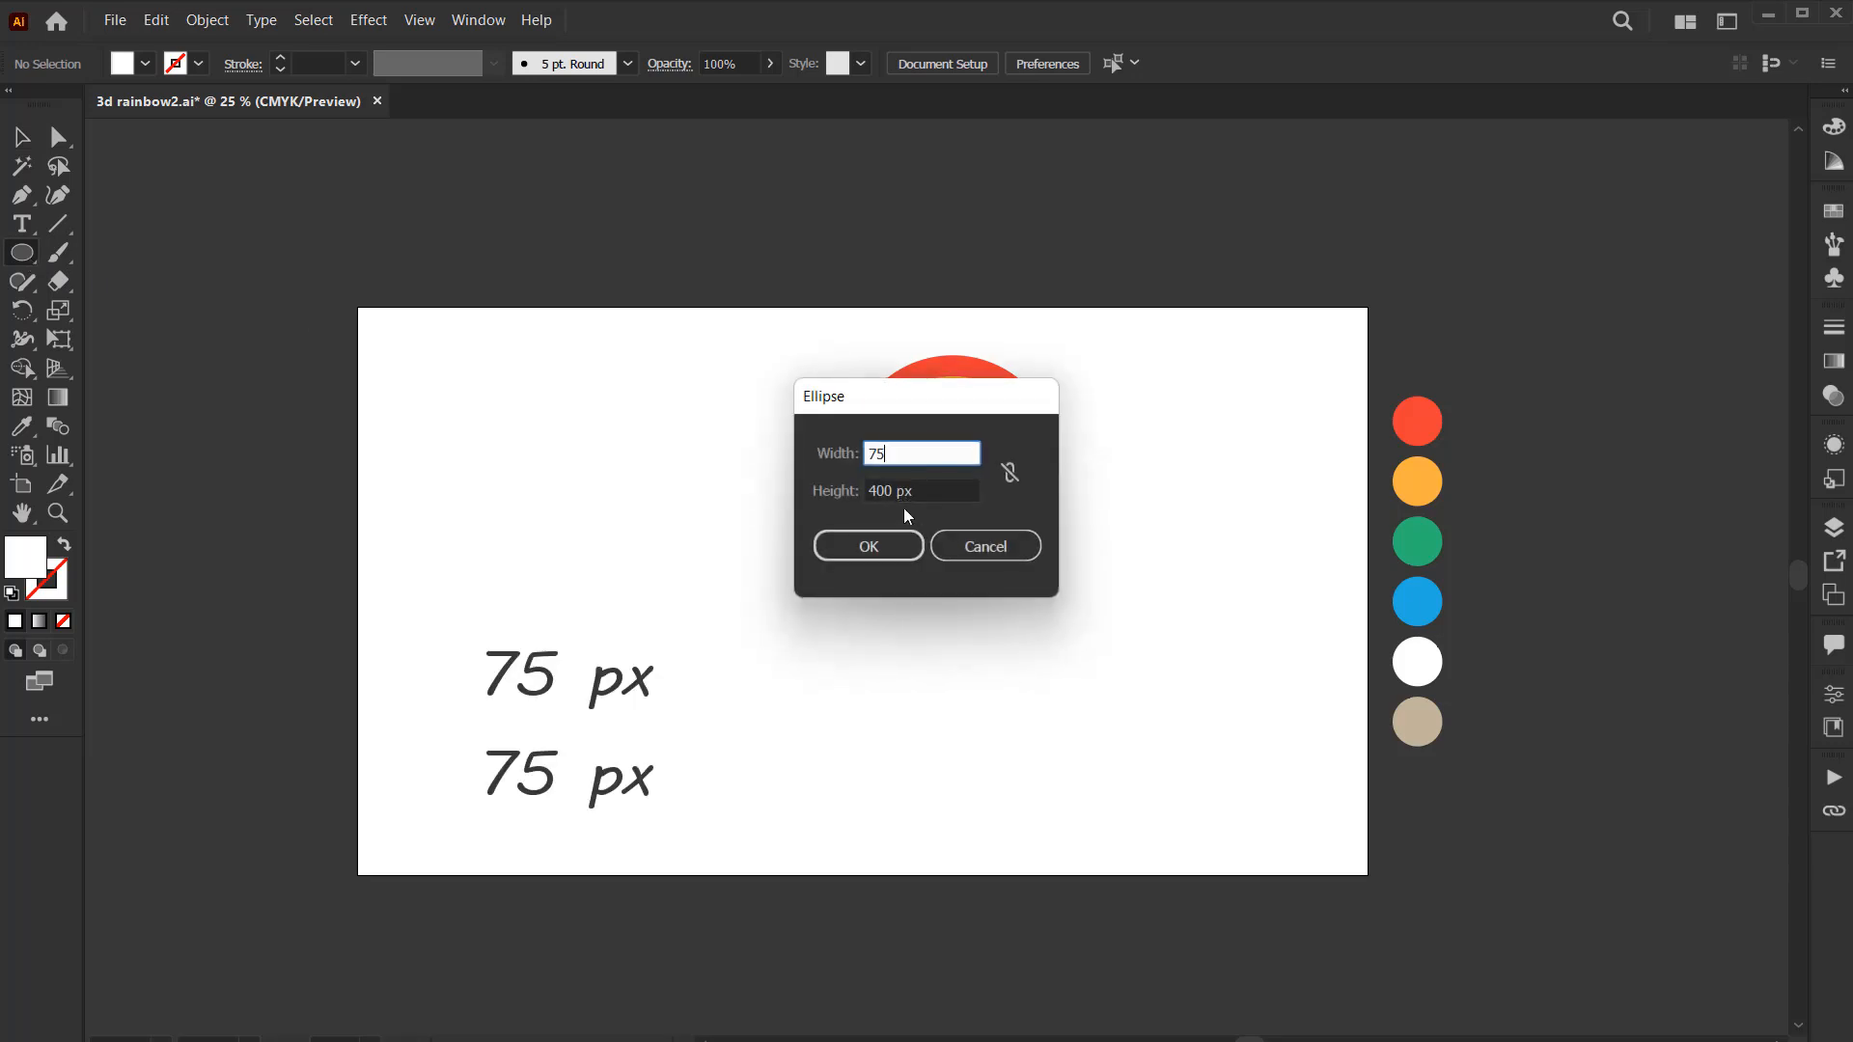
key(Tab)
text(75)
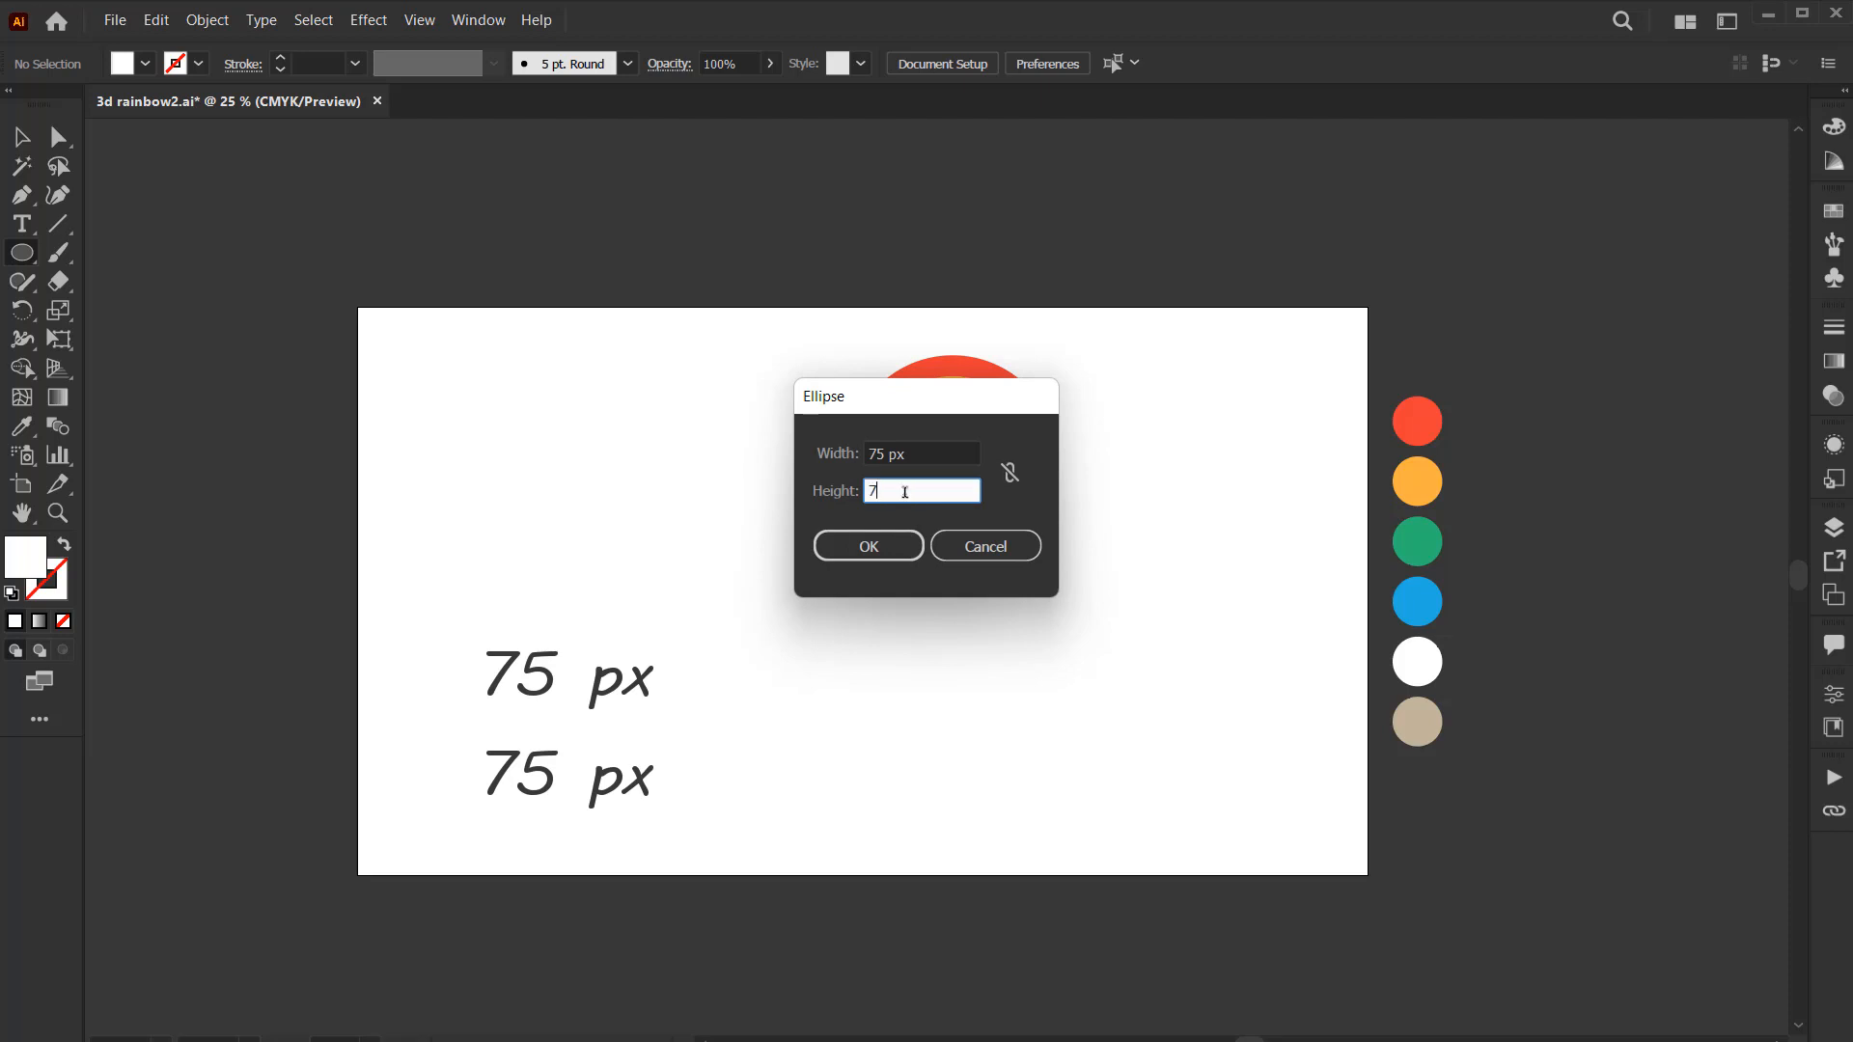
click(883, 538)
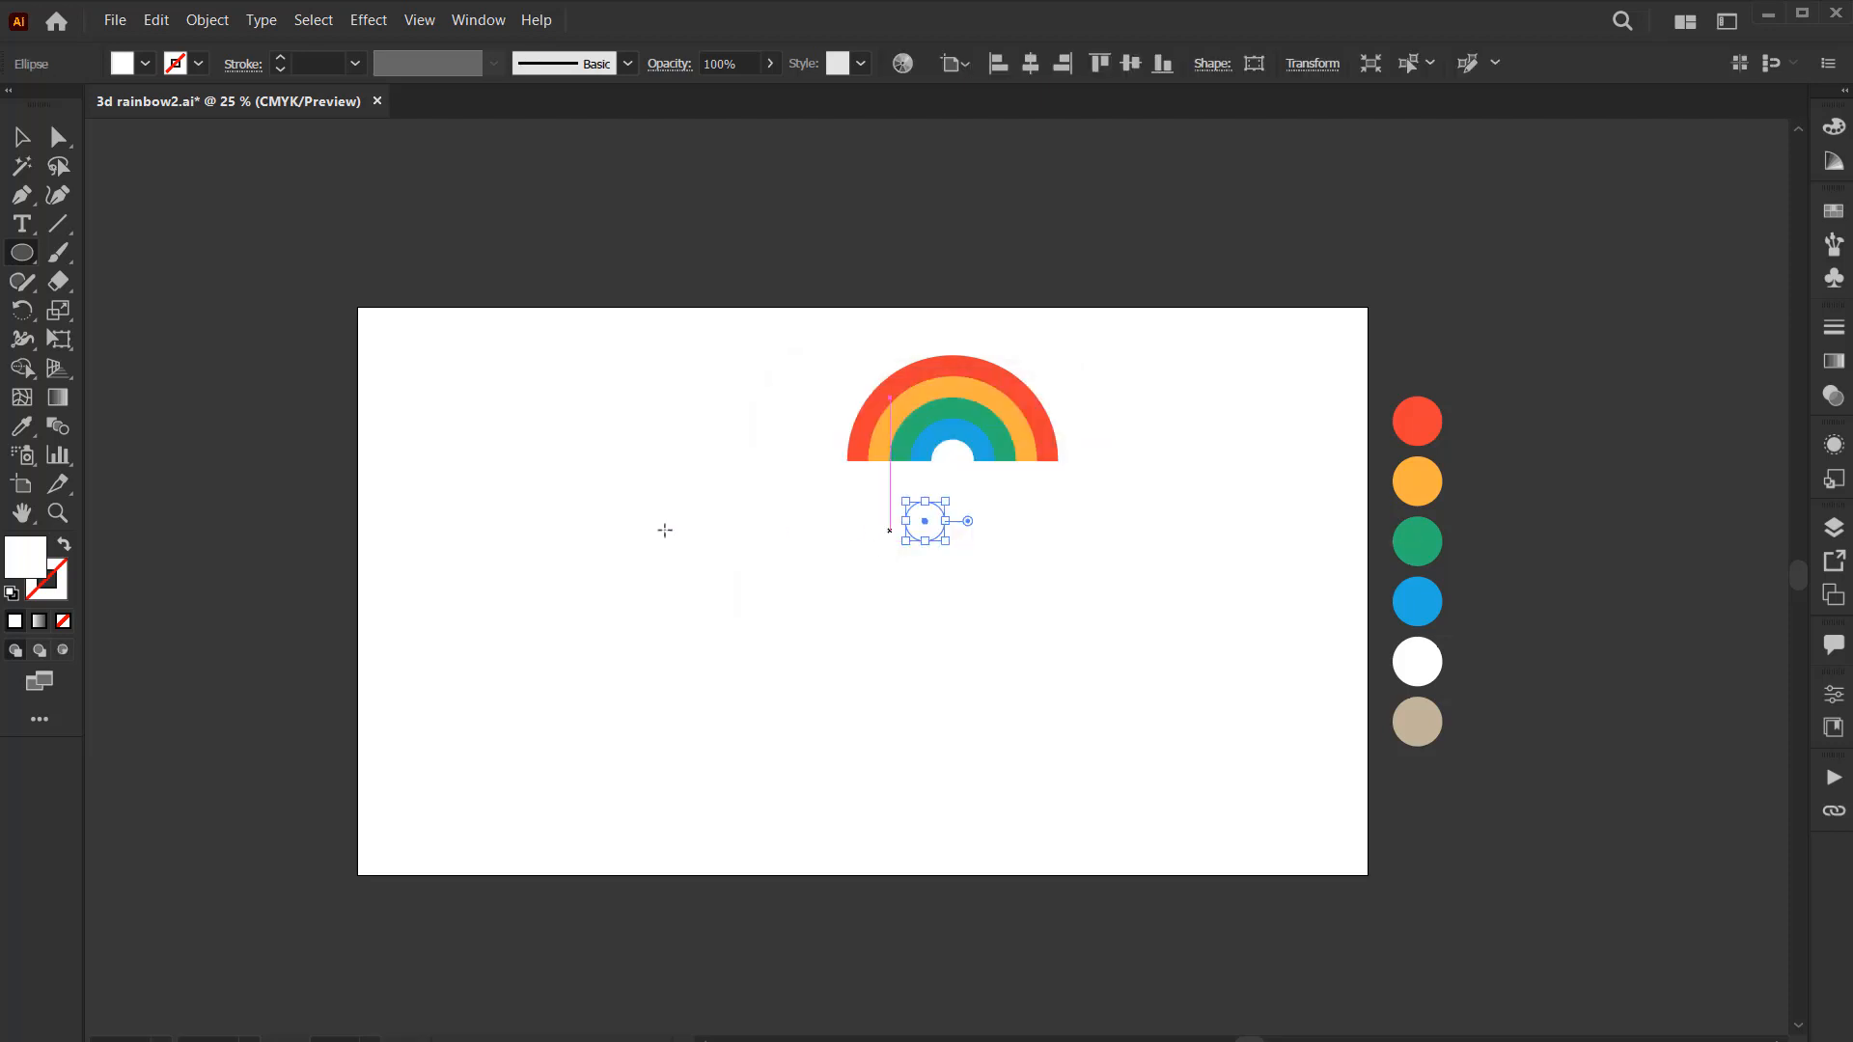
key(i)
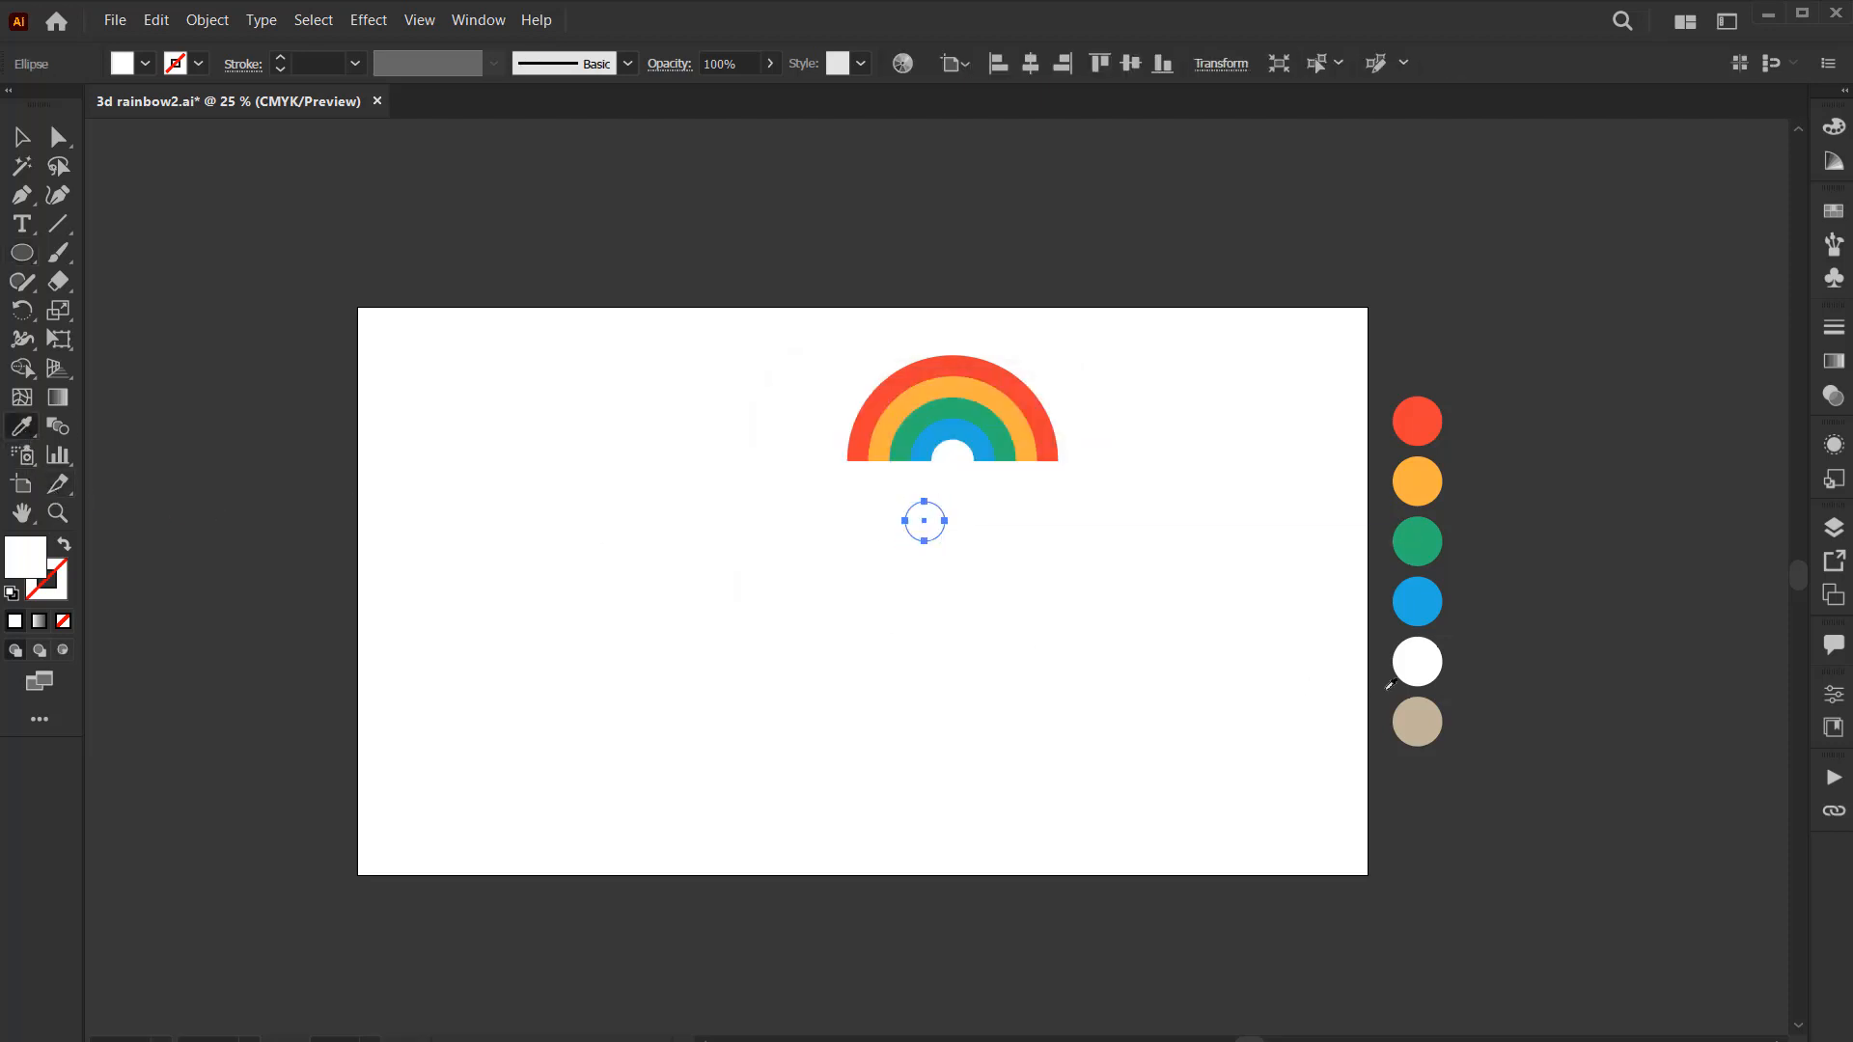
click(1420, 714)
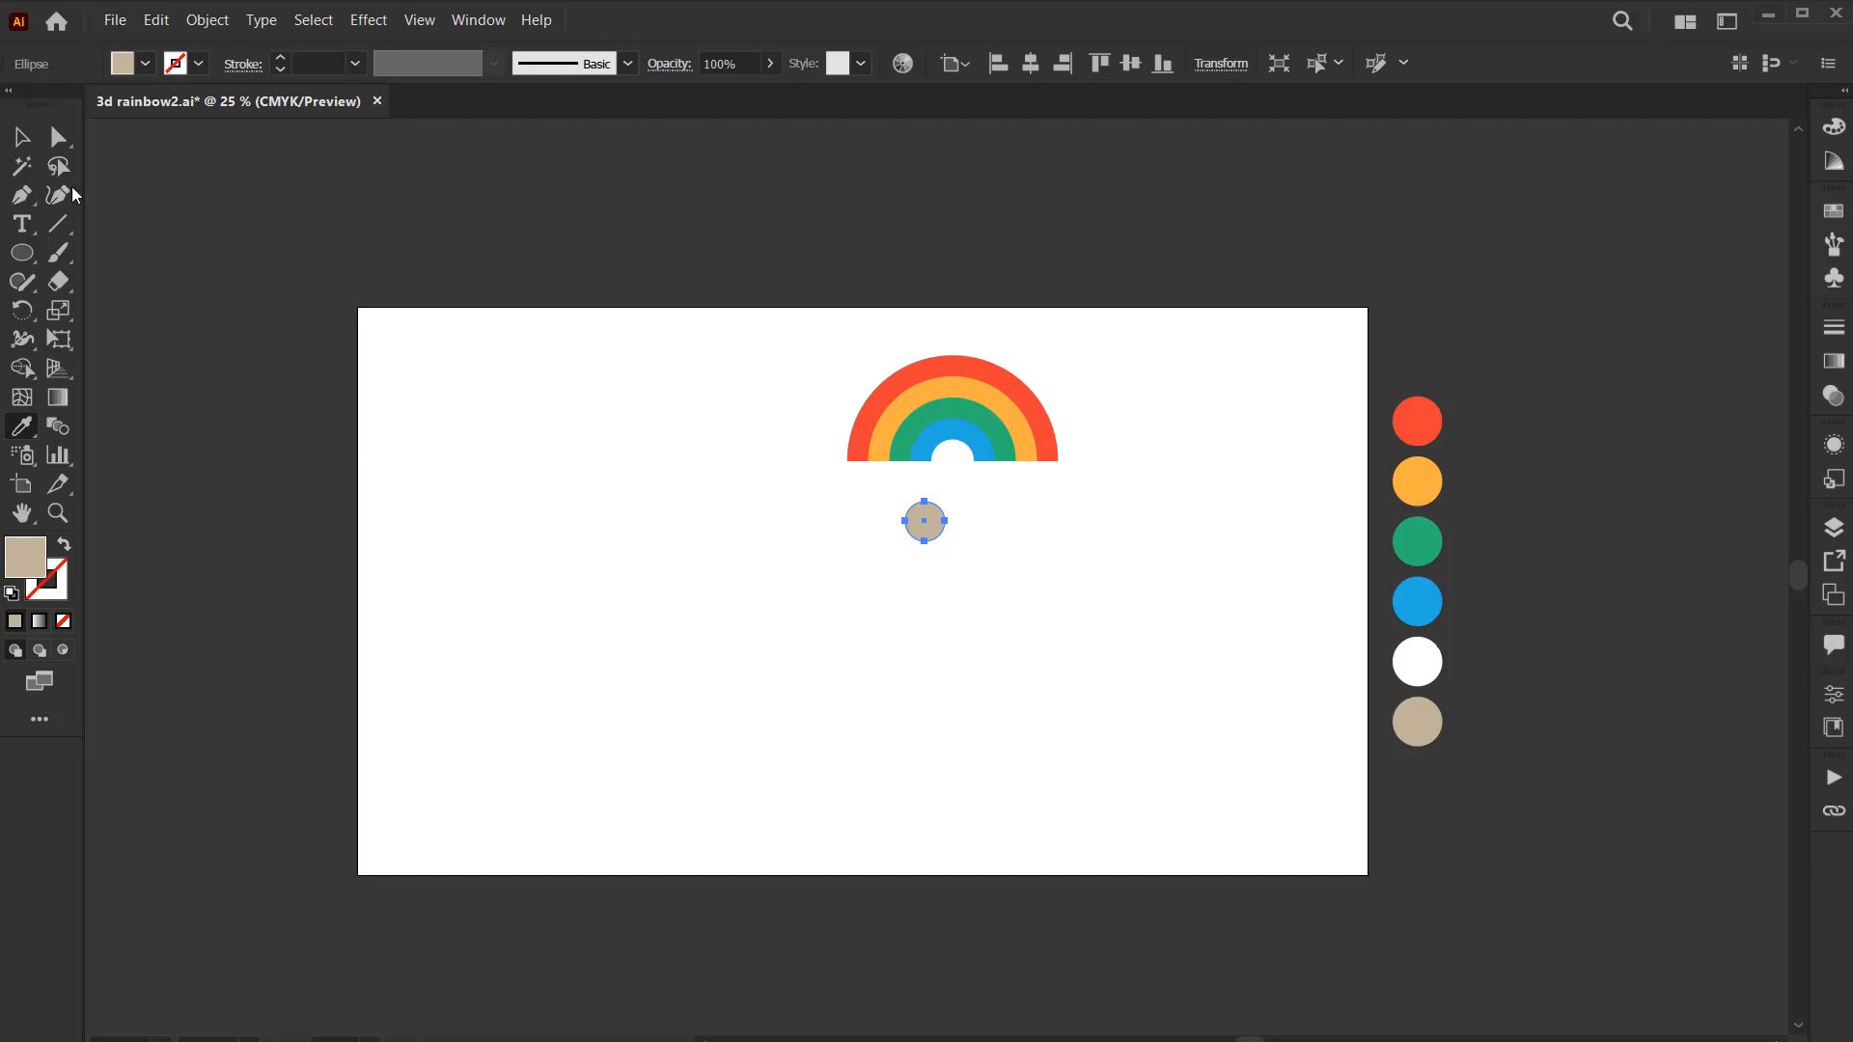
click(21, 136)
Duplicate the beige circle and arrange four overlapping circles into a cloud shape below the rainbow
right_click(988, 538)
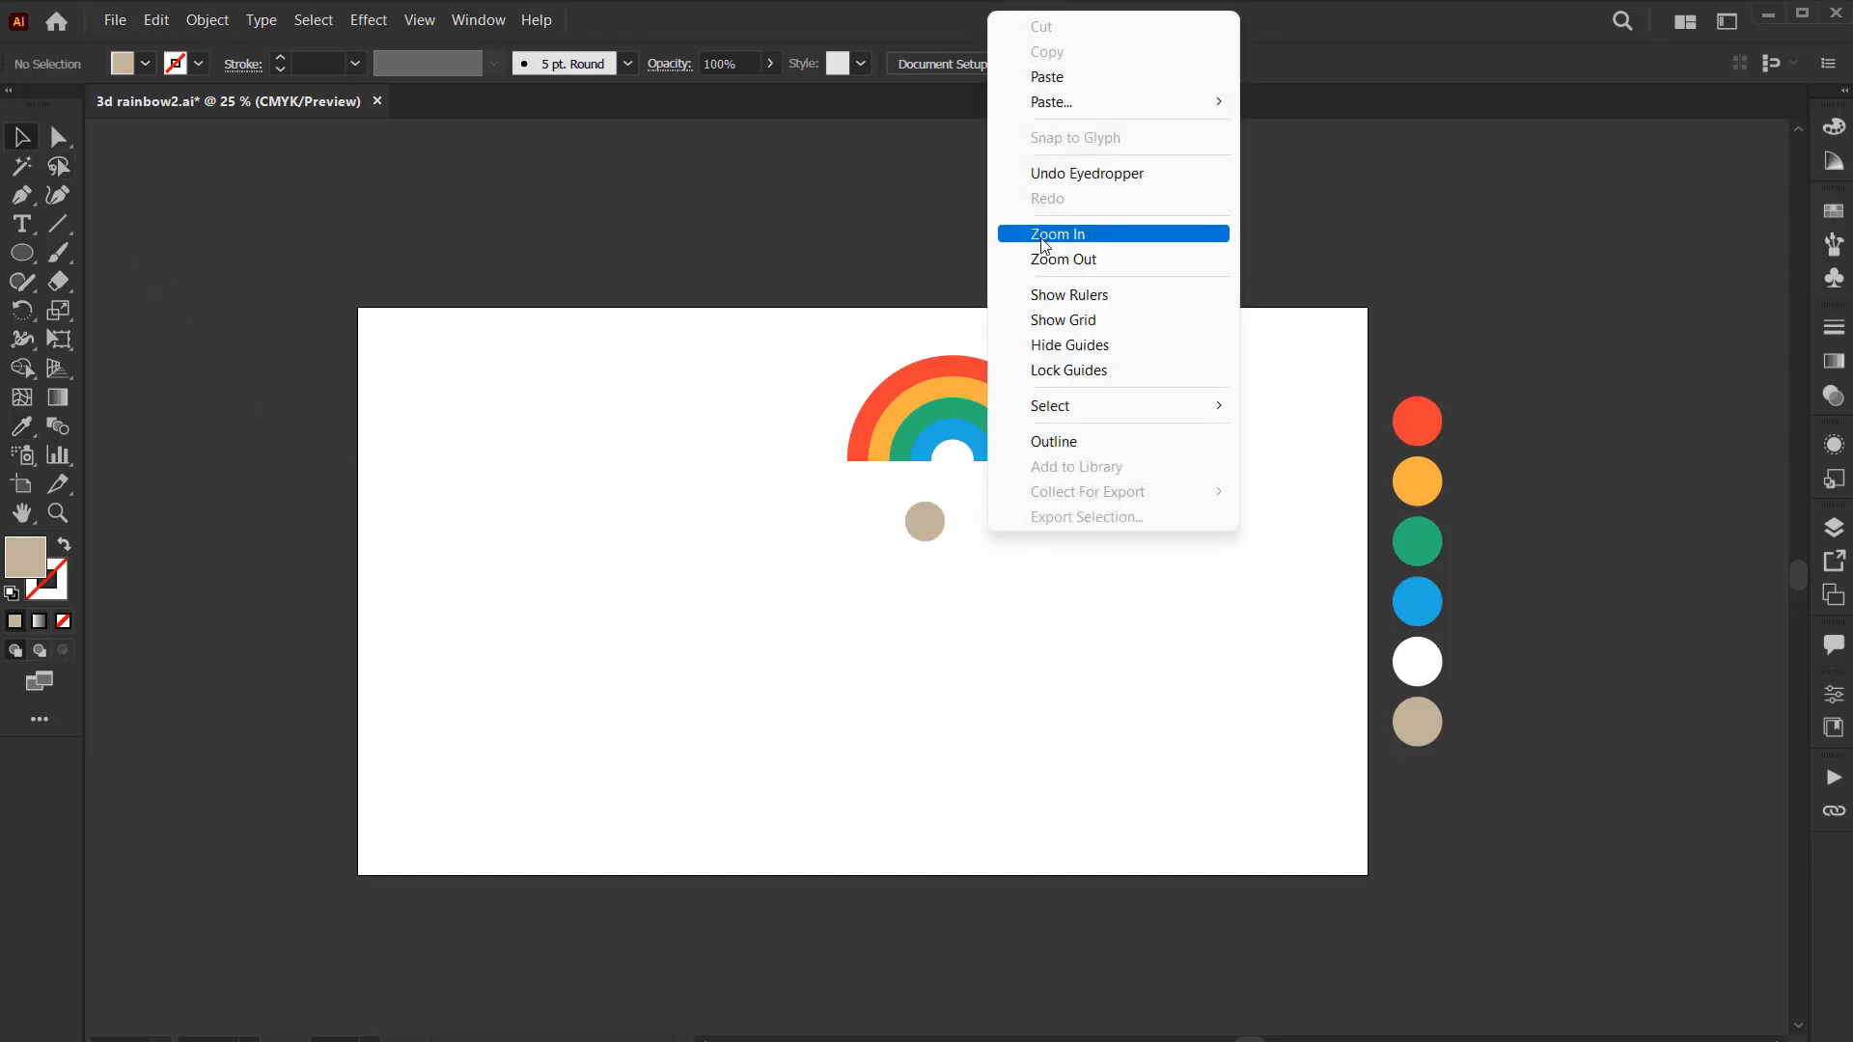
click(1024, 233)
right_click(985, 584)
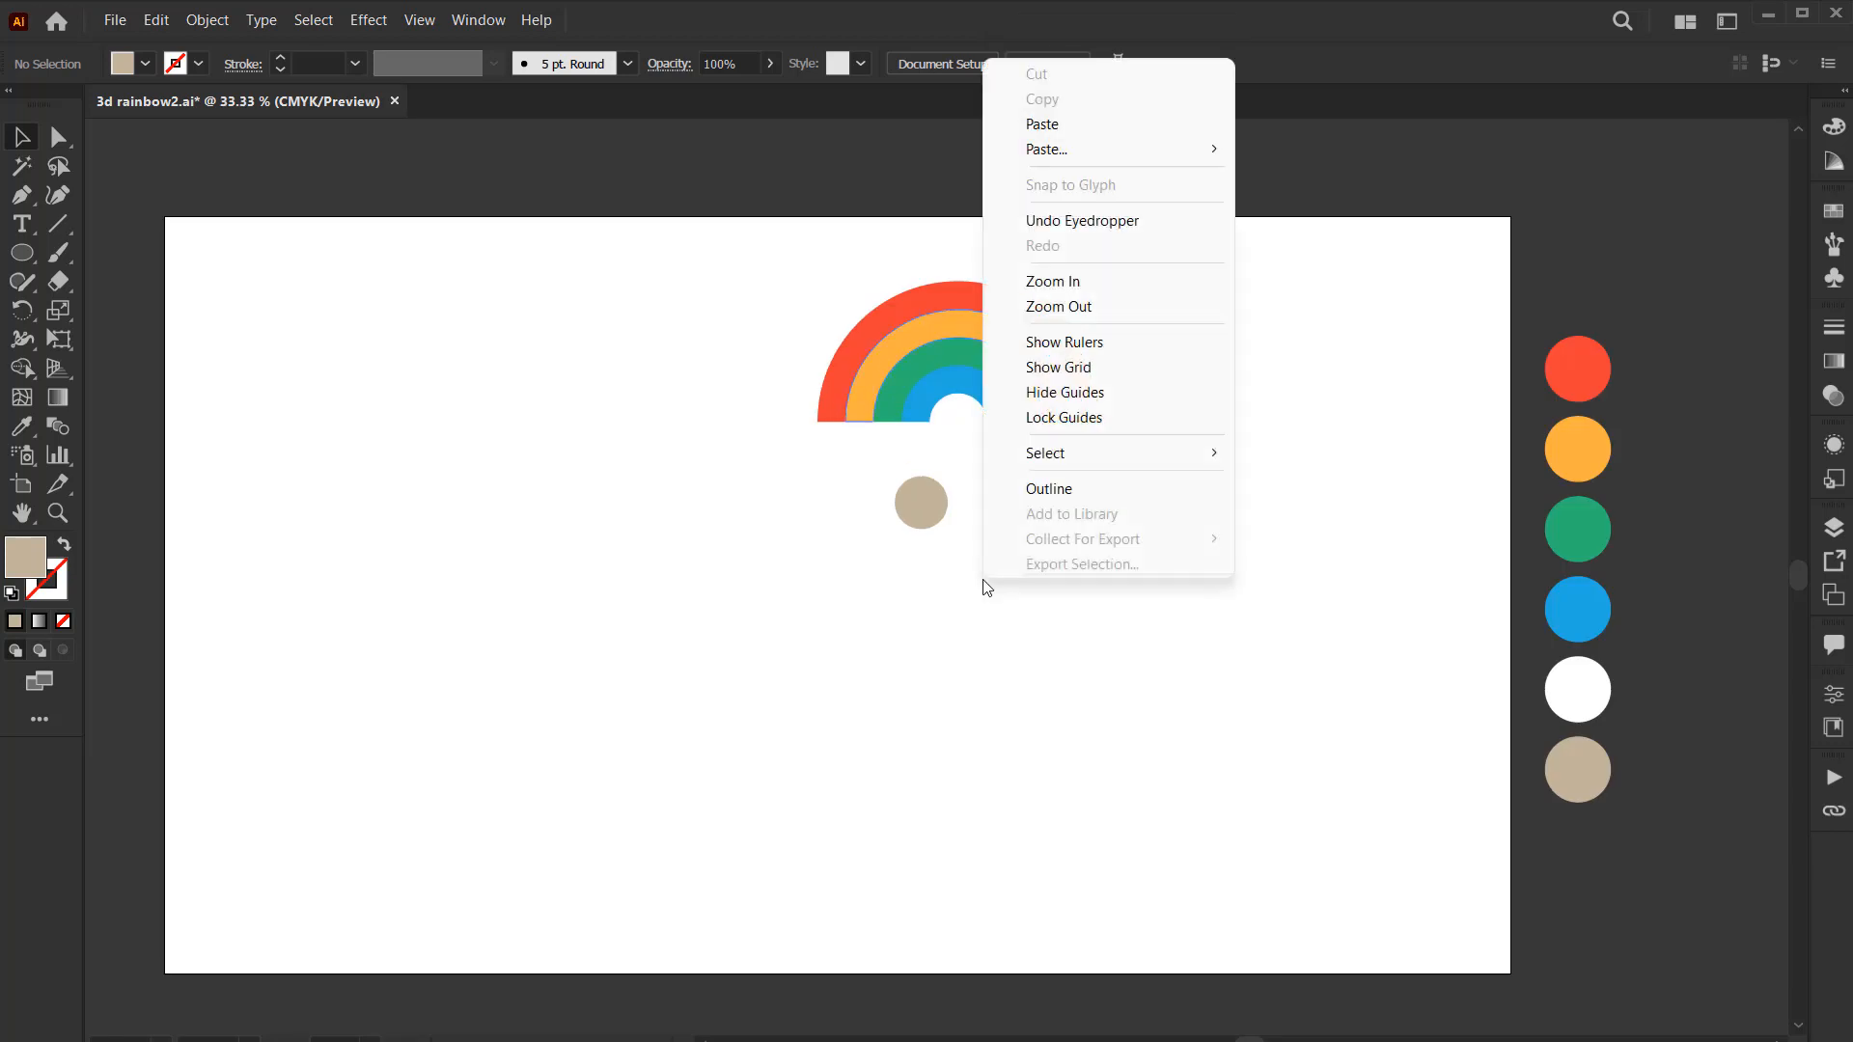
click(1029, 280)
drag(1039, 369, 986, 591)
click(872, 695)
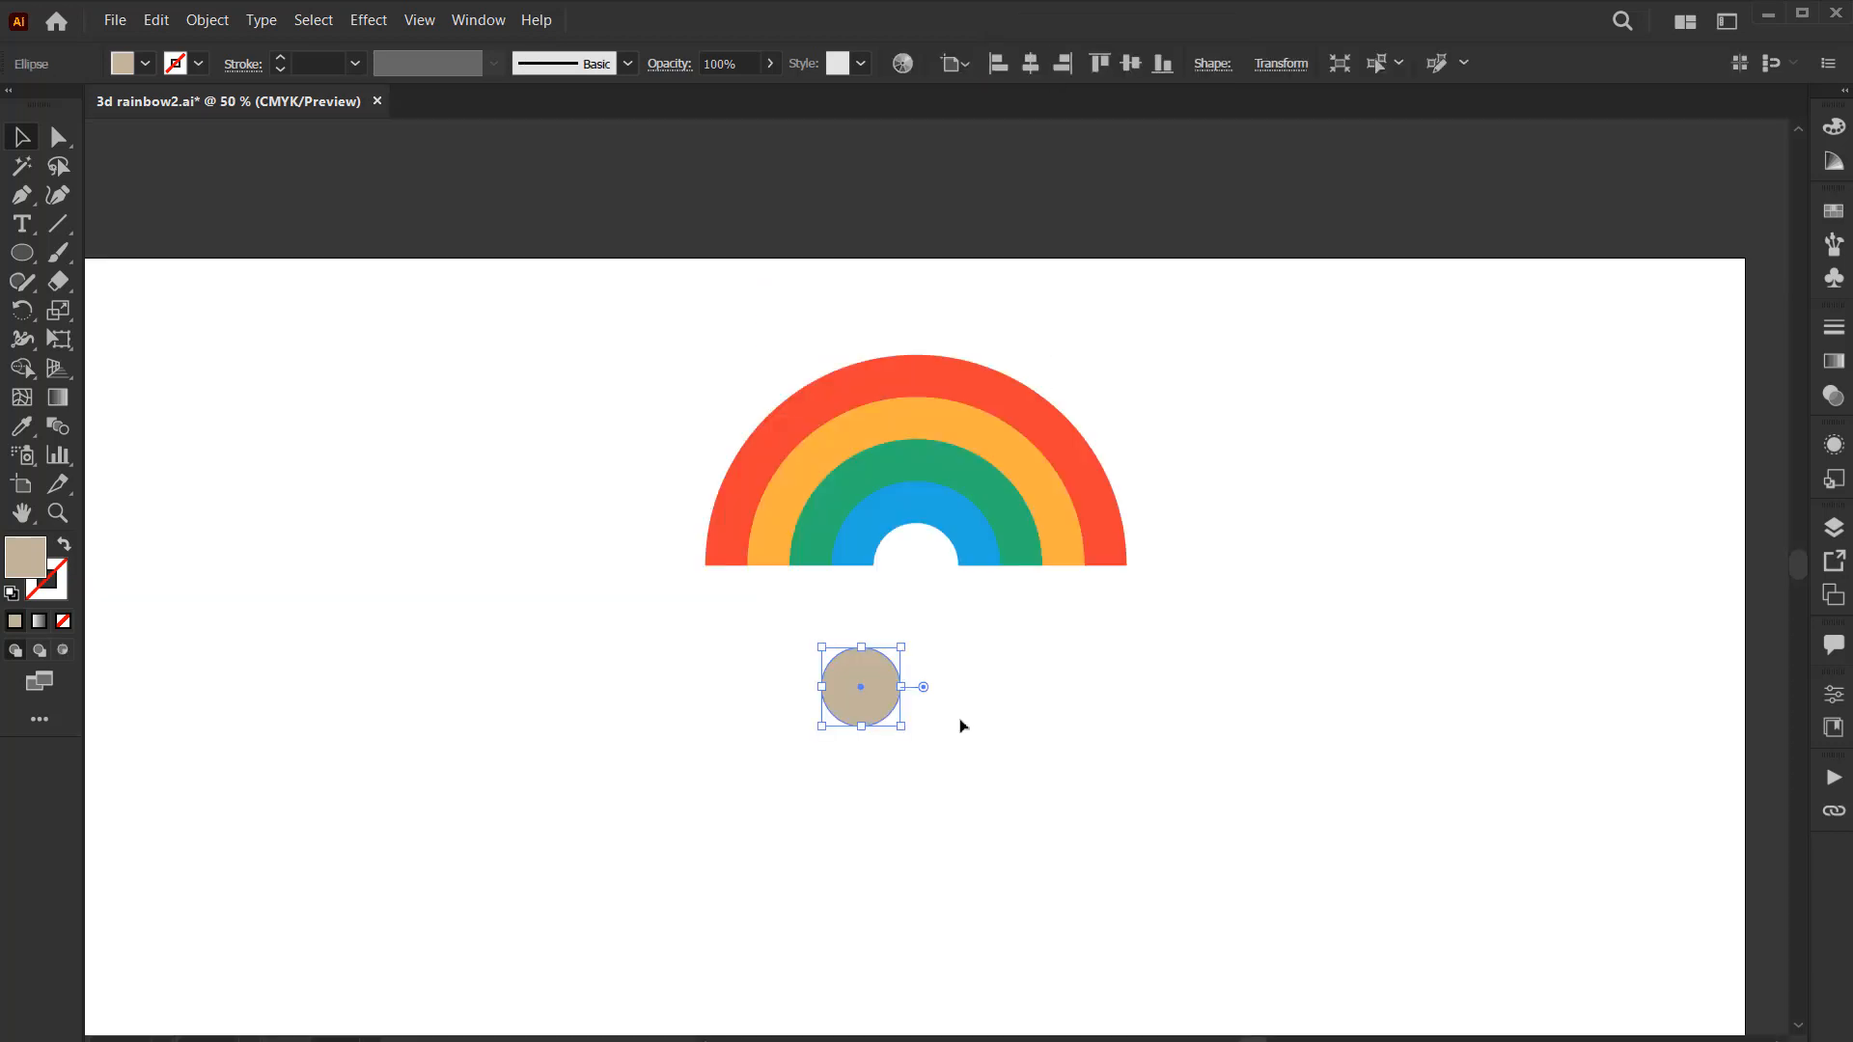
click(956, 723)
drag(884, 704, 800, 726)
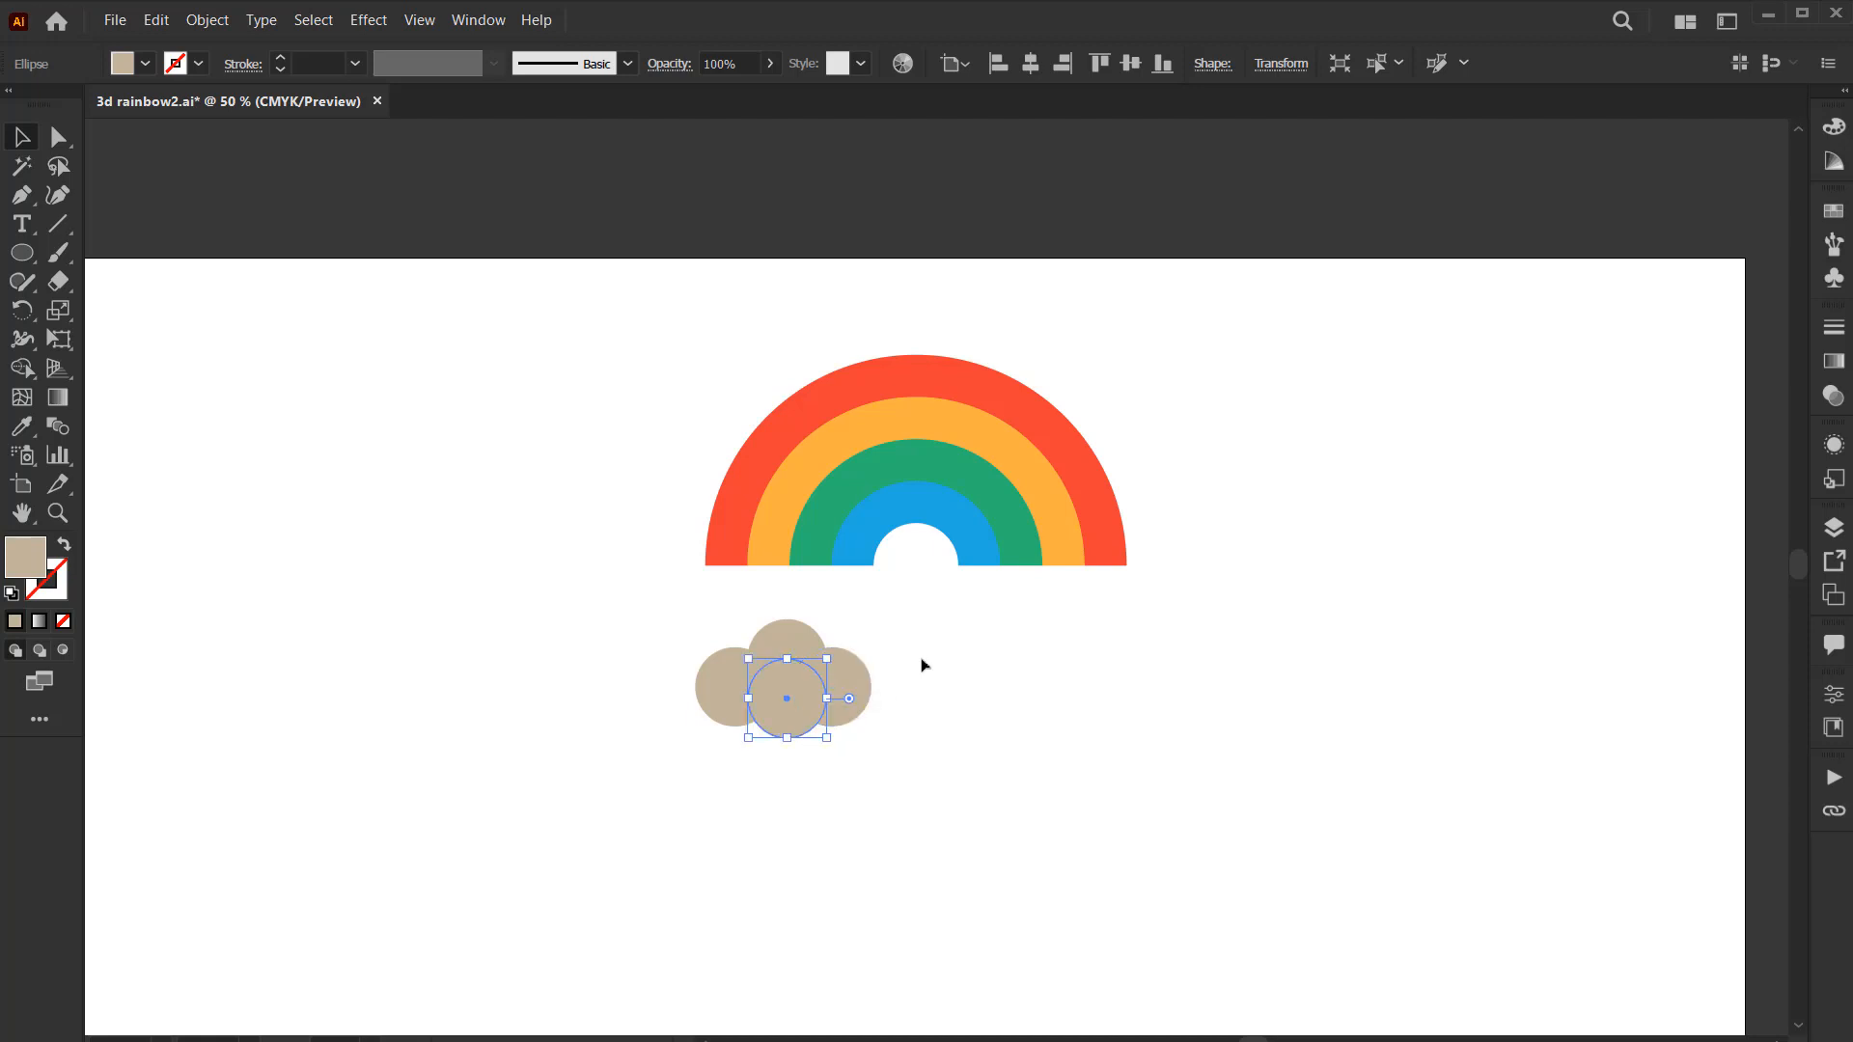
Merge the four beige circles into a single cloud shape with Pathfinder Unite and deselect it
drag(912, 643, 700, 768)
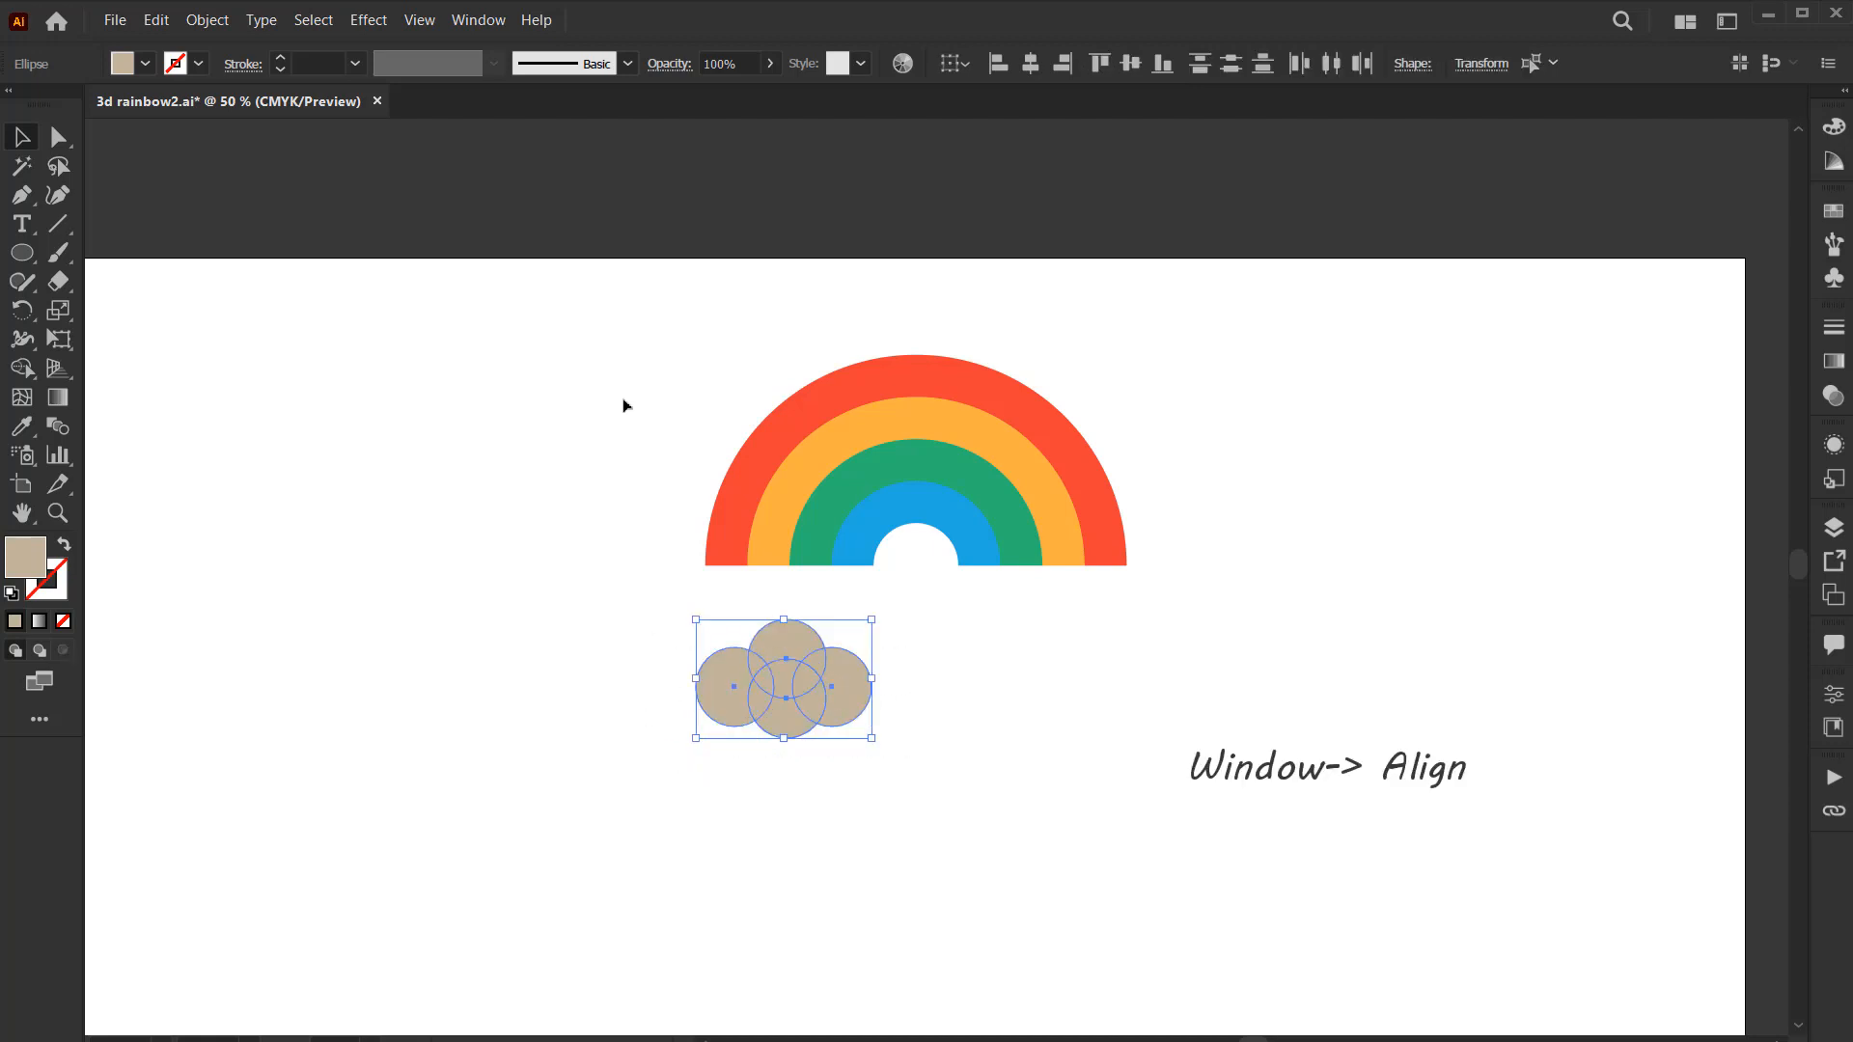
click(464, 26)
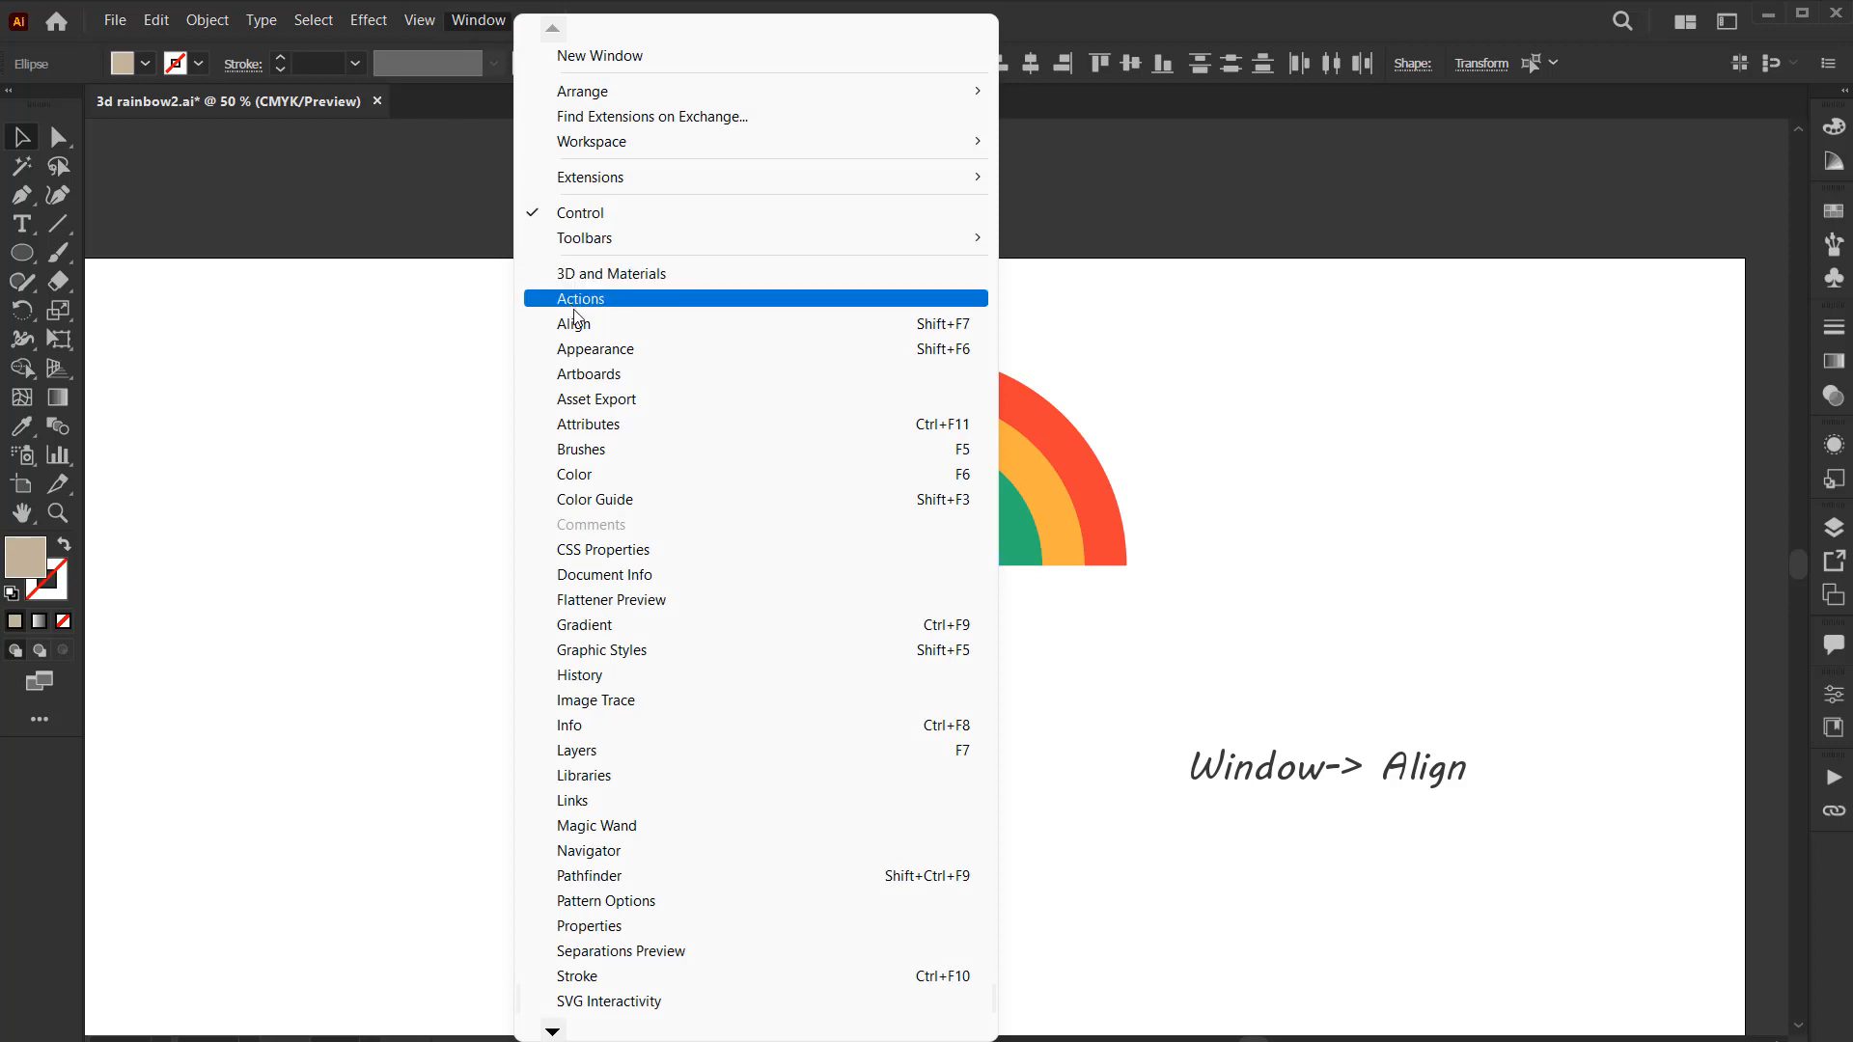
click(575, 318)
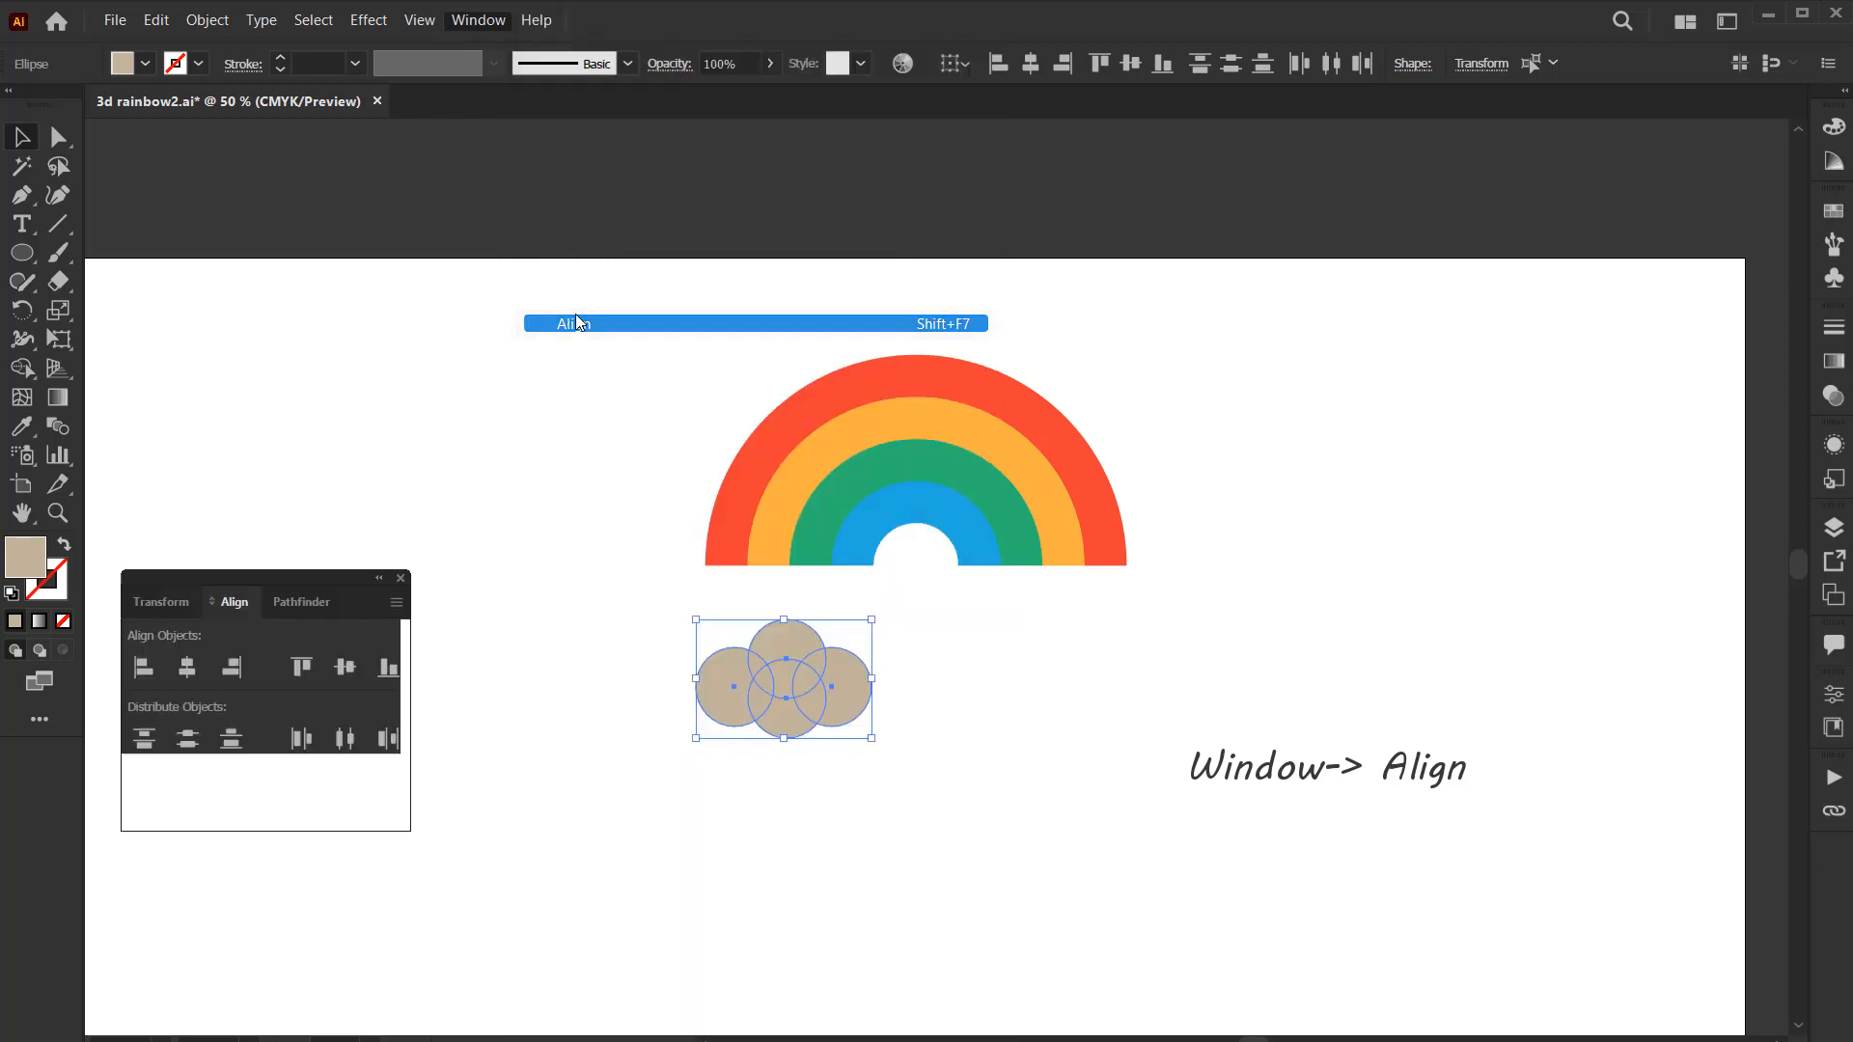
click(295, 605)
click(144, 667)
click(889, 841)
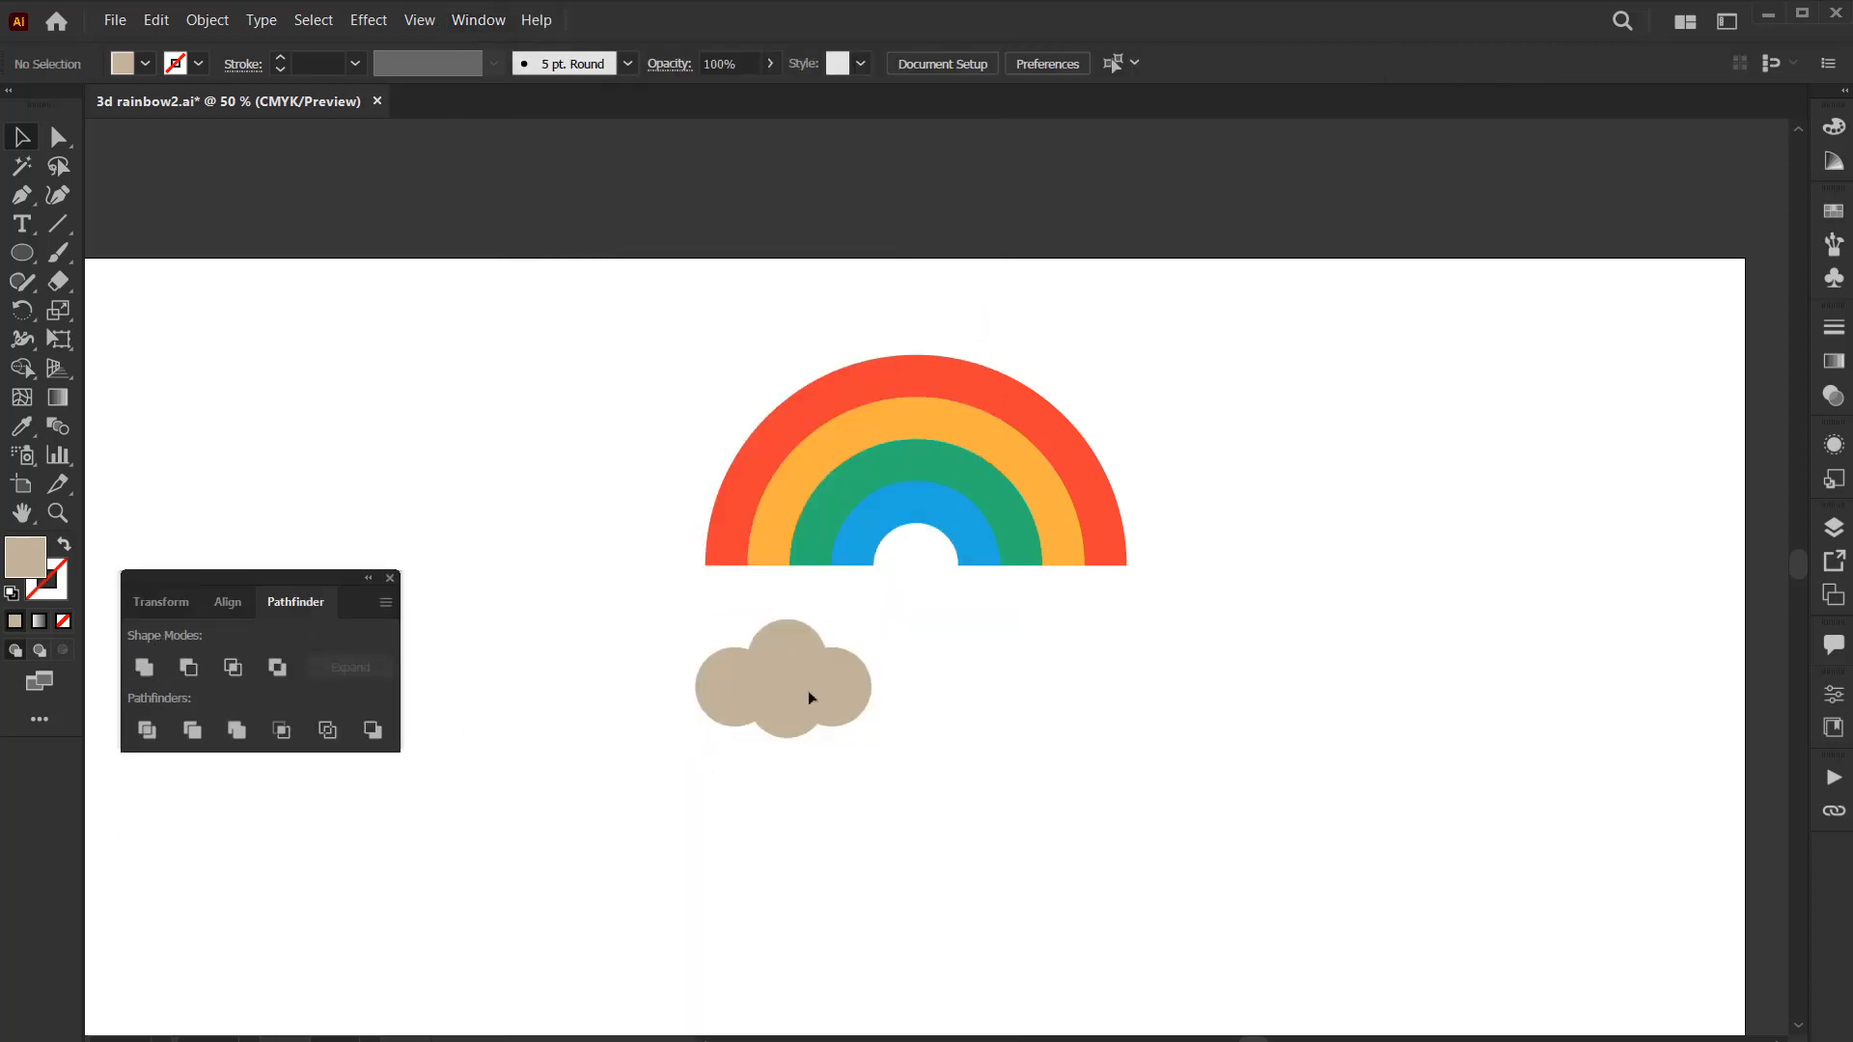
Place the beige cloud and a copy of it over the two feet of the rainbow, one on each side
drag(809, 697, 1081, 604)
click(849, 721)
click(818, 591)
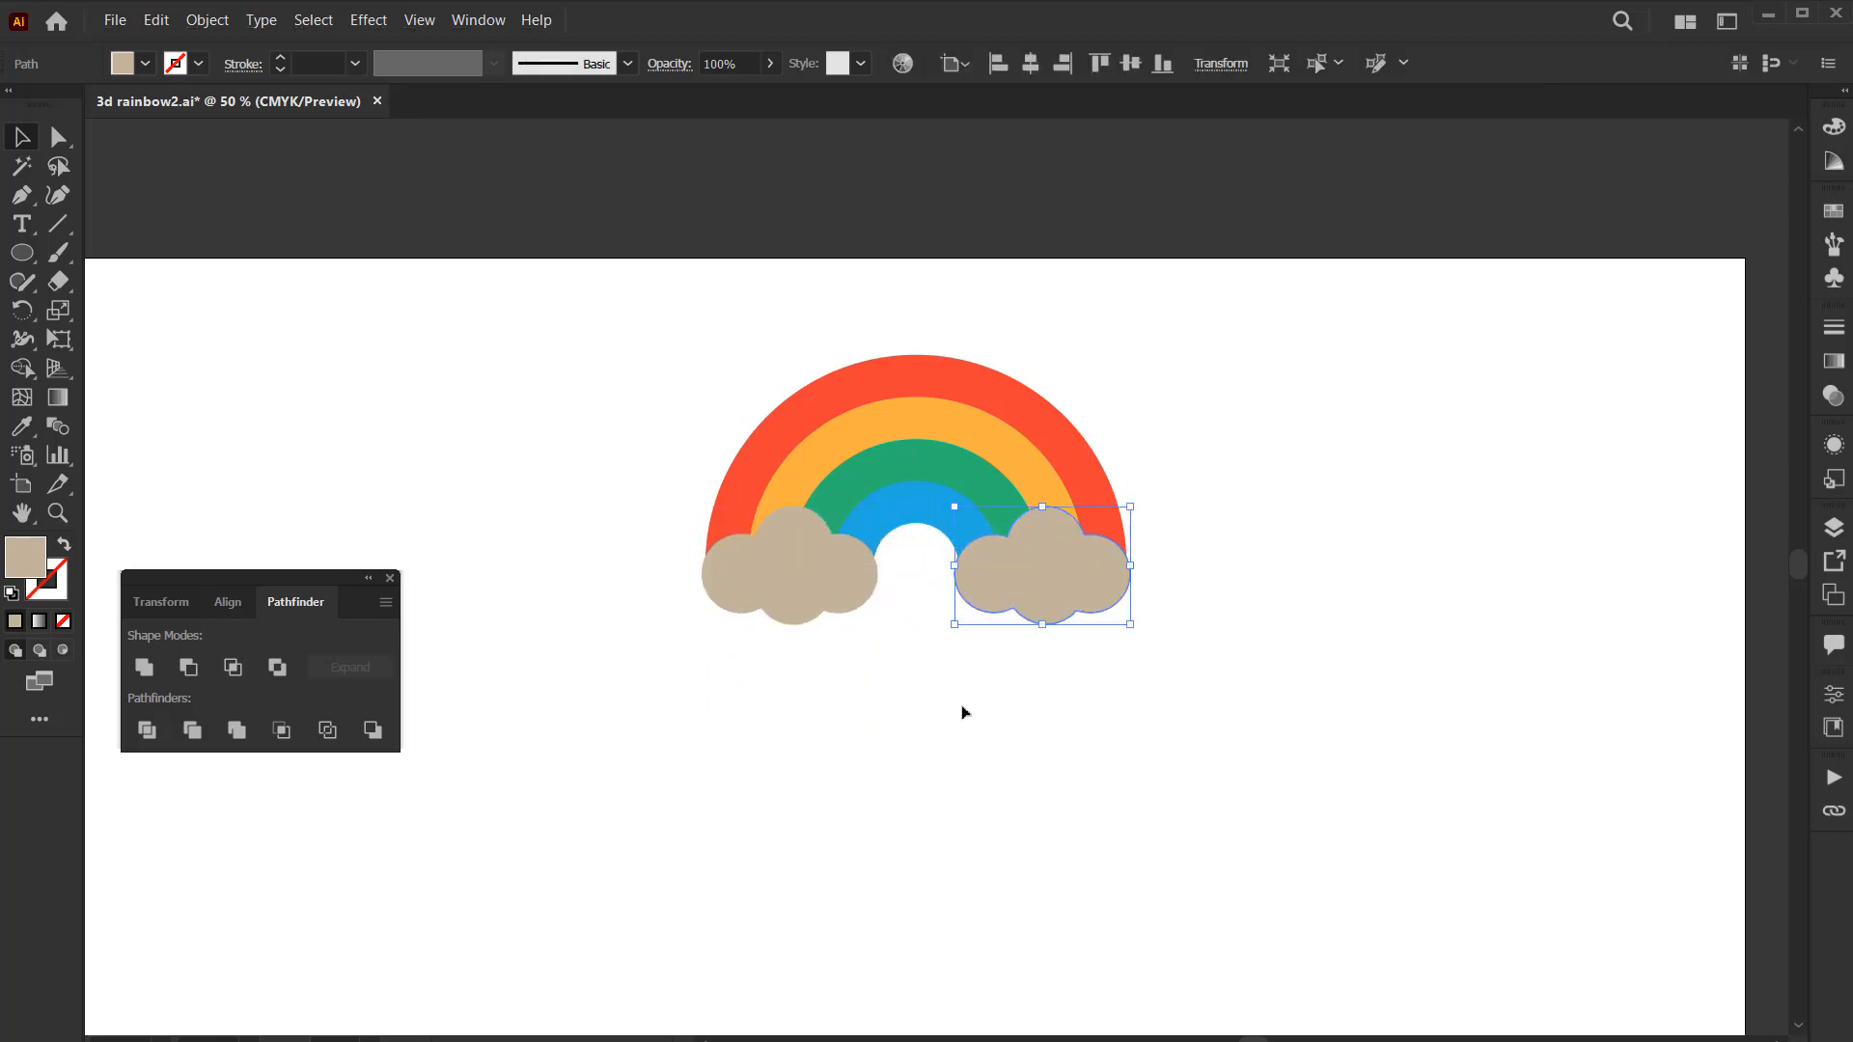
click(960, 713)
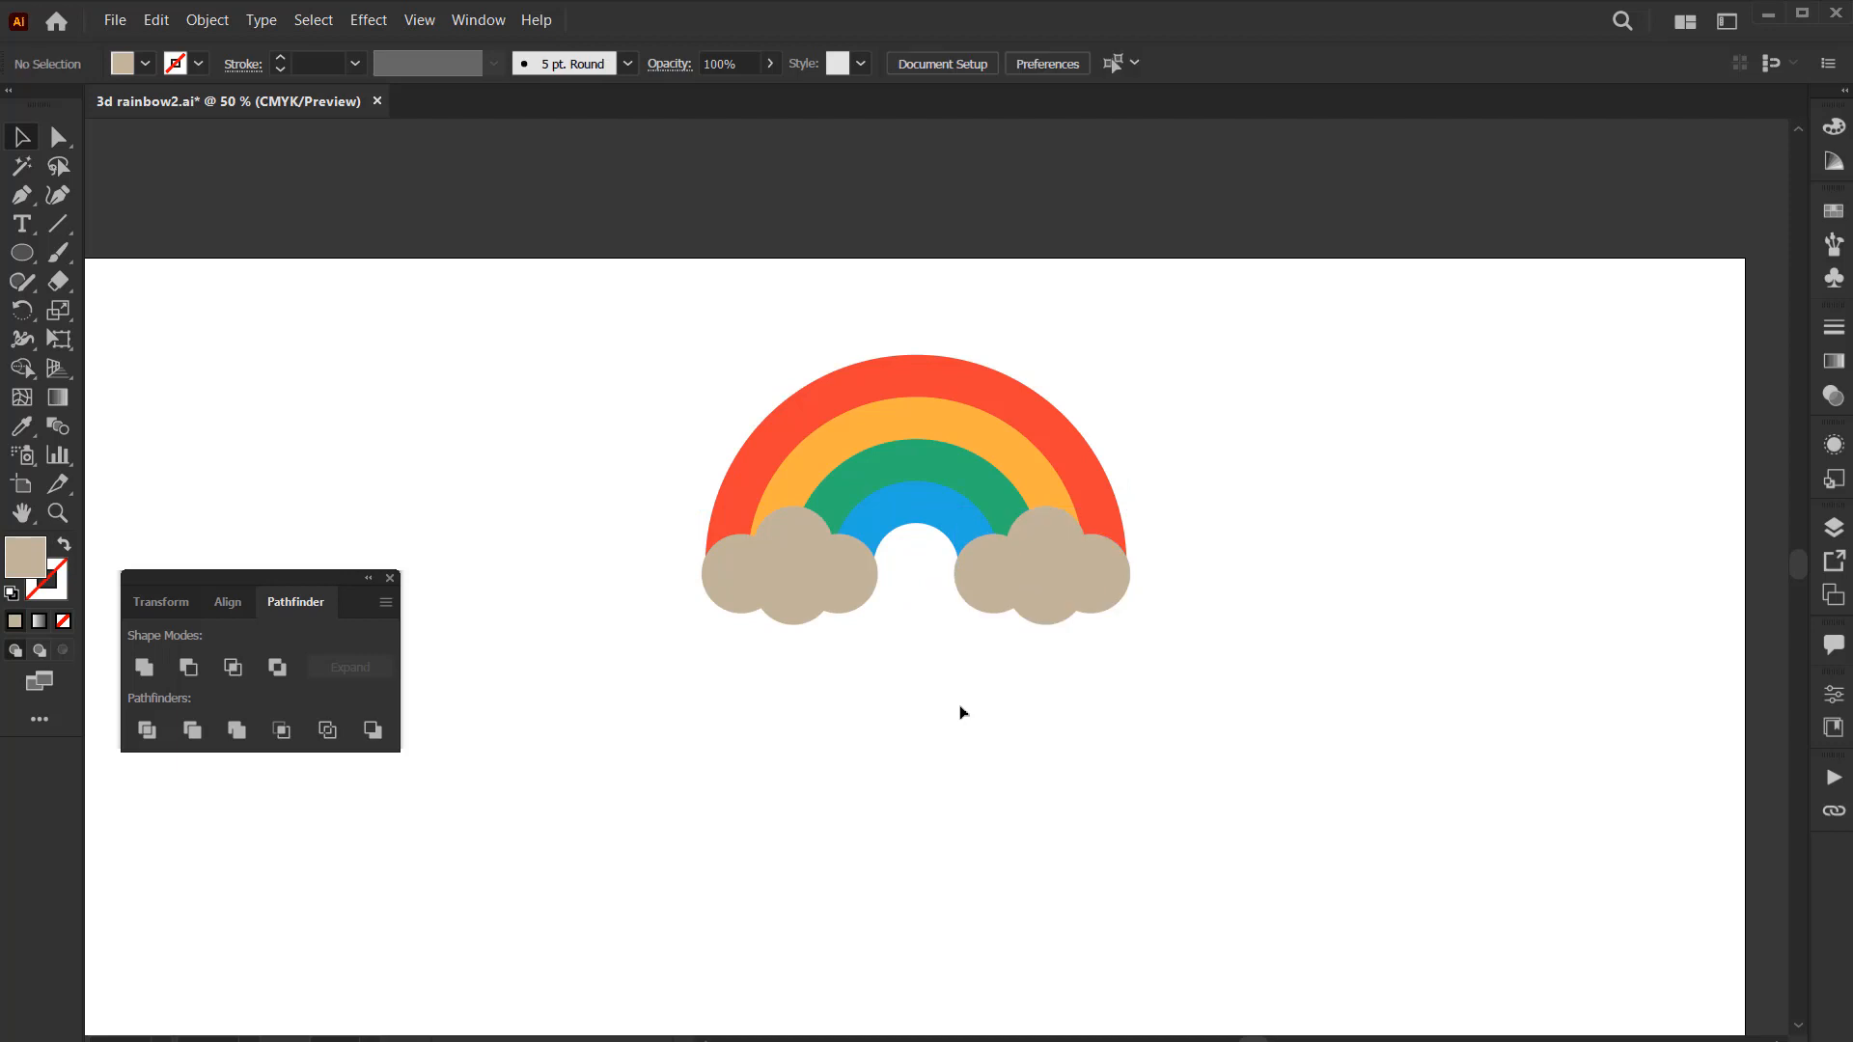
Group the rainbow bands and both clouds into one object and deselect it
right_click(1173, 777)
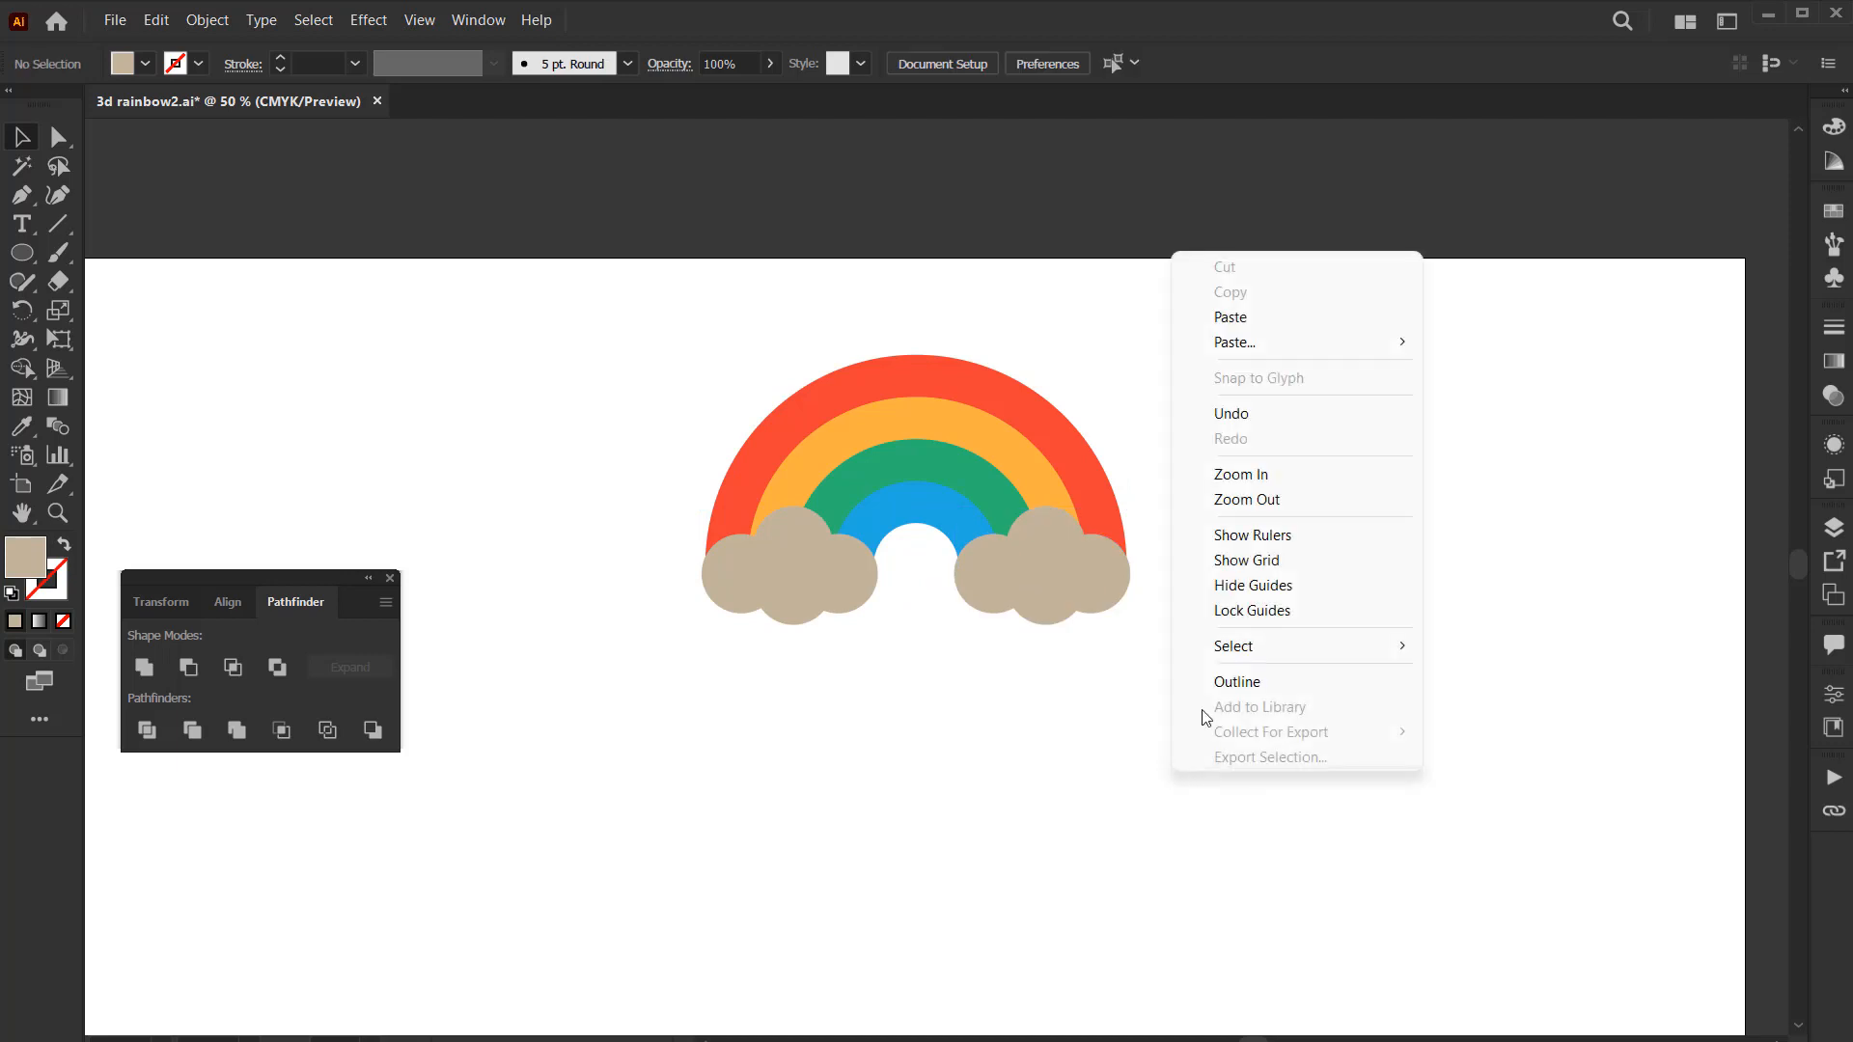
click(1249, 500)
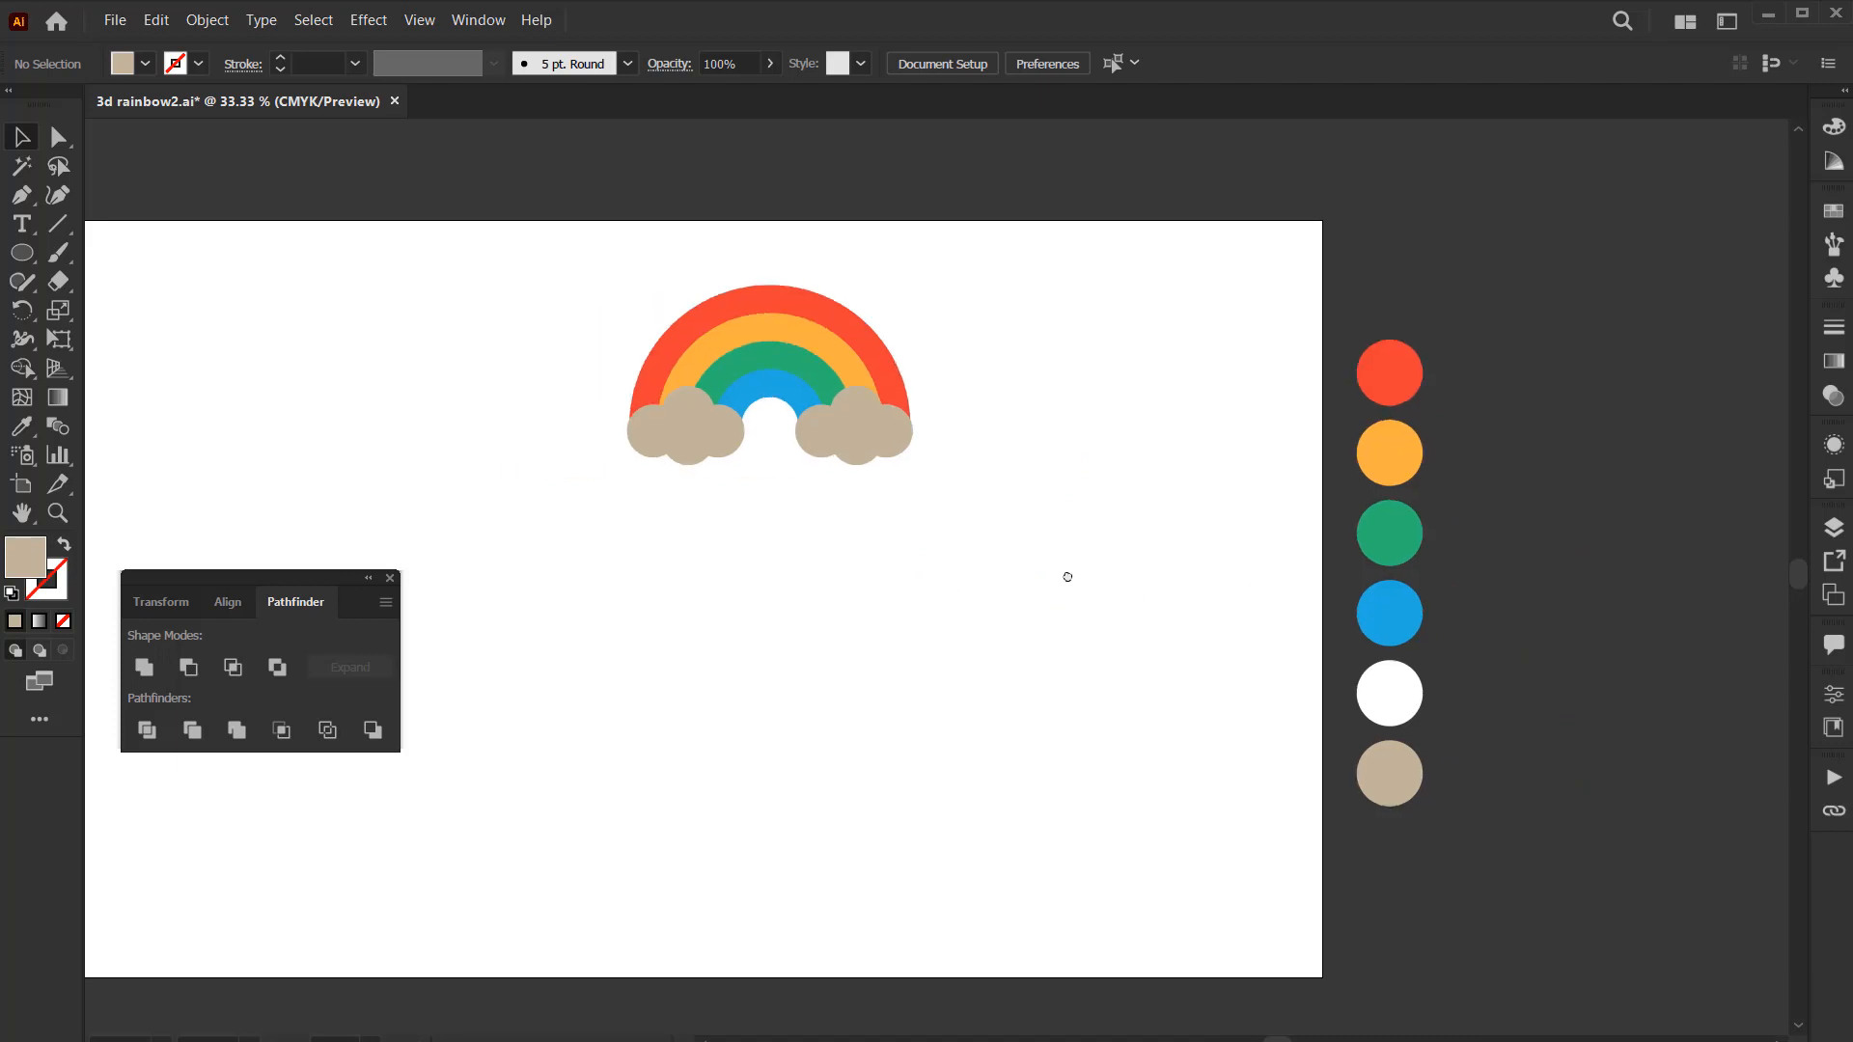
drag(1067, 576, 1181, 592)
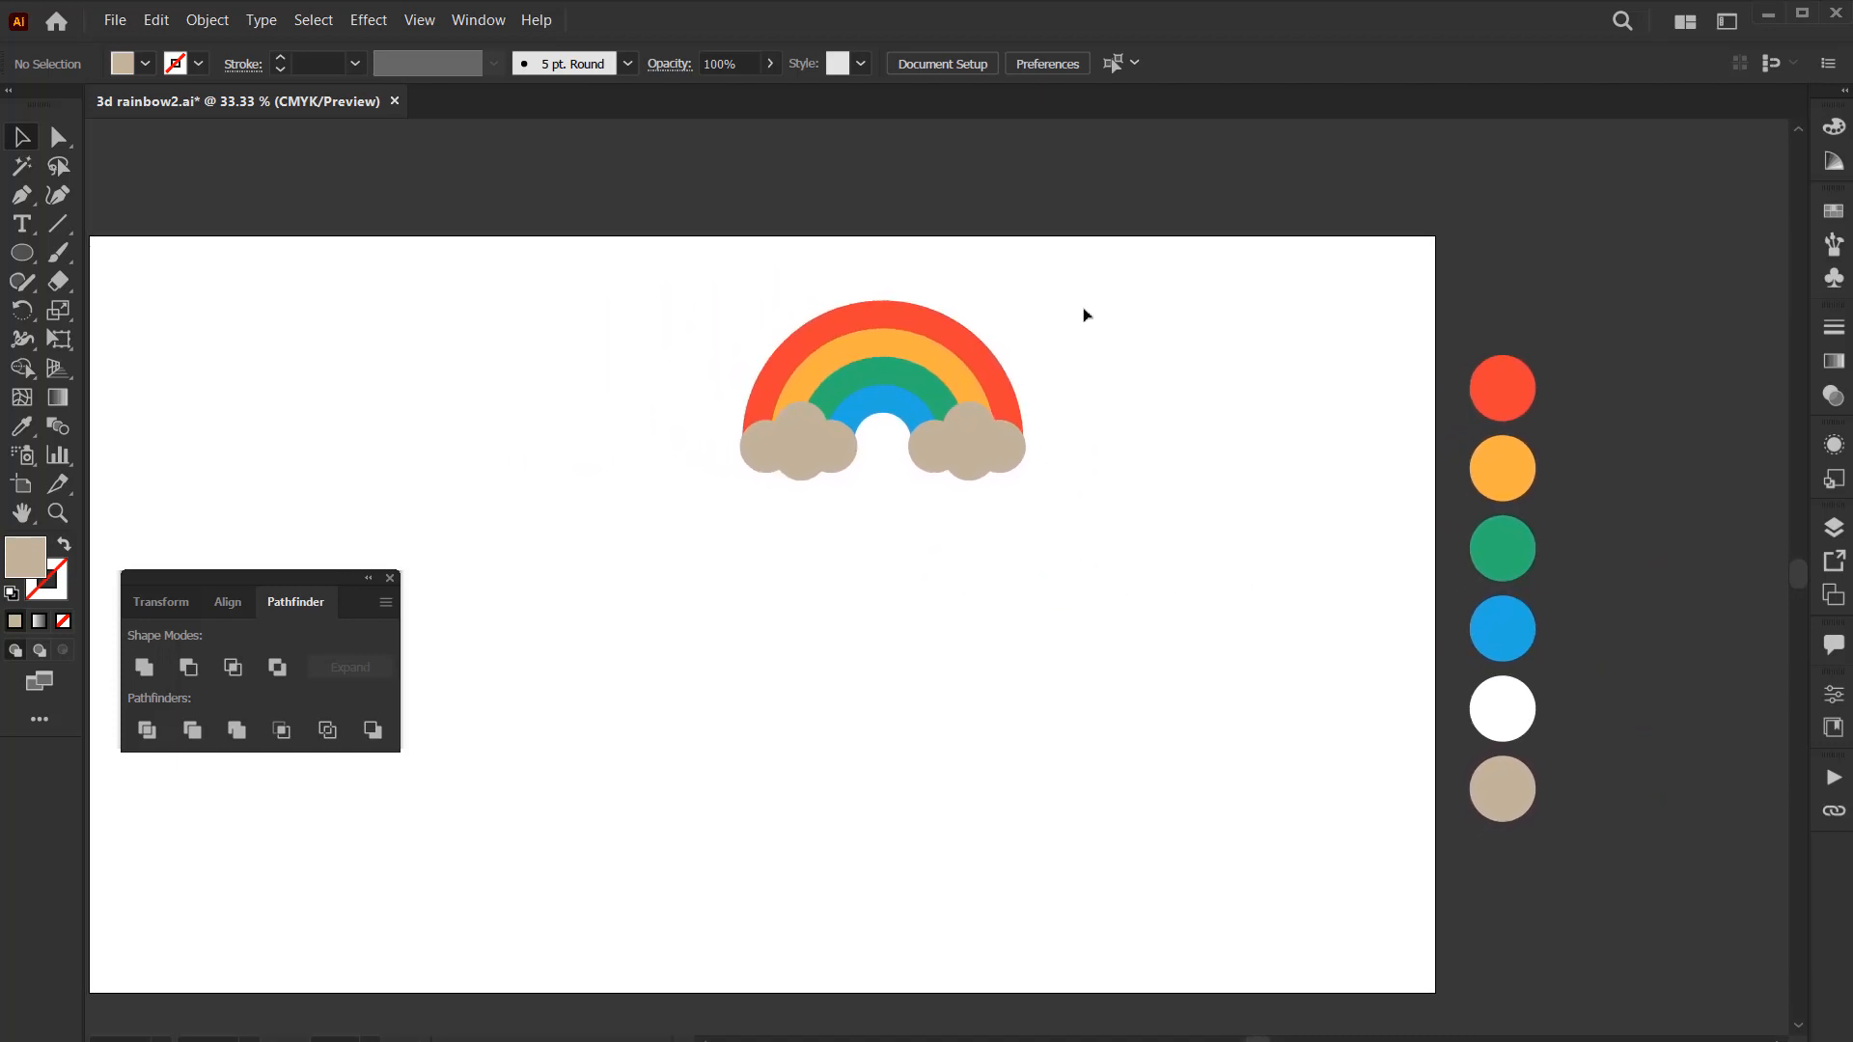
drag(1088, 285, 623, 576)
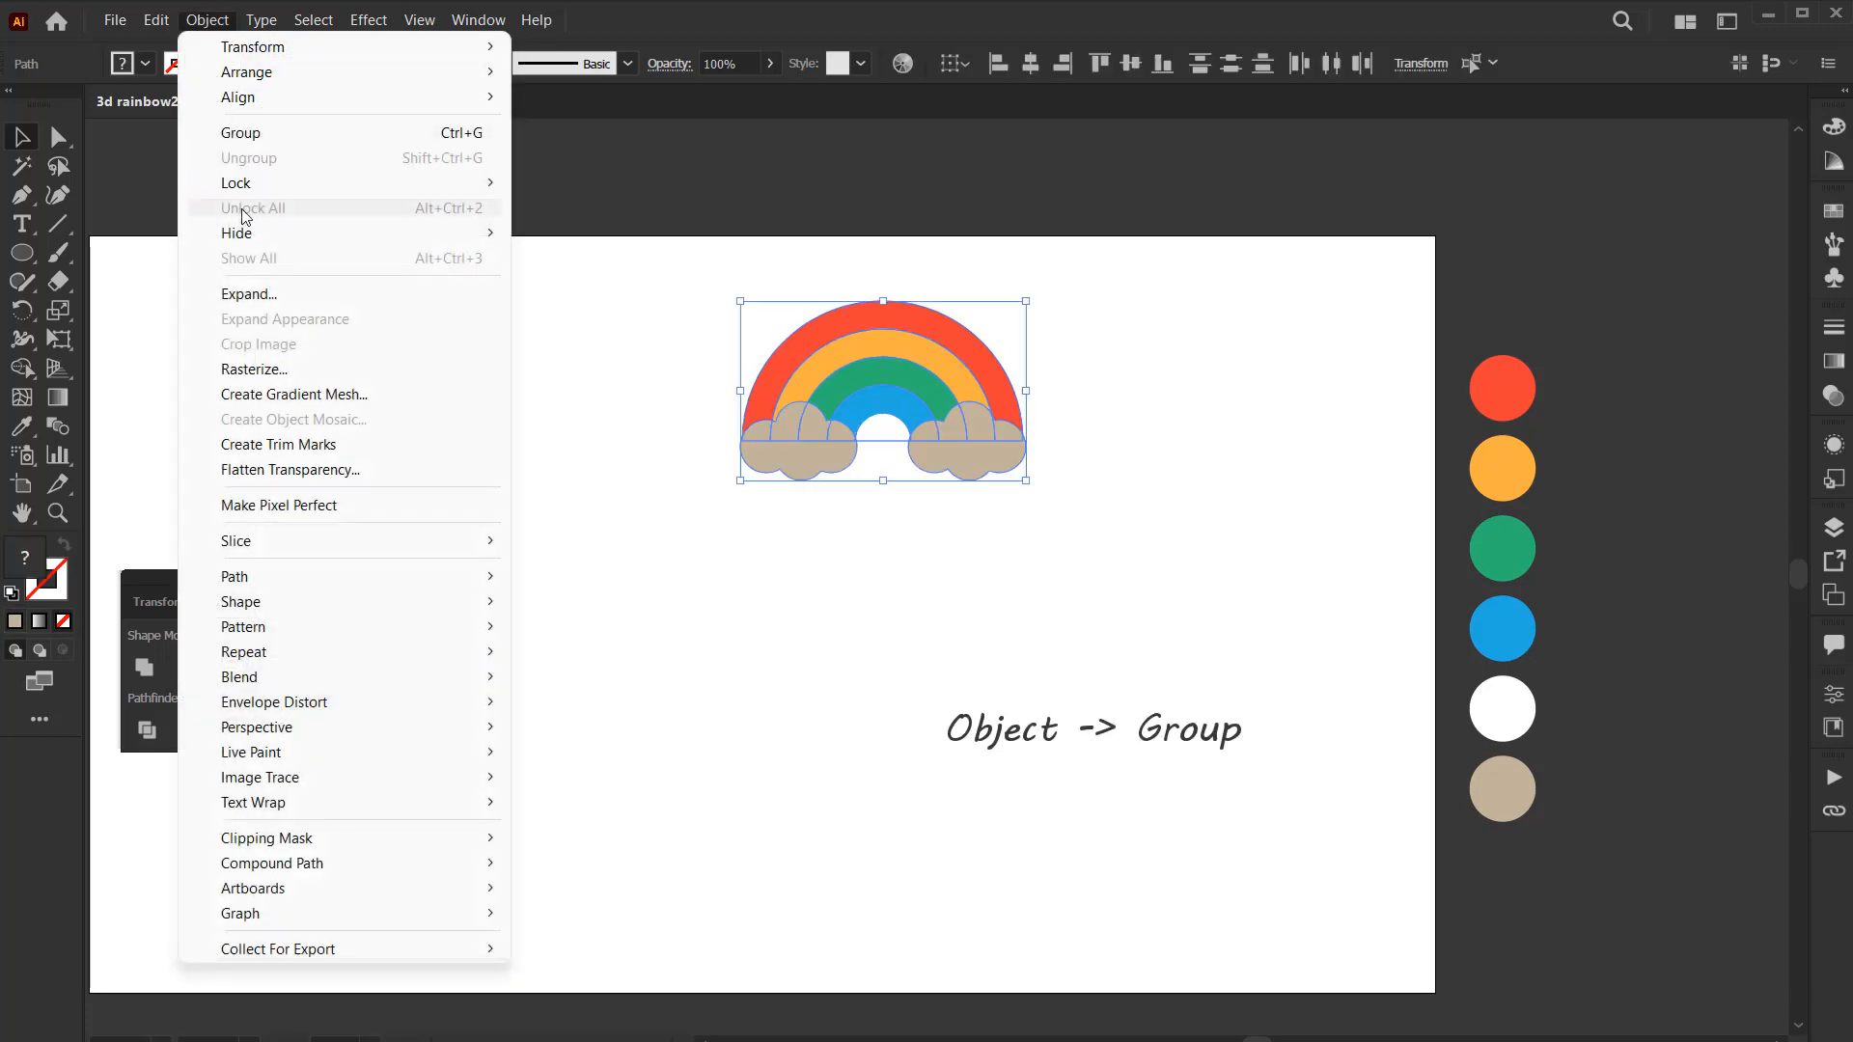
click(293, 137)
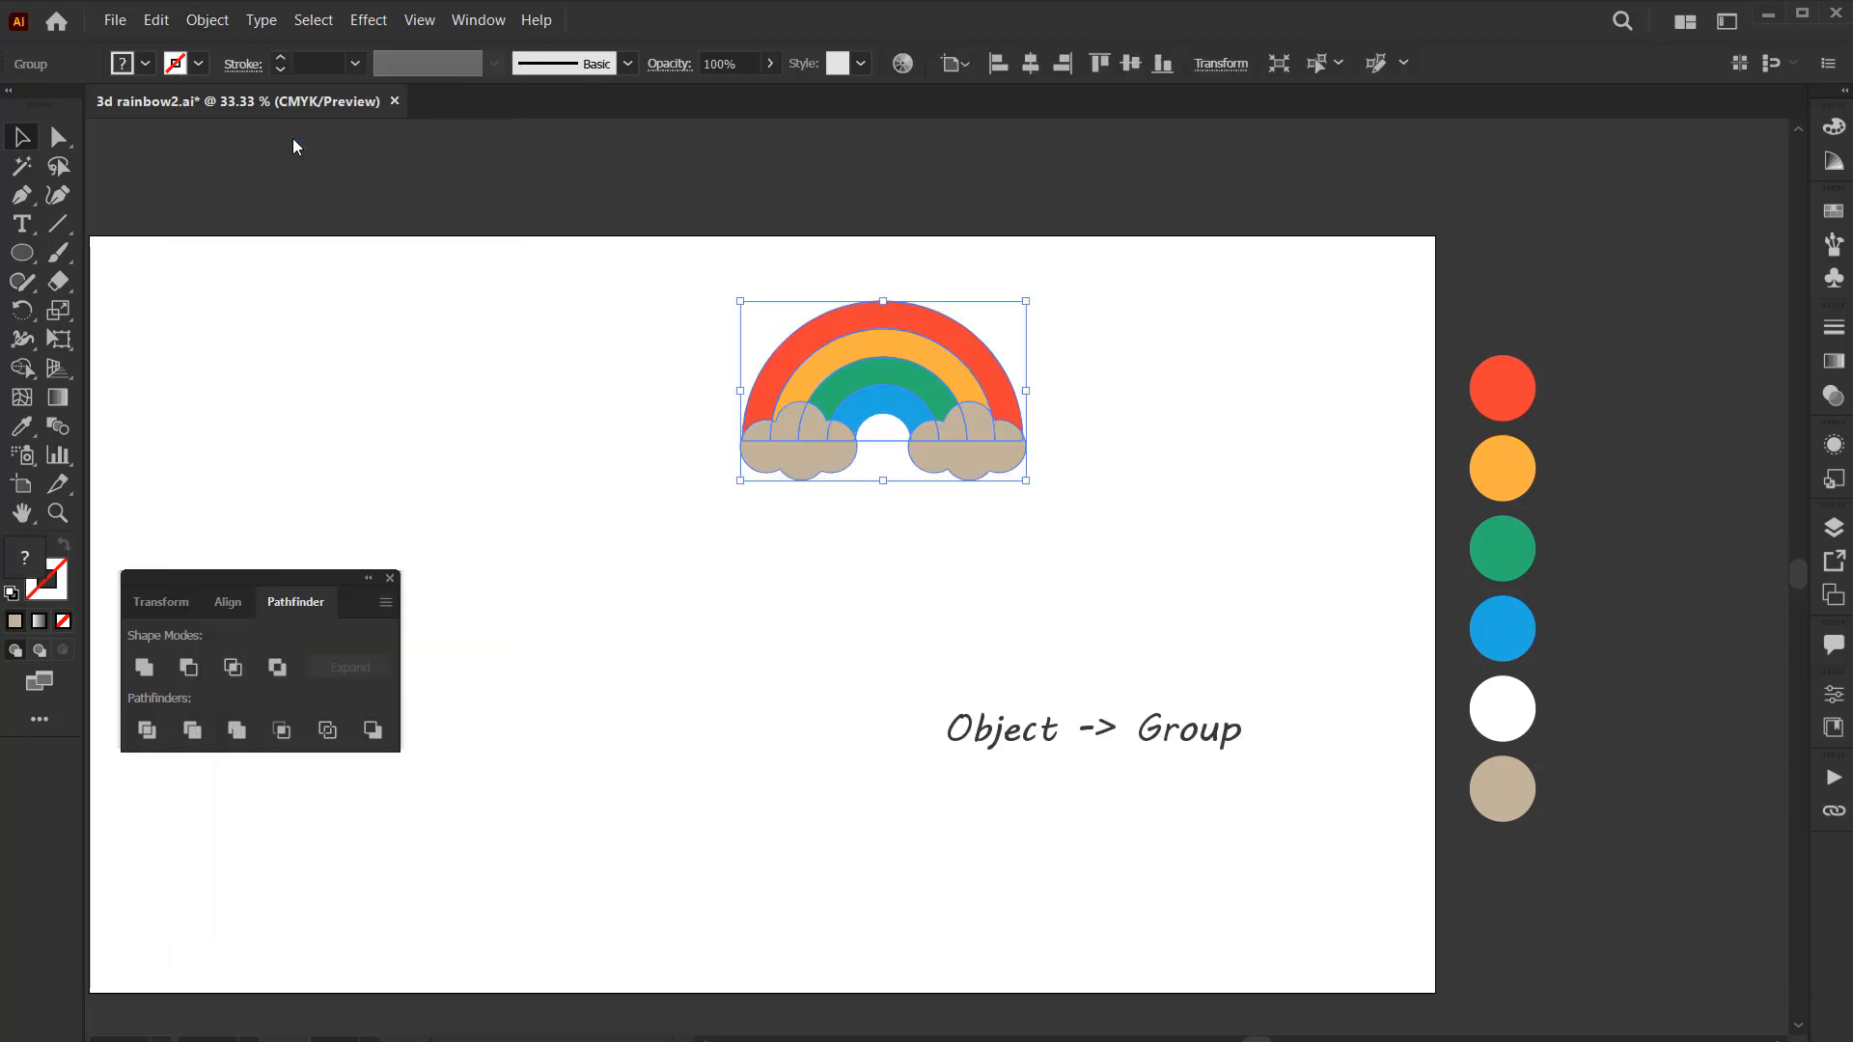
click(837, 585)
Apply the 3D Inflate effect to the rainbow and cloud group with 3D and Materials
click(871, 368)
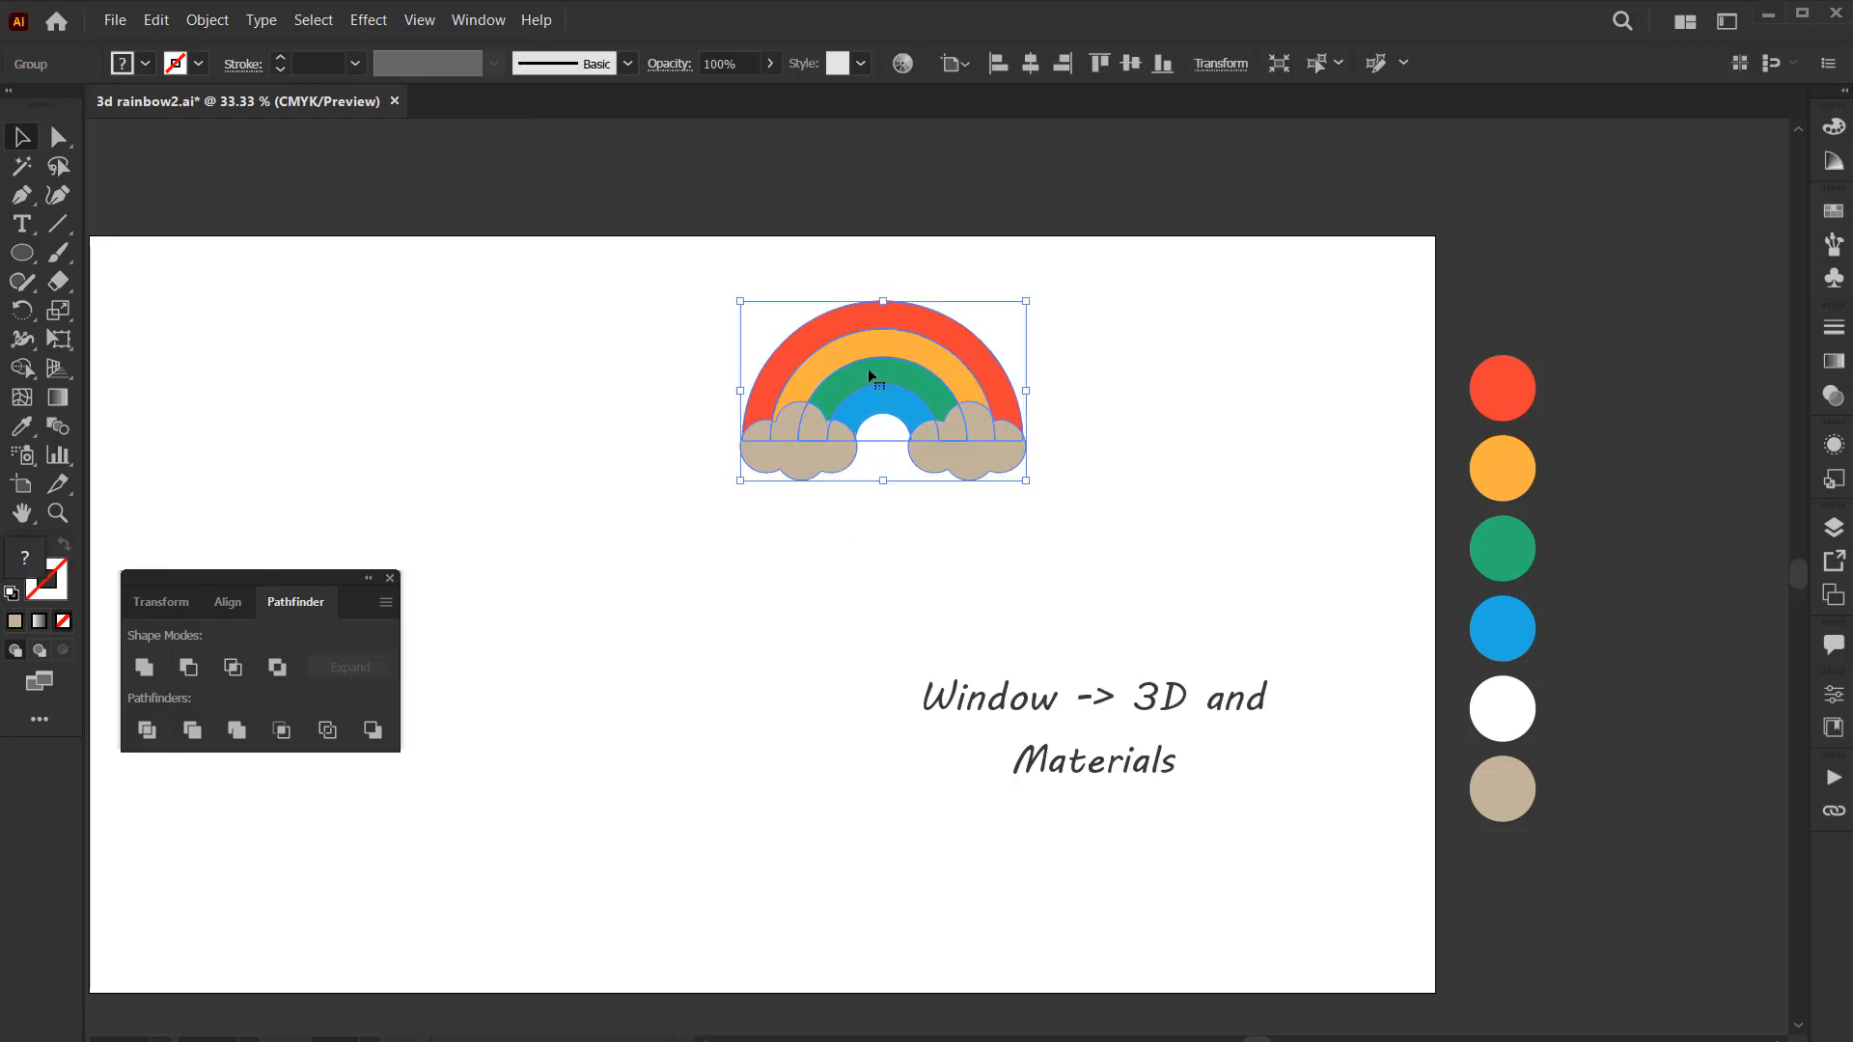
click(473, 21)
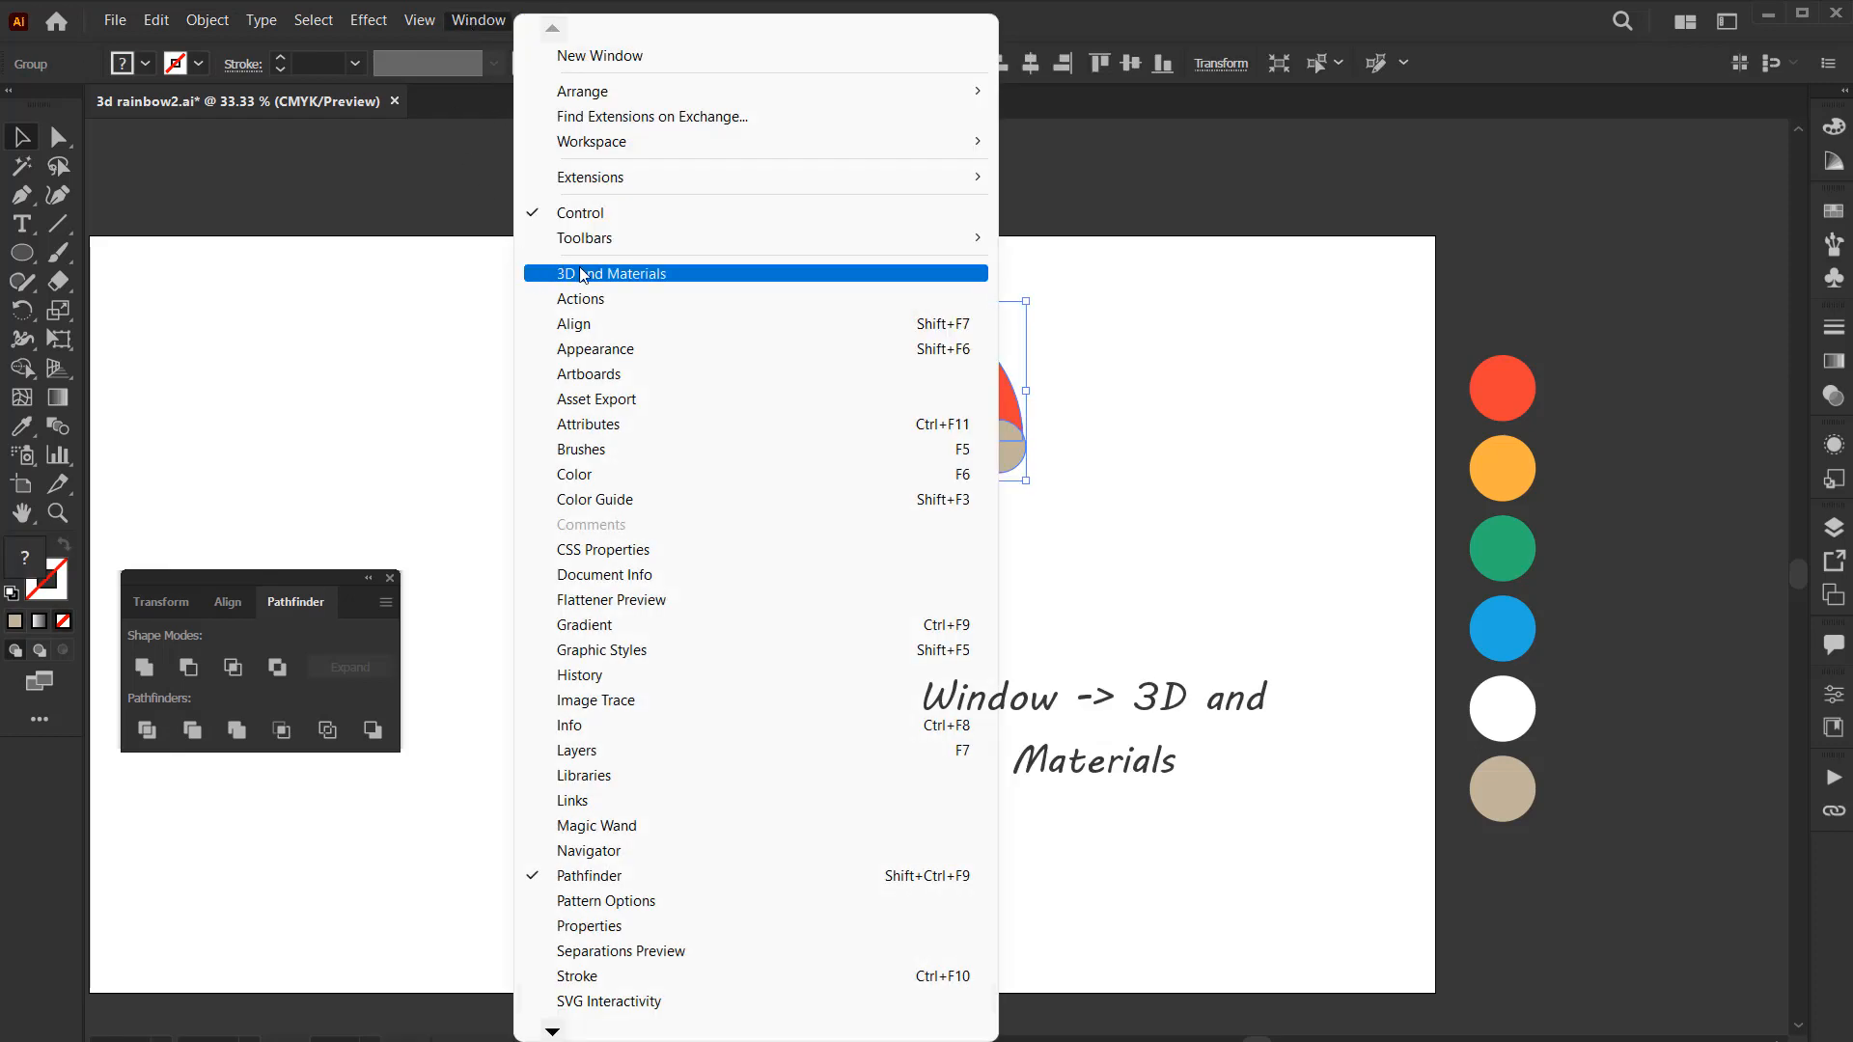
click(656, 277)
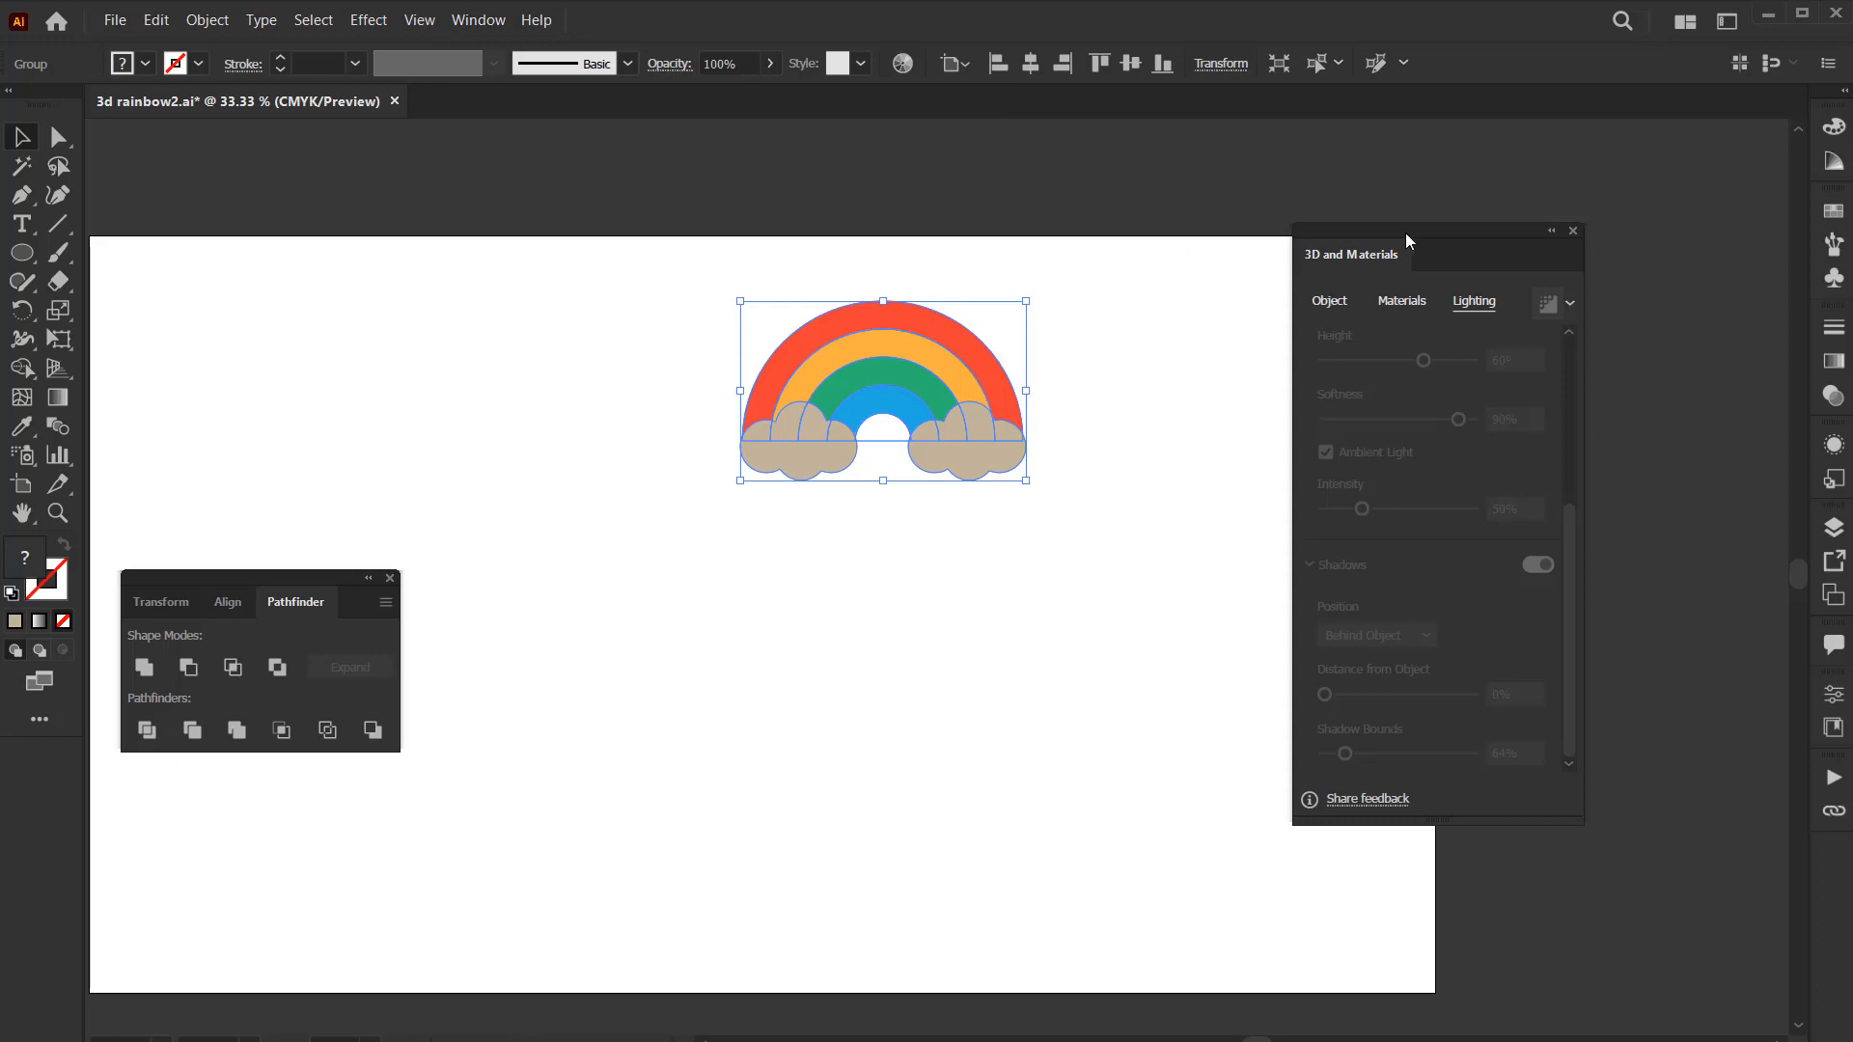
drag(1405, 233, 1231, 286)
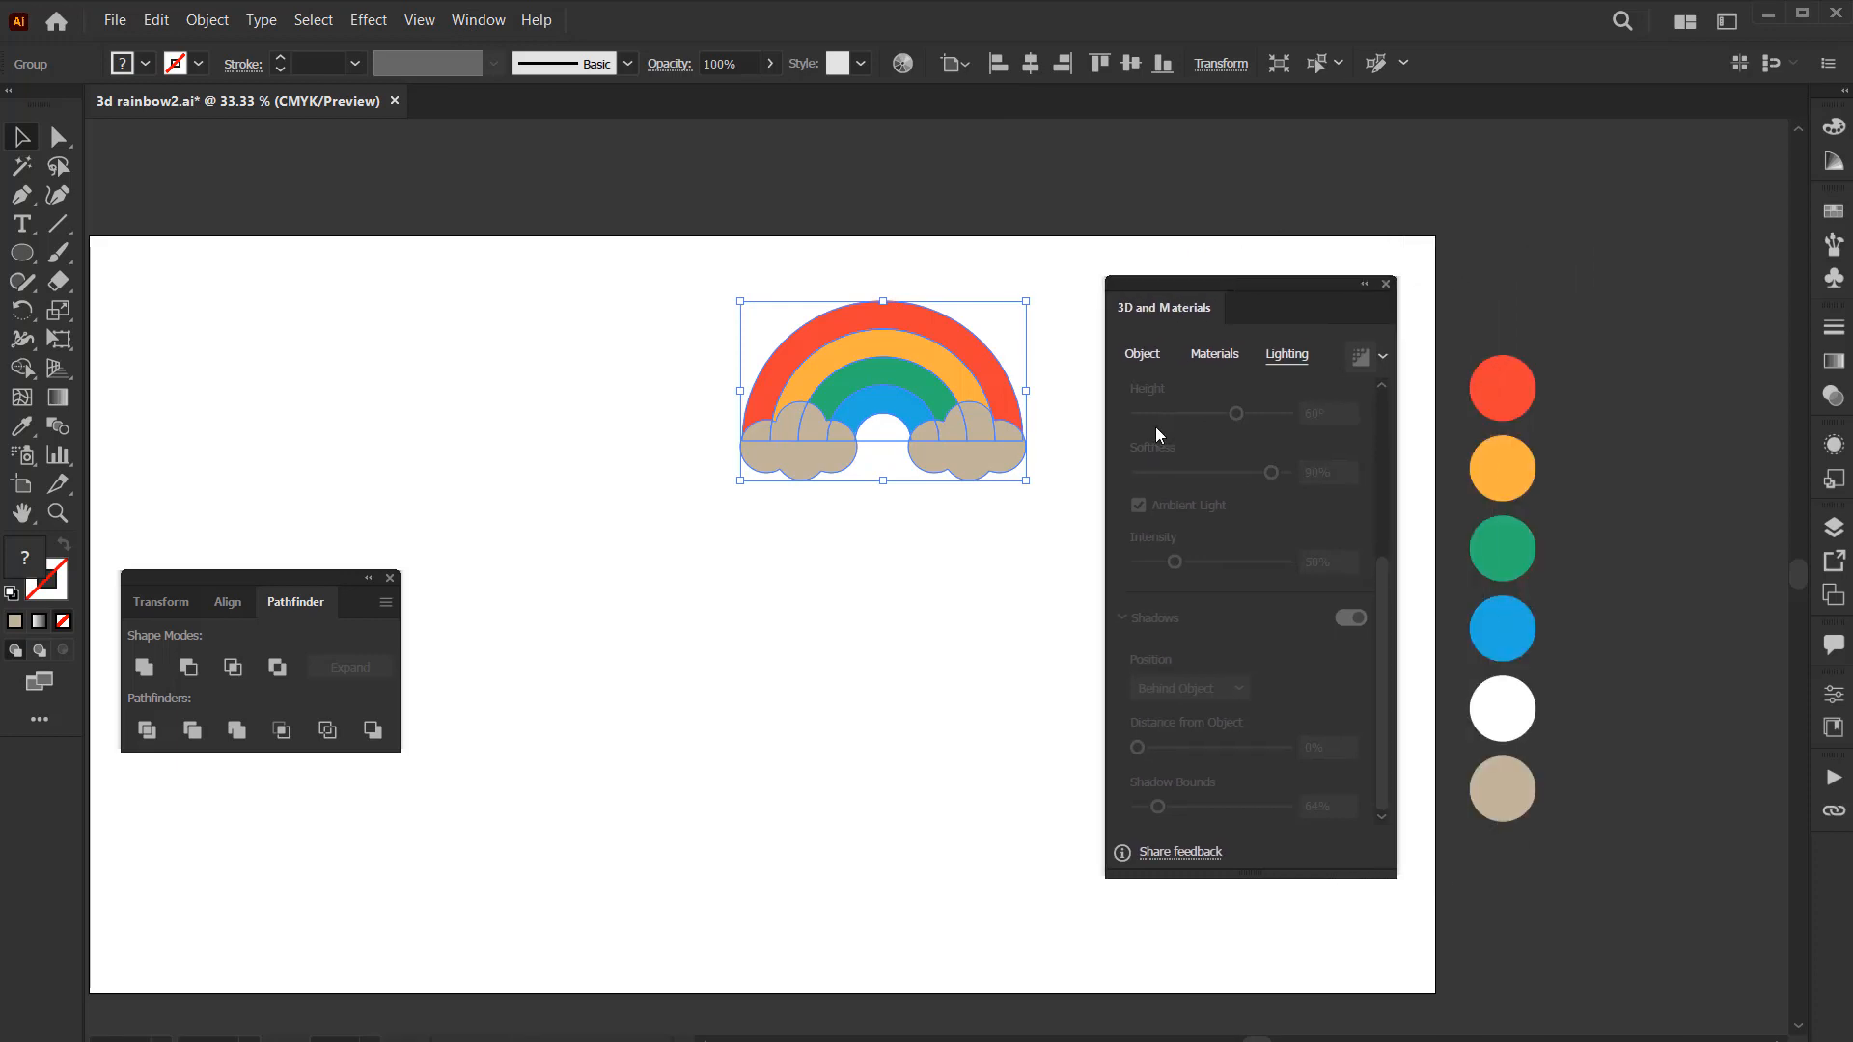
click(1141, 354)
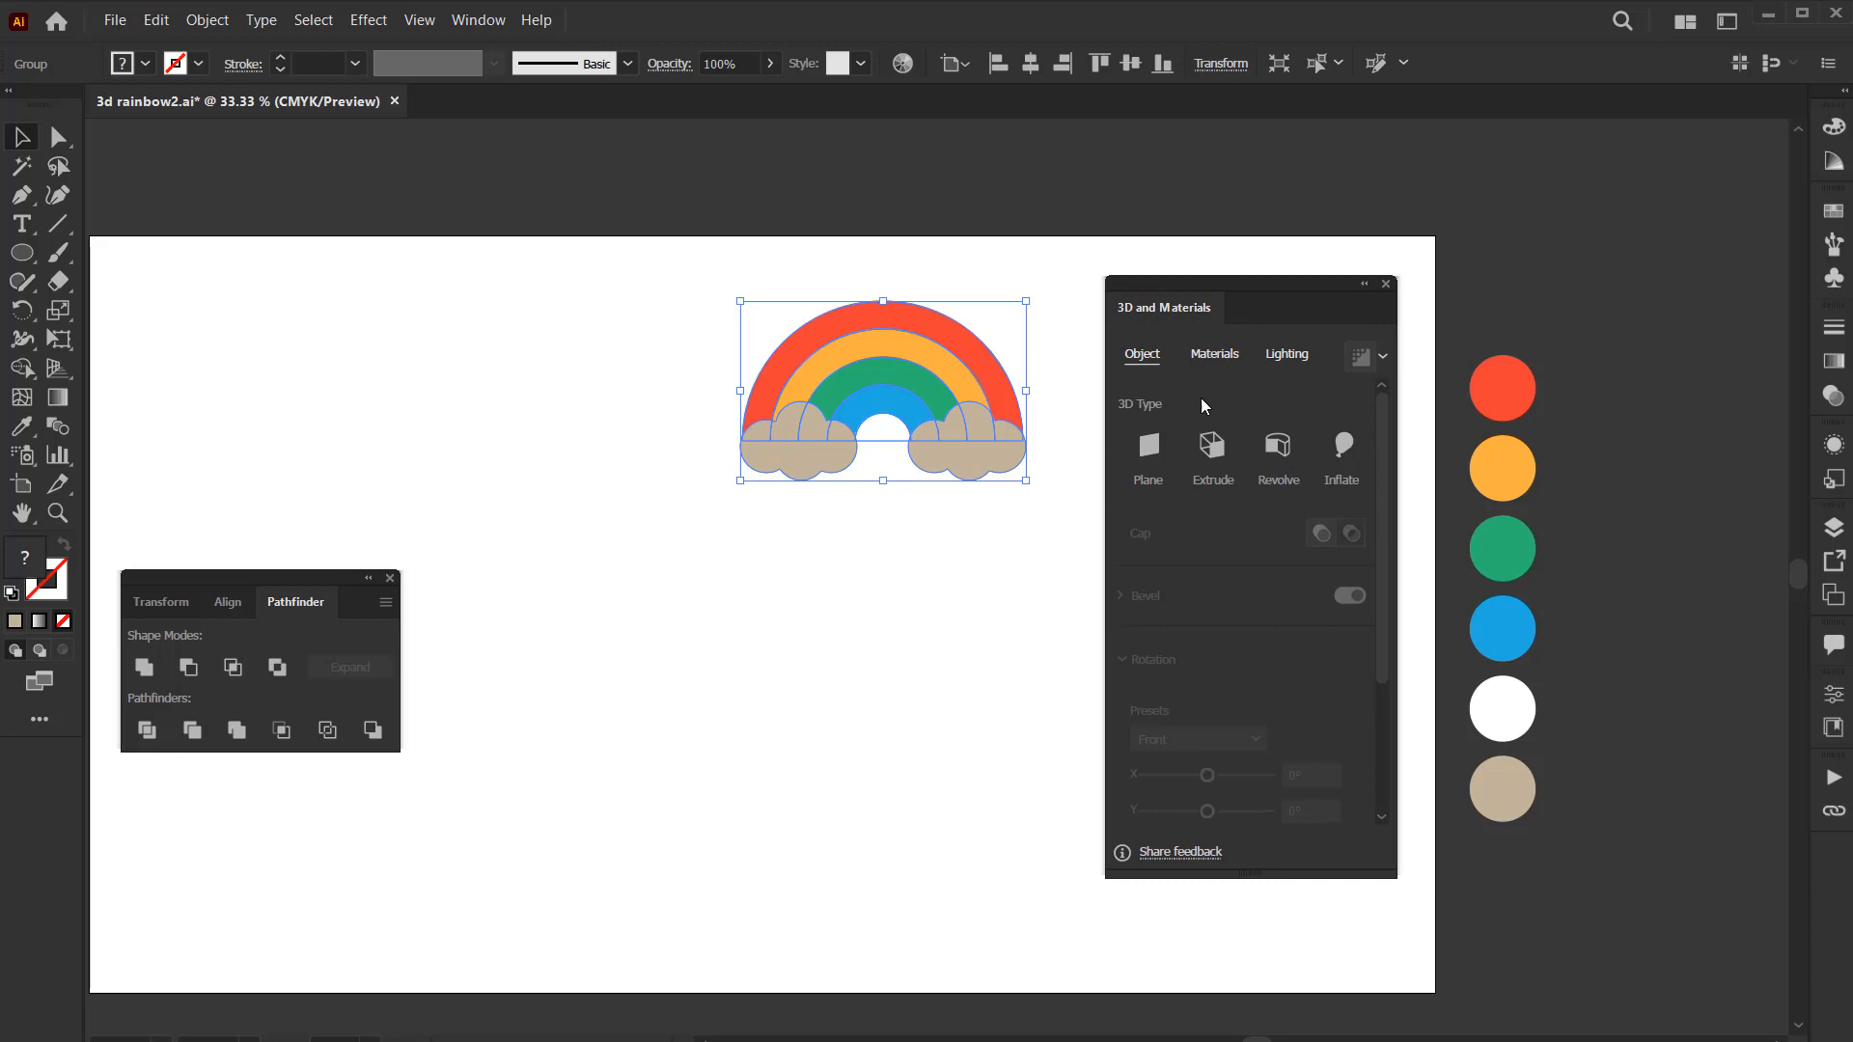
click(1343, 445)
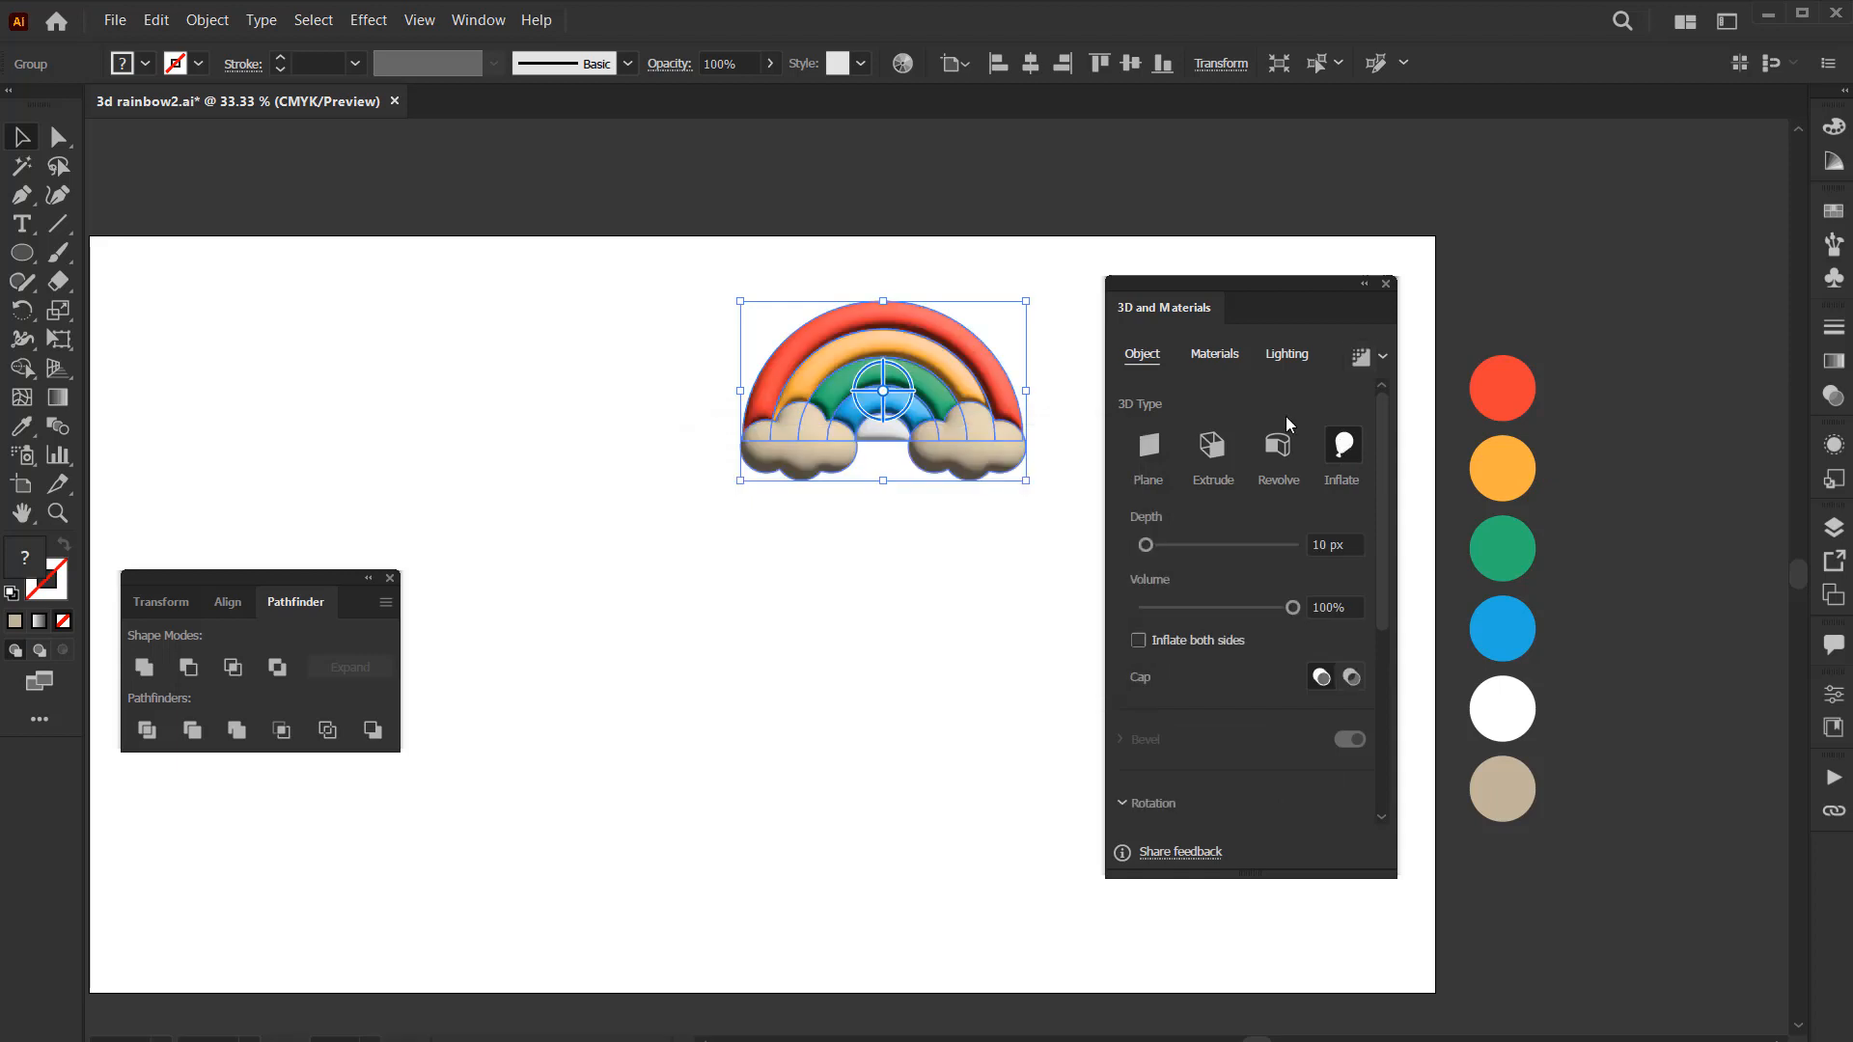
Set the inflated rainbow's default material to roughness 0.63 and metallic 0.2
click(1211, 355)
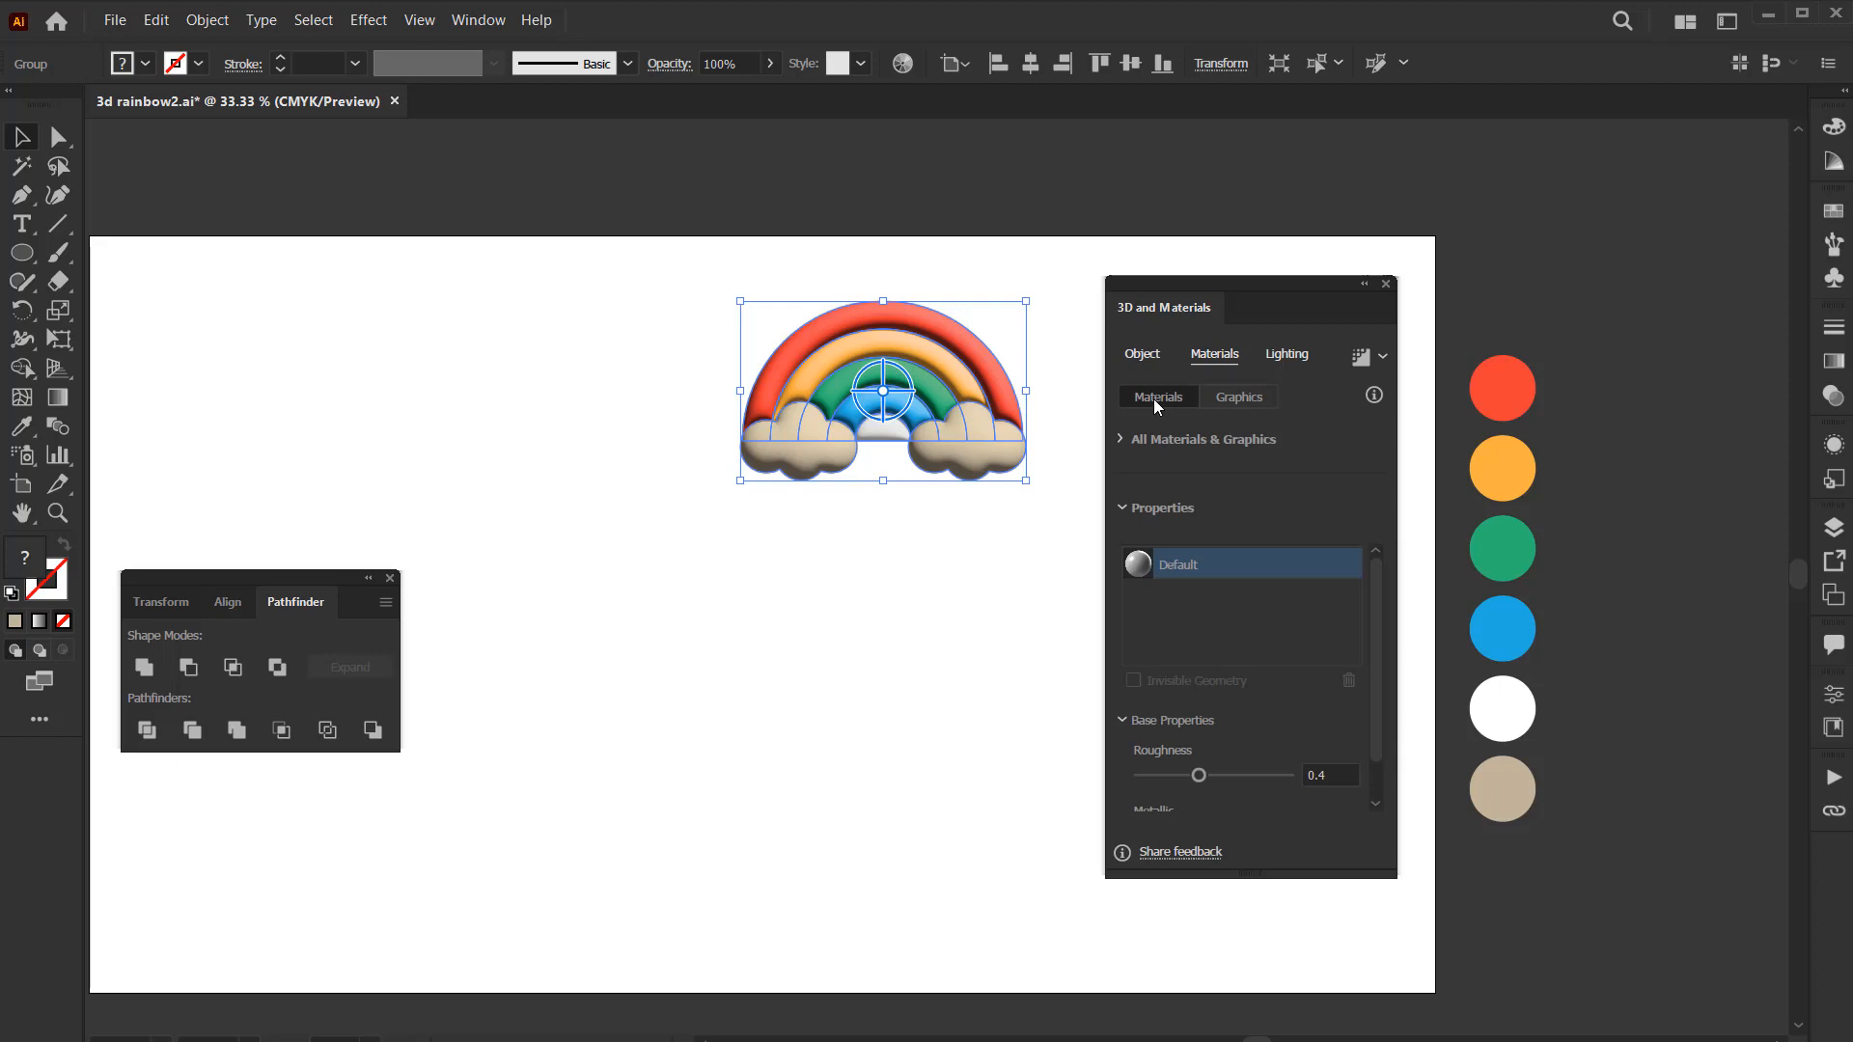
click(1241, 403)
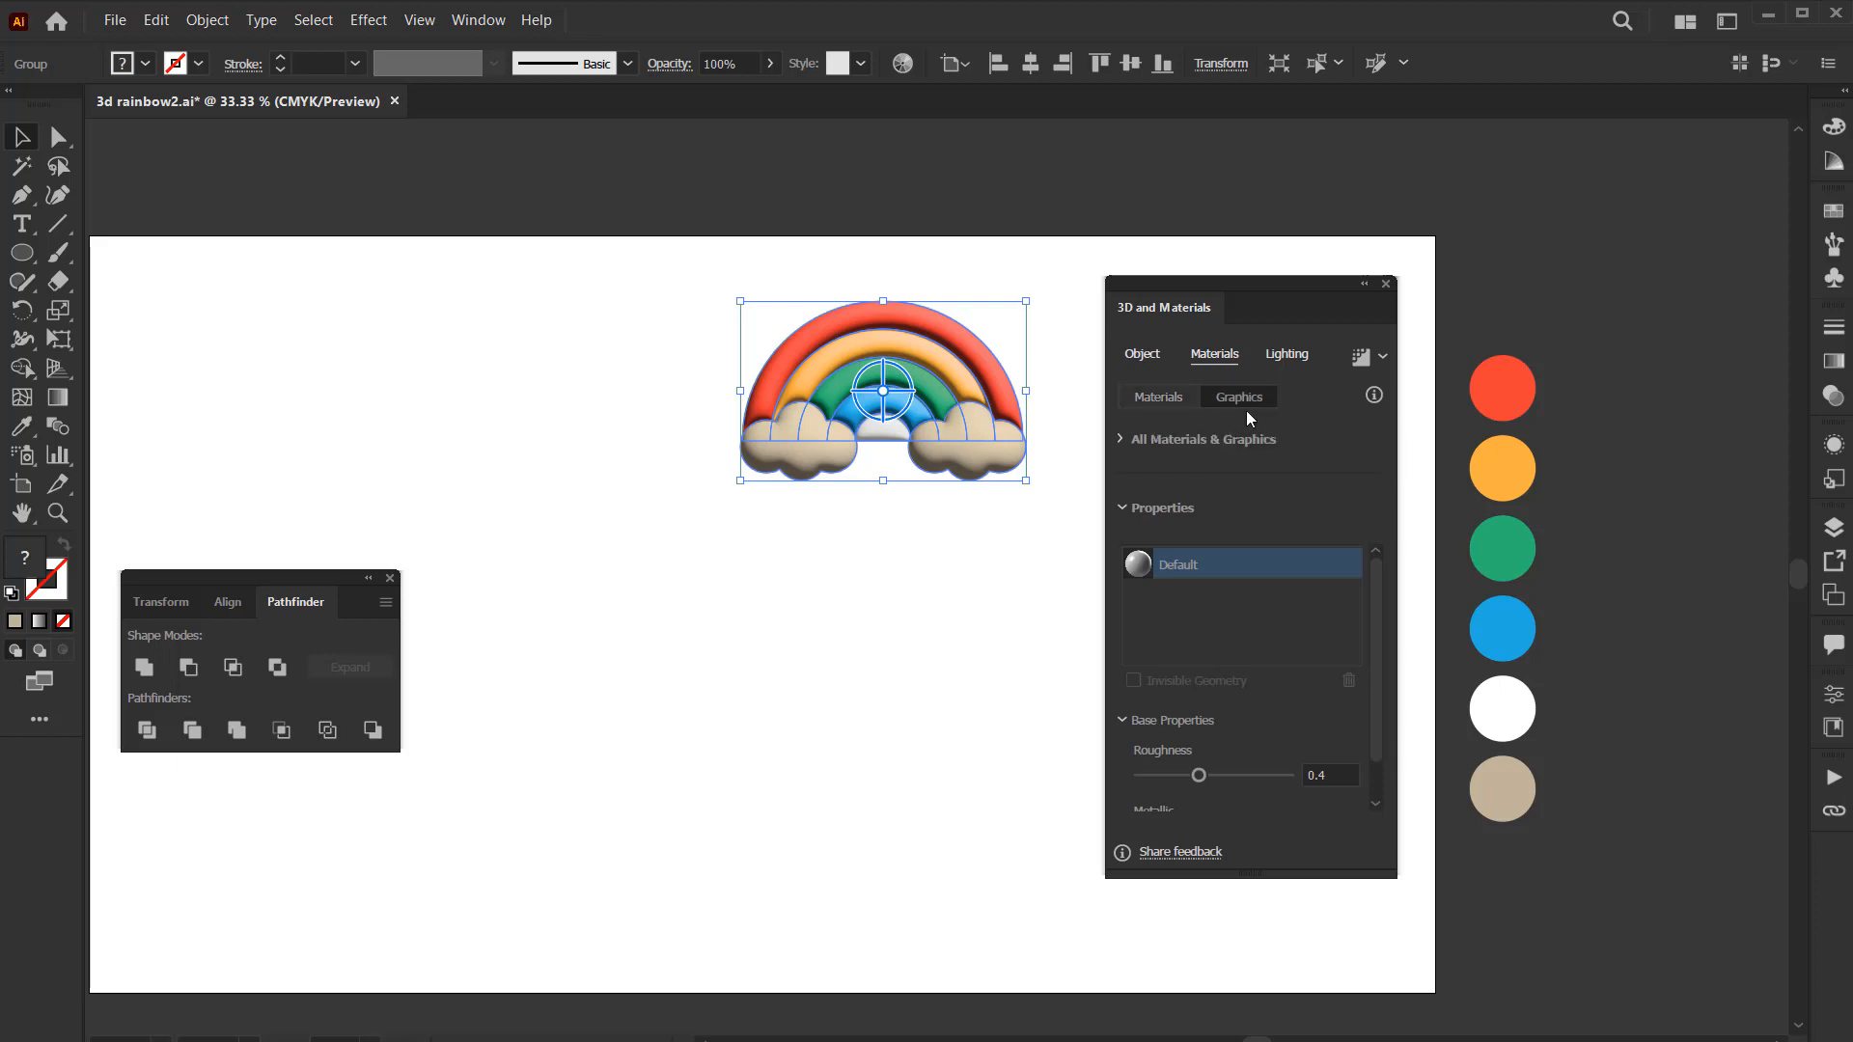
click(1155, 400)
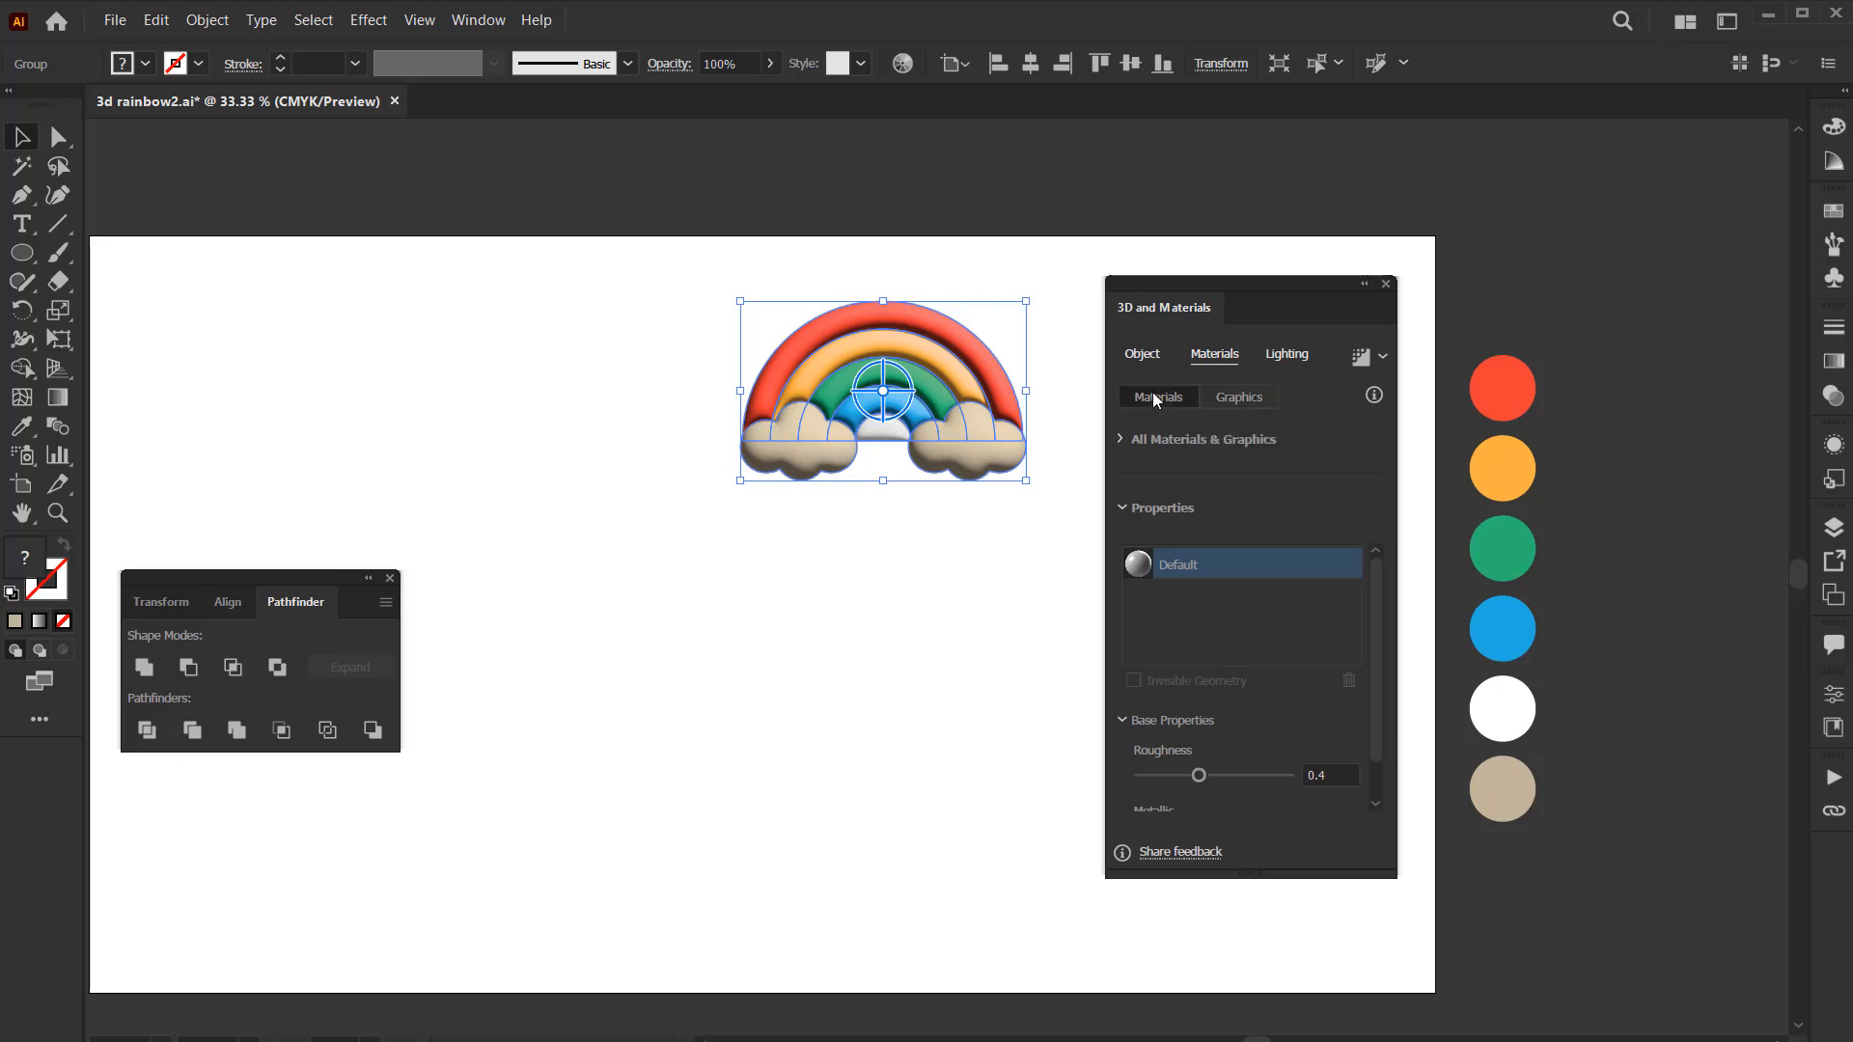
drag(1380, 591, 1365, 670)
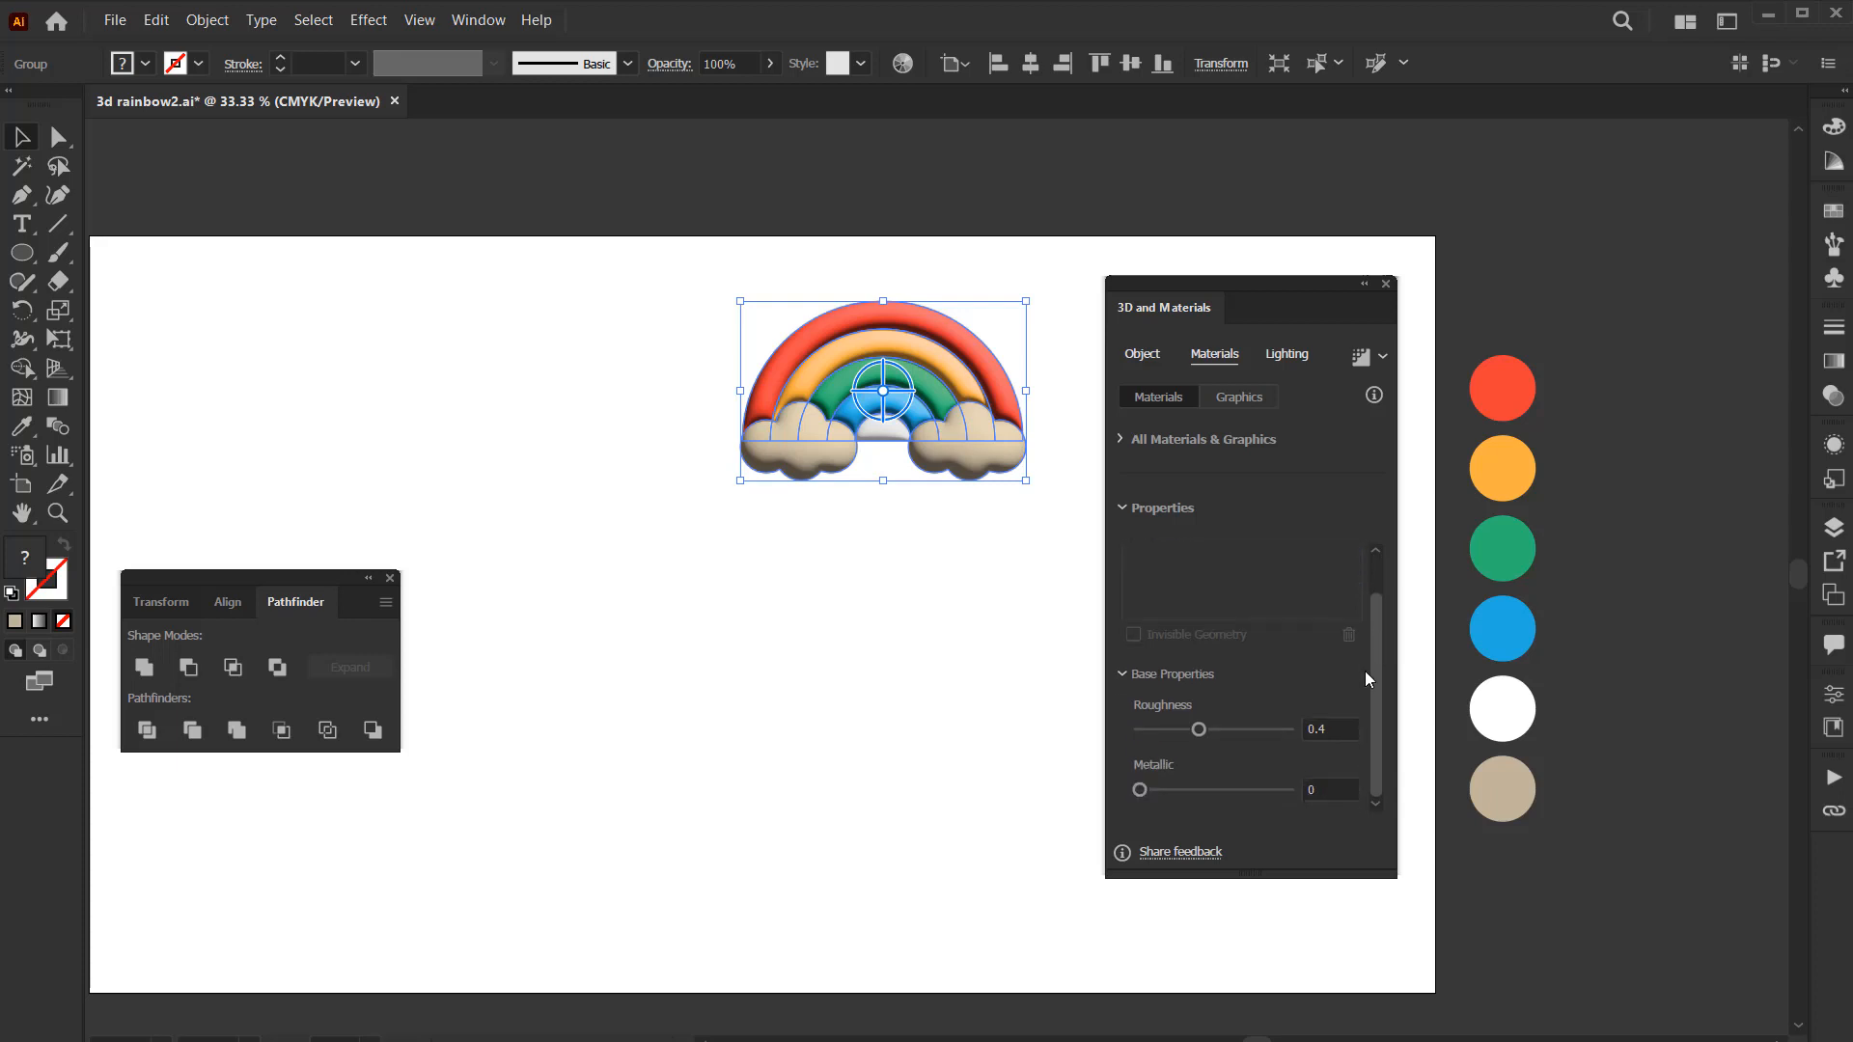
click(1351, 728)
key(BackSpace)
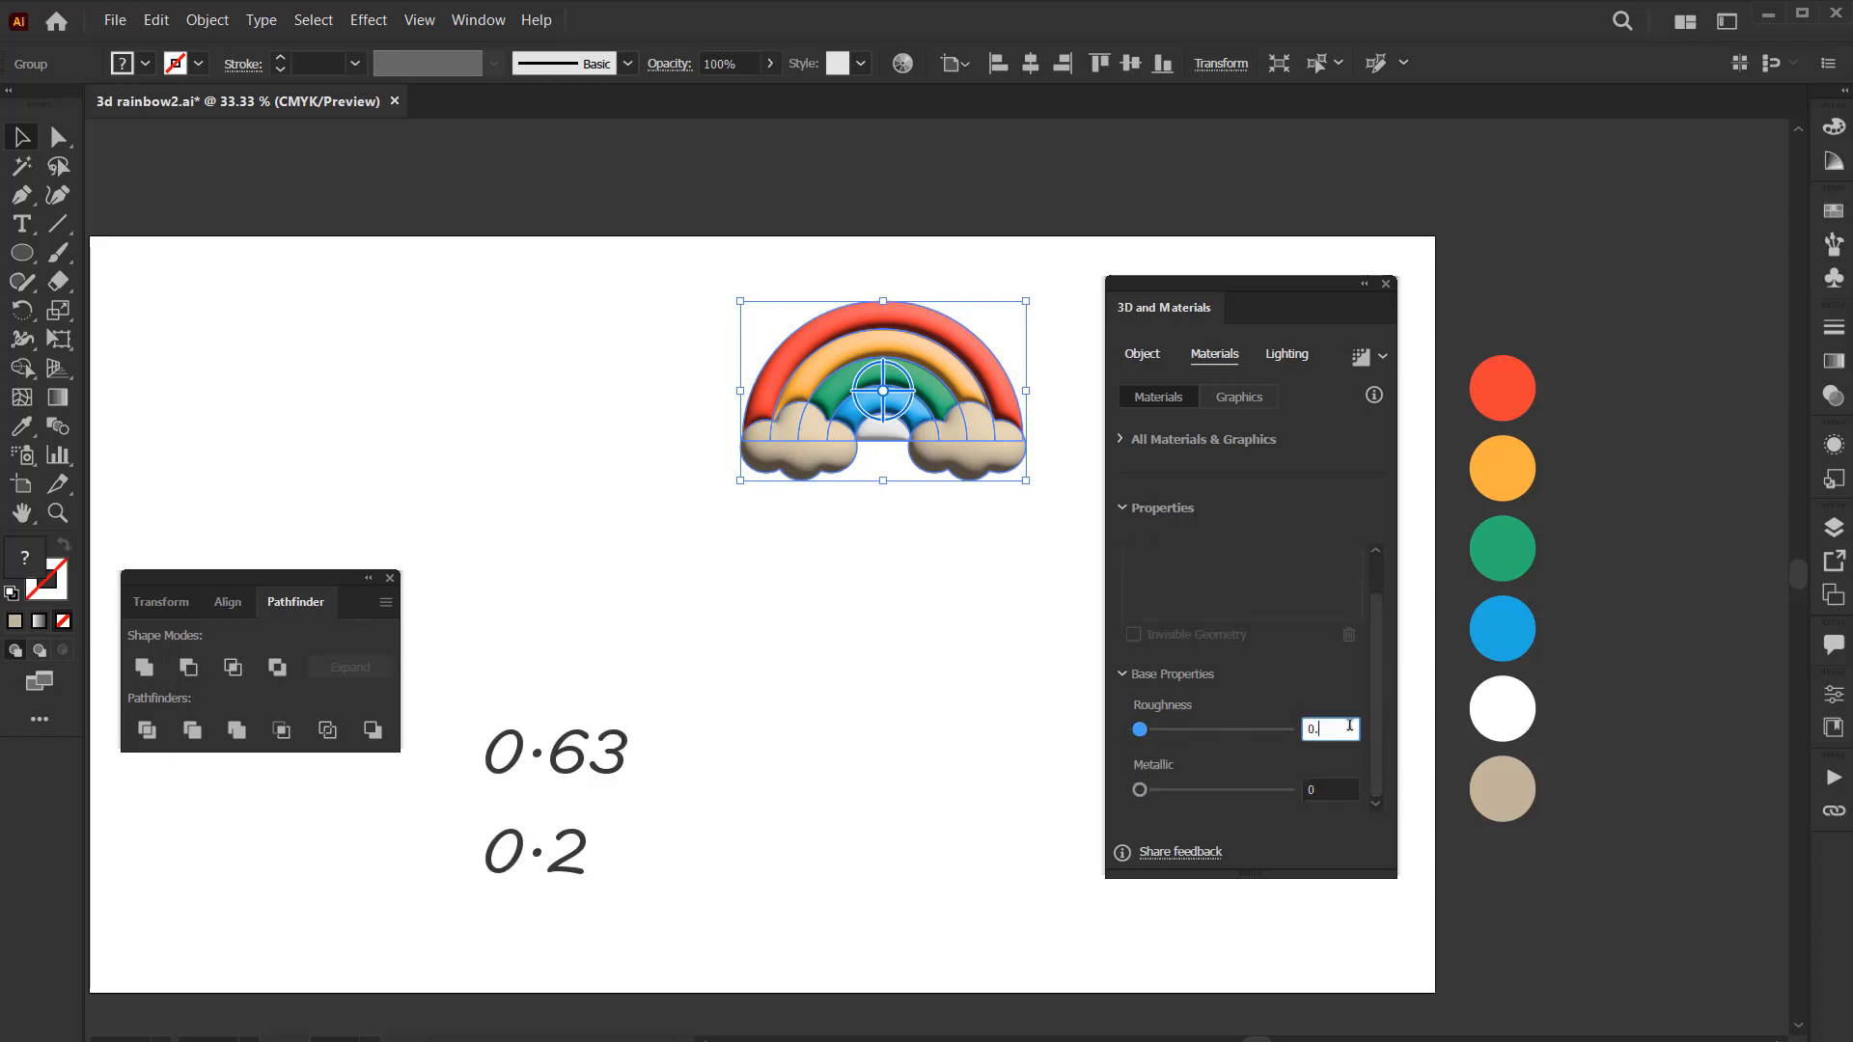
text(63)
click(1322, 790)
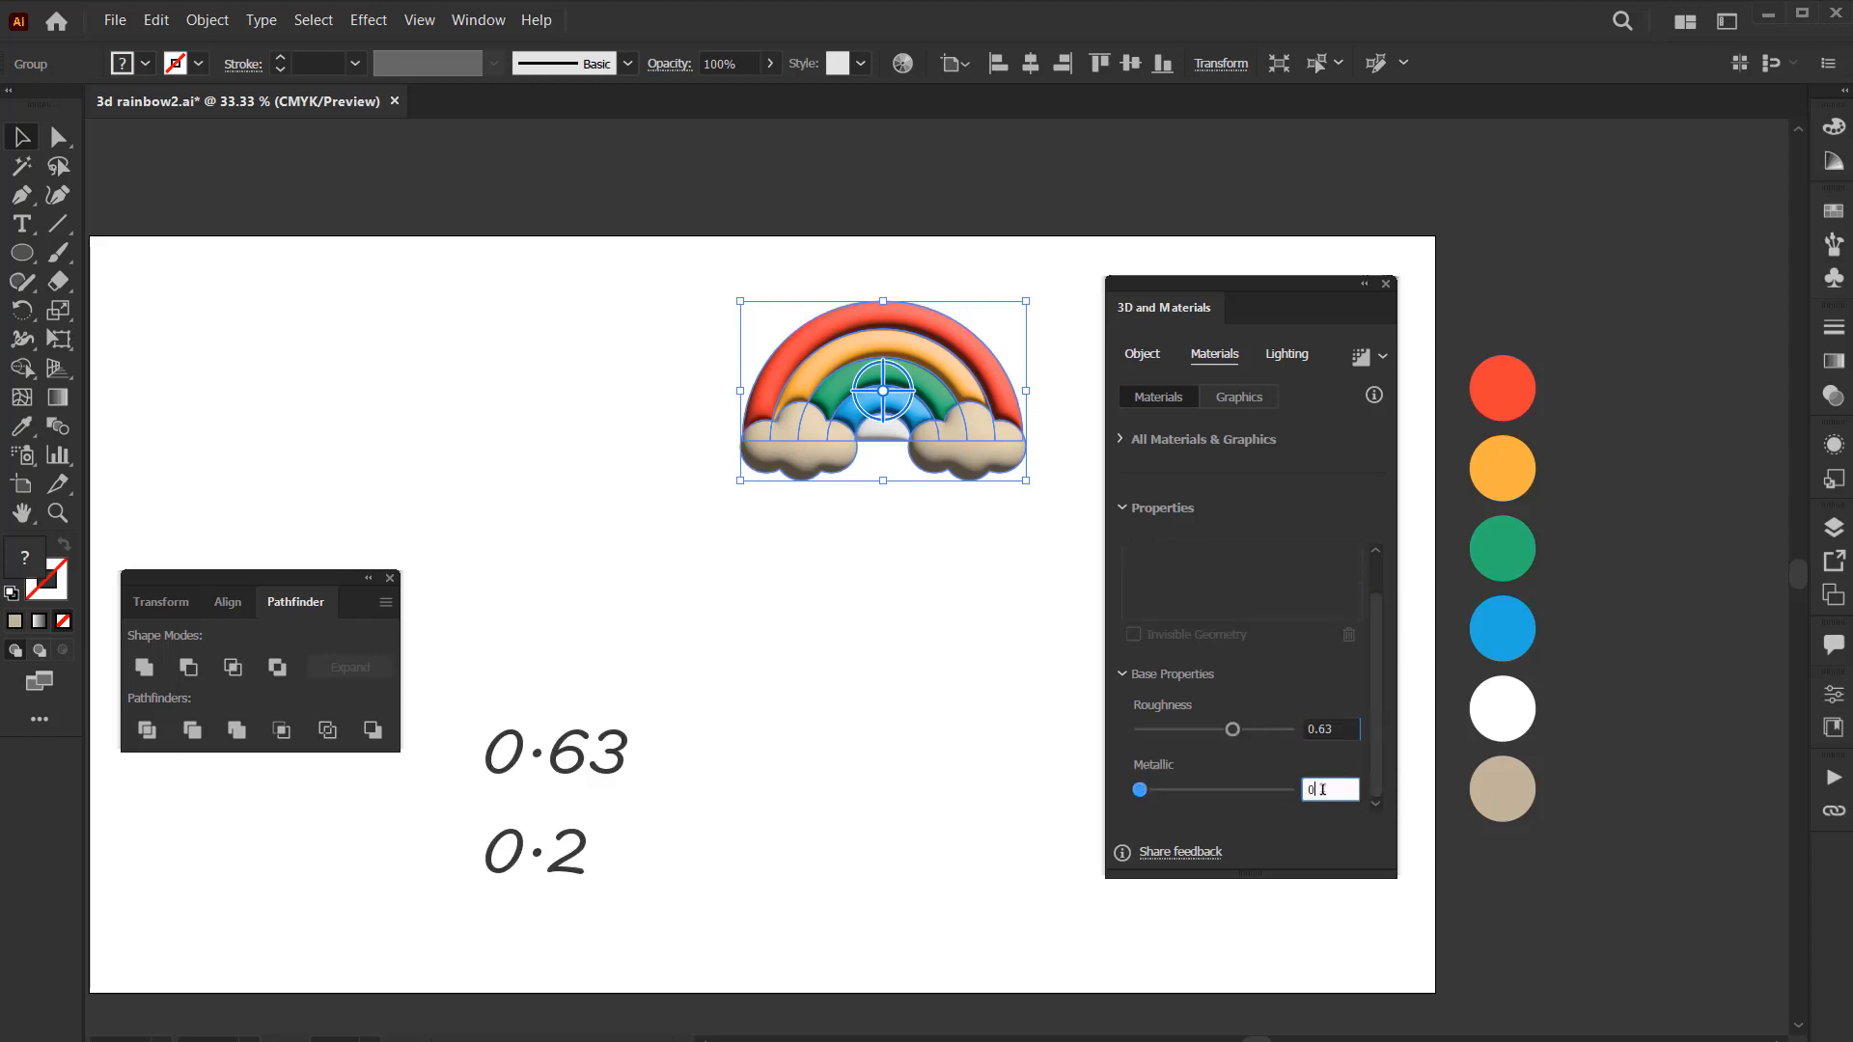
text(.2)
key(Return)
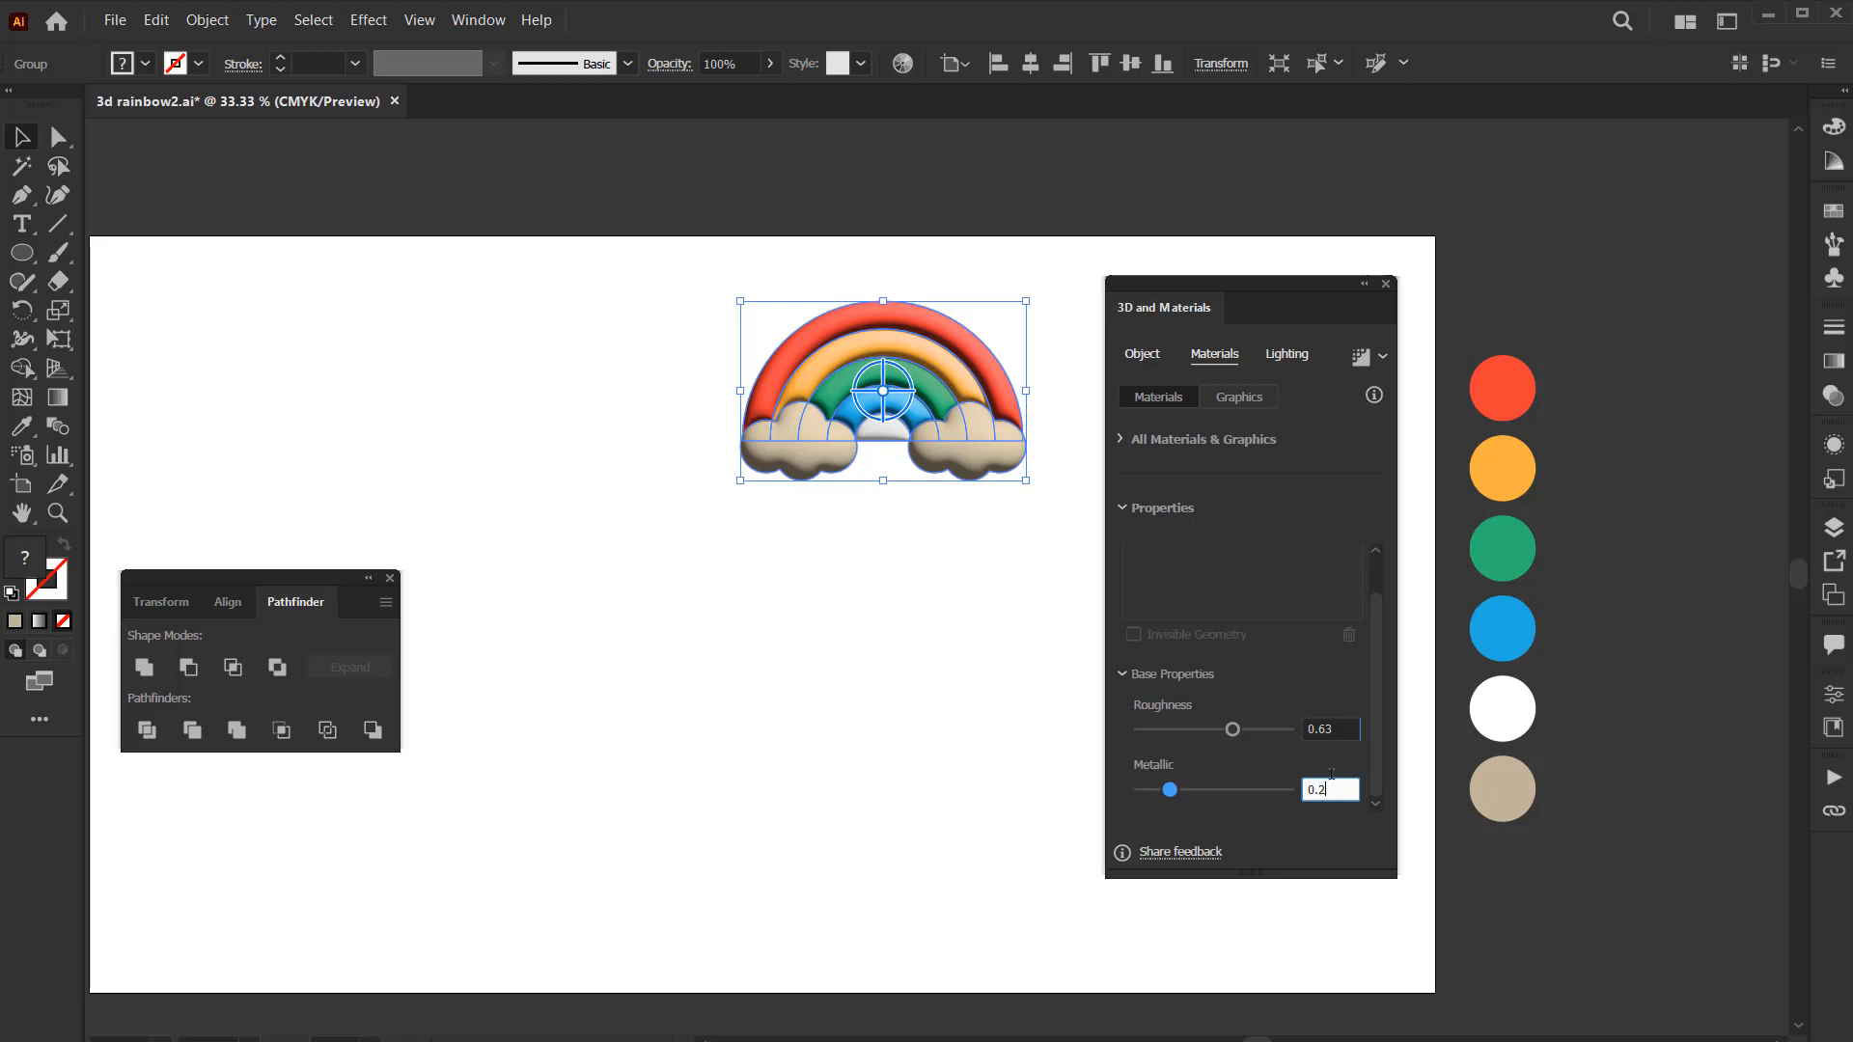
Change the 3D light colour on the rainbow from white to a pale warm cream
click(1284, 356)
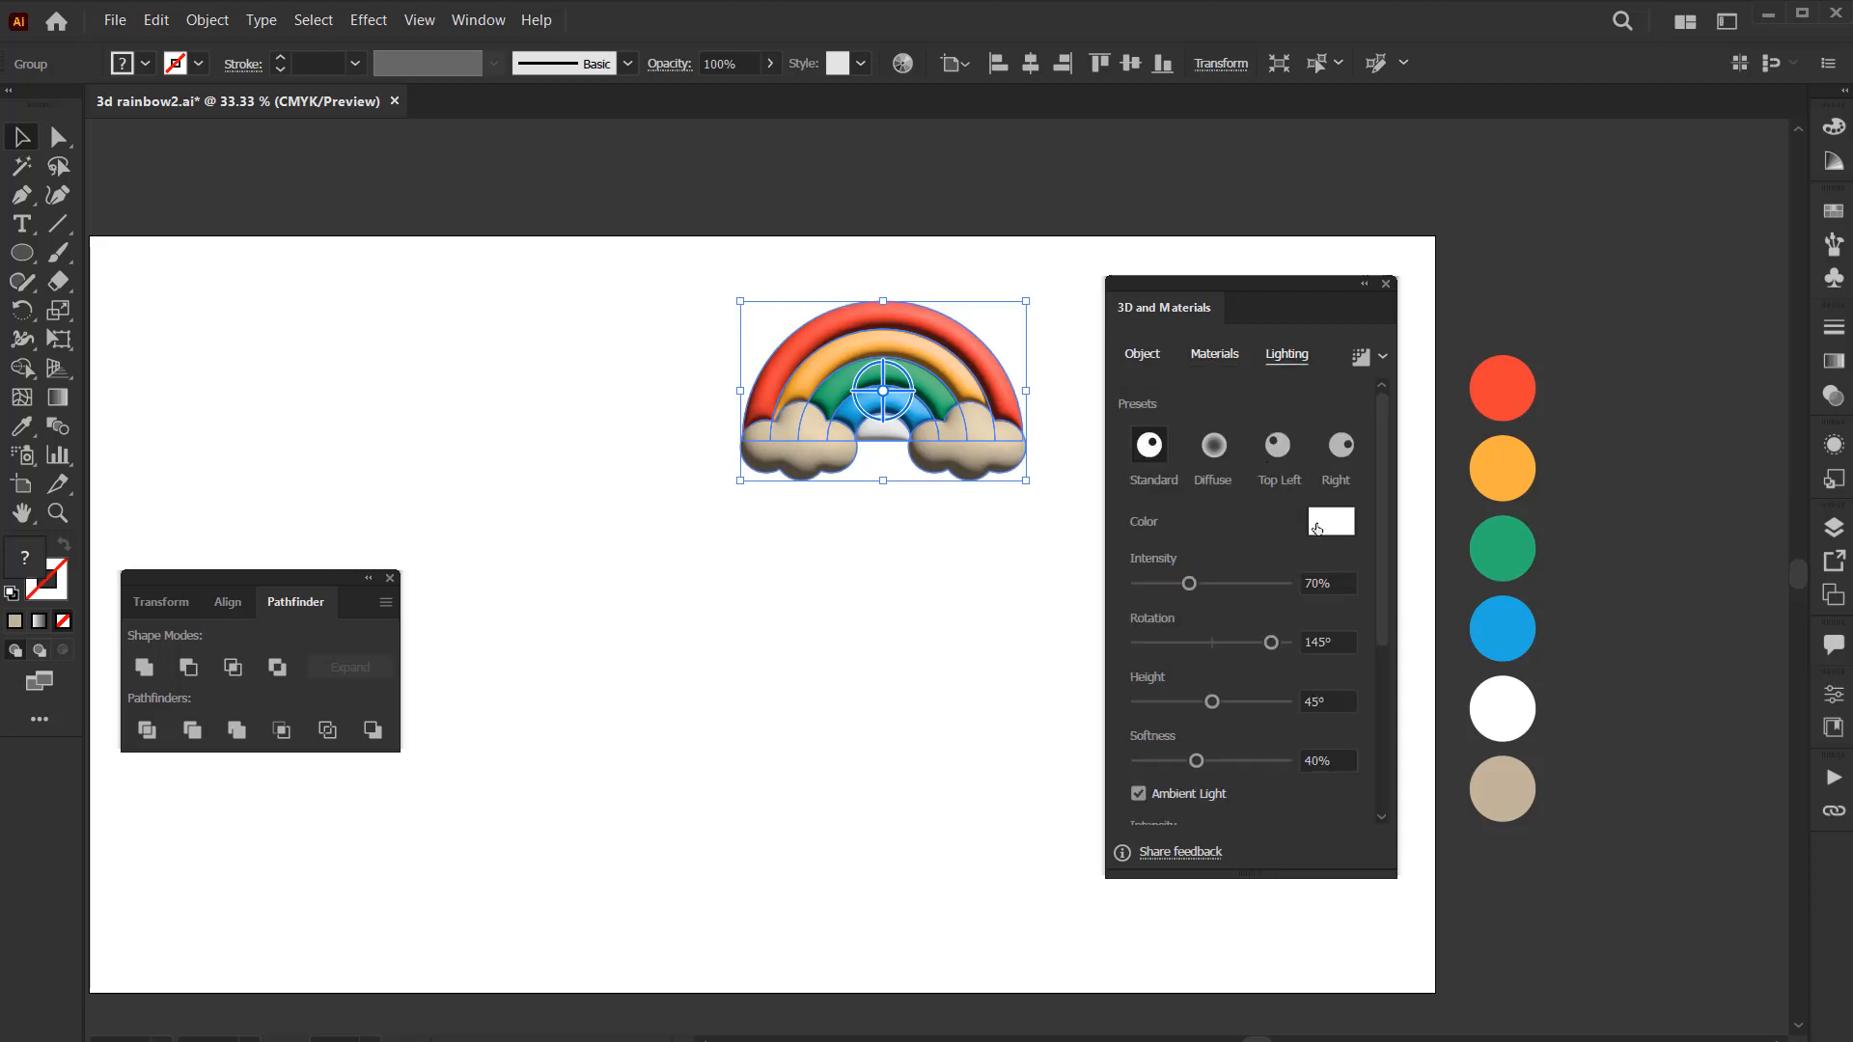
click(1332, 522)
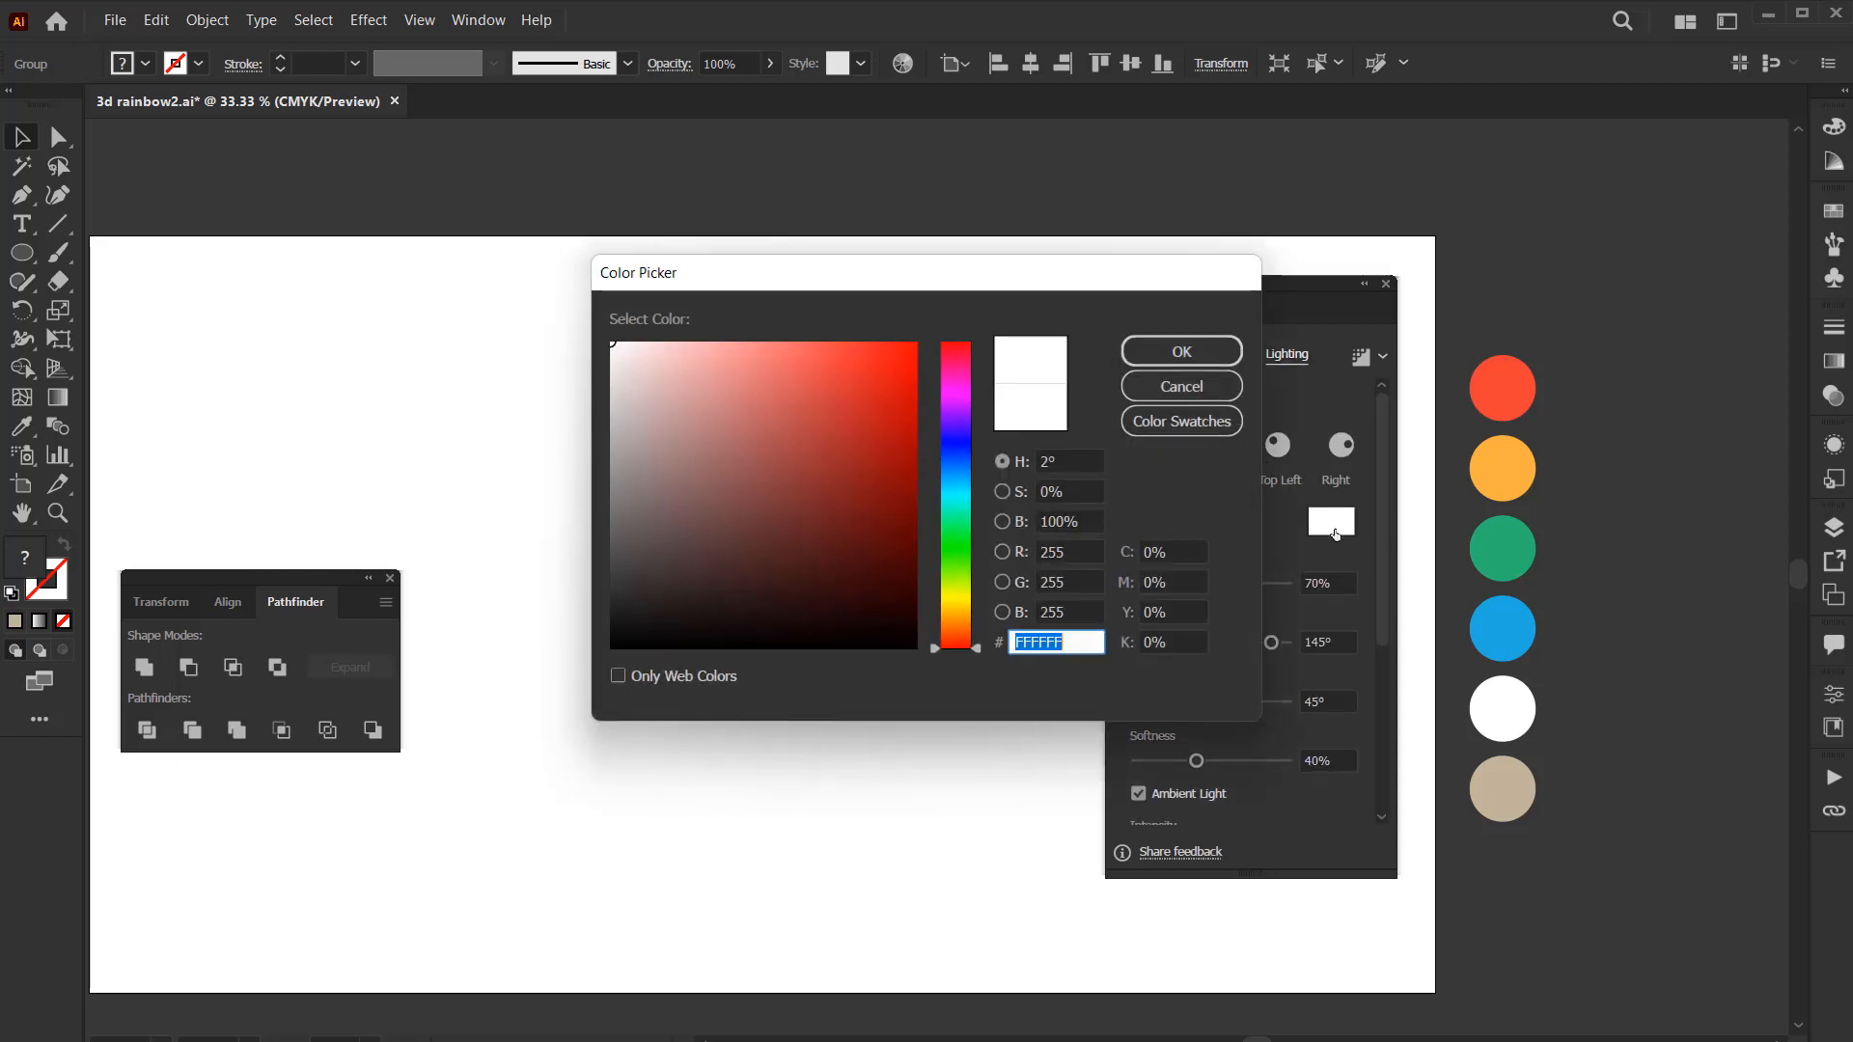
click(634, 360)
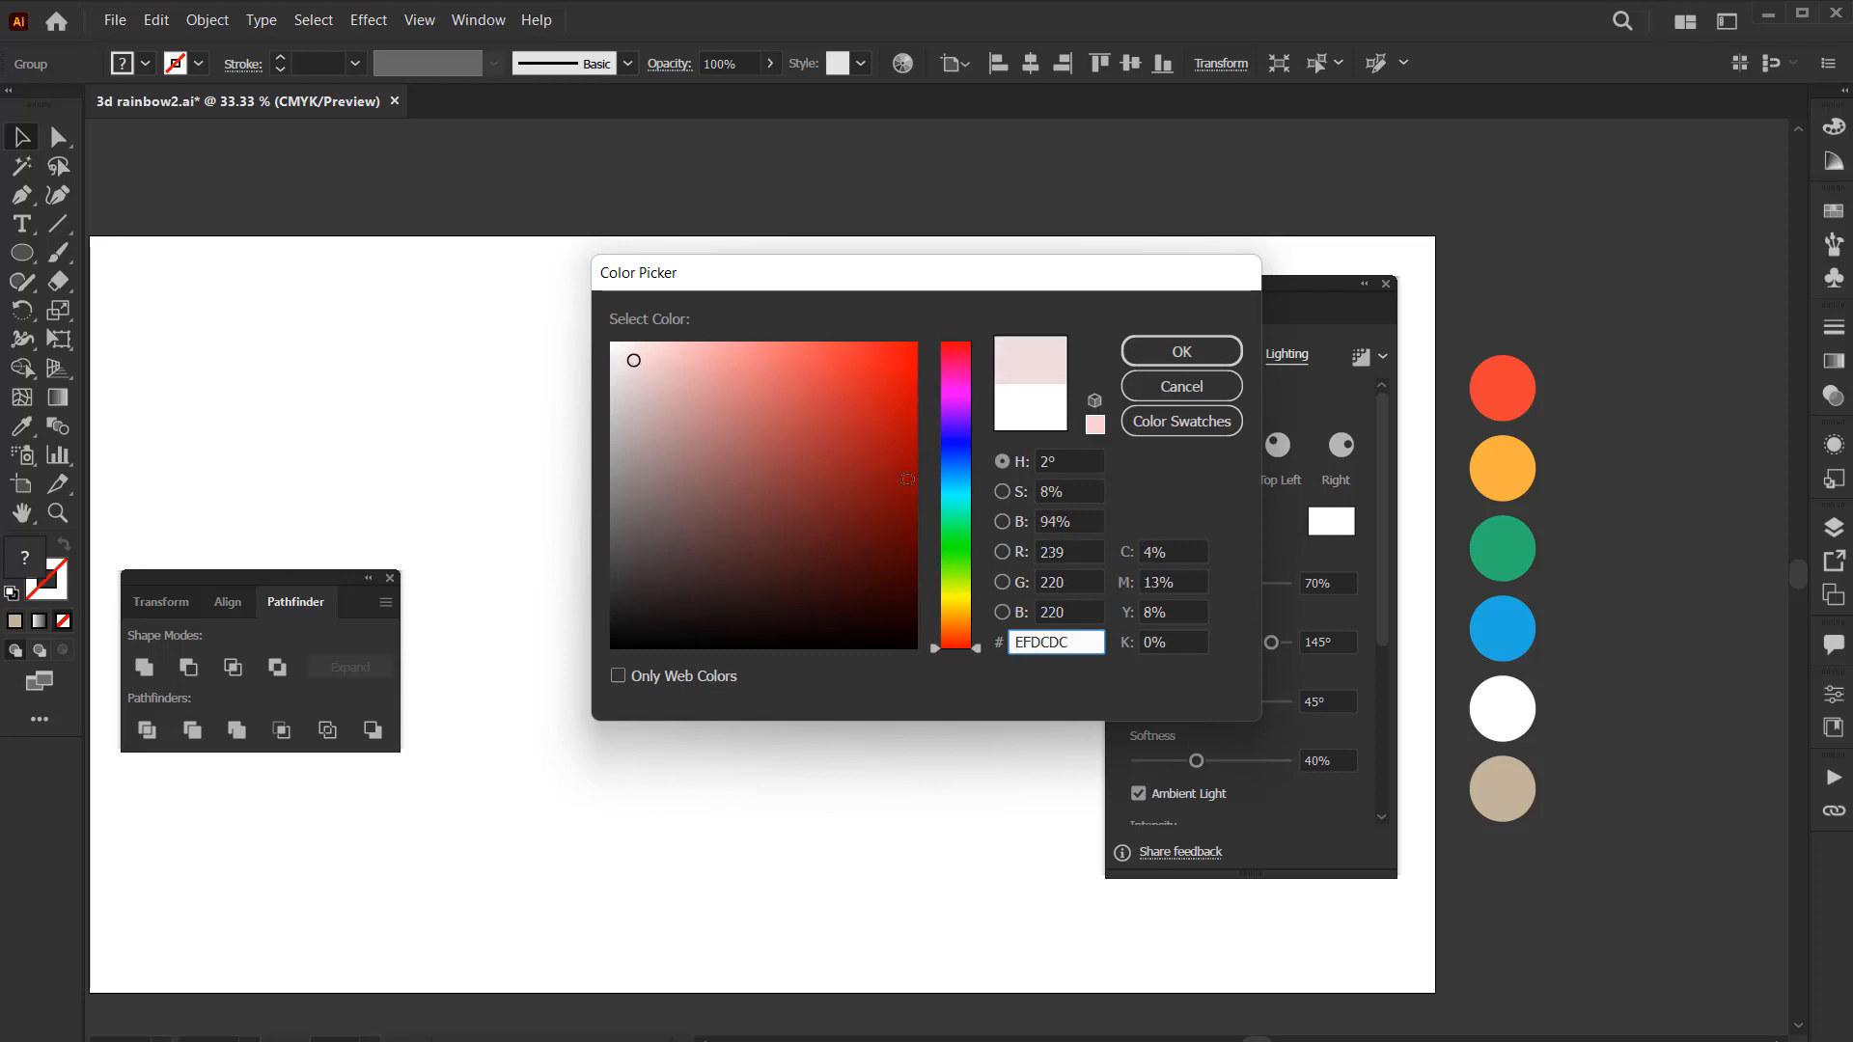
click(957, 597)
click(955, 609)
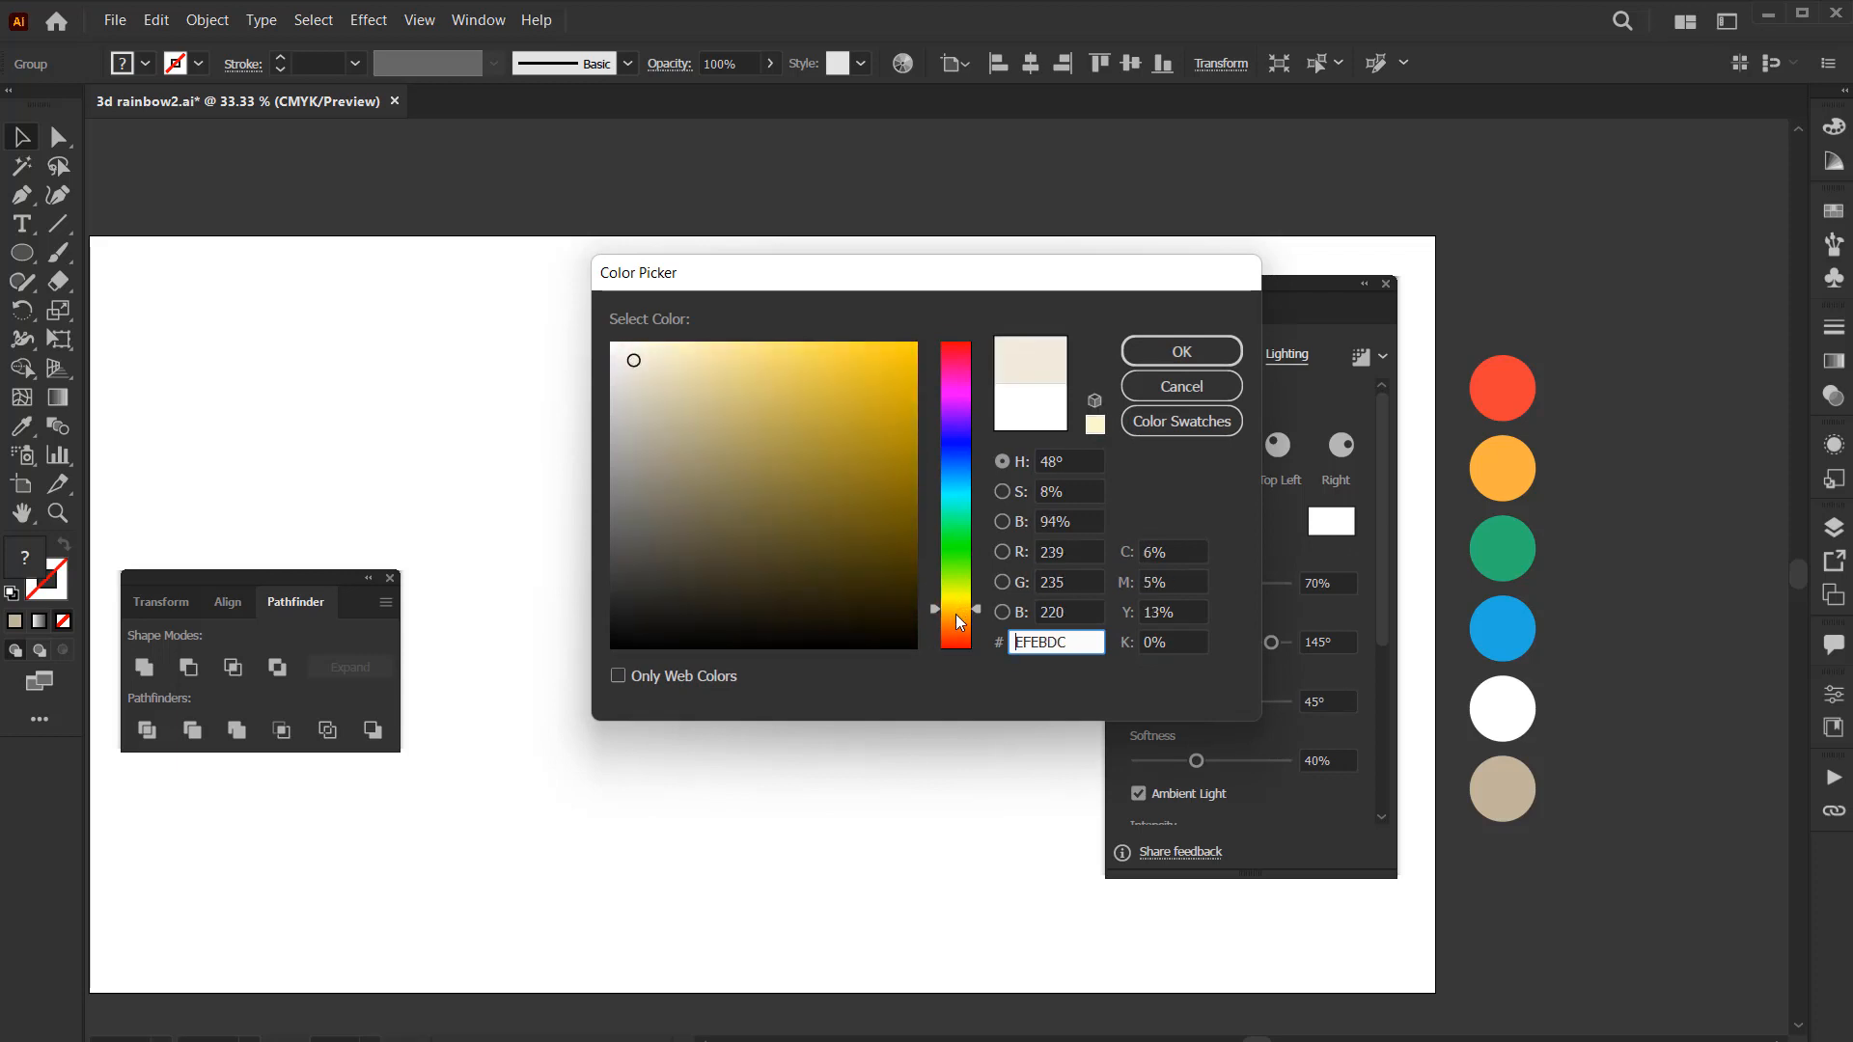
click(957, 616)
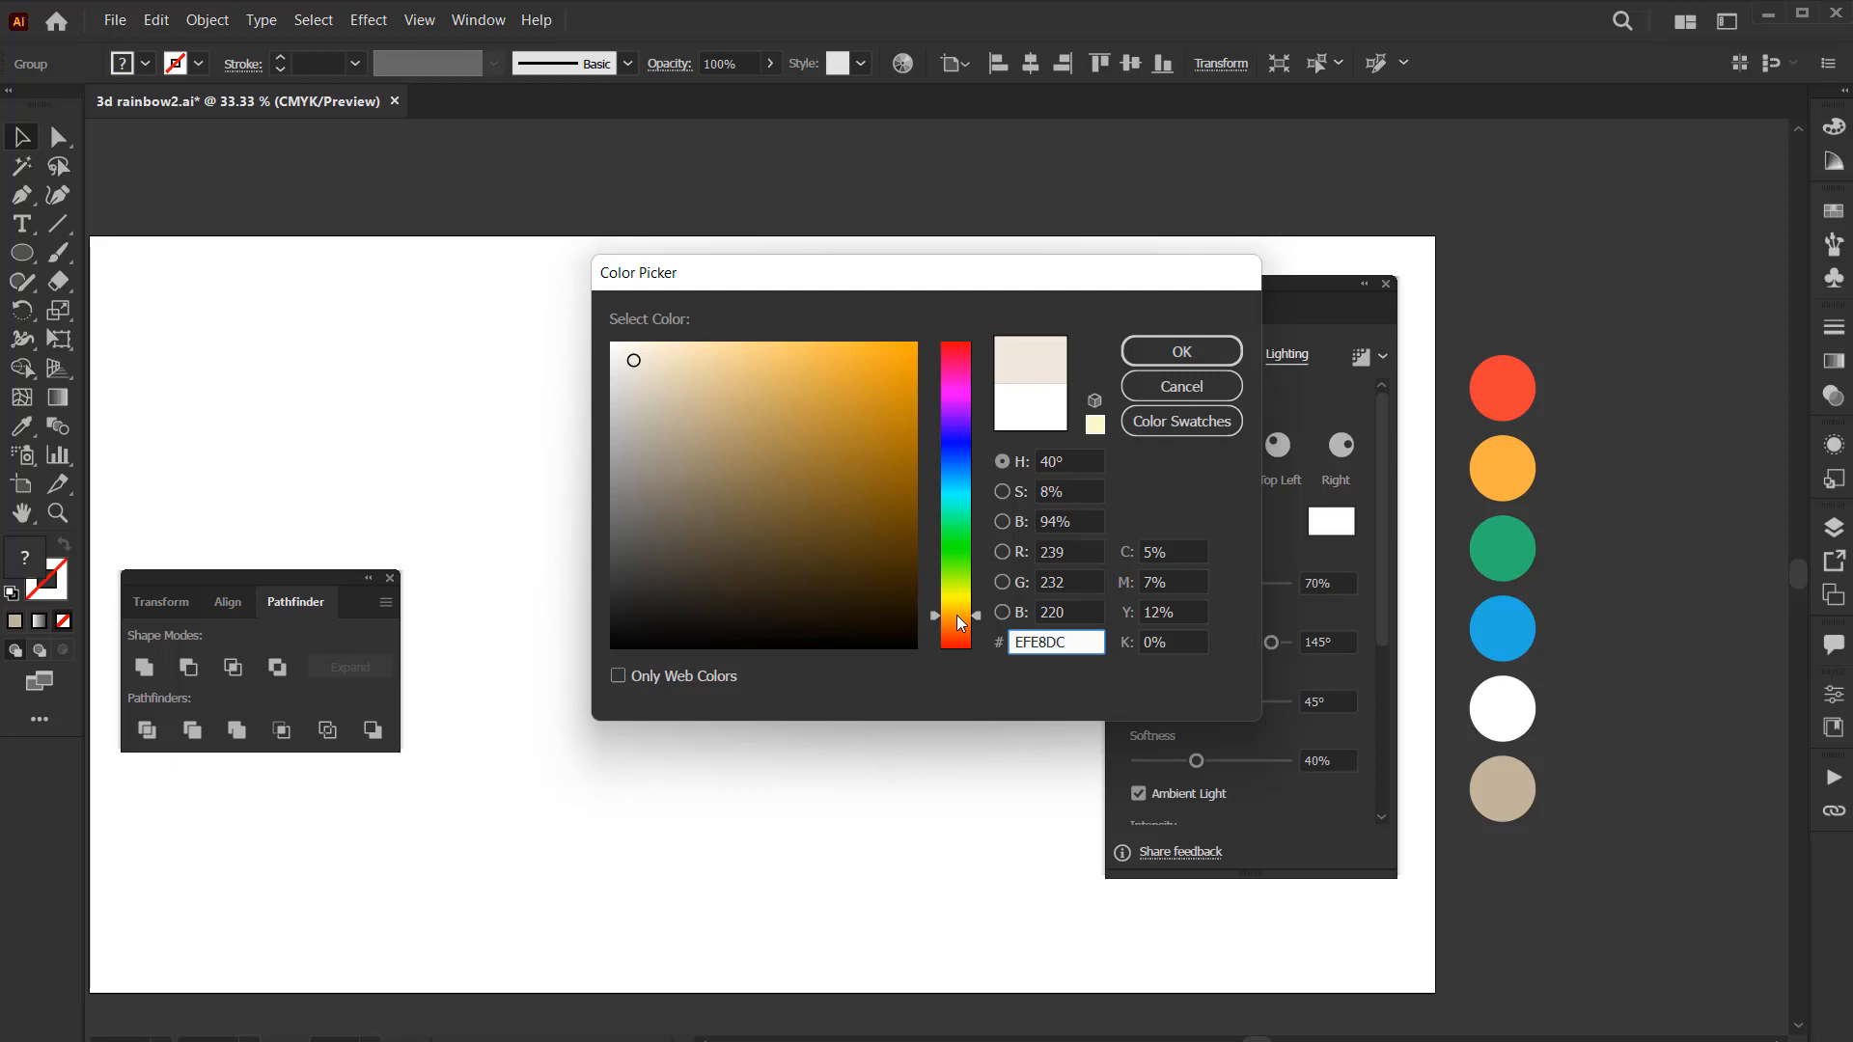
click(648, 354)
click(1189, 349)
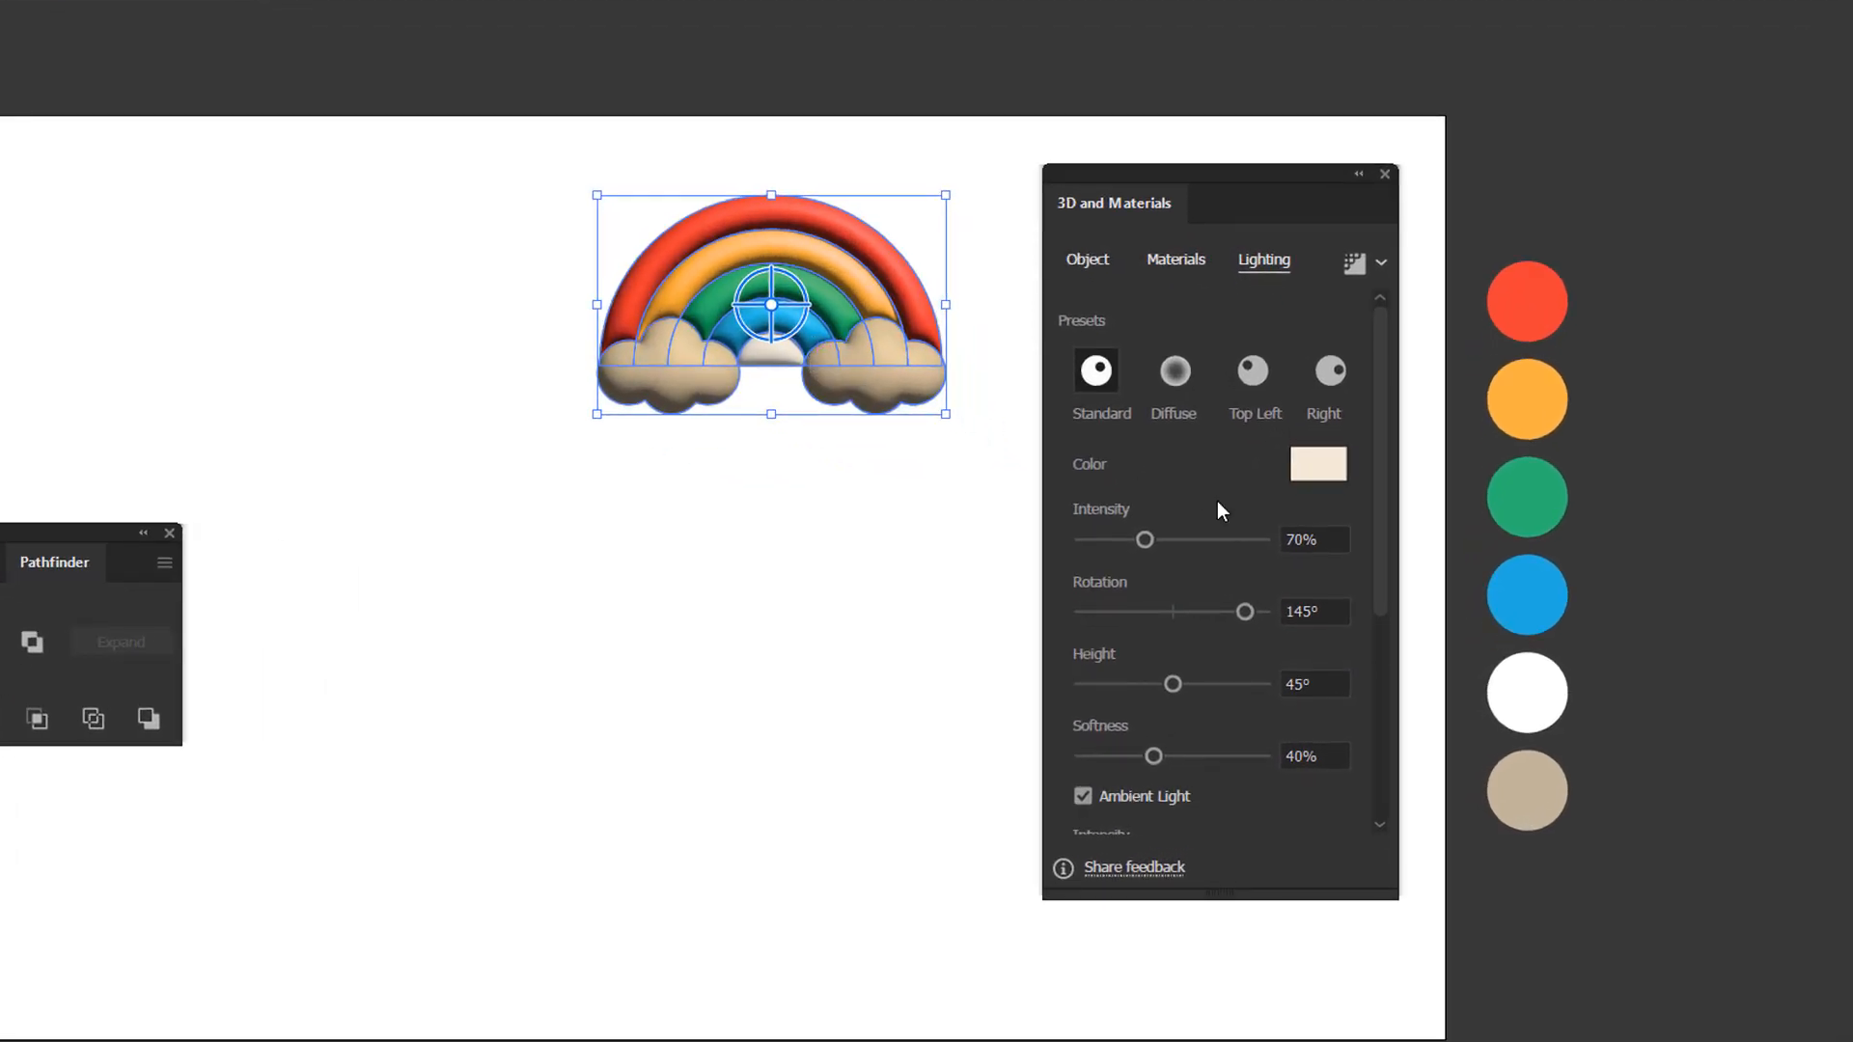
Set the rainbow's main light intensity to 97% and its rotation to 90°
drag(1145, 539, 1202, 540)
click(1164, 544)
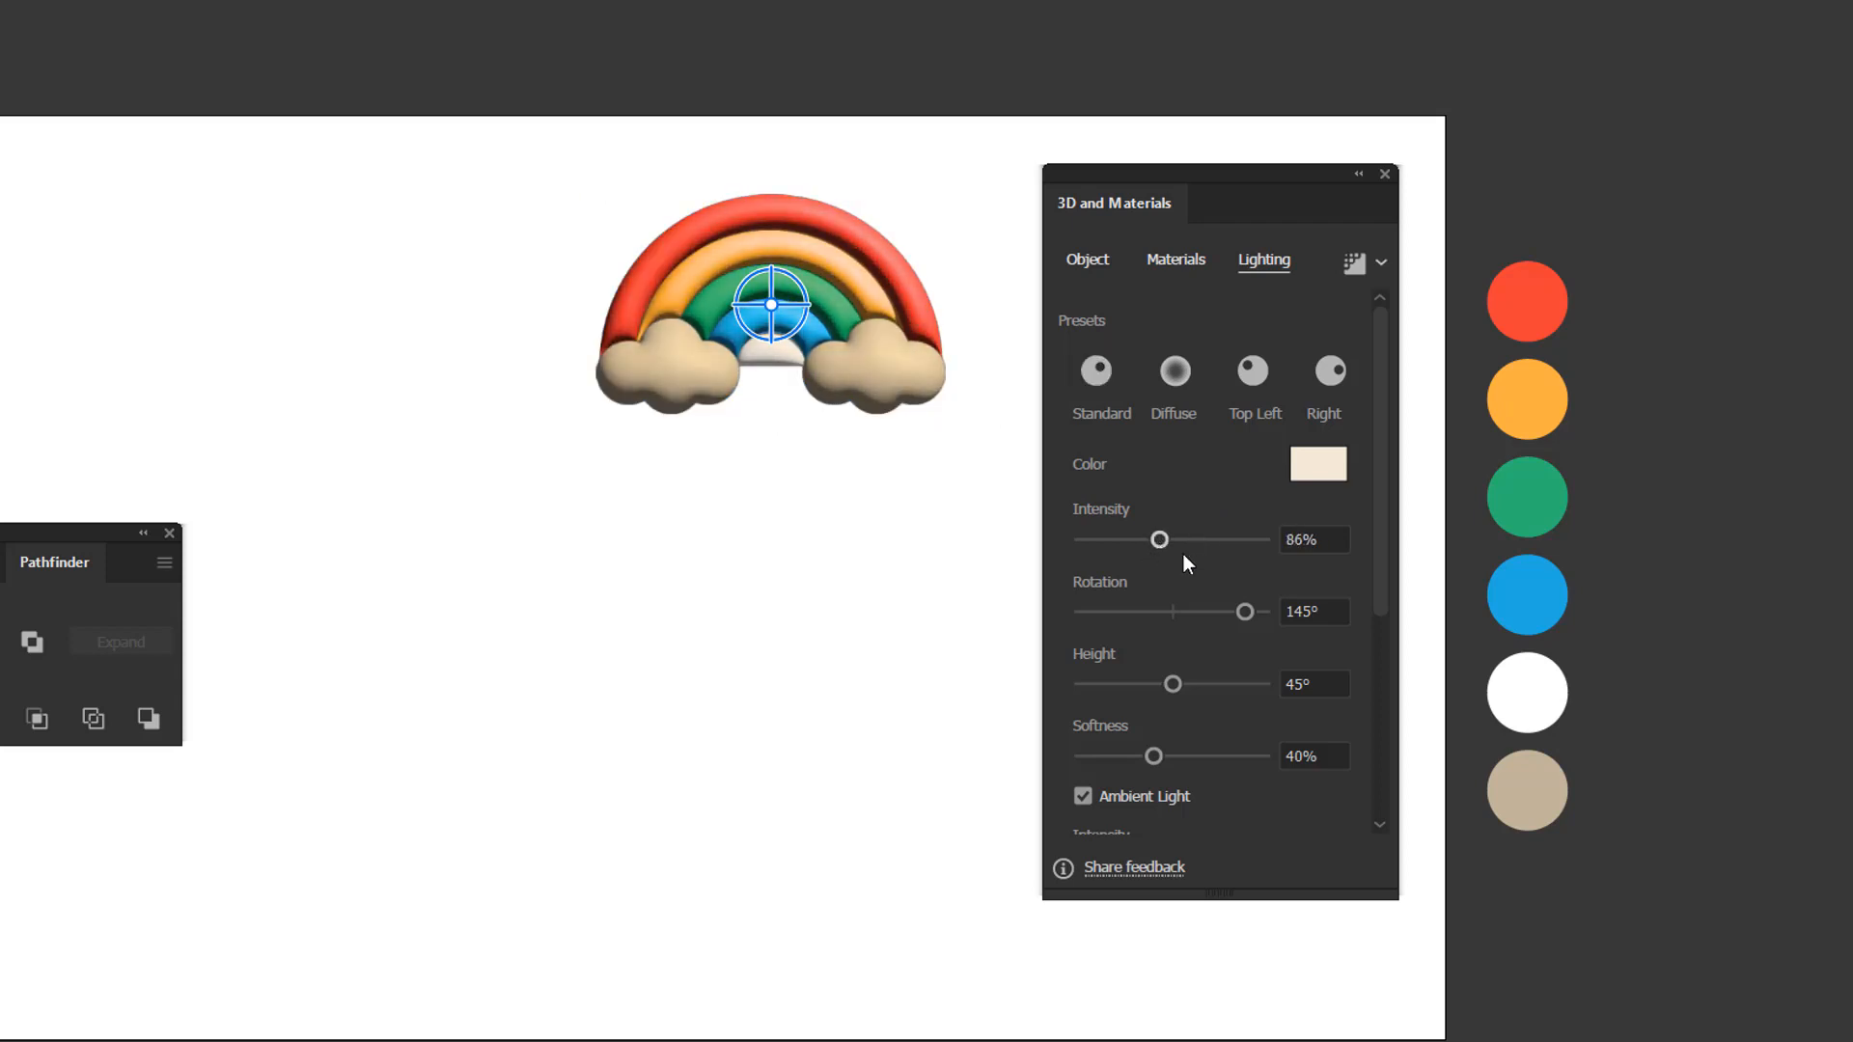
click(1290, 539)
text(90)
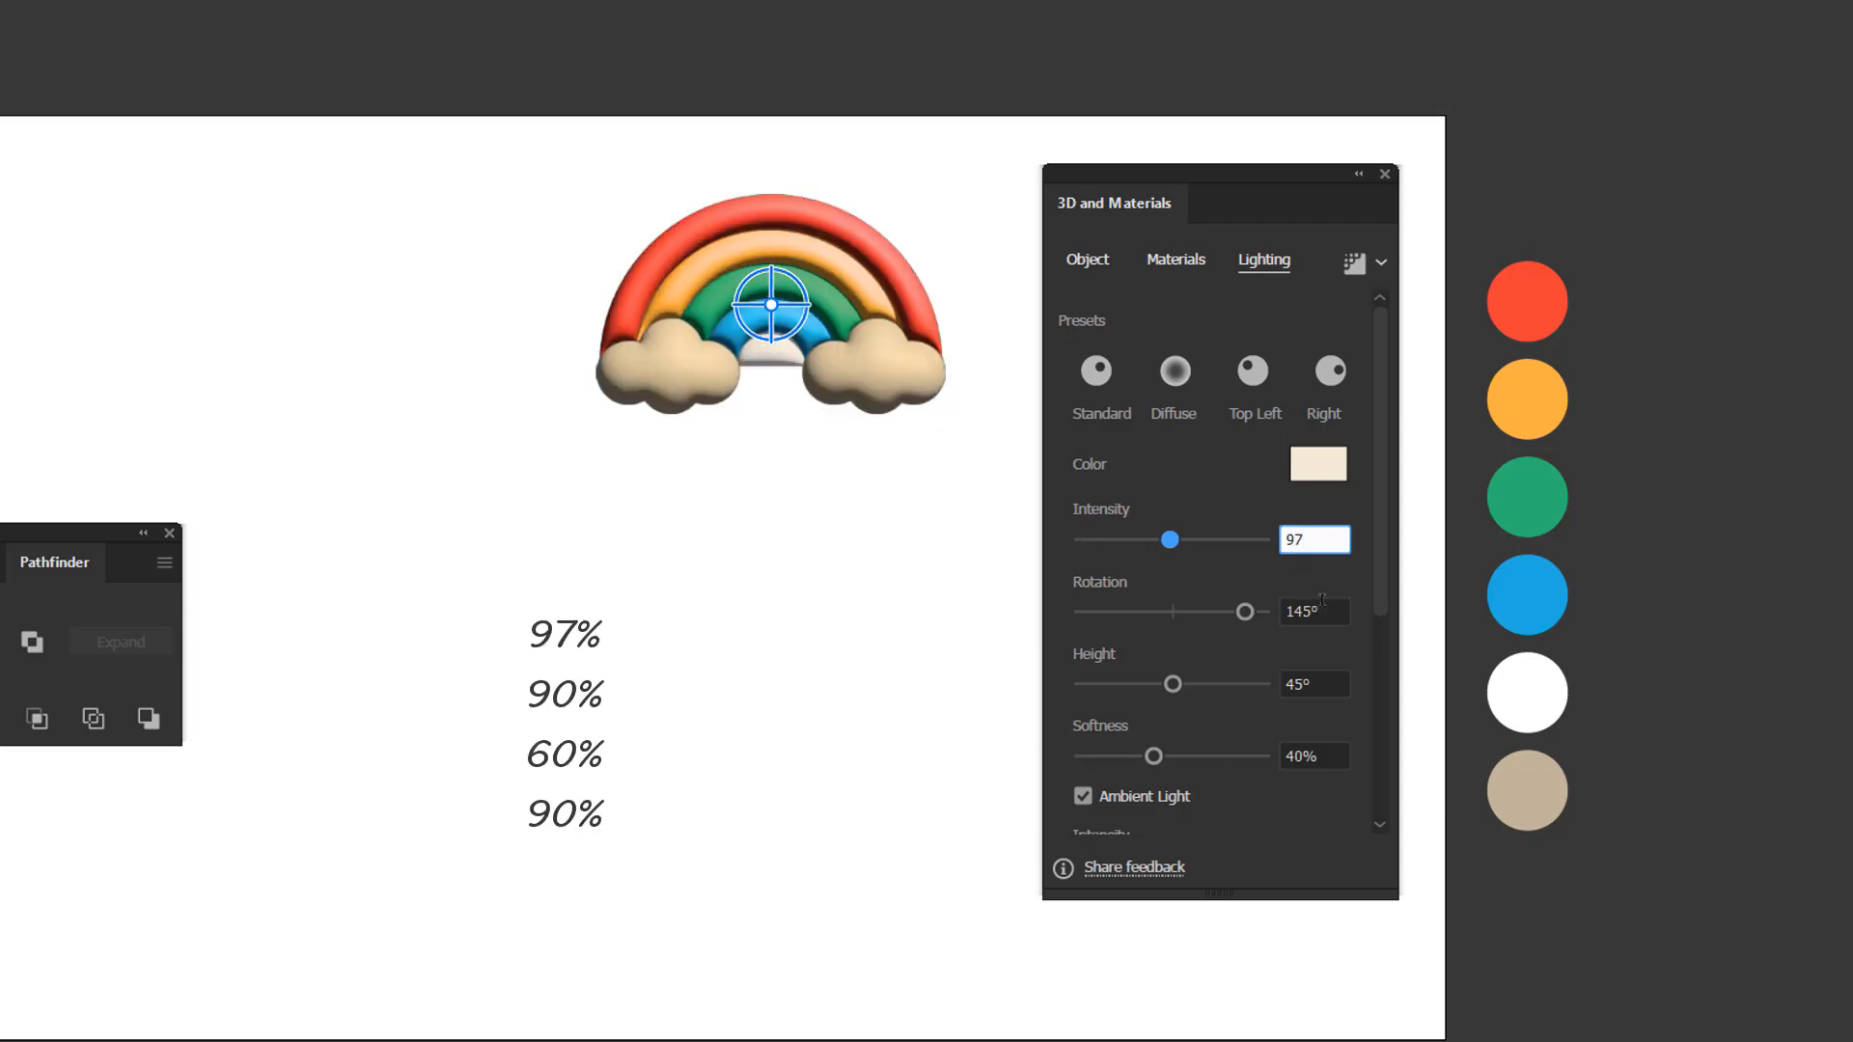
key(Tab)
drag(1248, 608, 1285, 623)
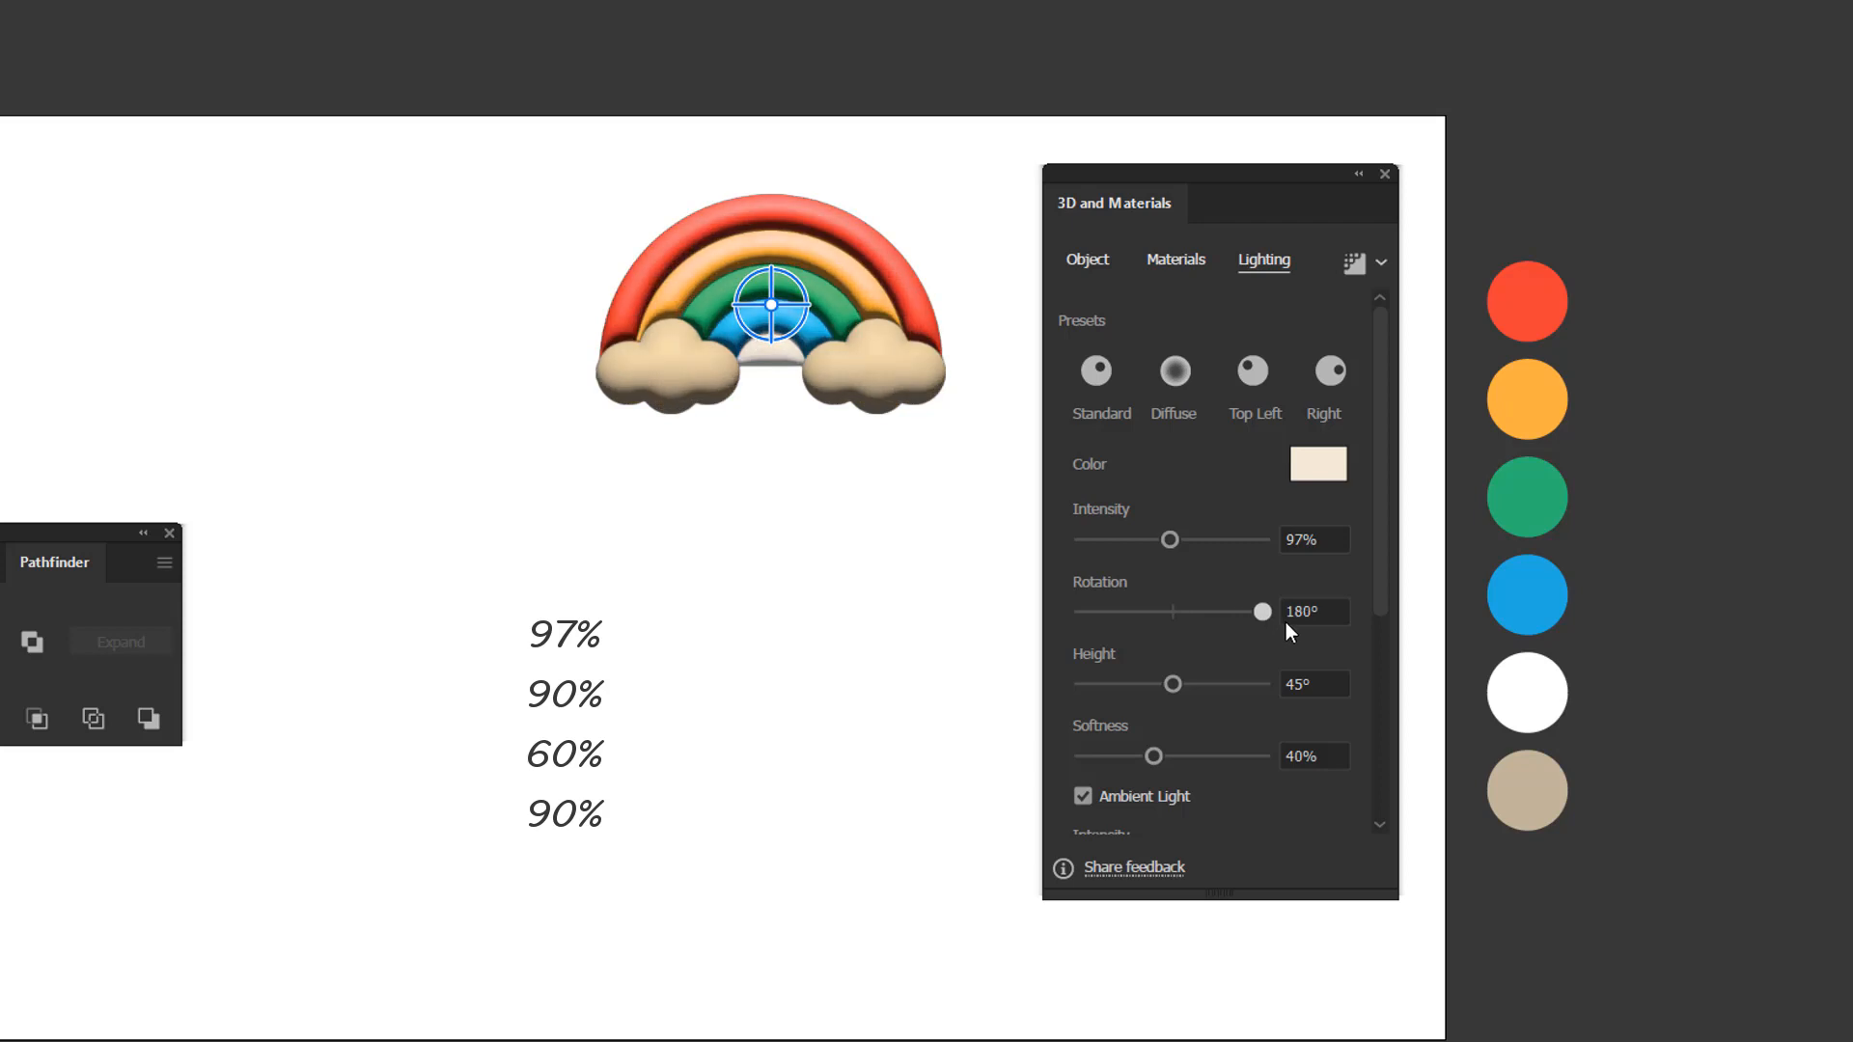
double_click(1313, 611)
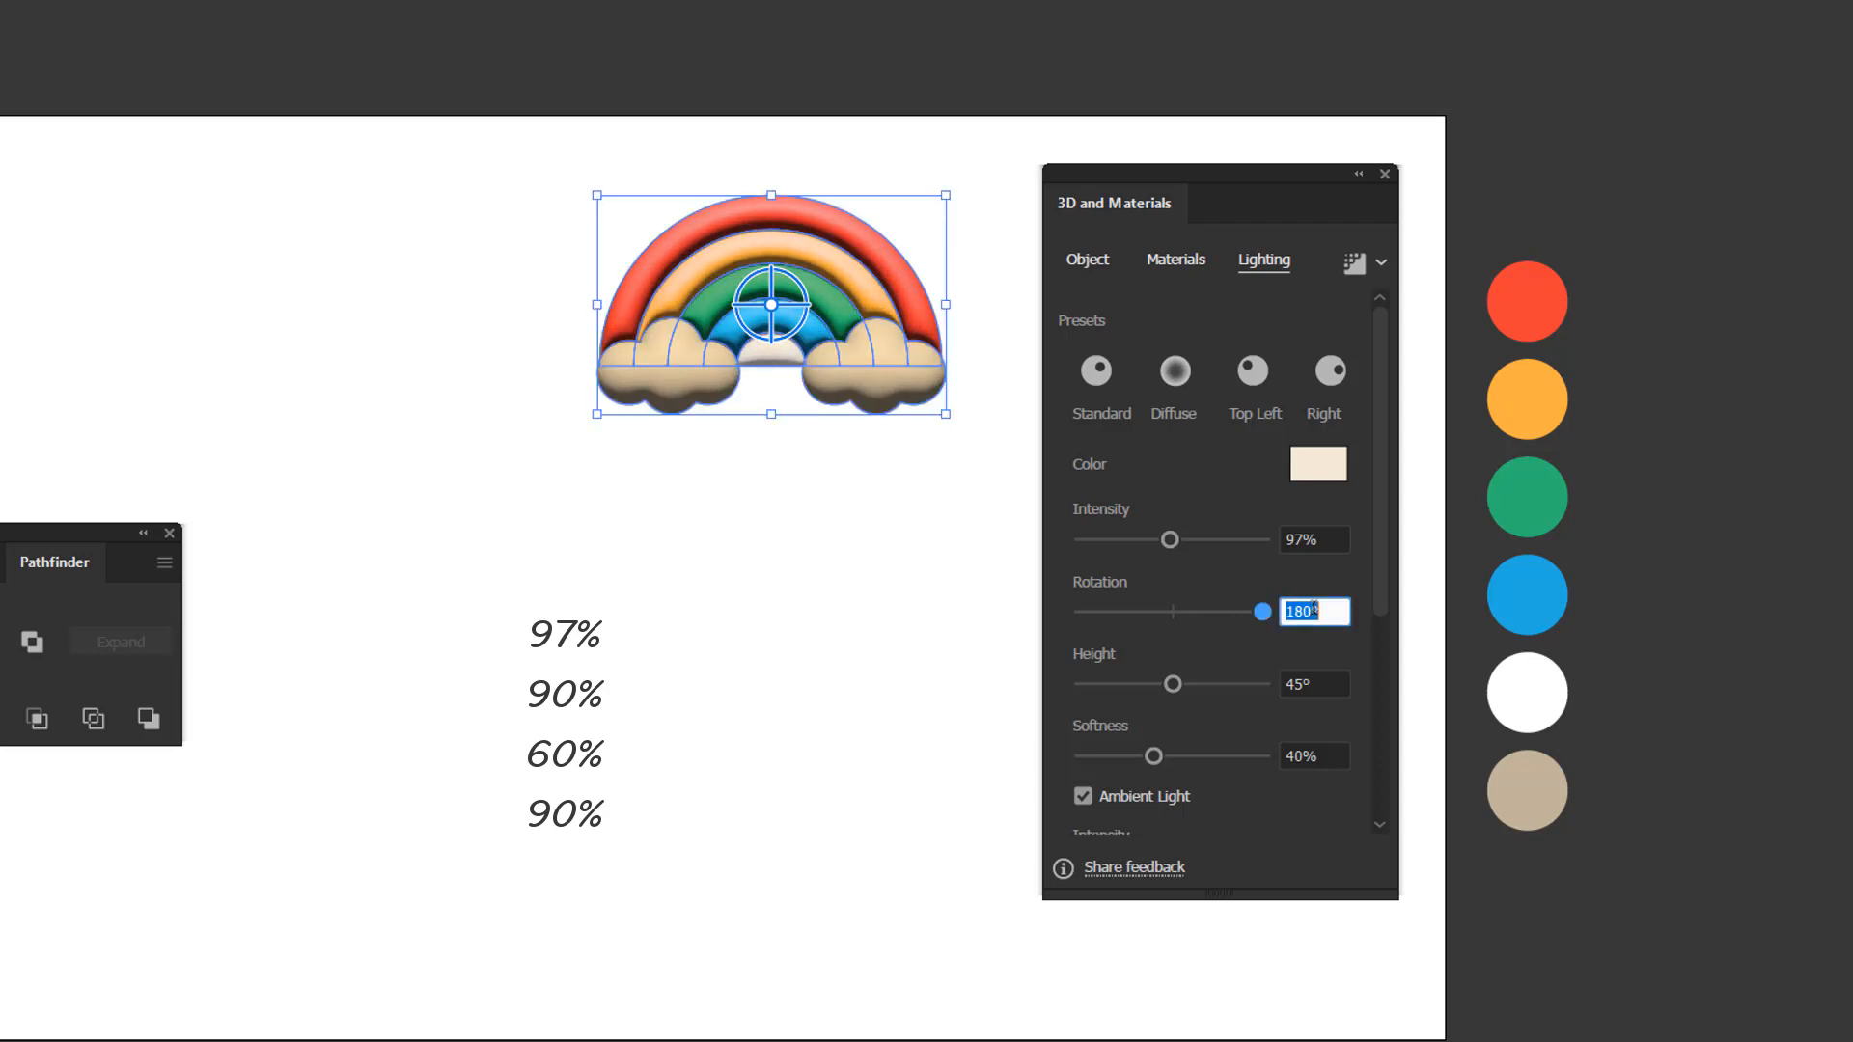
text(90)
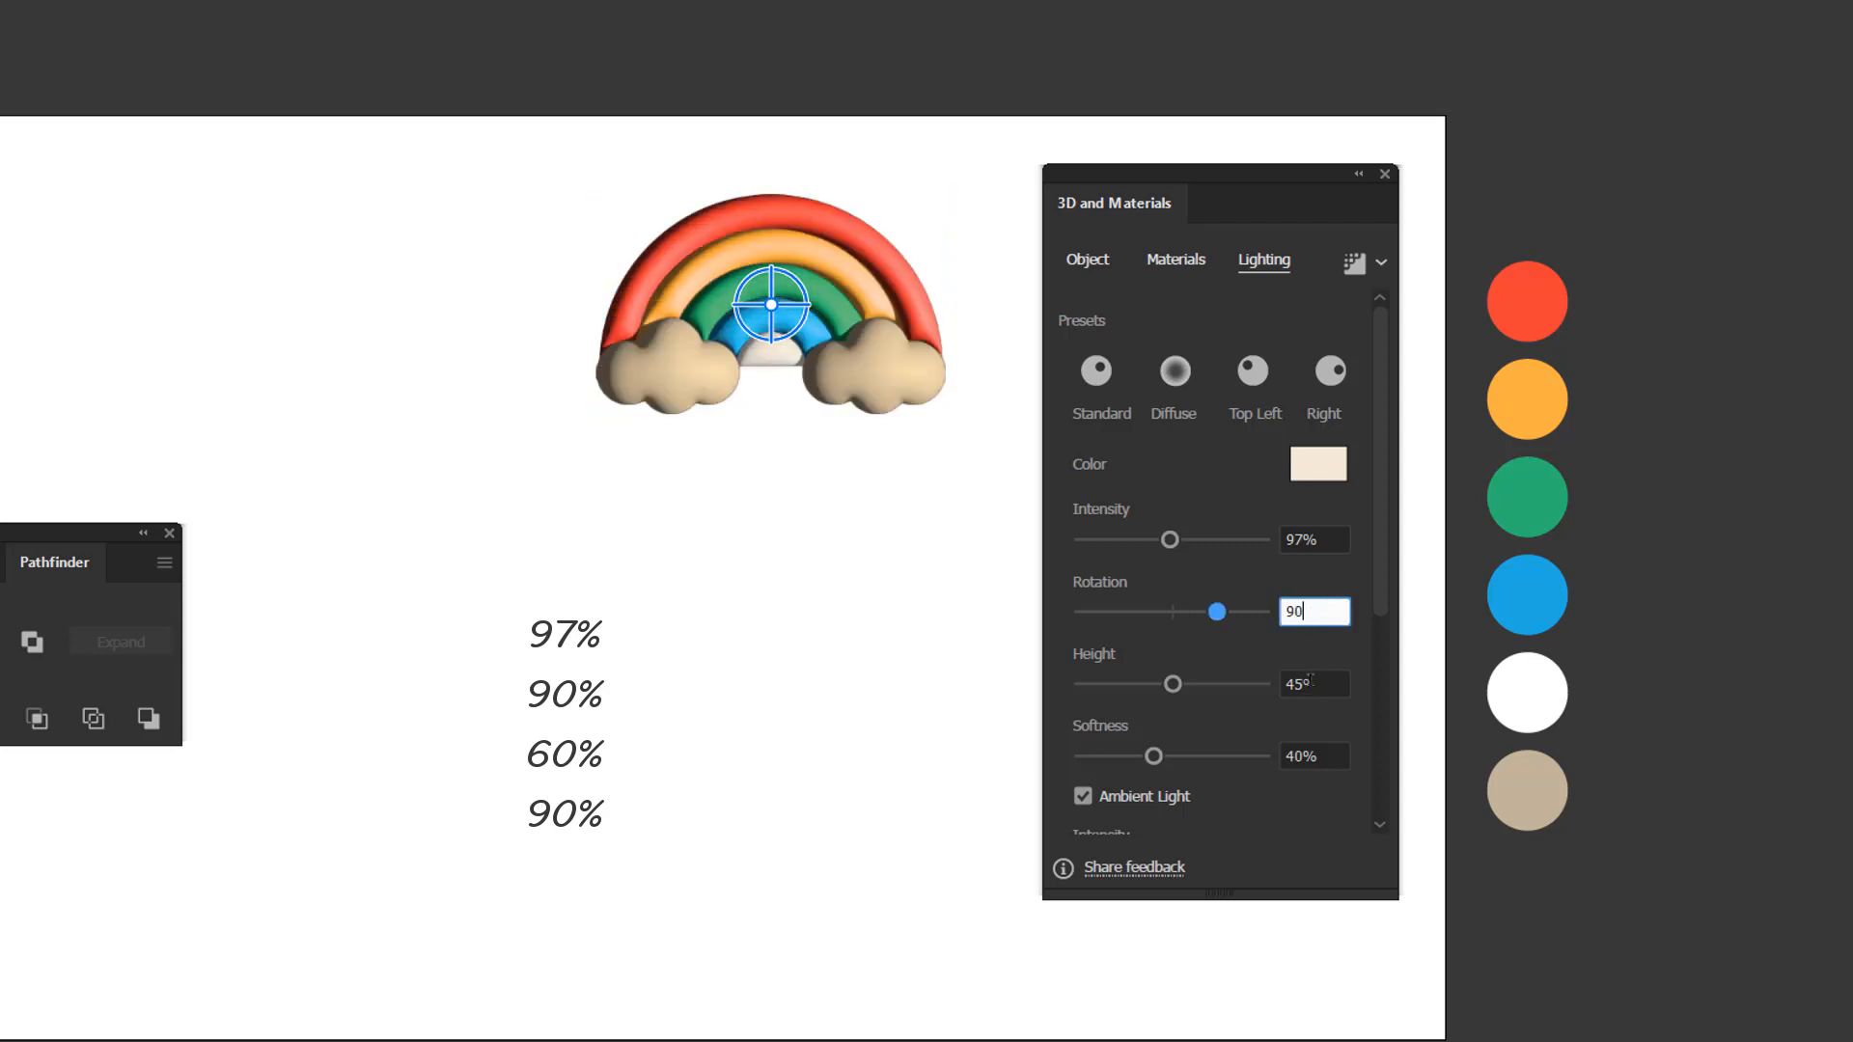
Set the rainbow's main light height to 60° and its softness to 90%
click(1310, 682)
drag(1174, 683, 1136, 684)
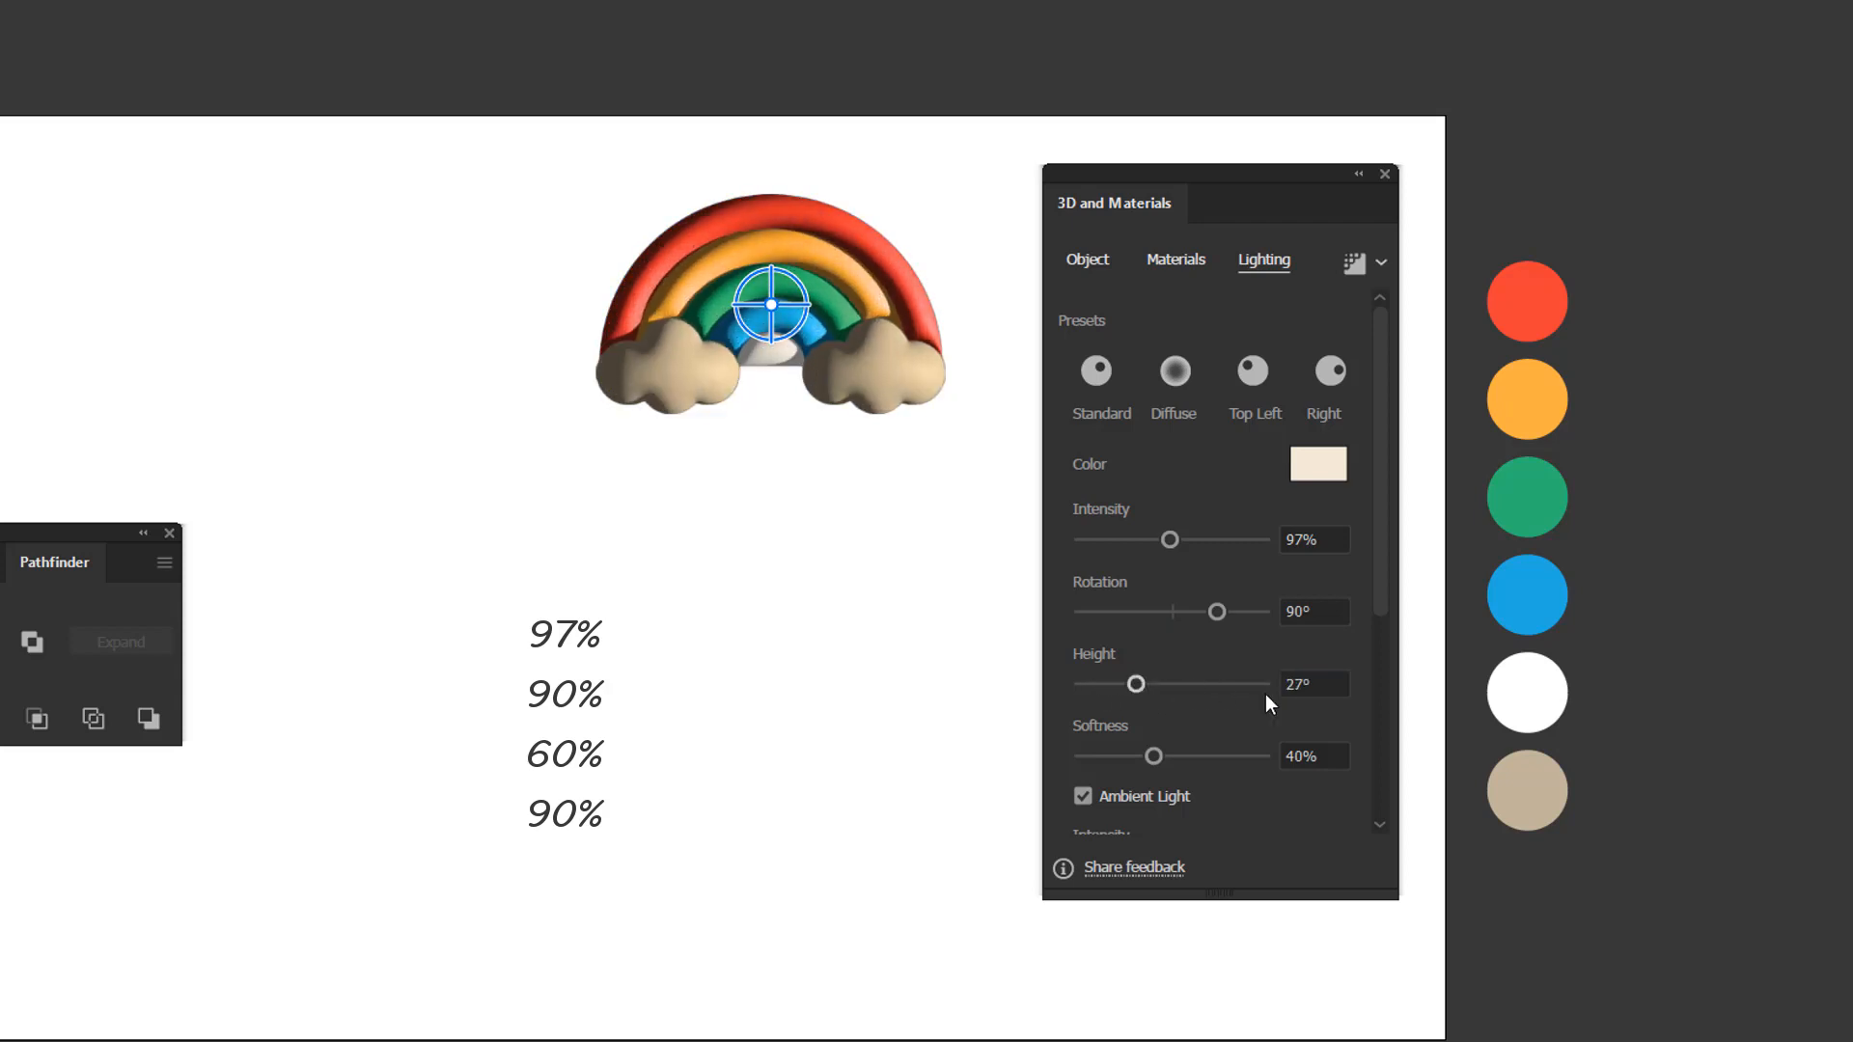
double_click(1330, 685)
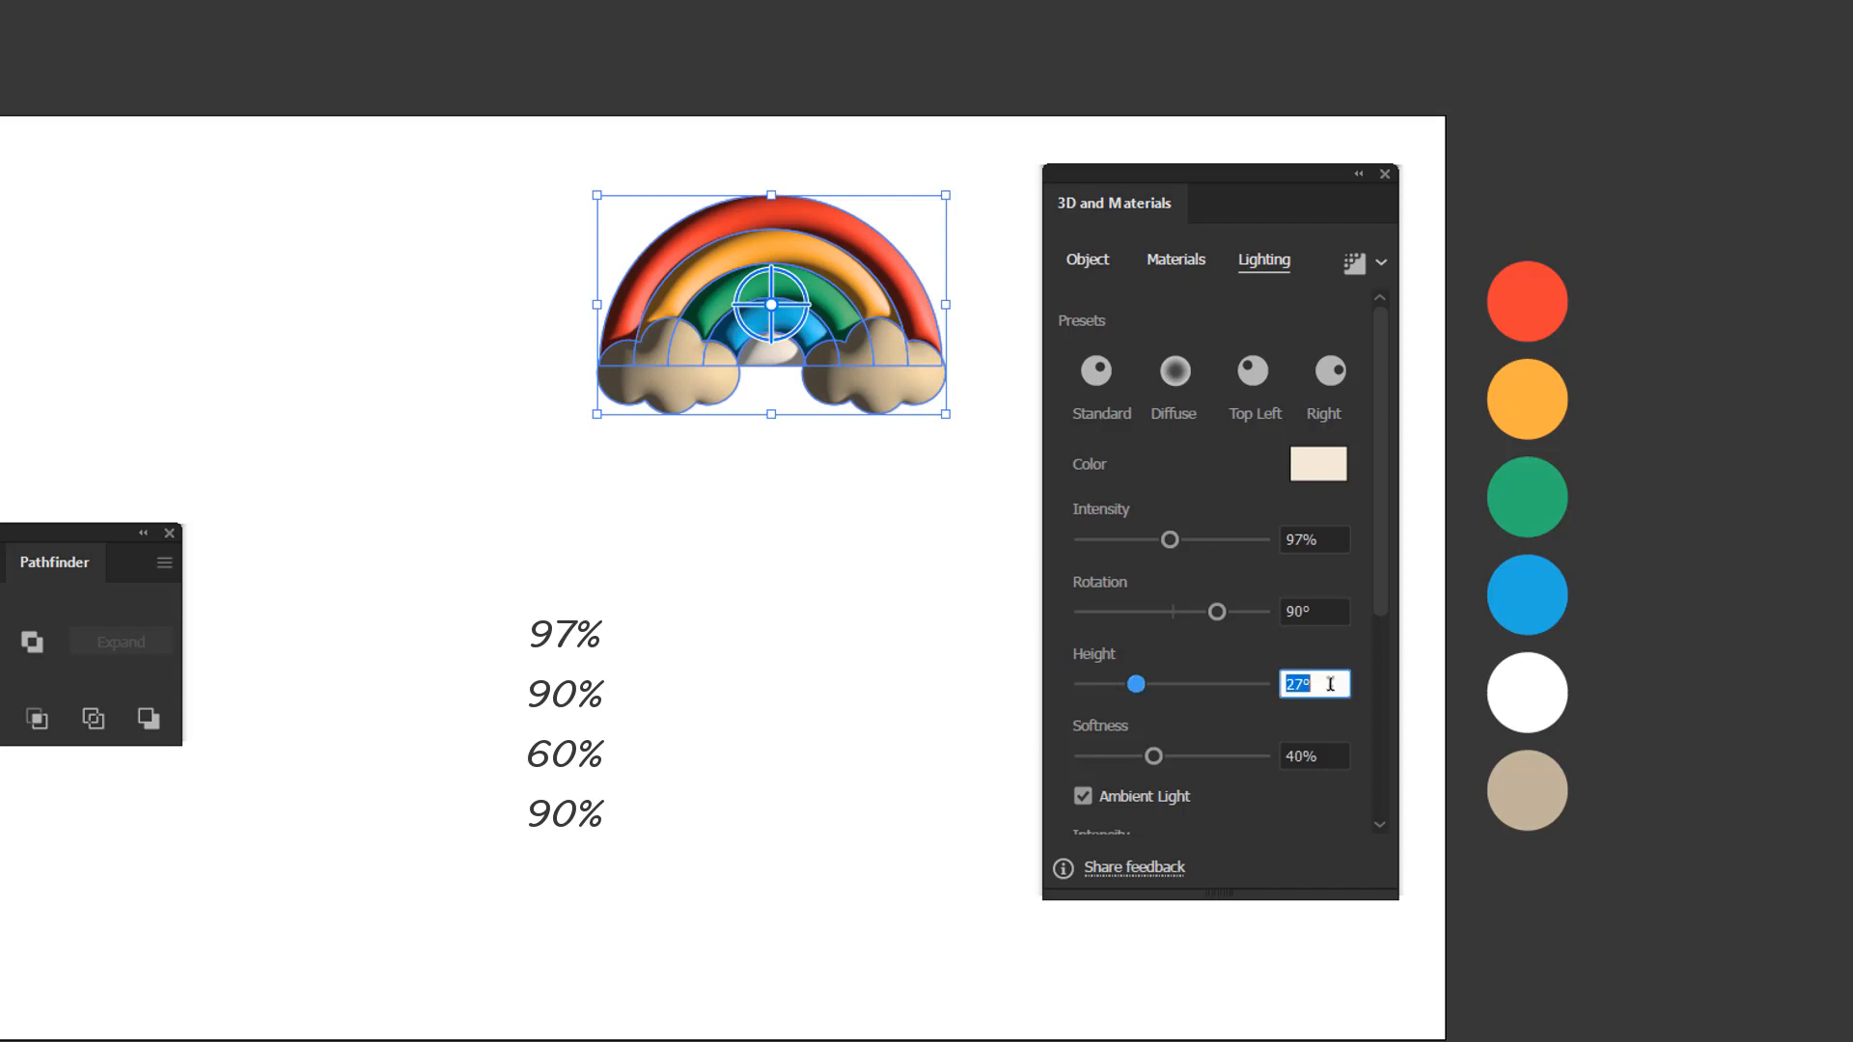
text(6)
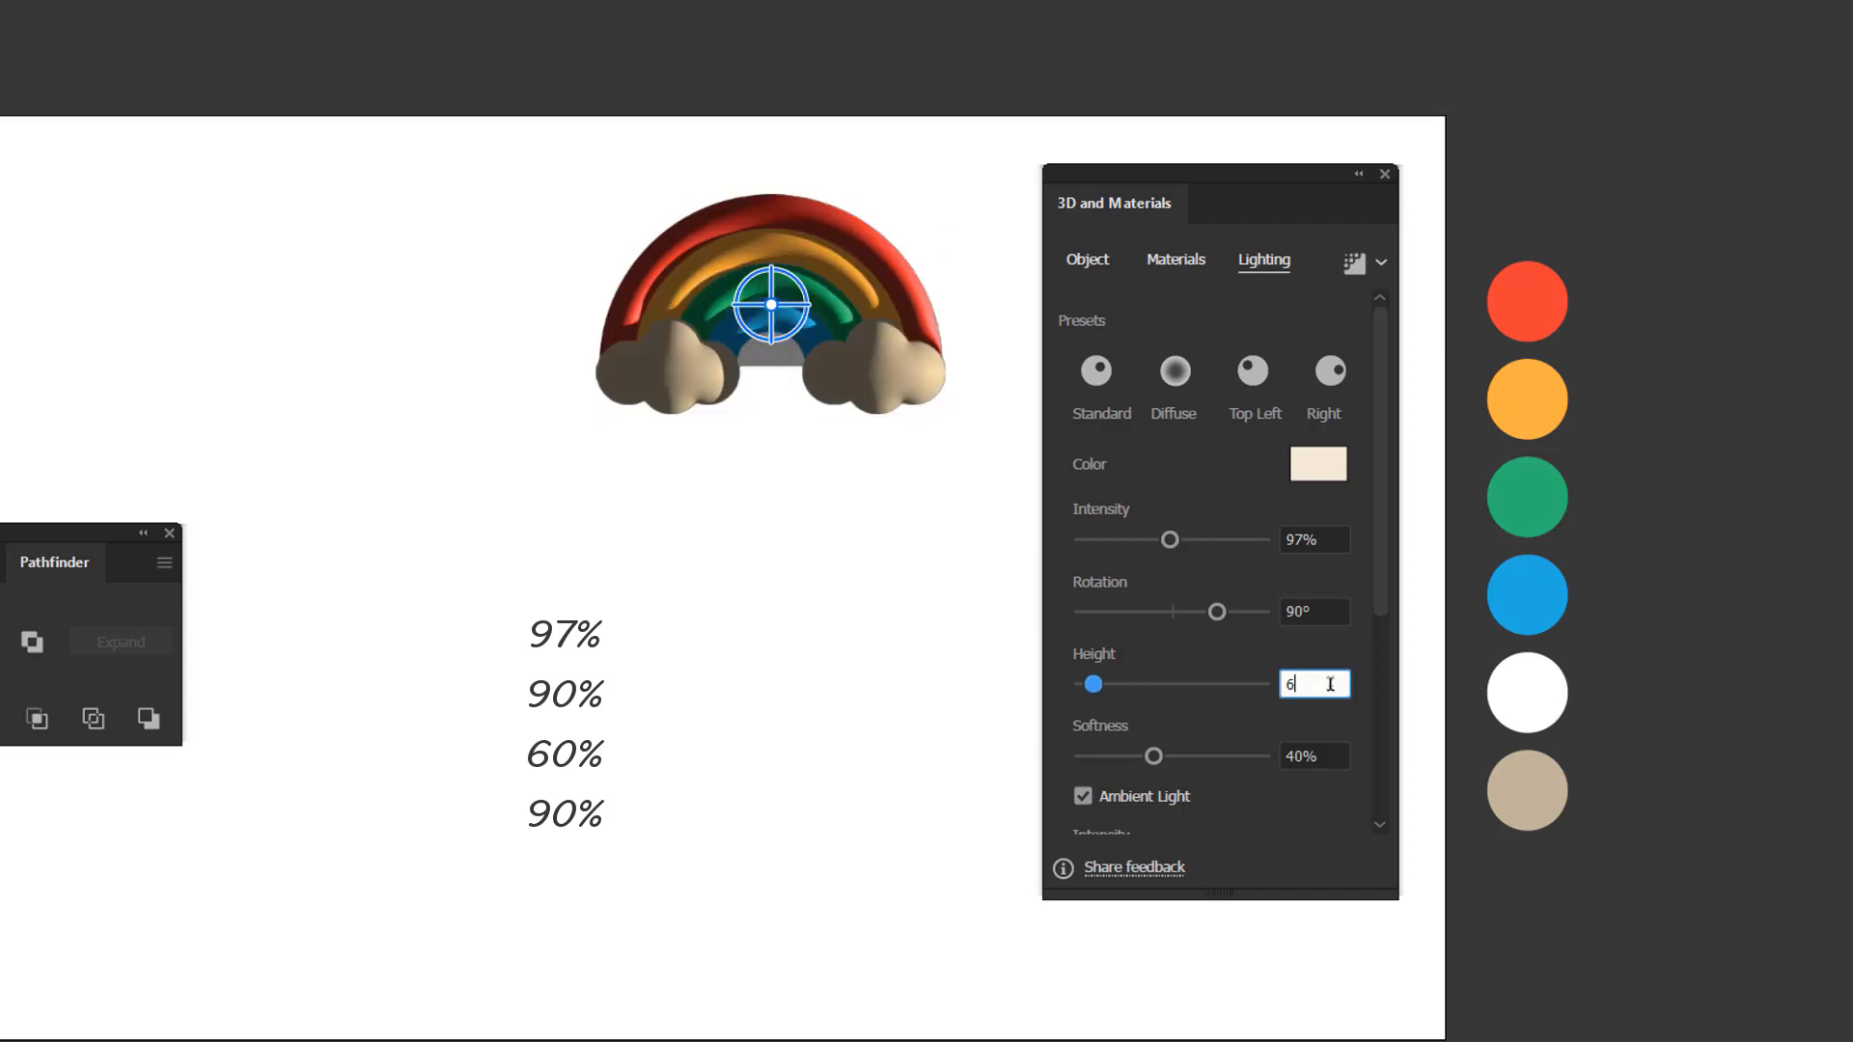
text(0)
key(Return)
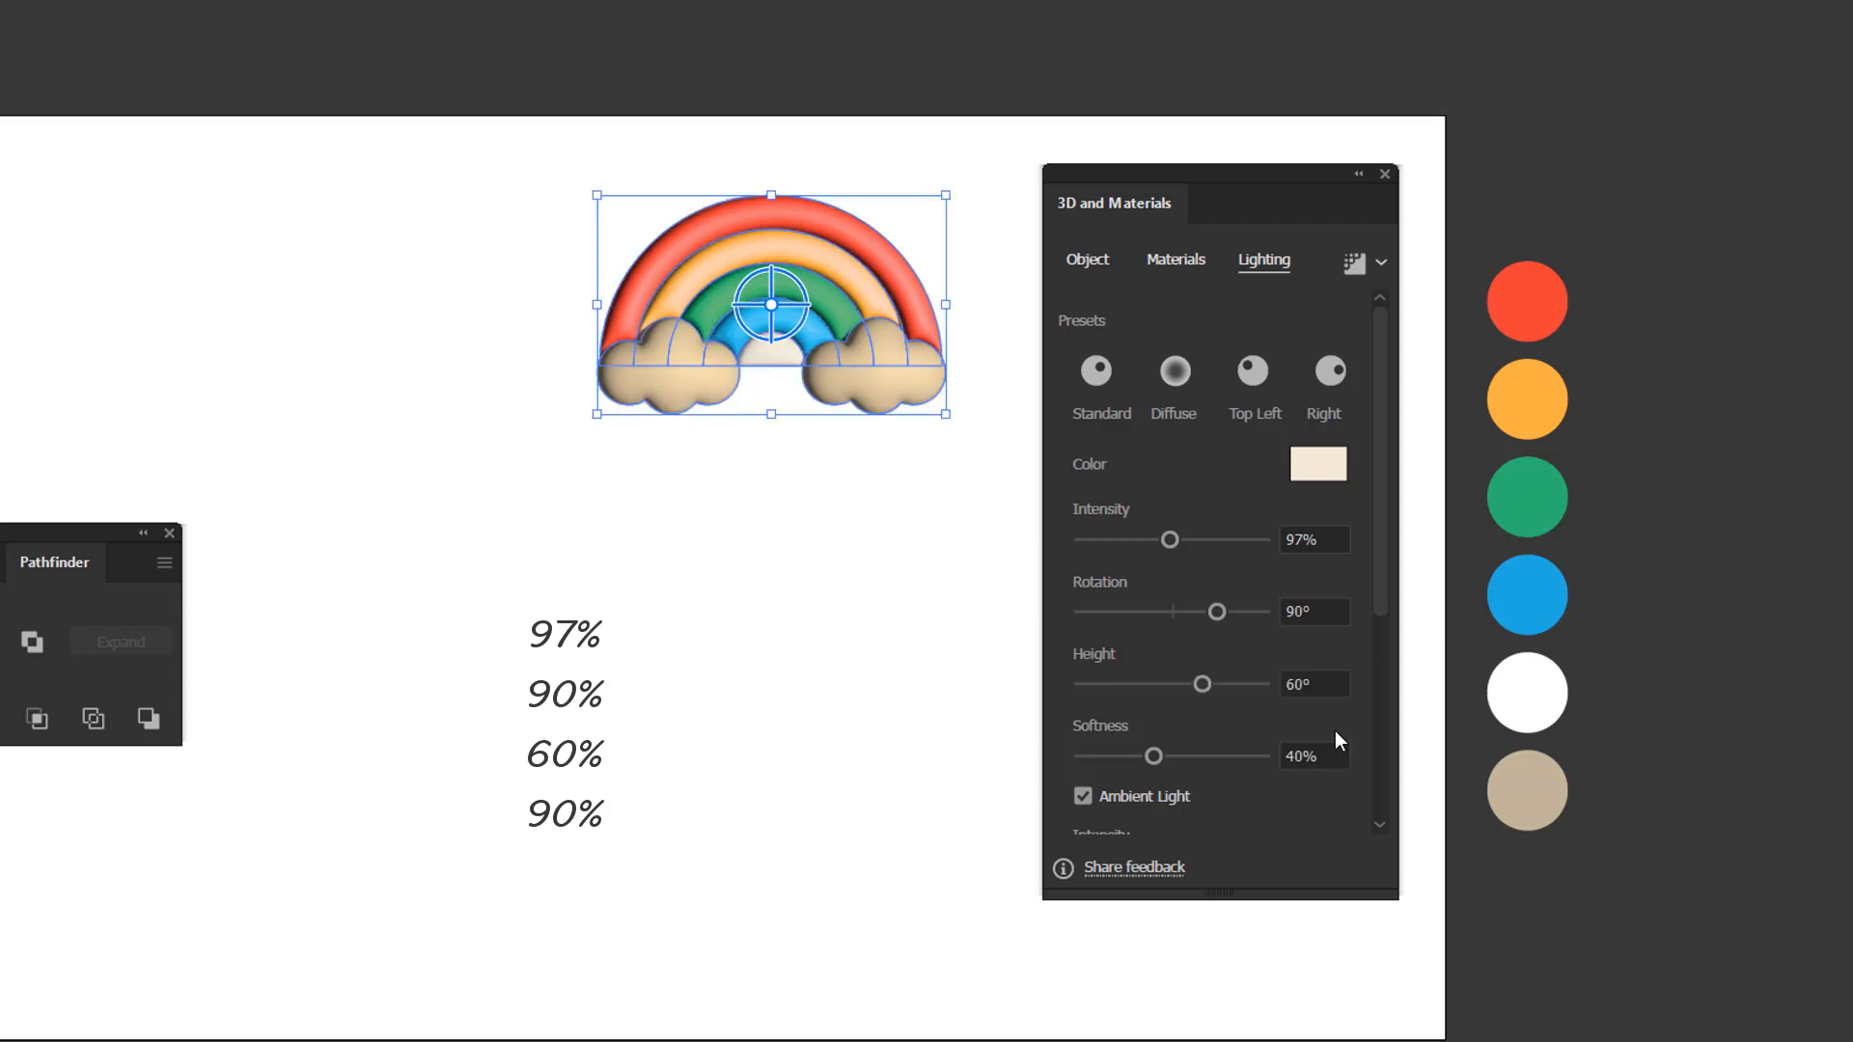
click(1320, 756)
text(90)
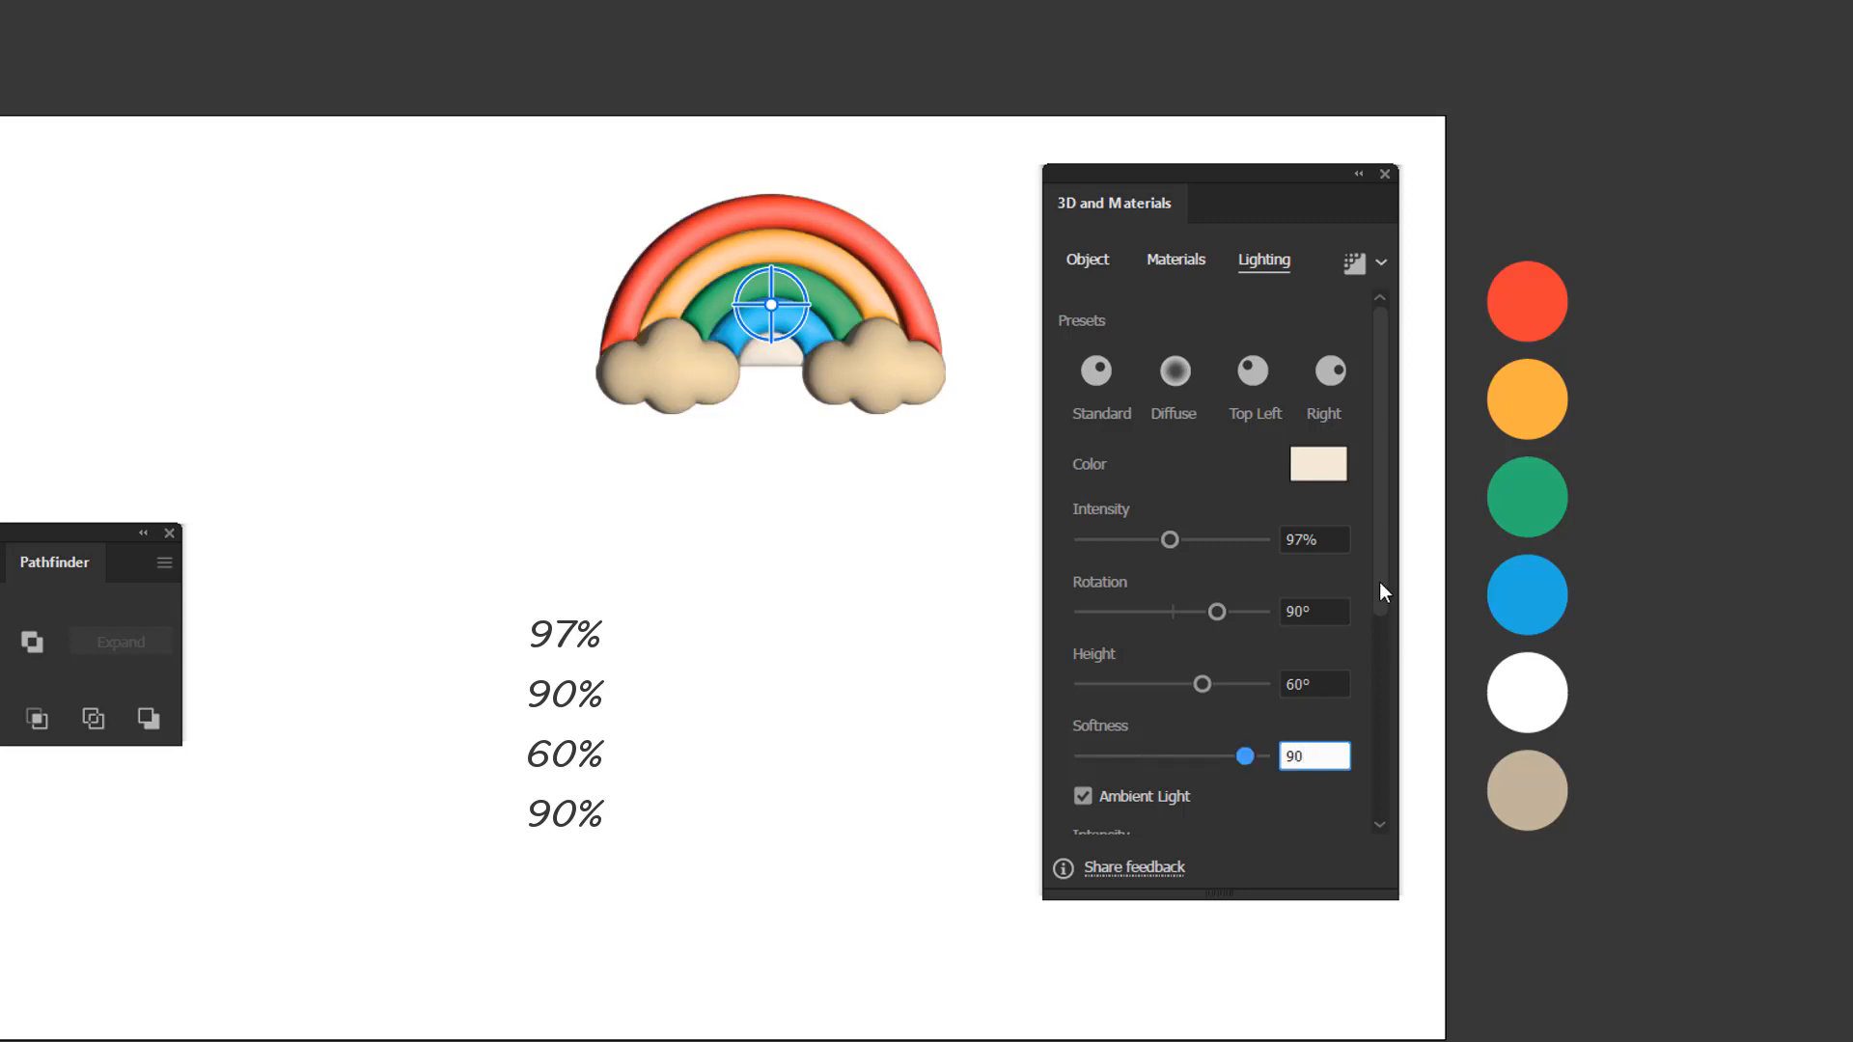
drag(1380, 582, 1393, 709)
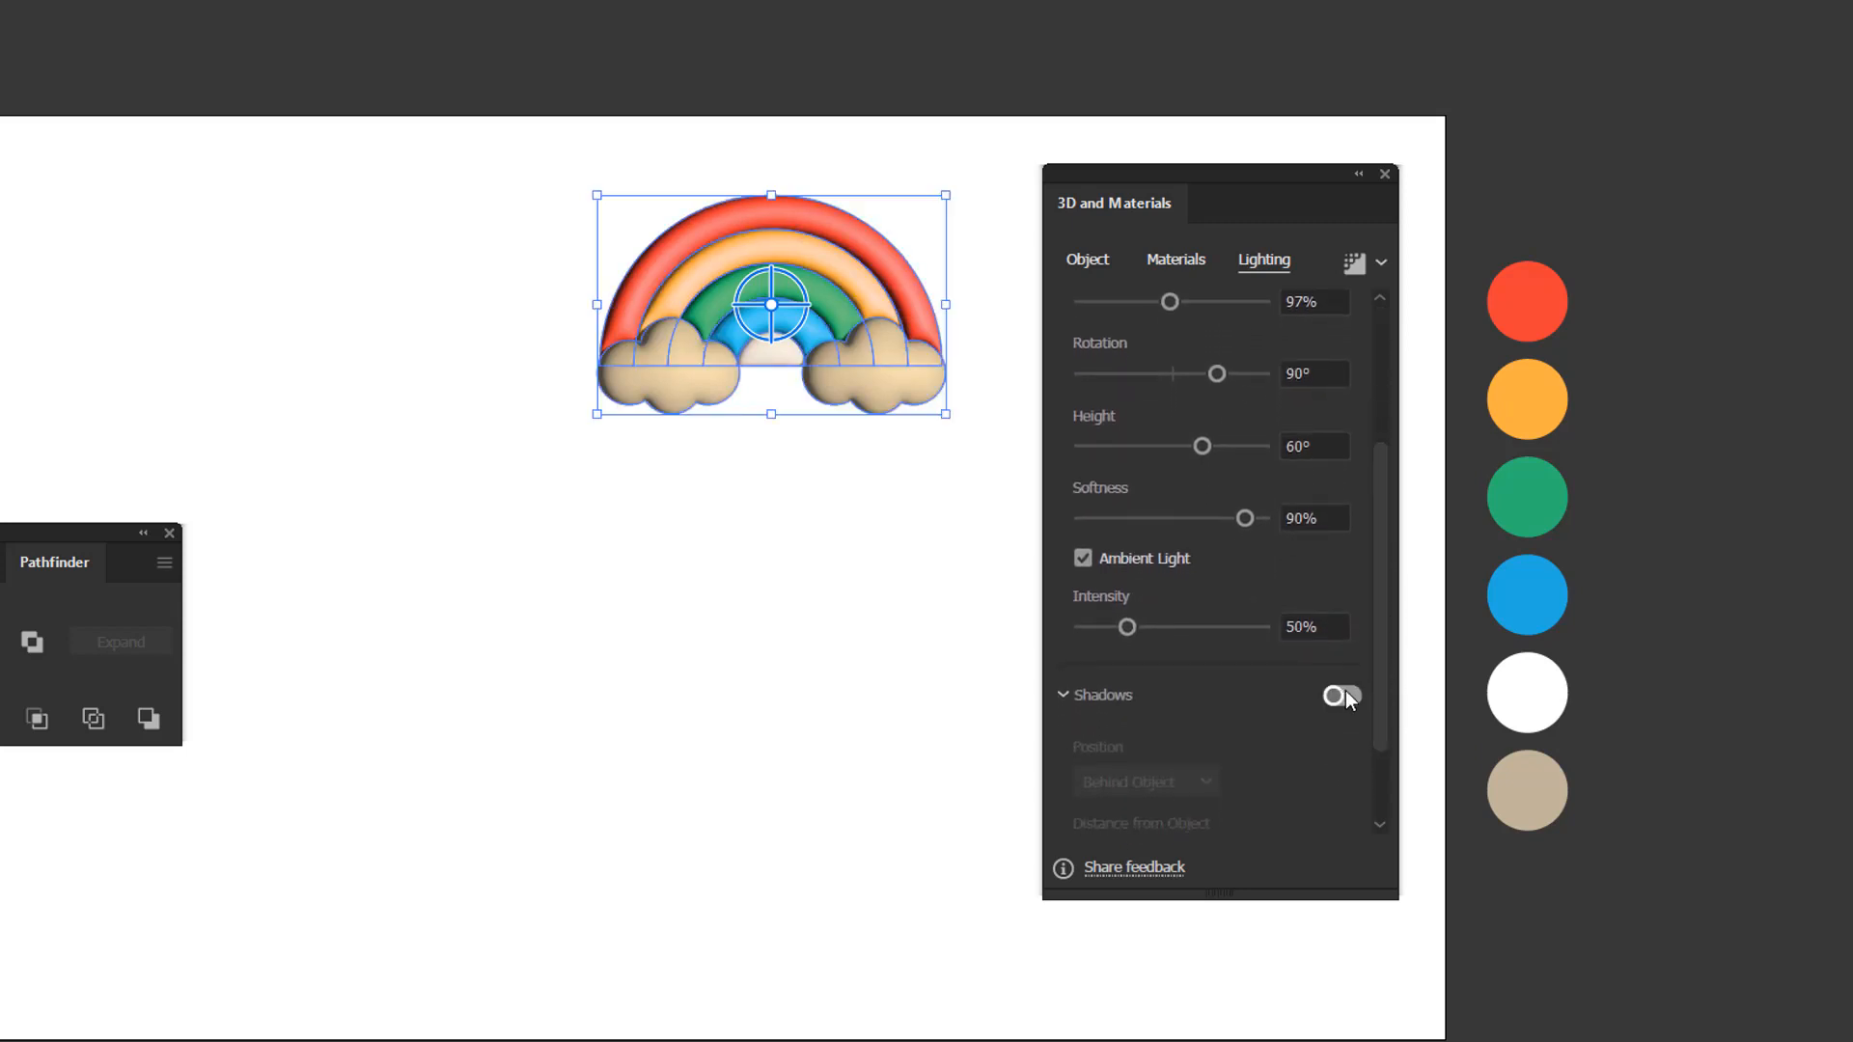
Enable shadows behind the inflated rainbow and render it with ray tracing, closing the 3D settings and deselecting the artwork
click(1347, 695)
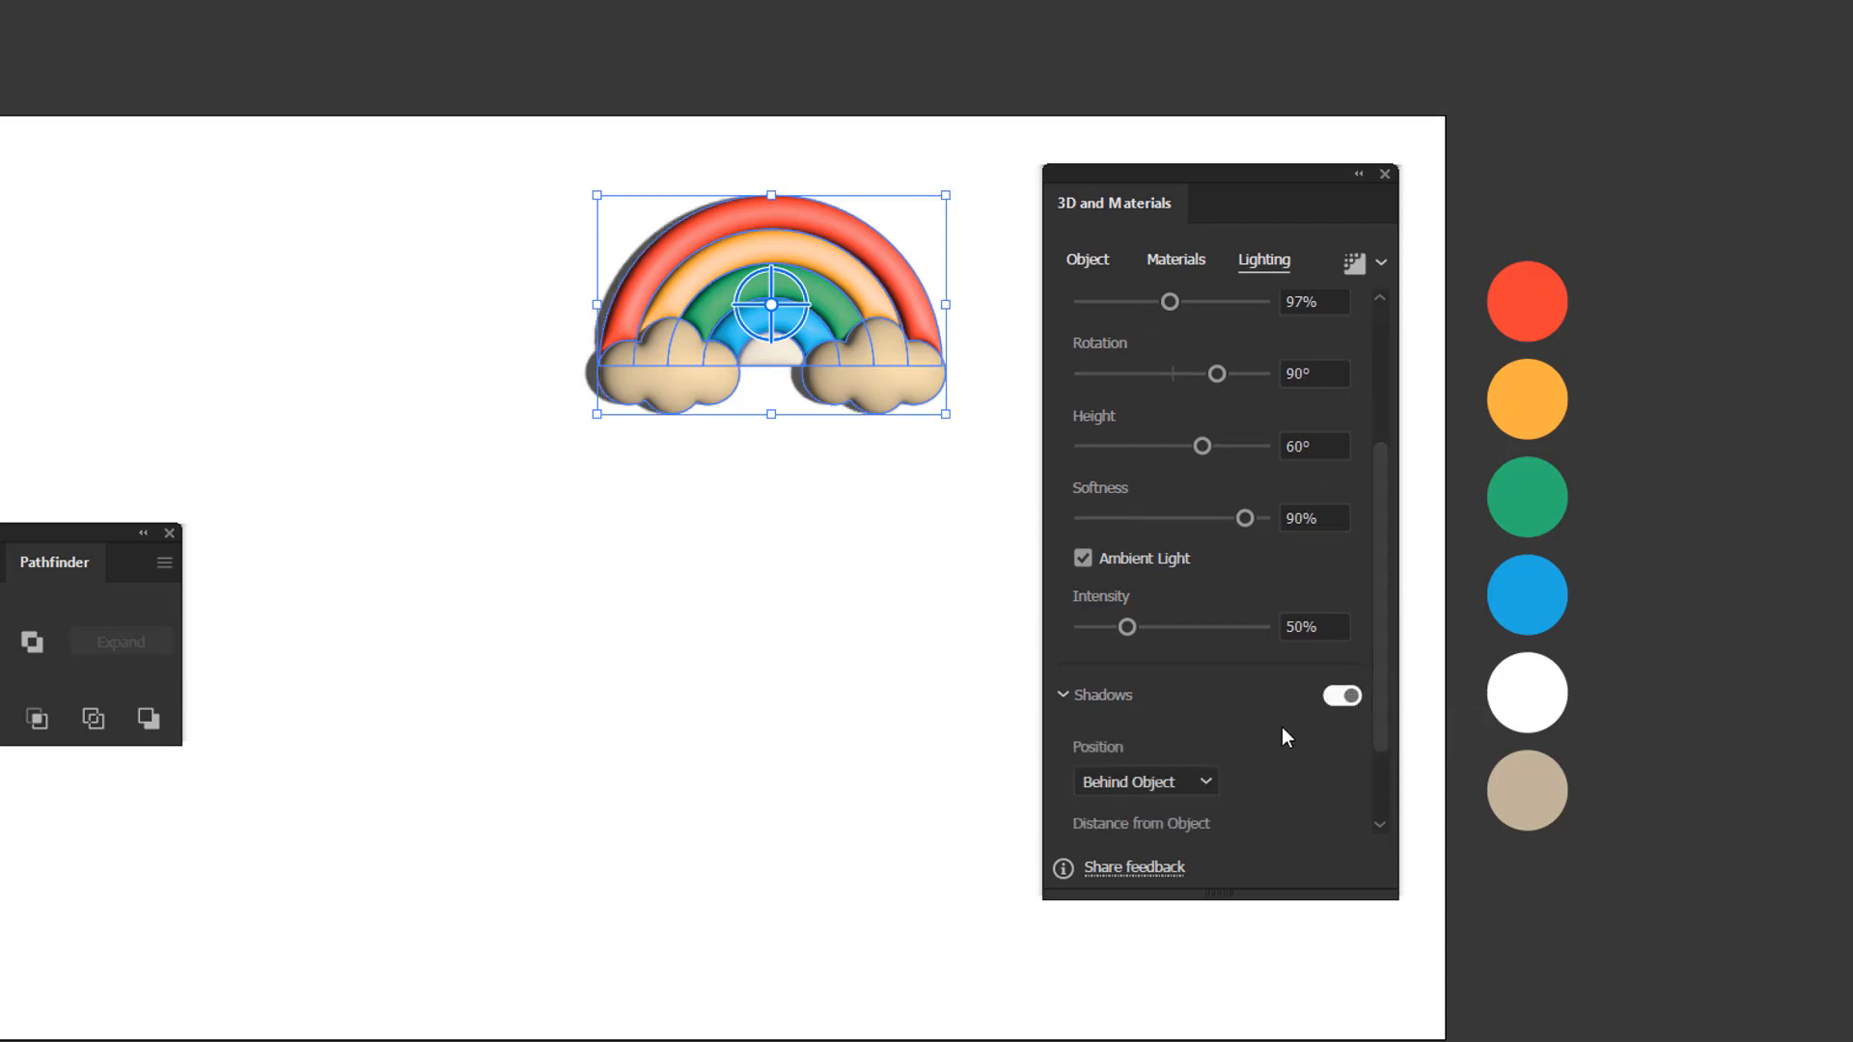
click(1355, 262)
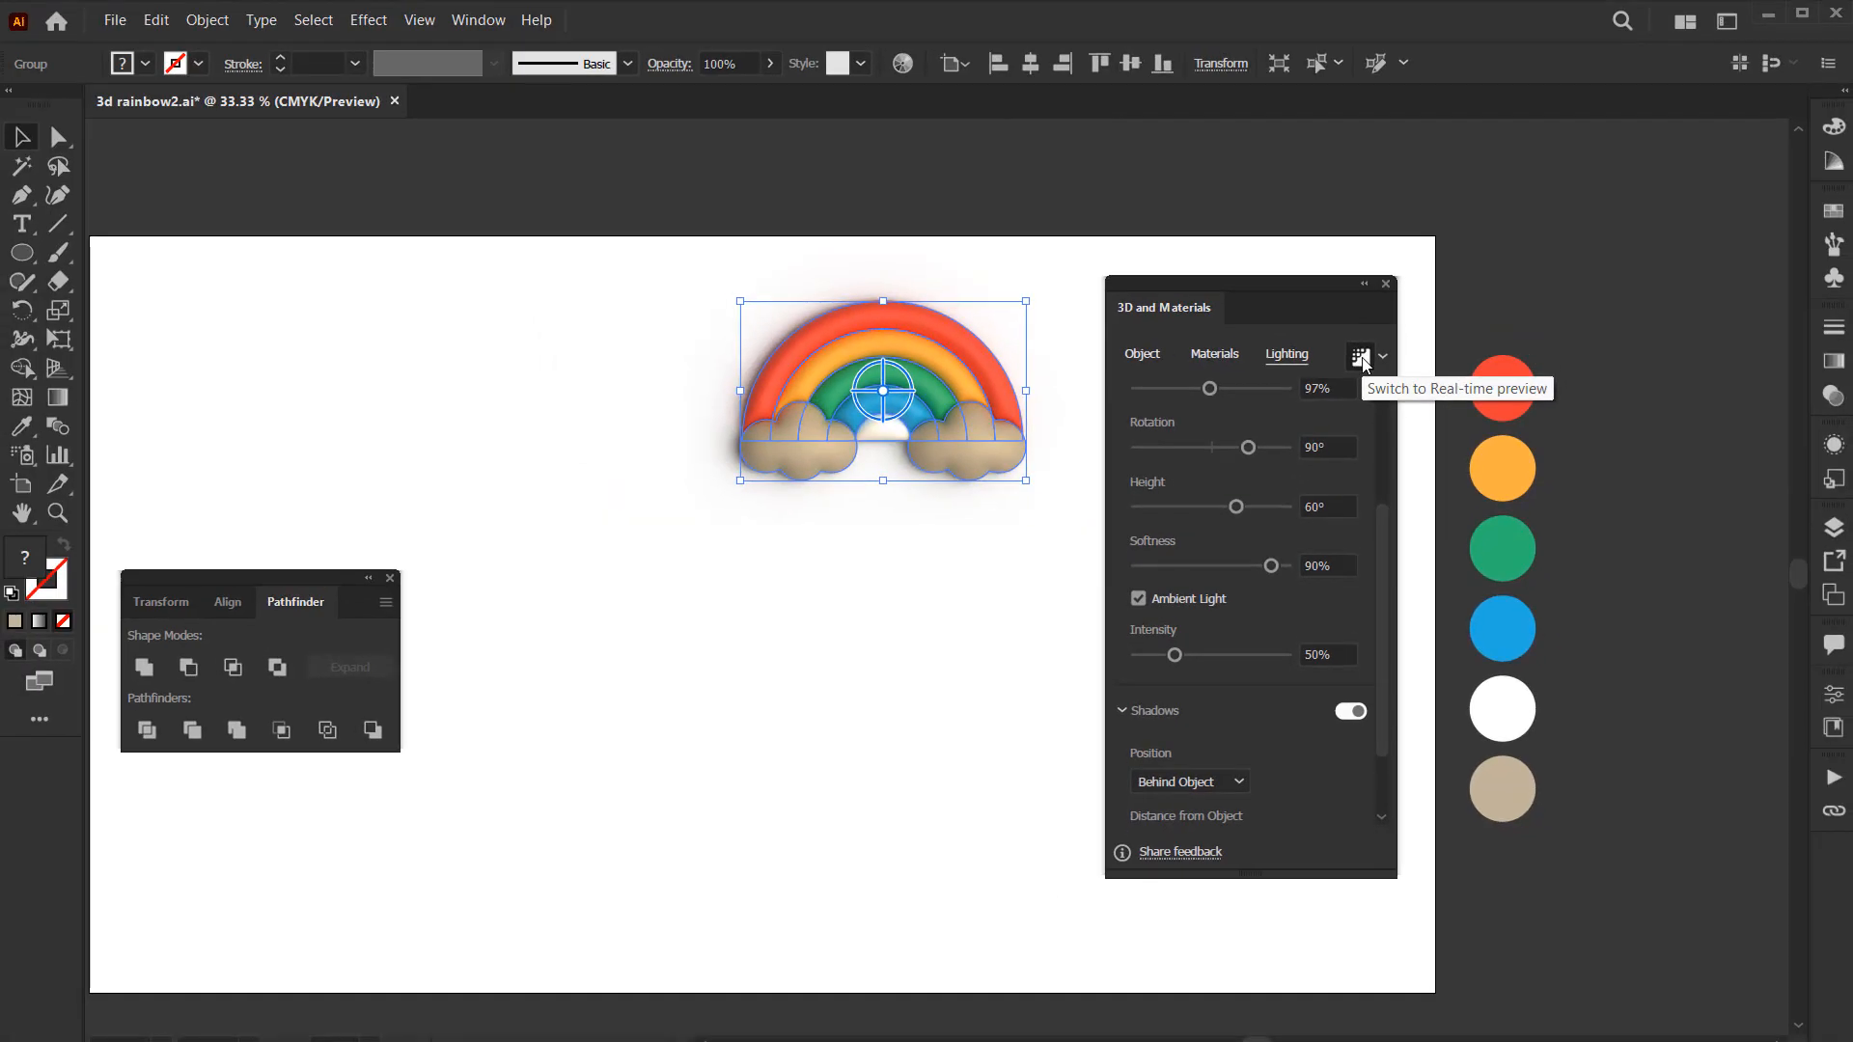
click(1386, 284)
click(1199, 370)
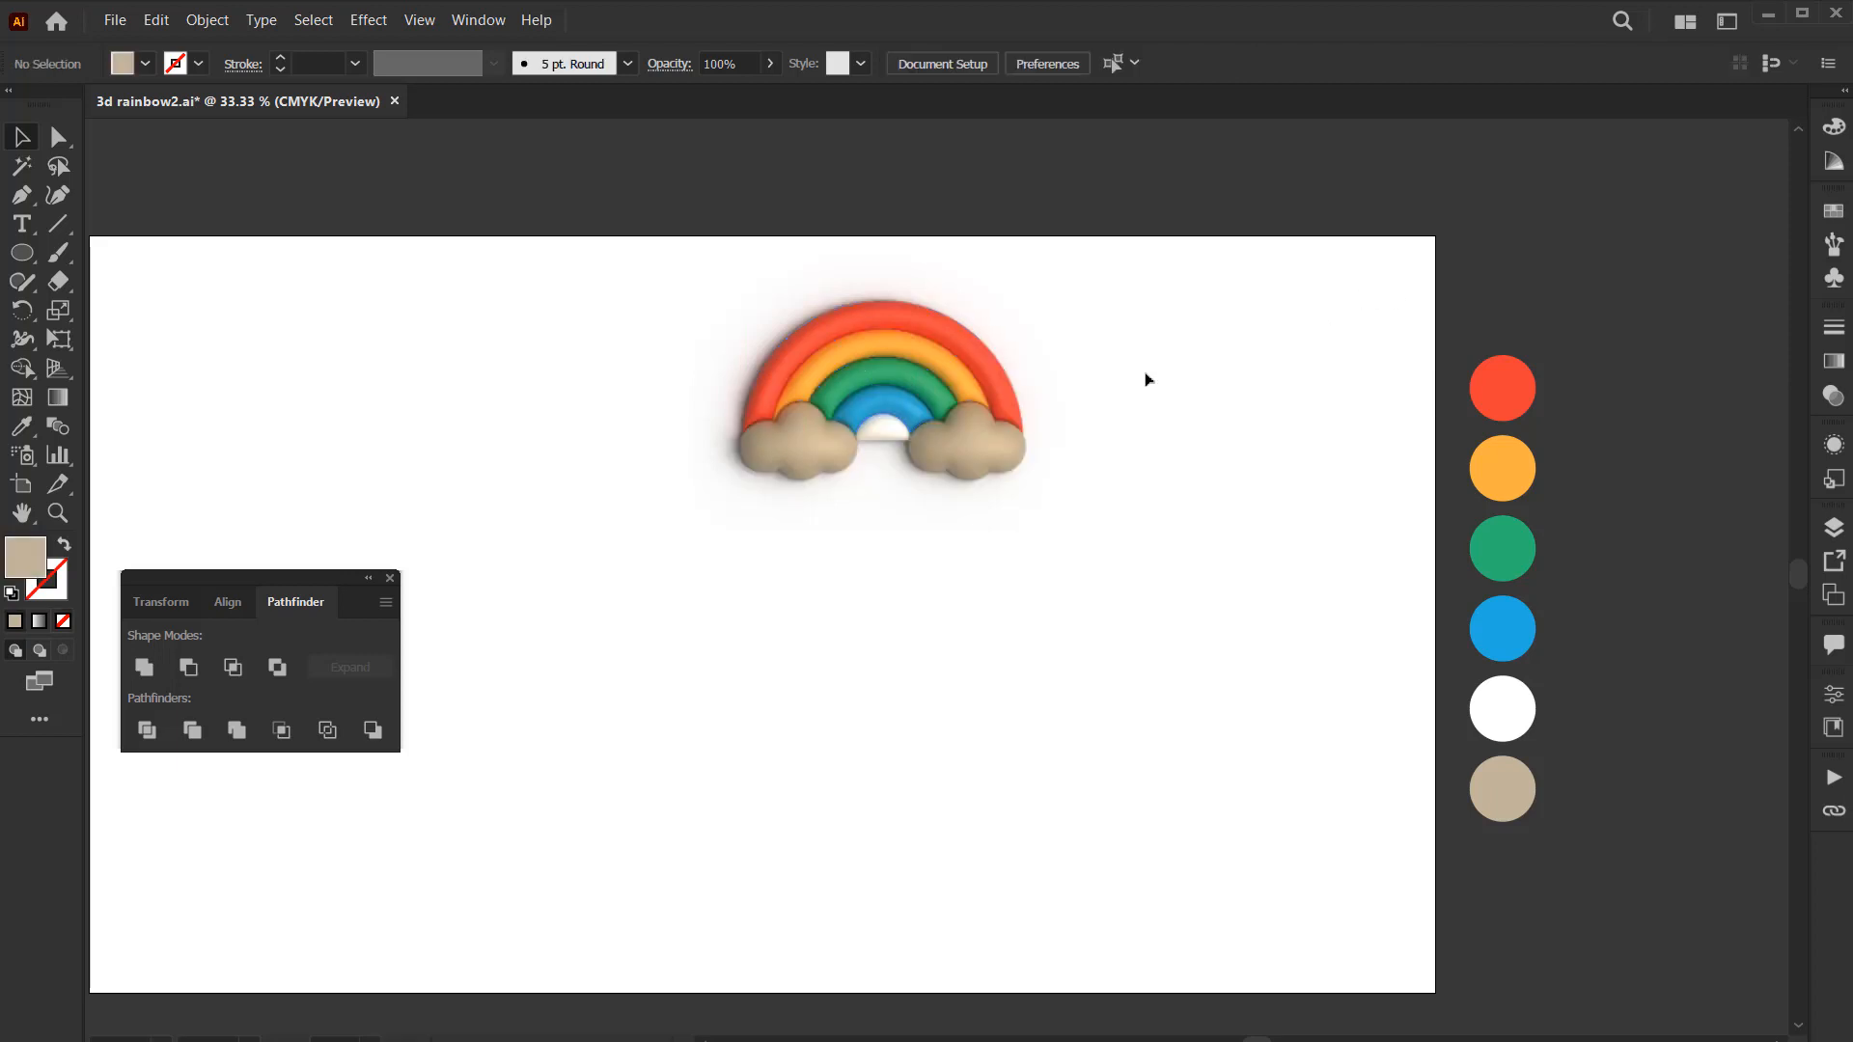
Try recolouring the outermost arc inside the rainbow group to green 26EF6E, undo the change and leave isolation mode
drag(1072, 395, 1093, 434)
ctrl+click(918, 461)
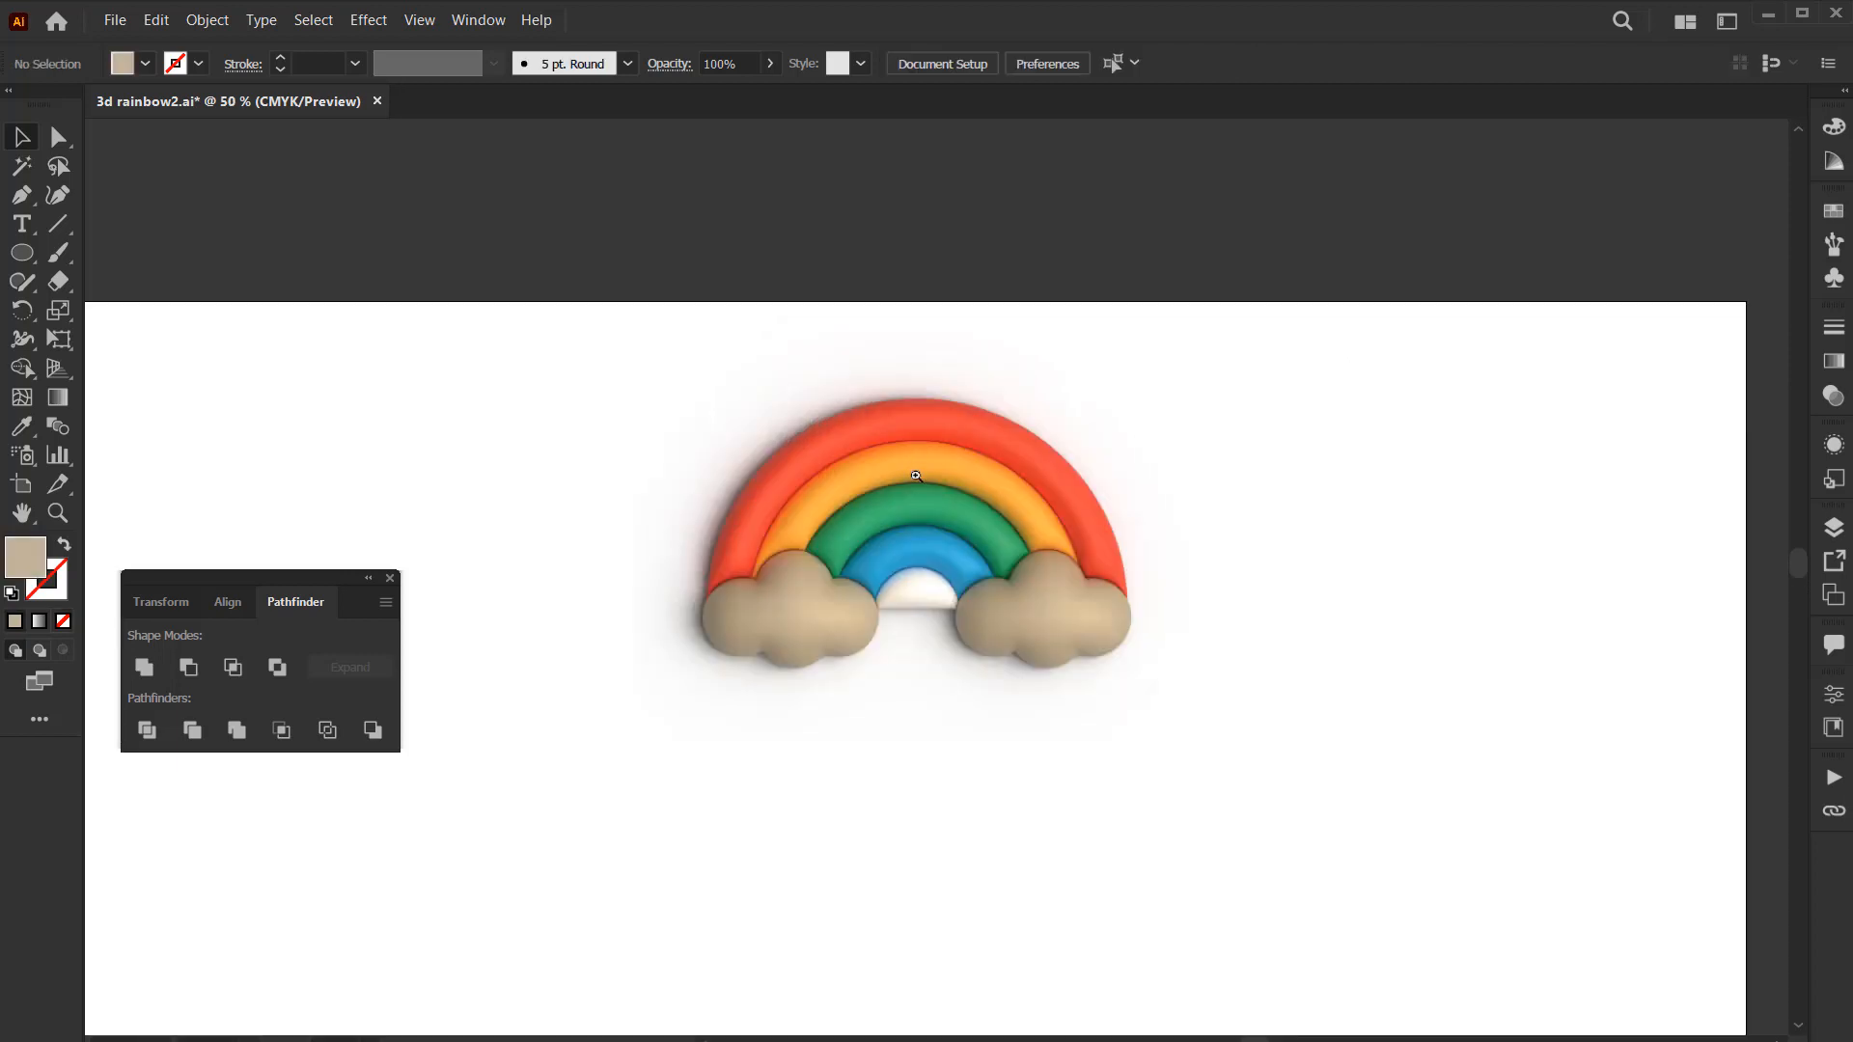
ctrl+click(928, 548)
ctrl+click(885, 610)
drag(844, 509, 860, 592)
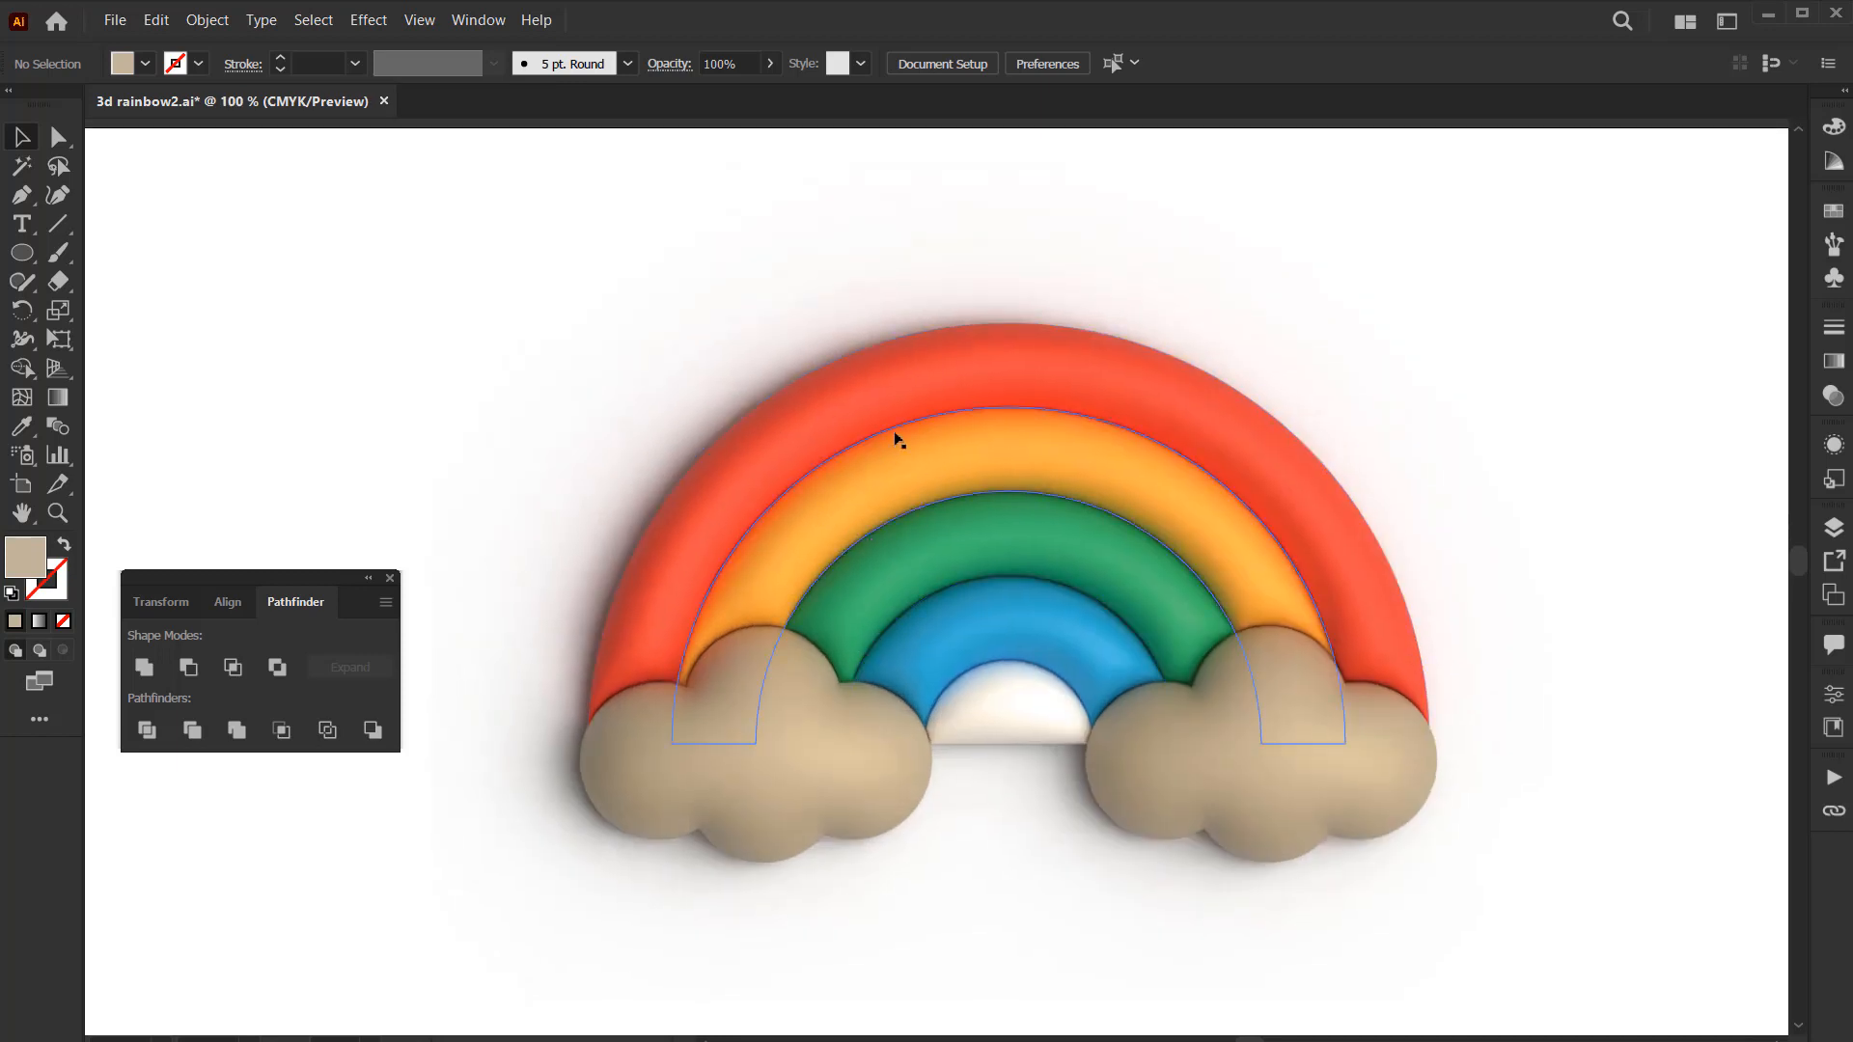
click(912, 379)
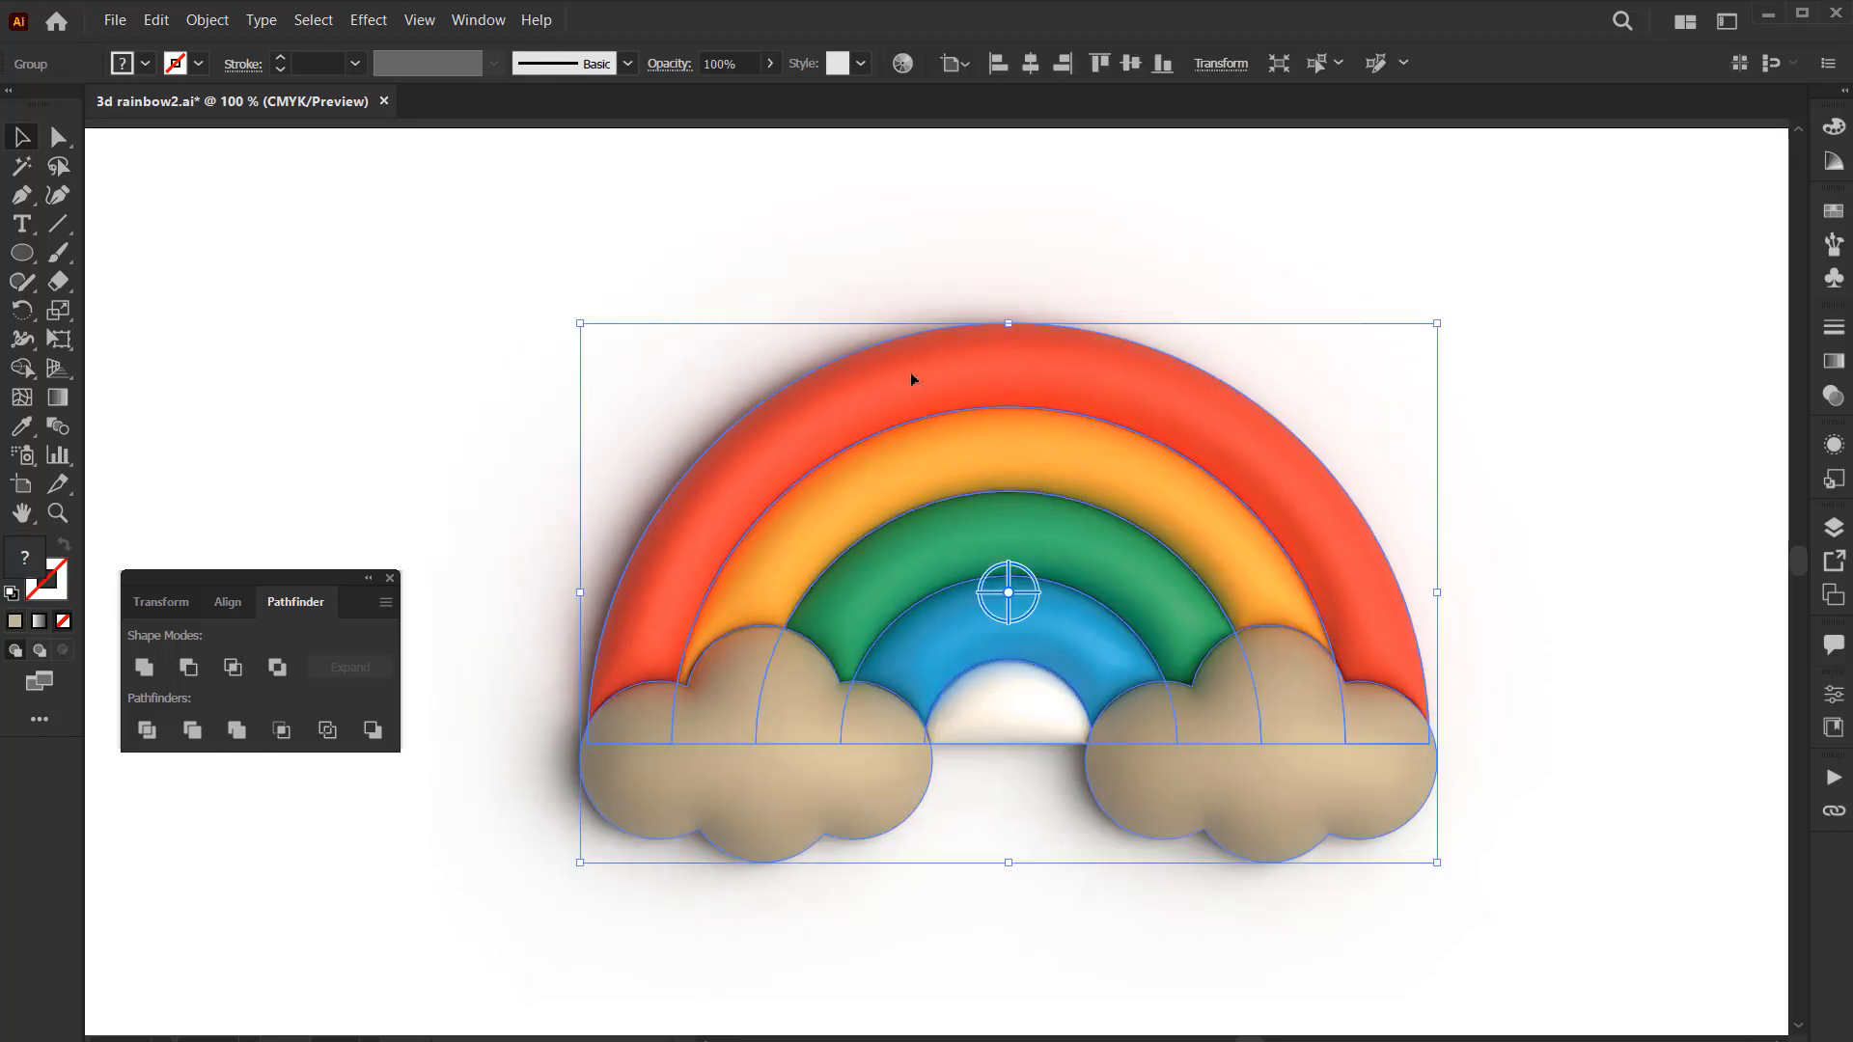
double_click(912, 380)
click(918, 372)
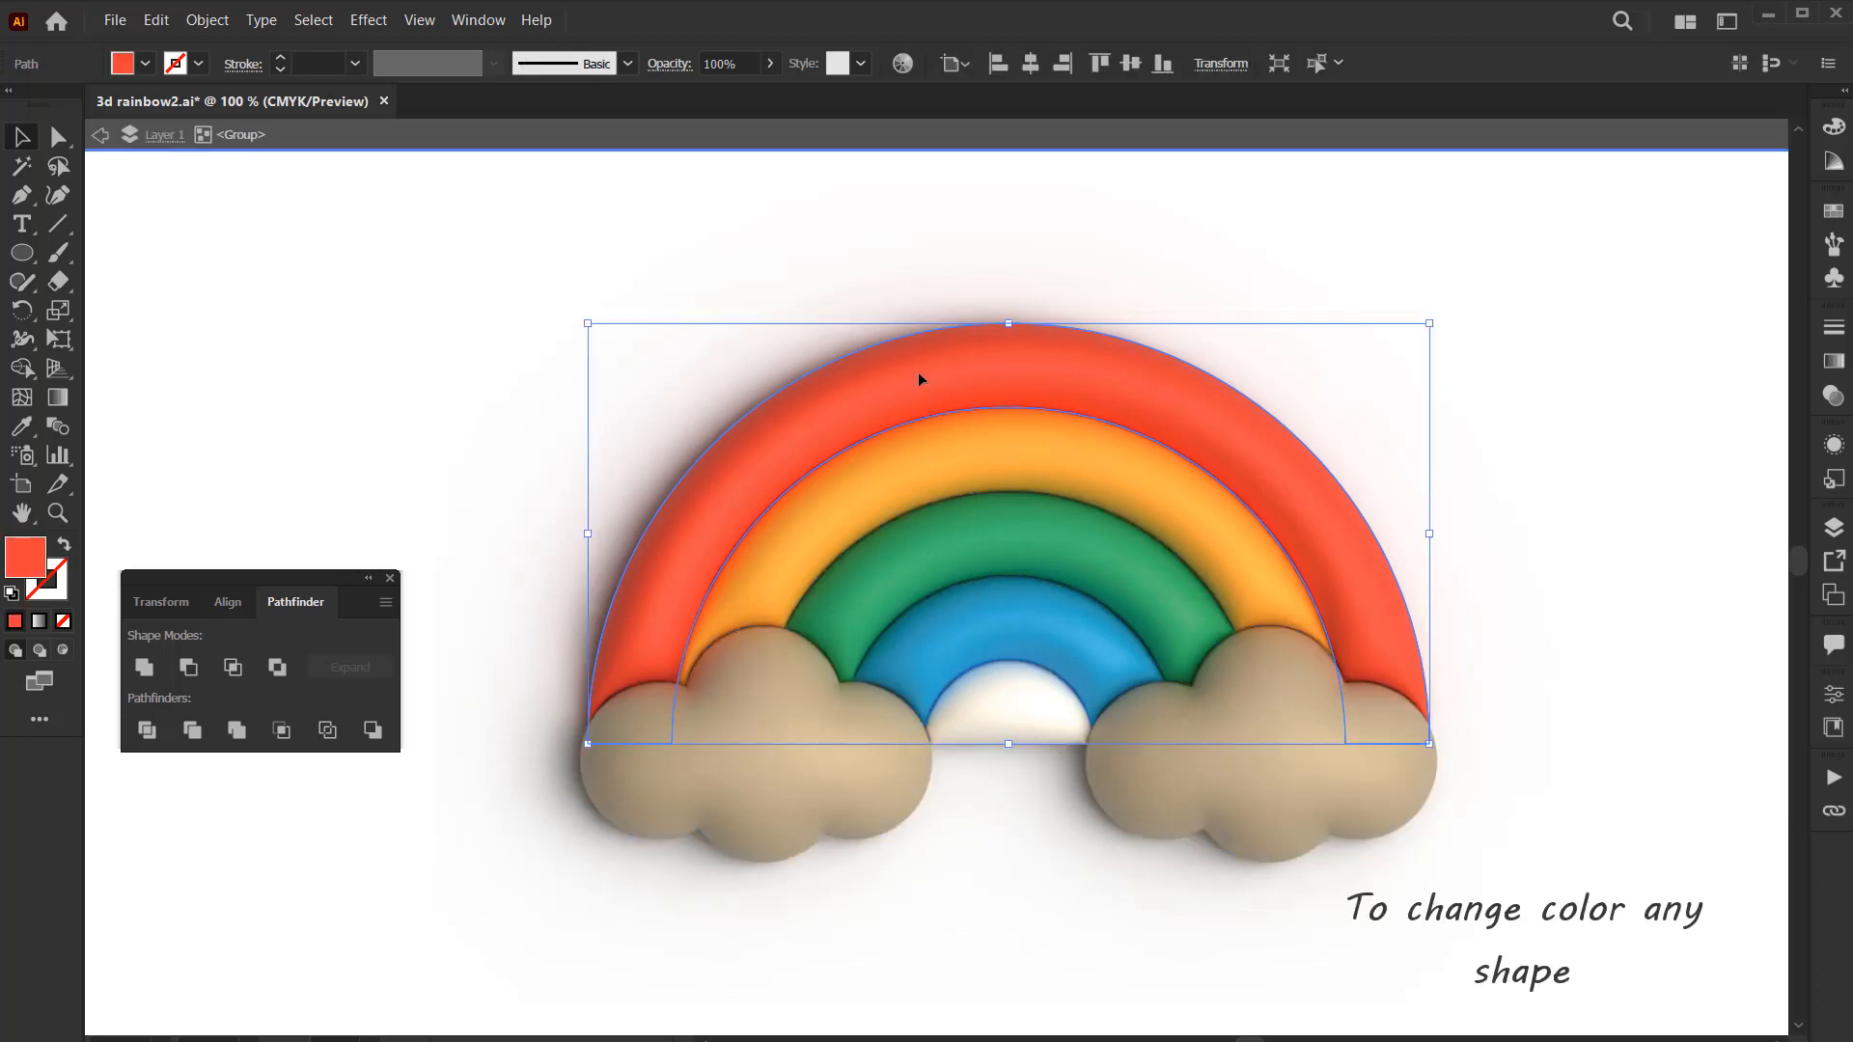
double_click(26, 565)
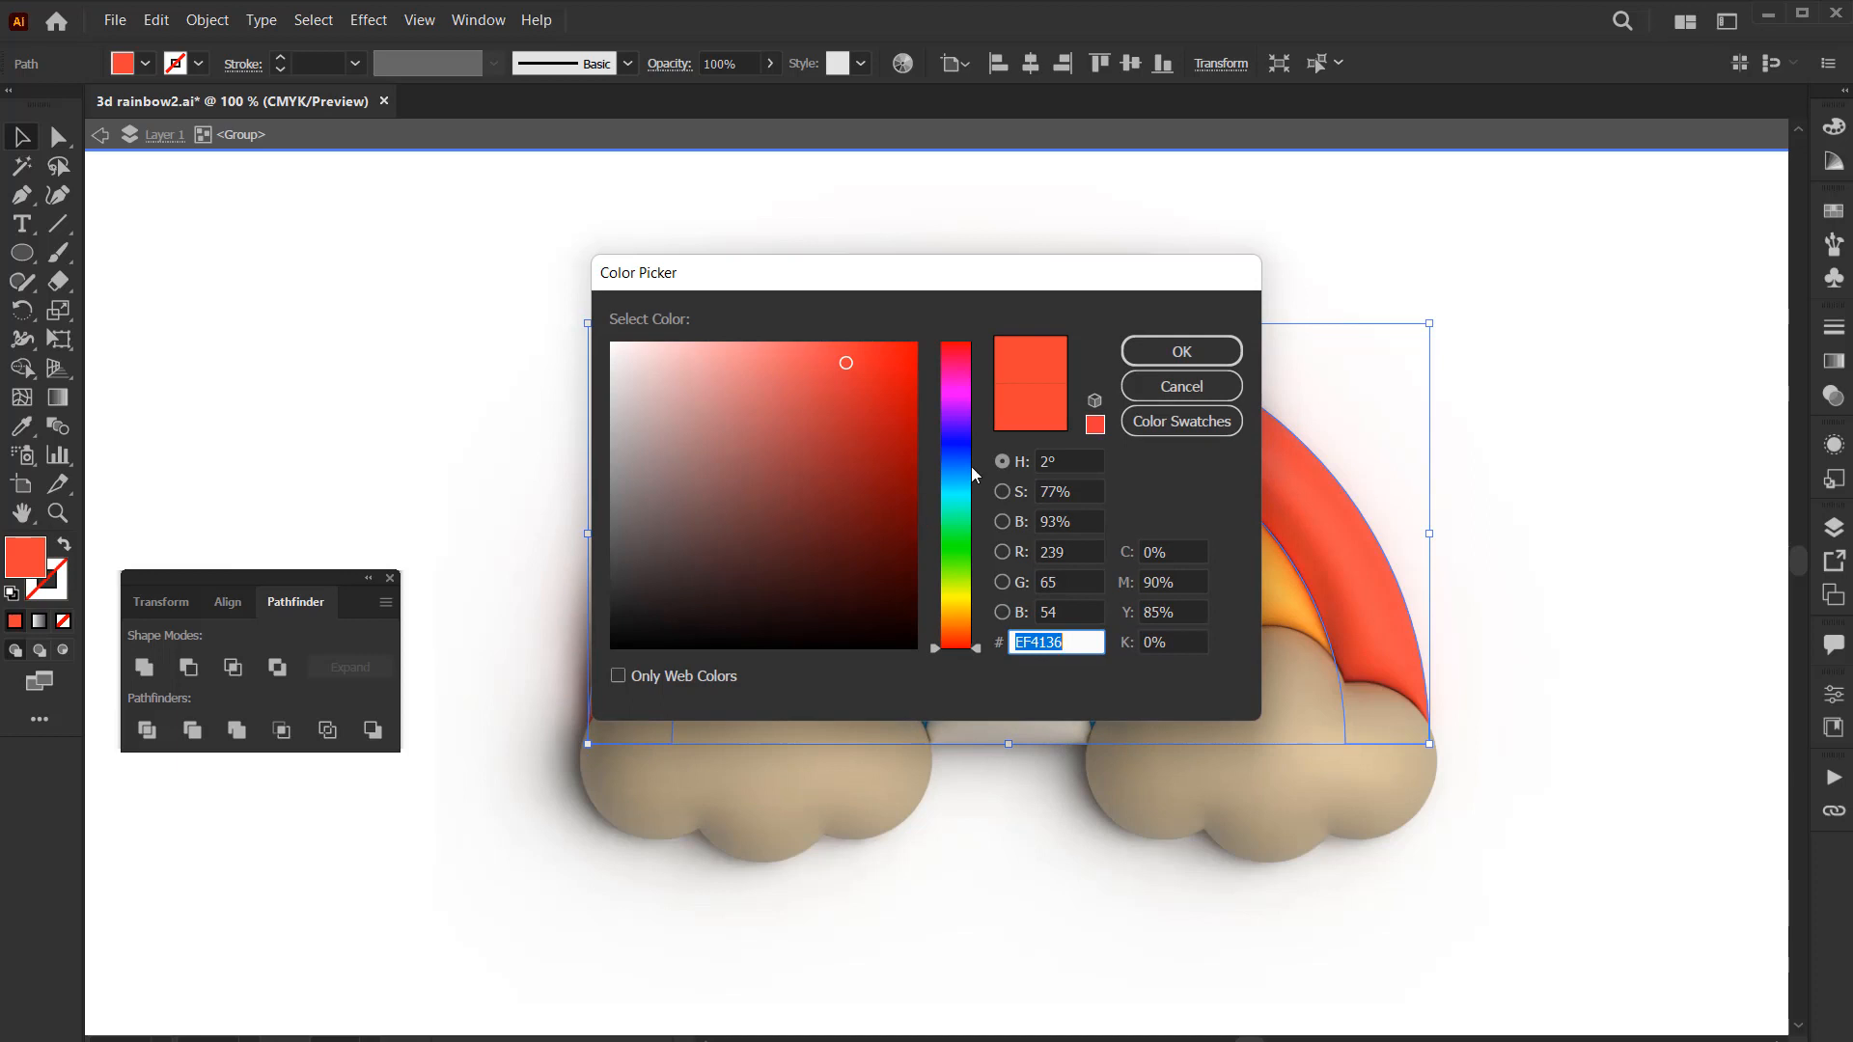
click(955, 529)
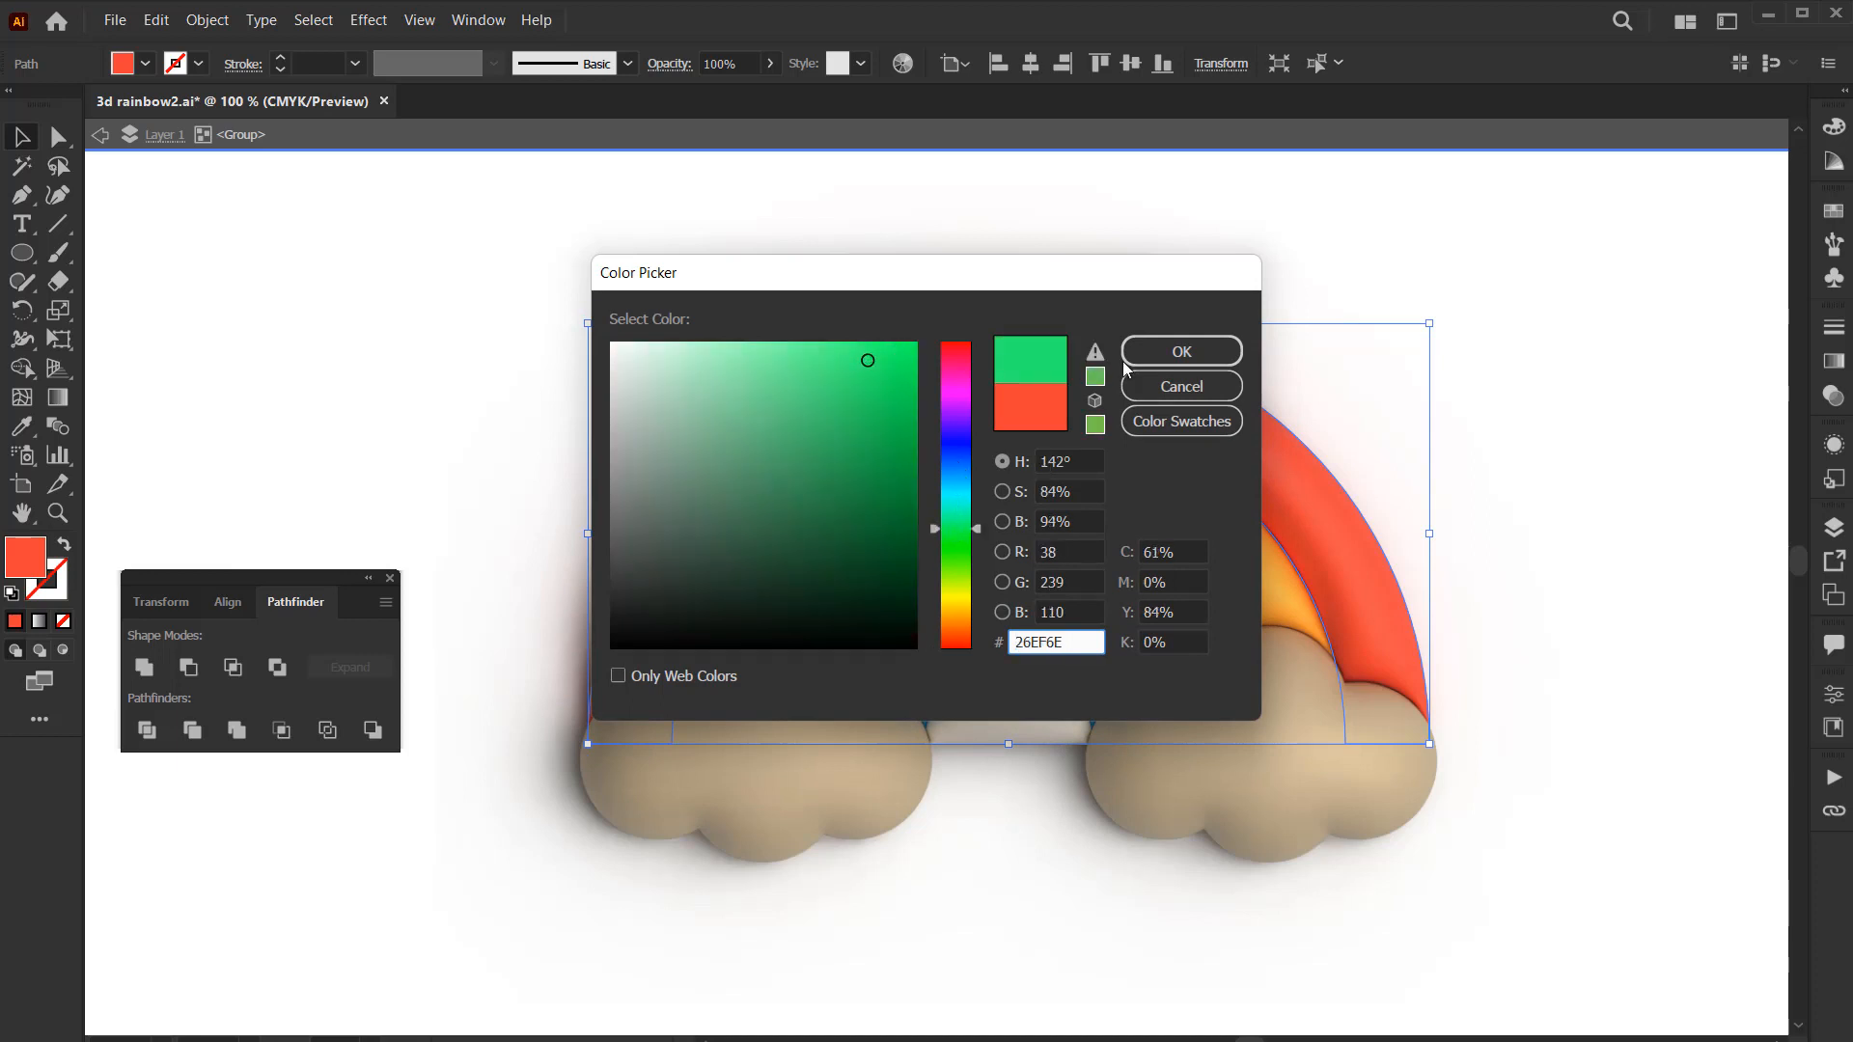
click(1166, 359)
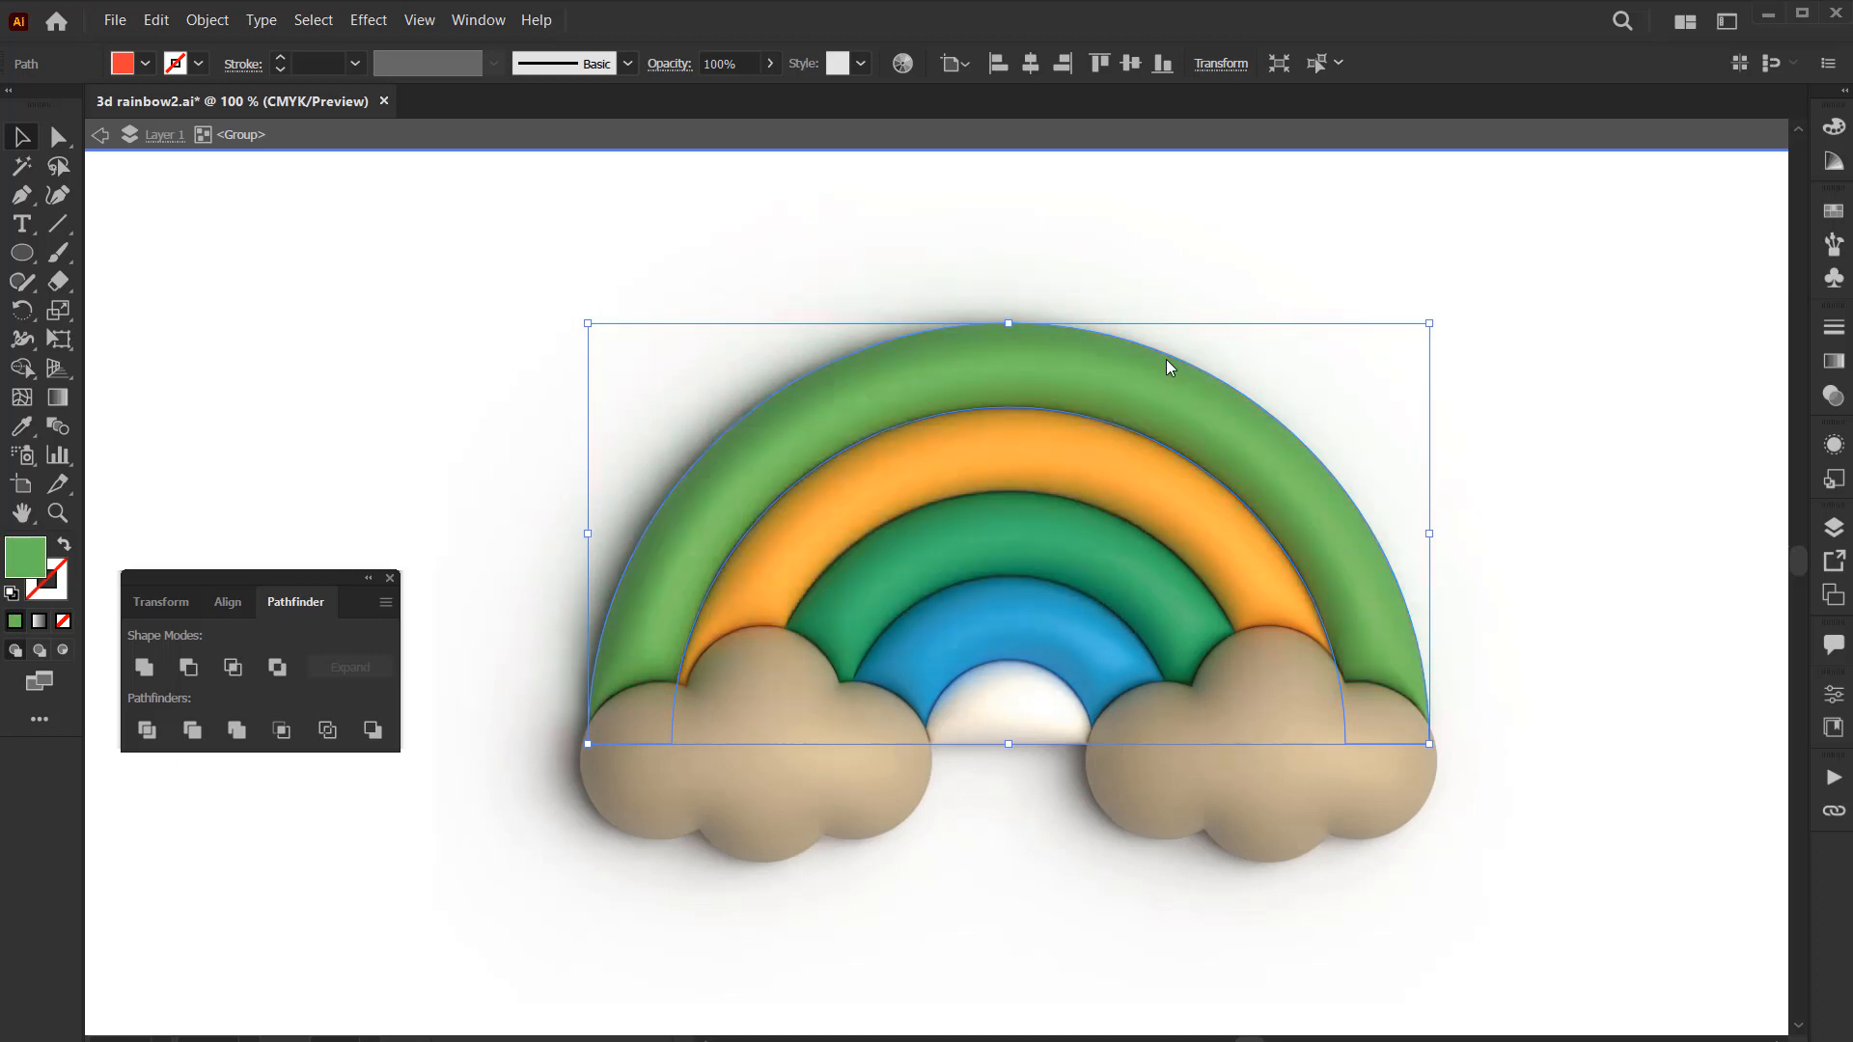
double_click(1638, 353)
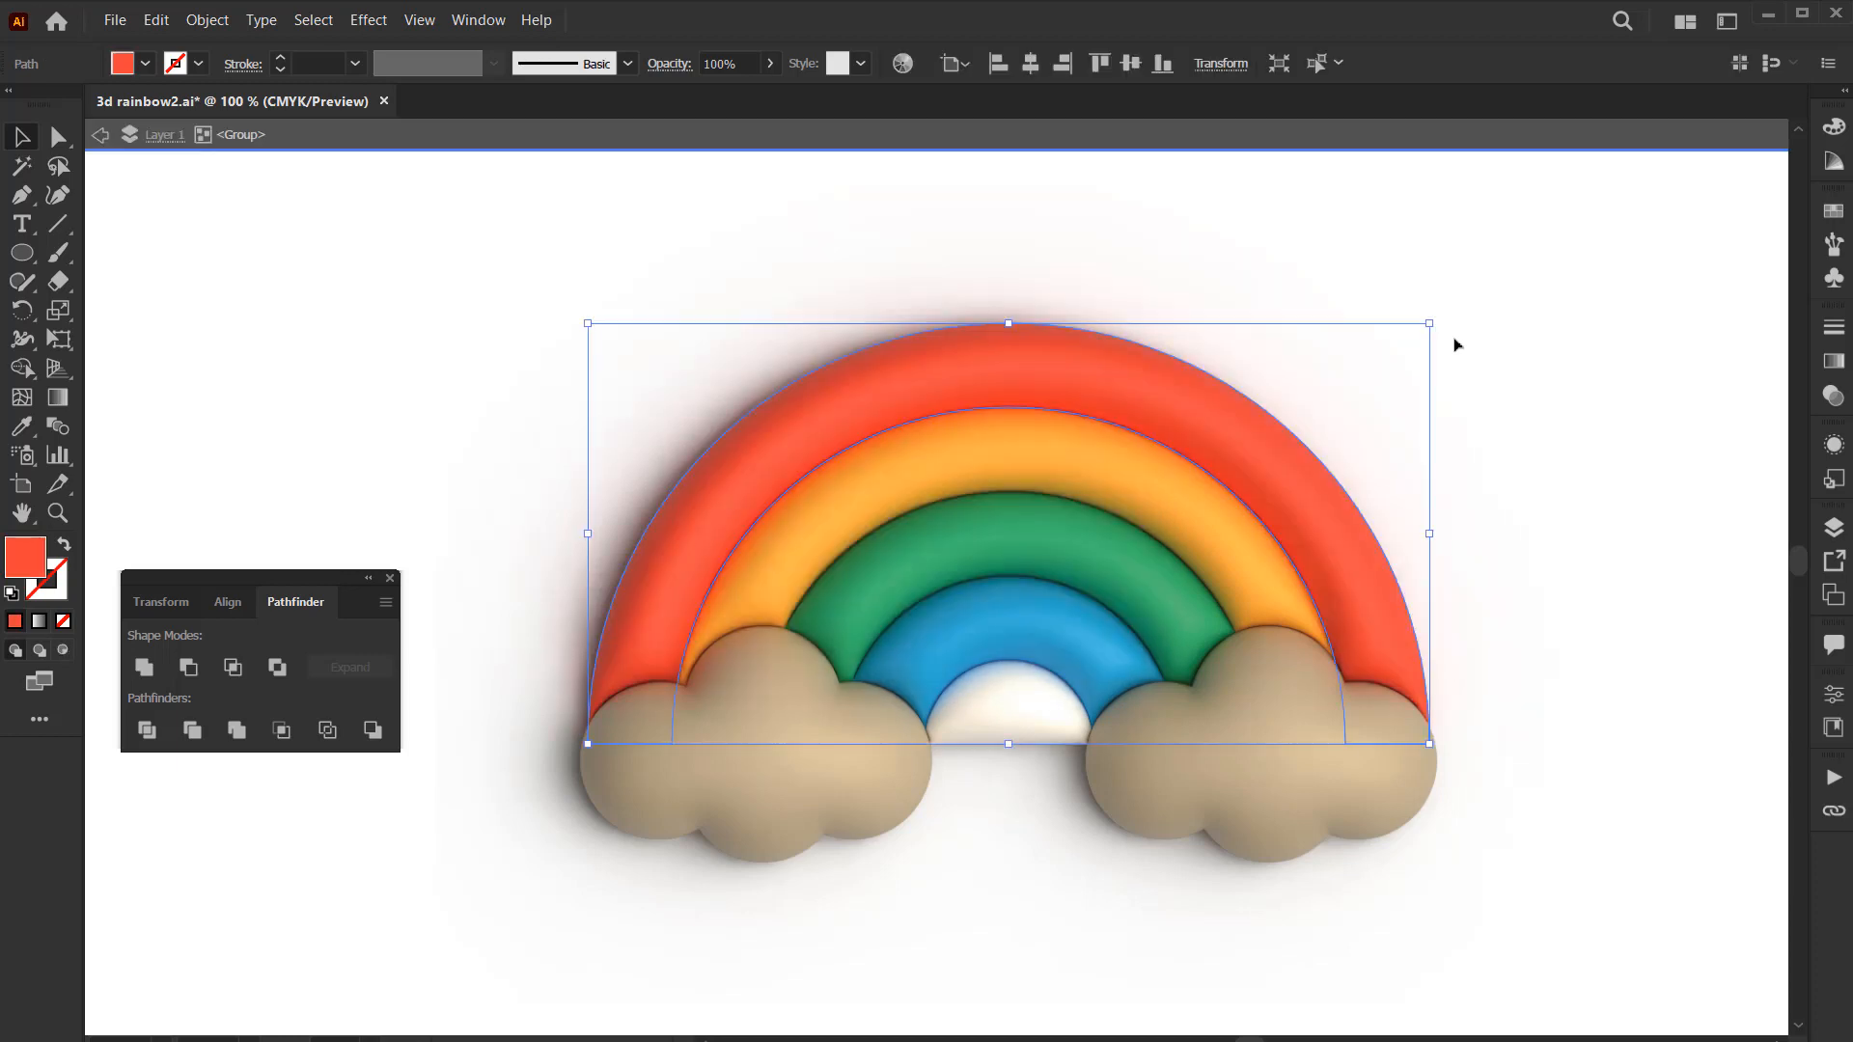
click(1481, 260)
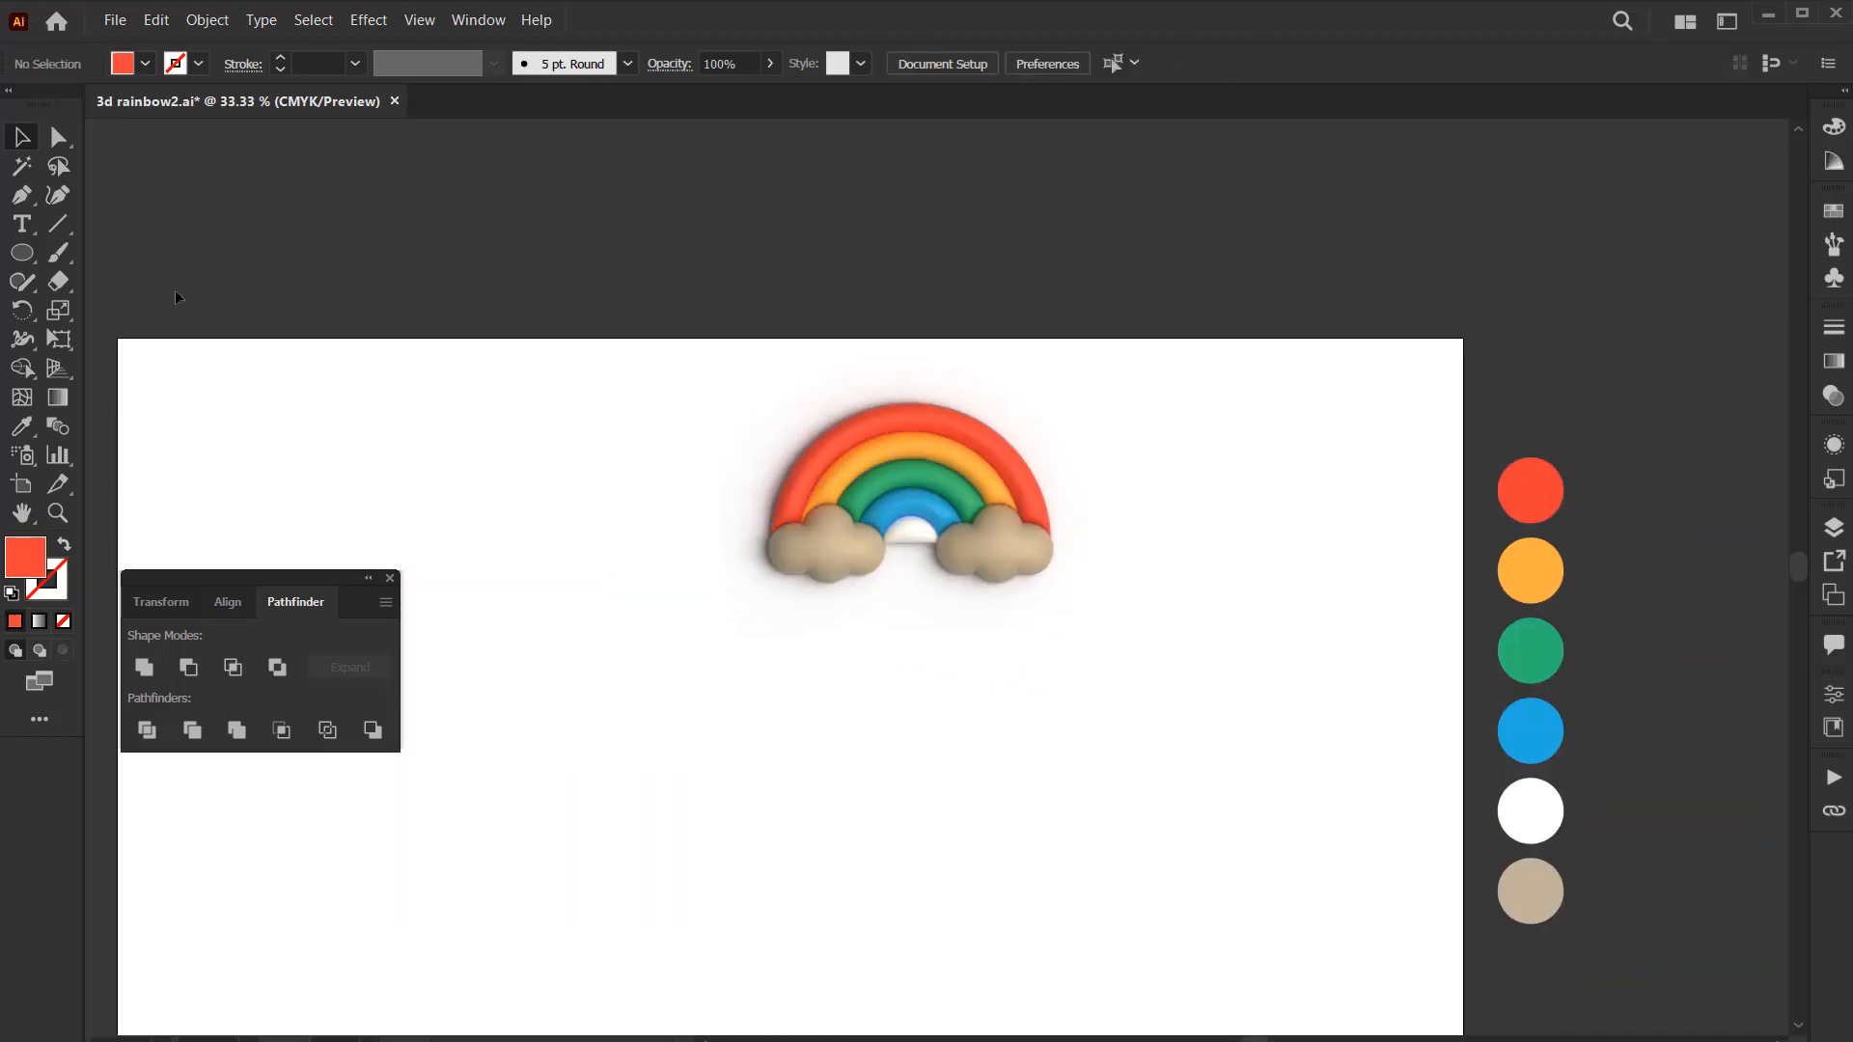
Draw a rectangle extending beyond the rainbow and clouds on all sides and send it to the back as a background
drag(22, 253, 108, 248)
drag(685, 365, 1127, 639)
key(ctrl+shift+bracketleft)
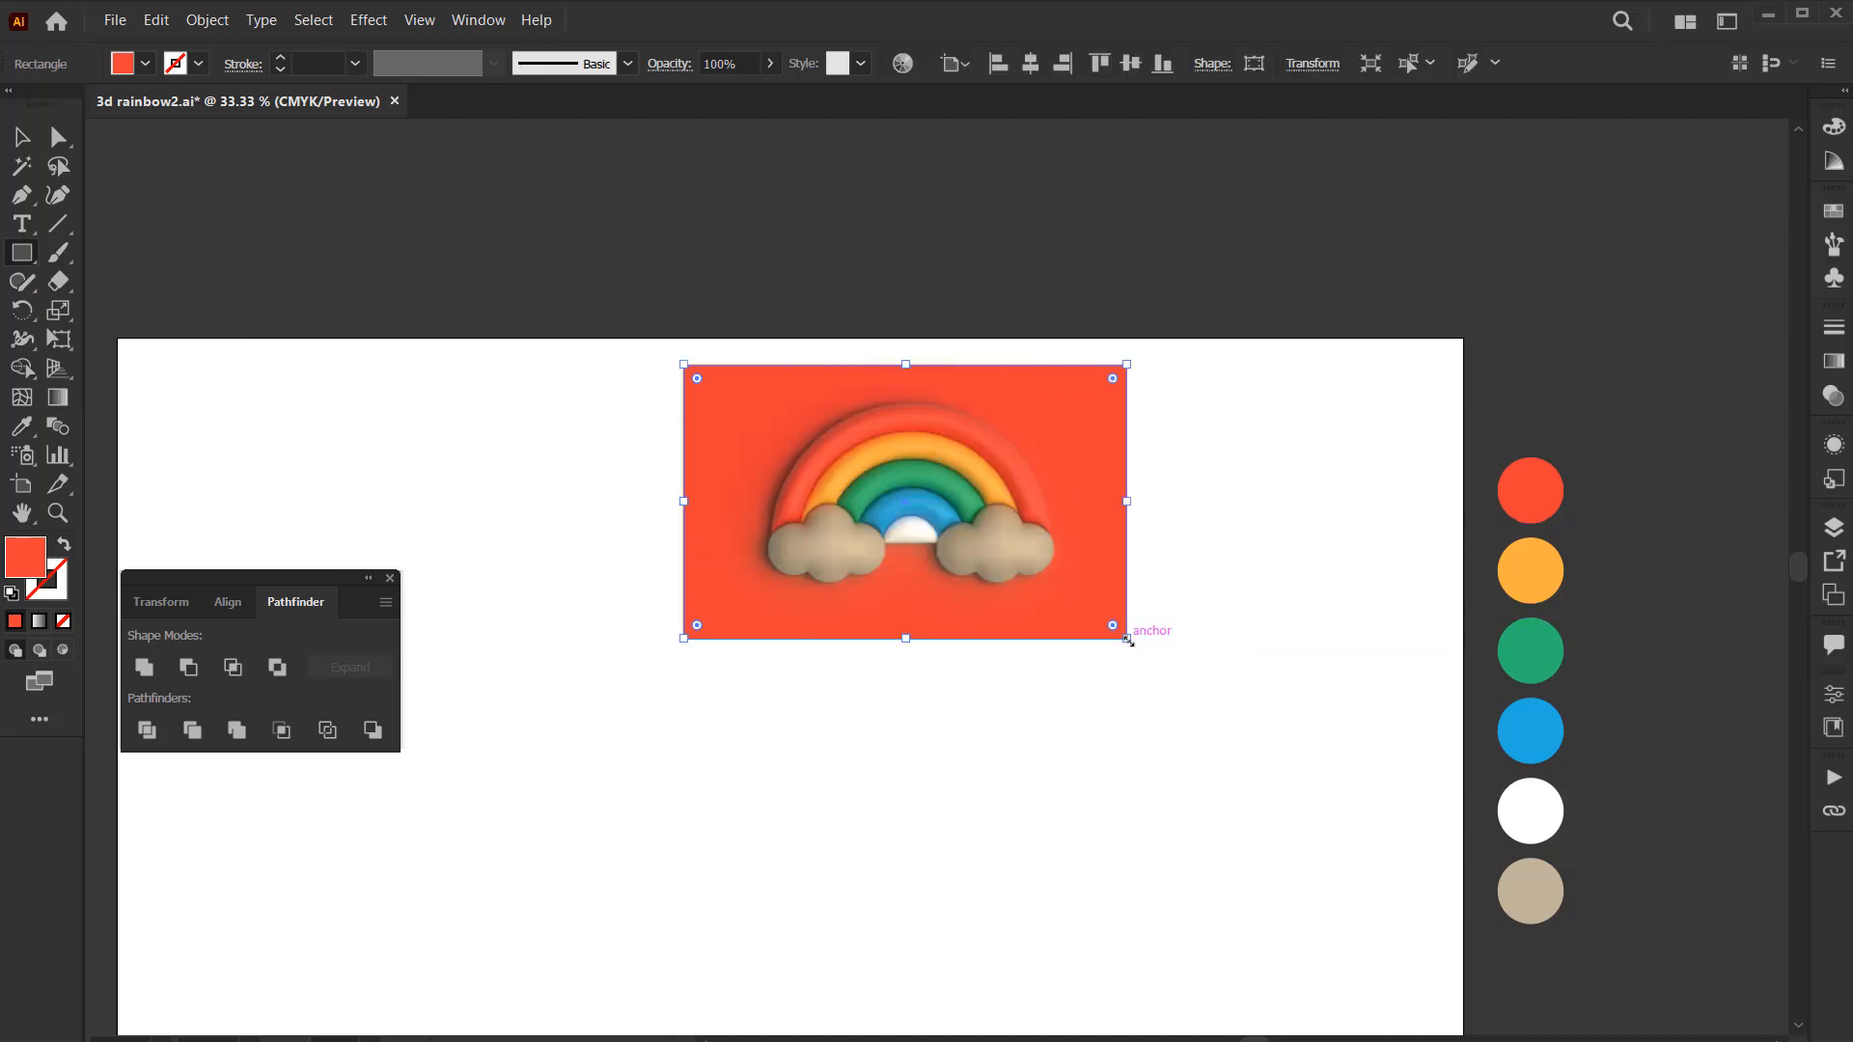
Fill the background rectangle with the light beige swatch that matches the clouds and deselect it
click(1834, 213)
click(1567, 310)
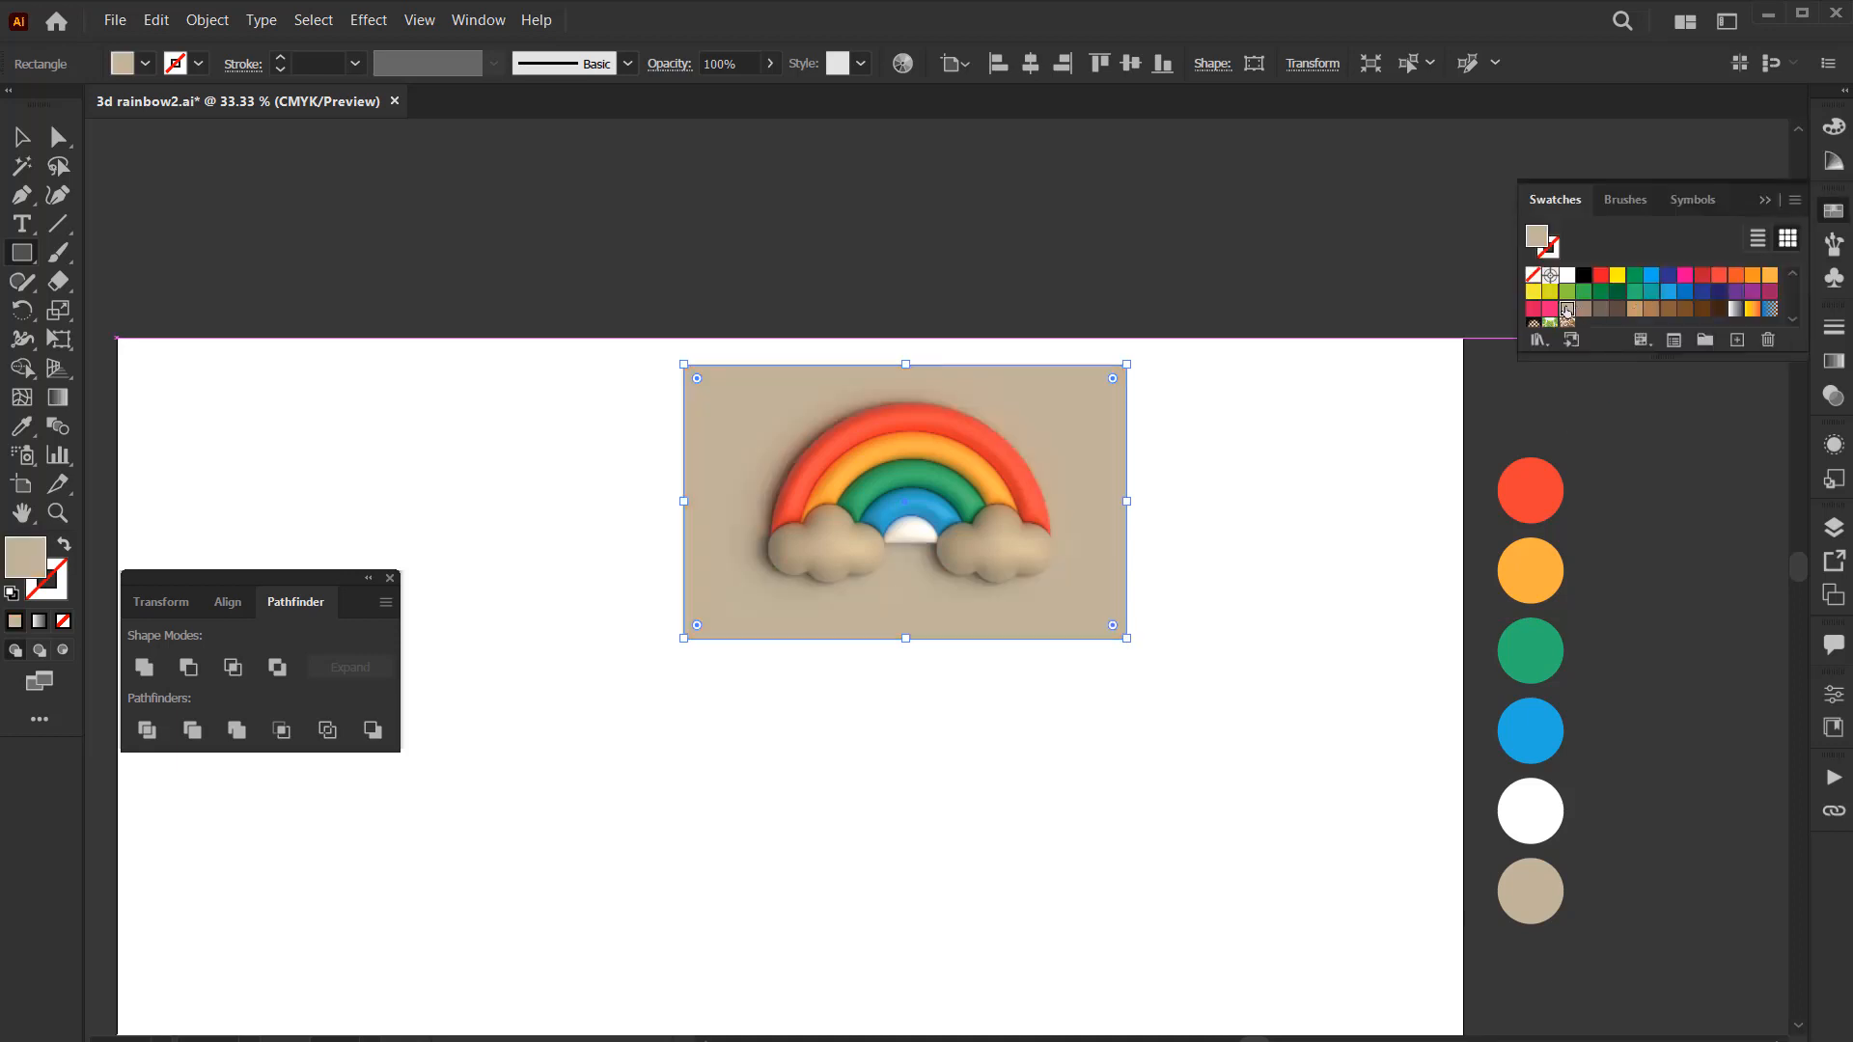
key(v)
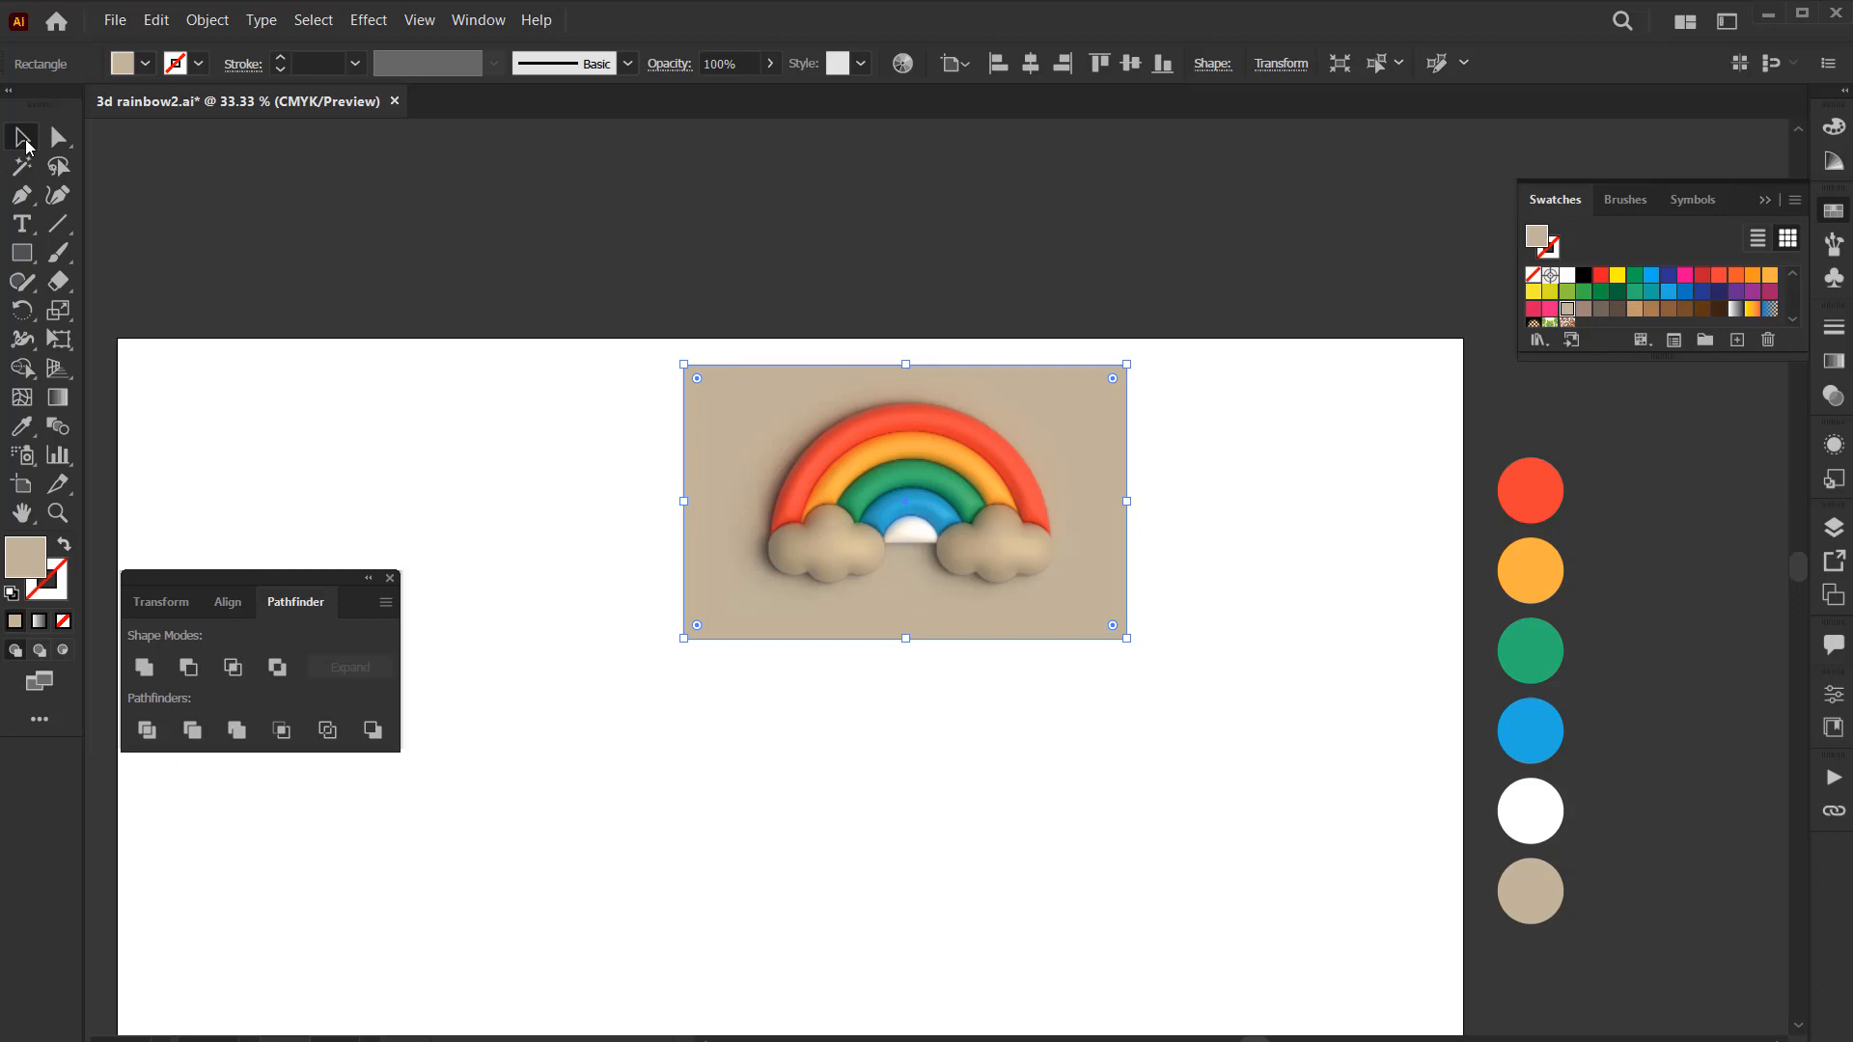
click(620, 489)
key(ctrl+equal)
key(ctrl+equal)
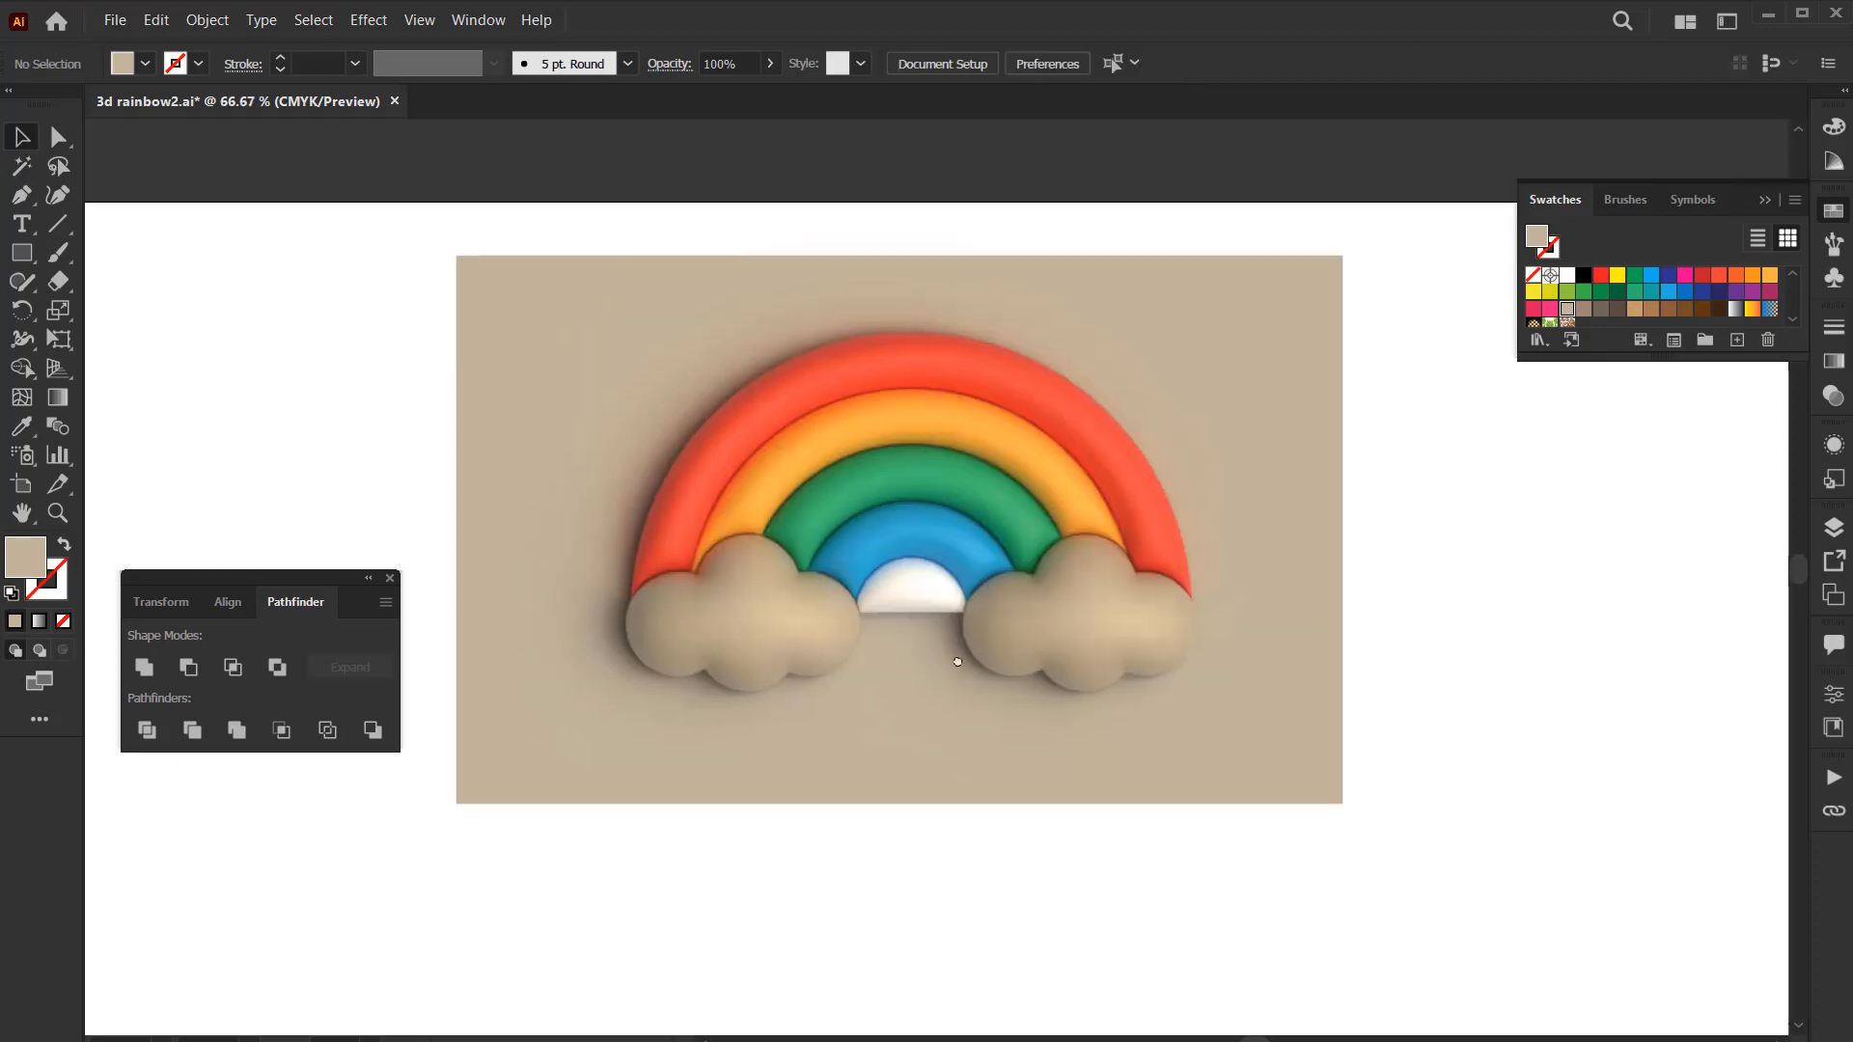
click(1764, 200)
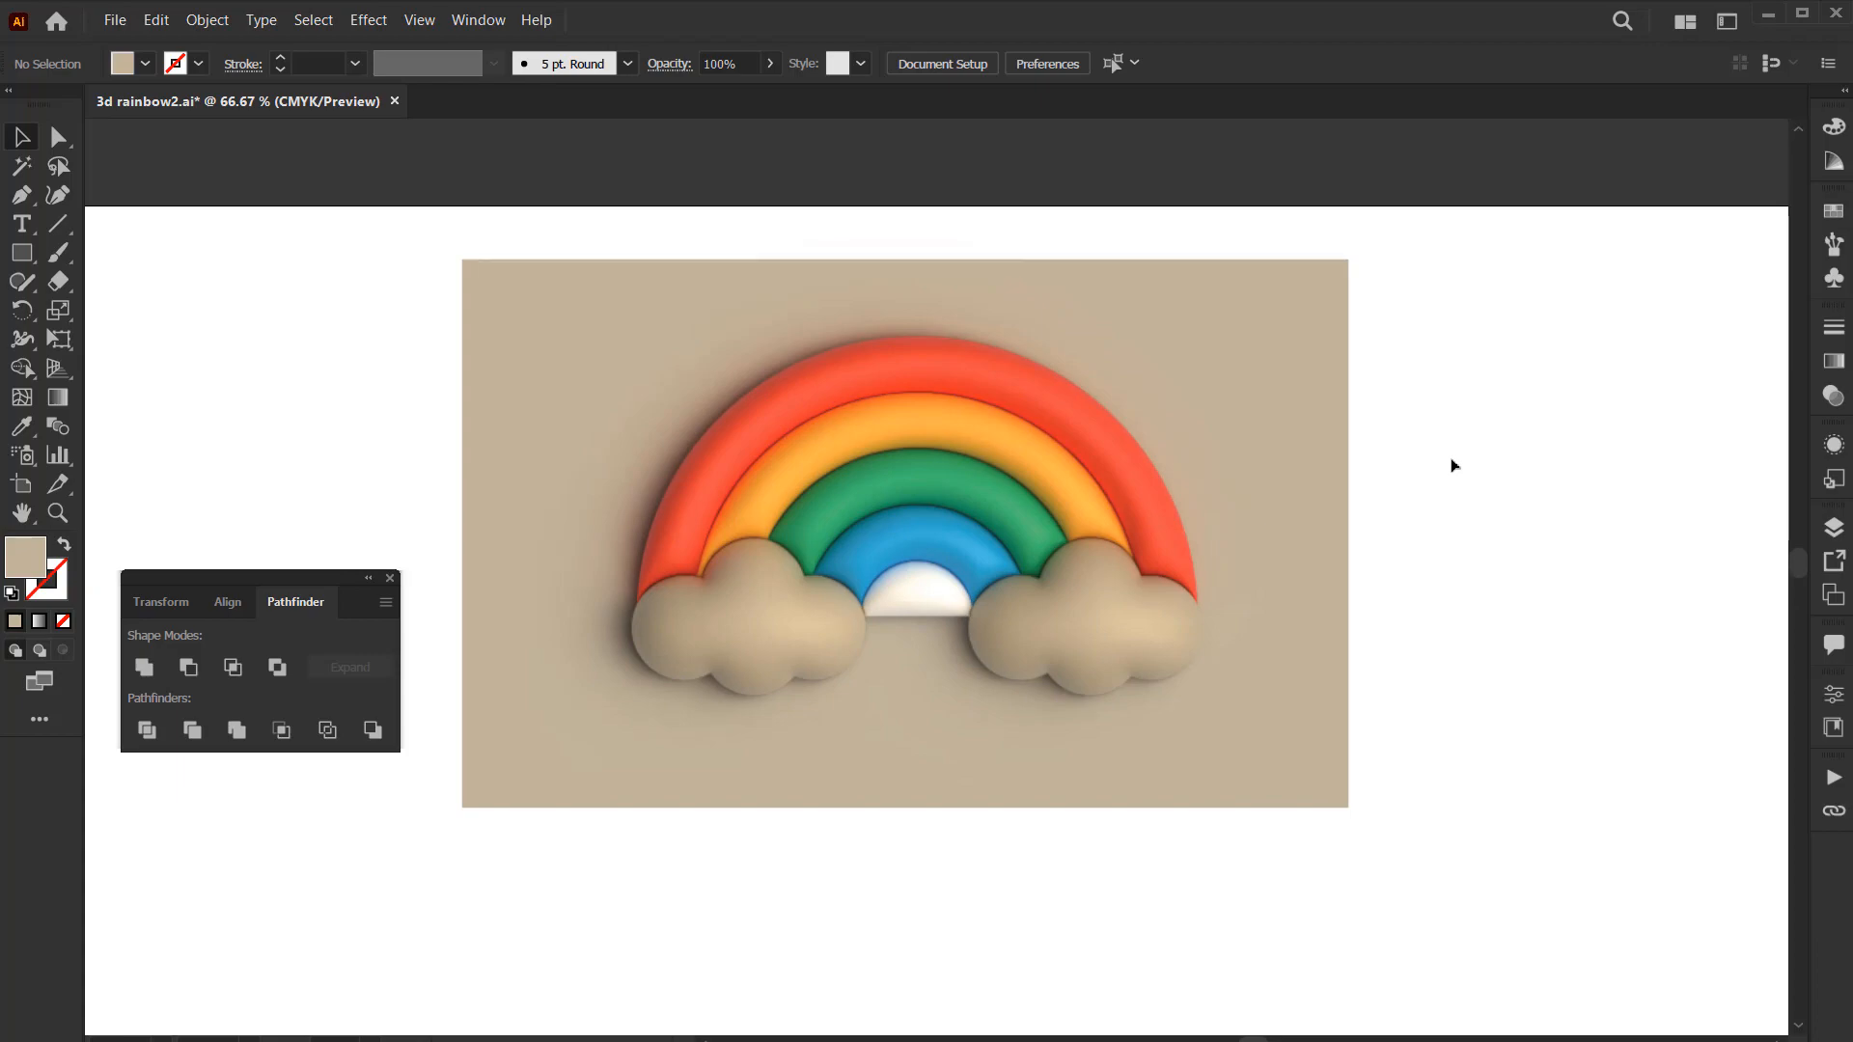